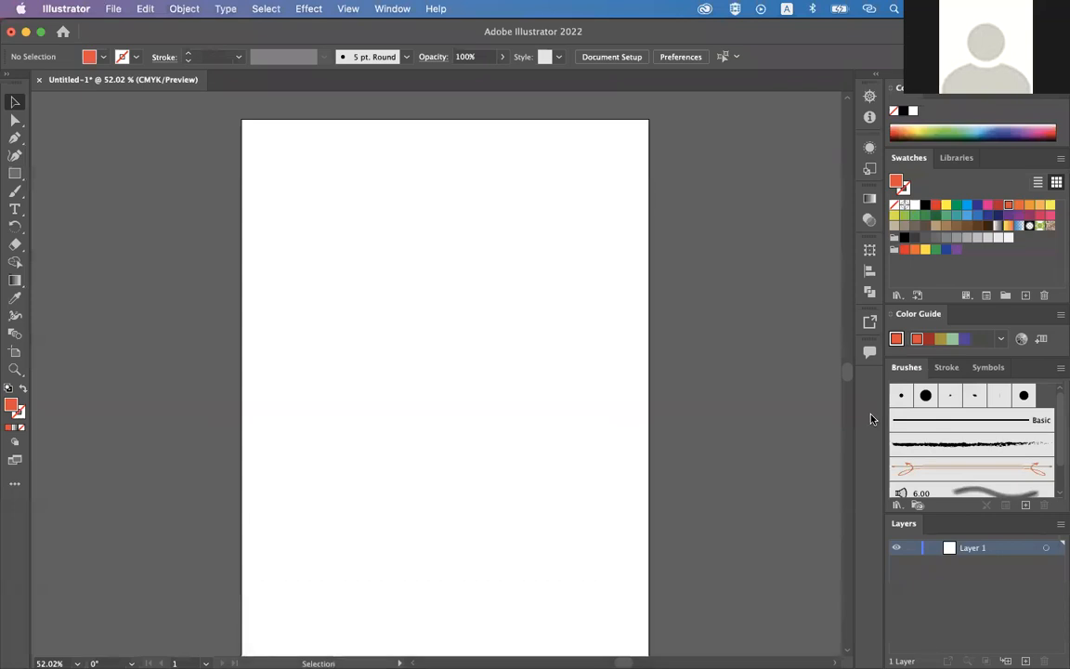
# Step: Draw an orange-red rectangle in the upper left of the page, shift it toward the page corner and make it smaller
pyautogui.press('F12')
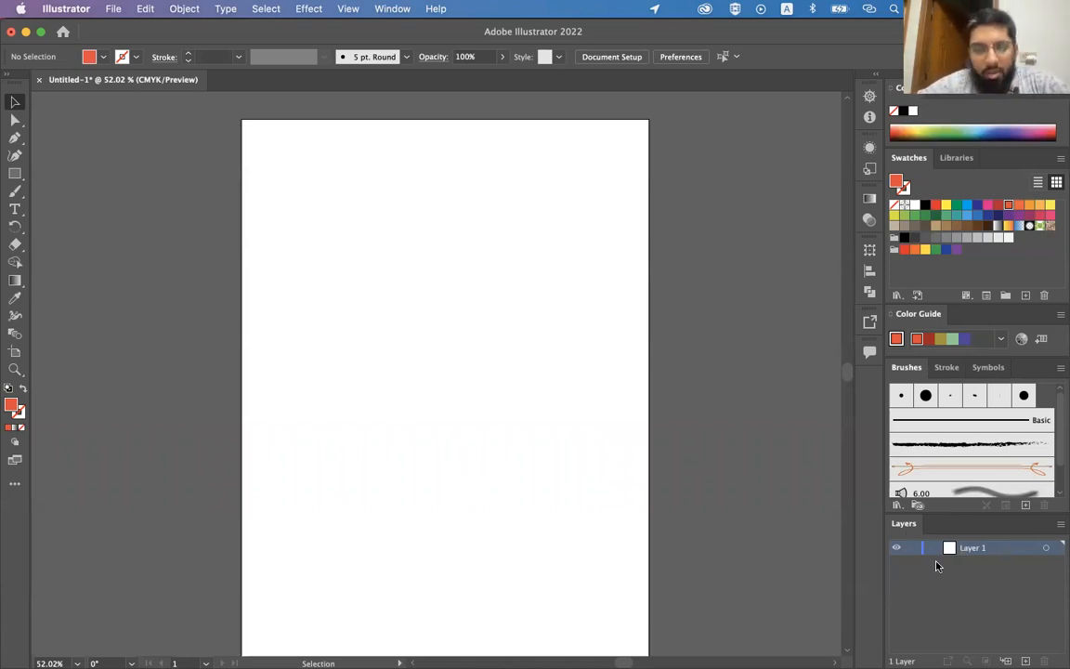
pyautogui.click(15, 174)
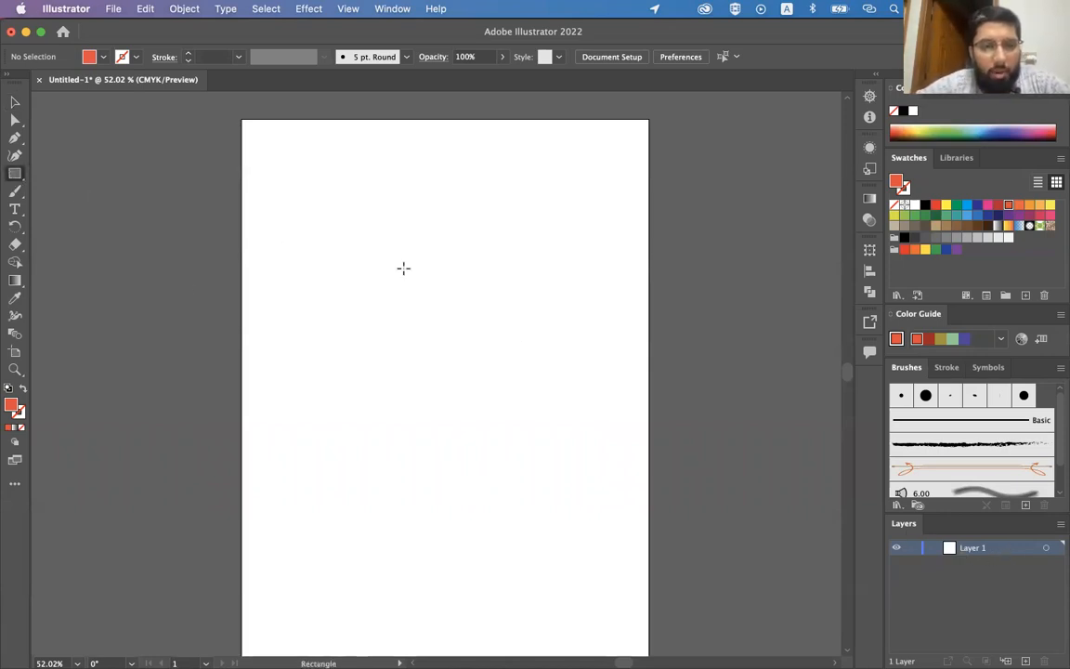
pyautogui.moveTo(292, 174); pyautogui.dragTo(507, 336)
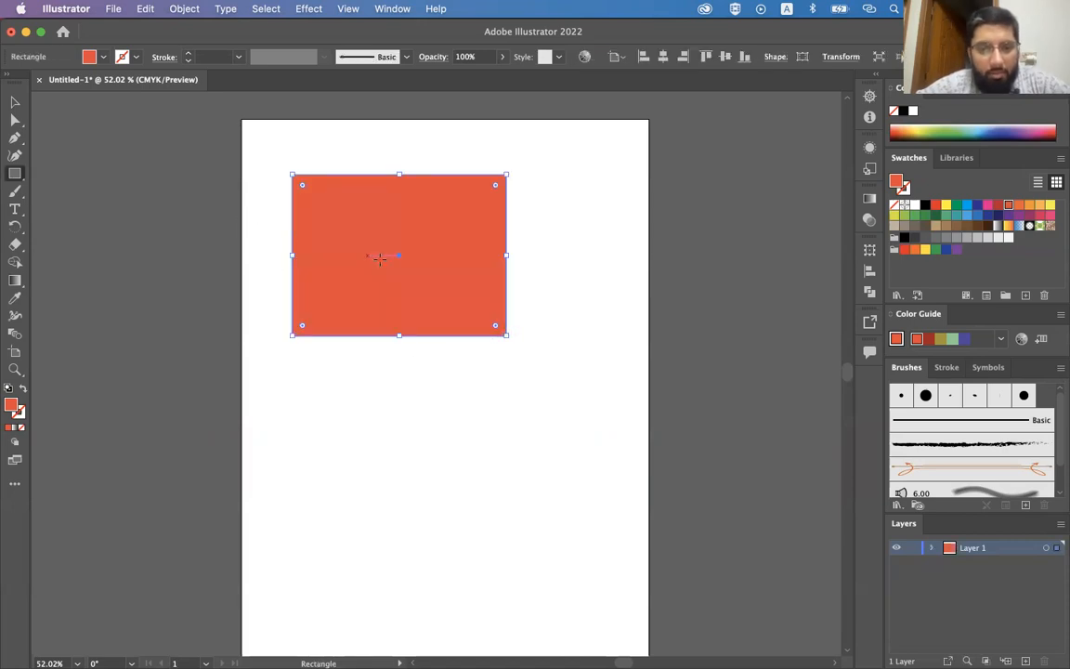
pyautogui.press('v')
pyautogui.moveTo(377, 272); pyautogui.dragTo(345, 238)
pyautogui.moveTo(474, 302); pyautogui.dragTo(431, 219)
# Step: Duplicate the rectangle twice, placing one copy to its lower right and another further down the page, and select the middle one
pyautogui.click(406, 243)
pyautogui.click(373, 198)
pyautogui.moveTo(374, 198); pyautogui.dragTo(500, 282)
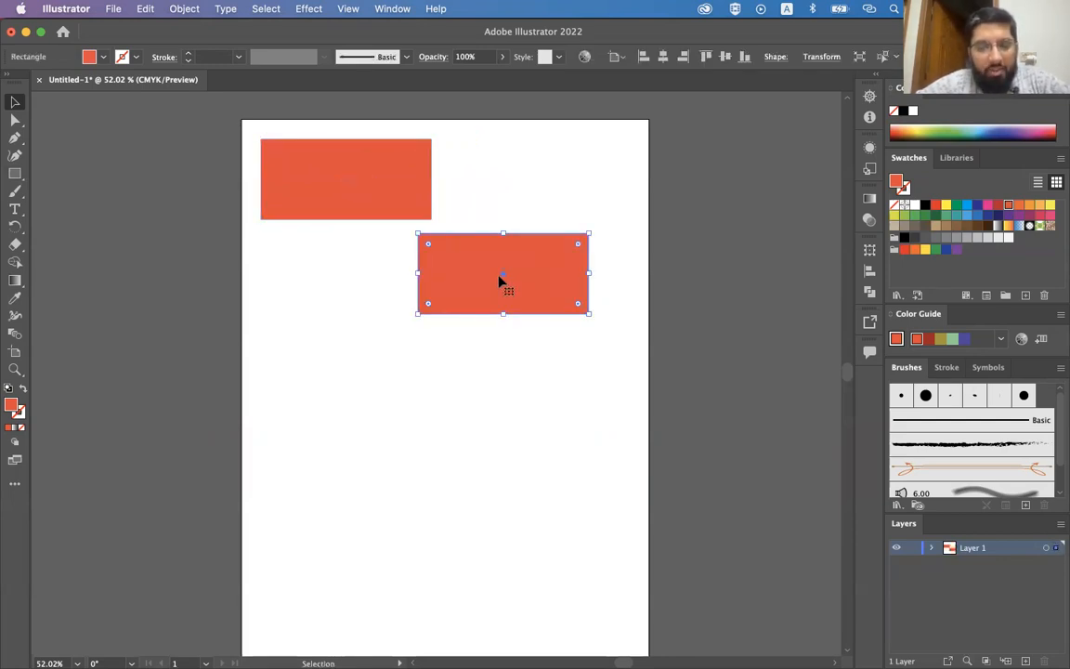
pyautogui.moveTo(474, 290); pyautogui.dragTo(361, 430)
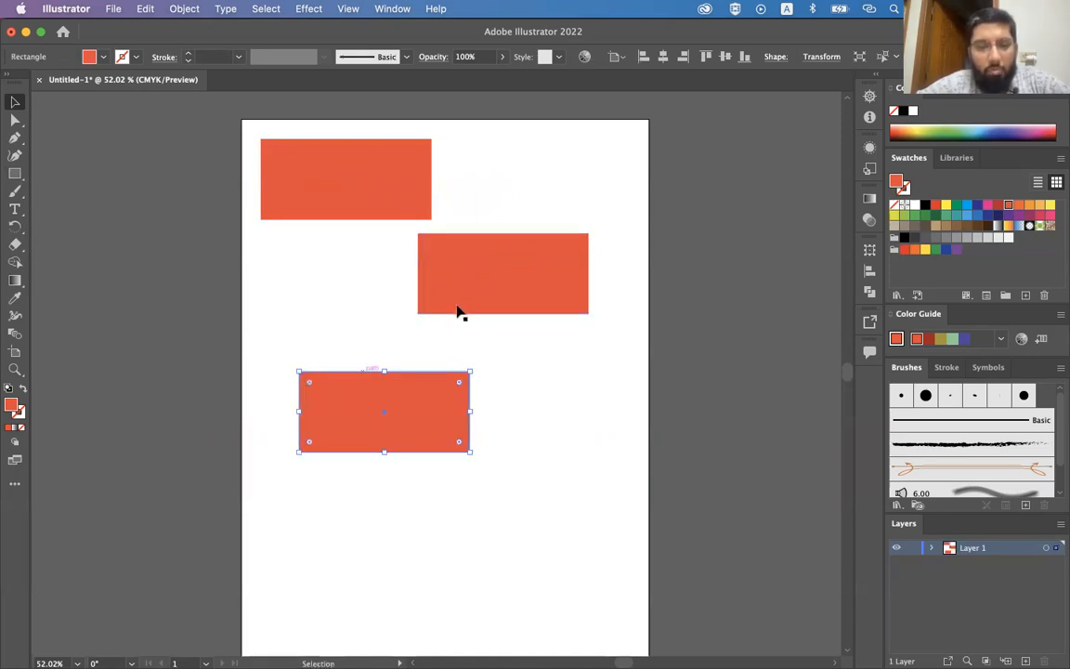
pyautogui.click(418, 216)
pyautogui.click(424, 237)
pyautogui.click(387, 206)
pyautogui.click(465, 269)
# Step: Collapse the Swatches and Brushes panels and reduce the Color Guide to make room for the layer list
pyautogui.click(920, 314)
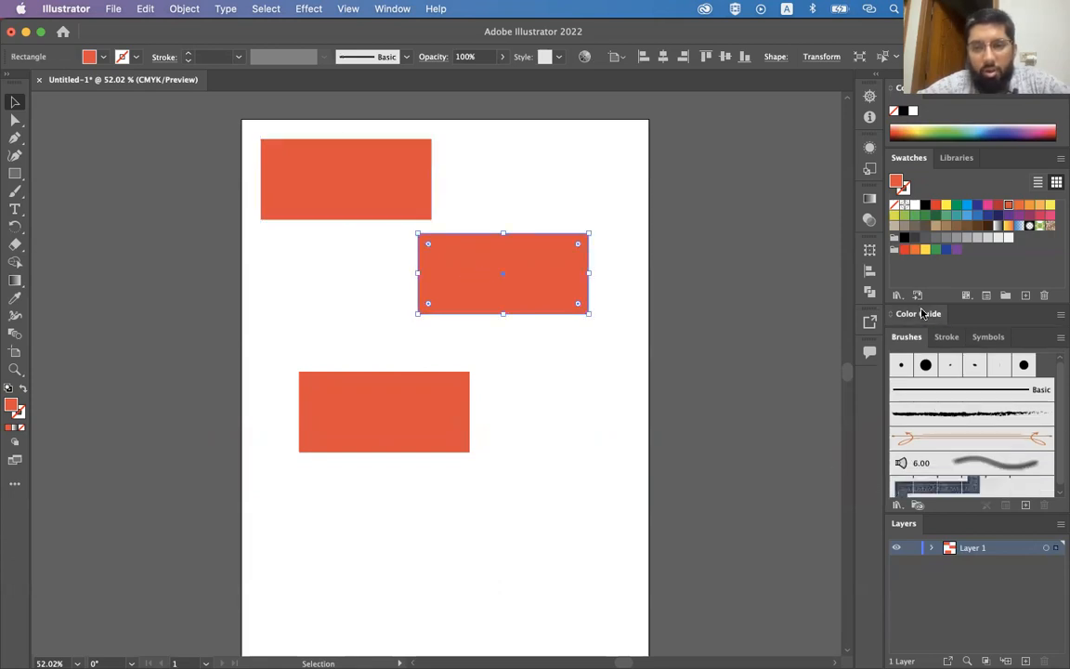
pyautogui.click(901, 159)
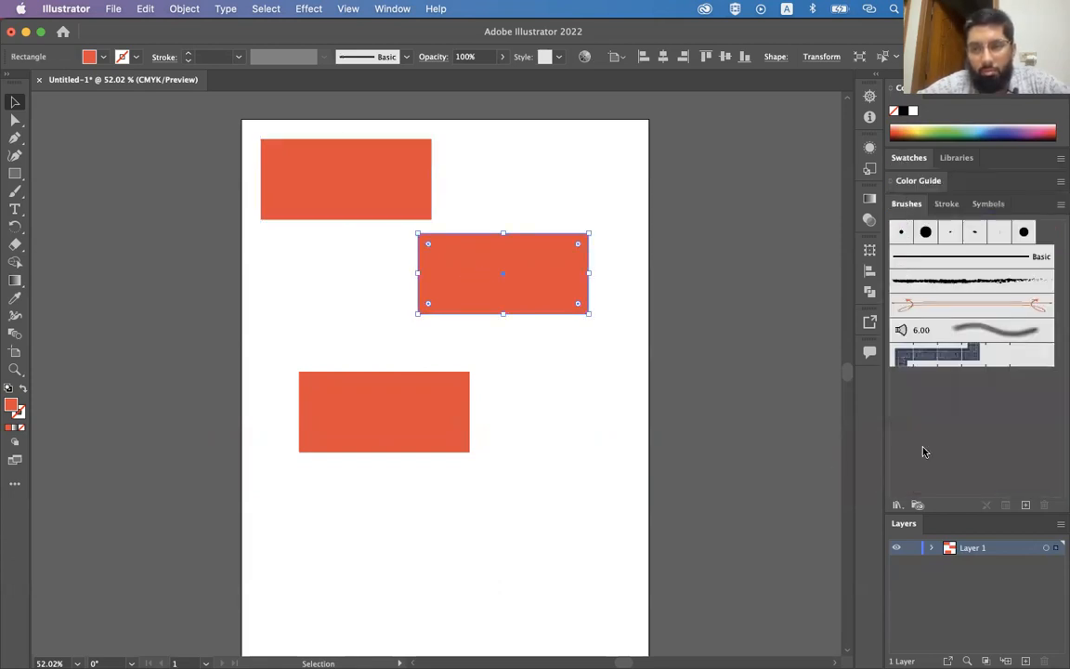
pyautogui.click(908, 182)
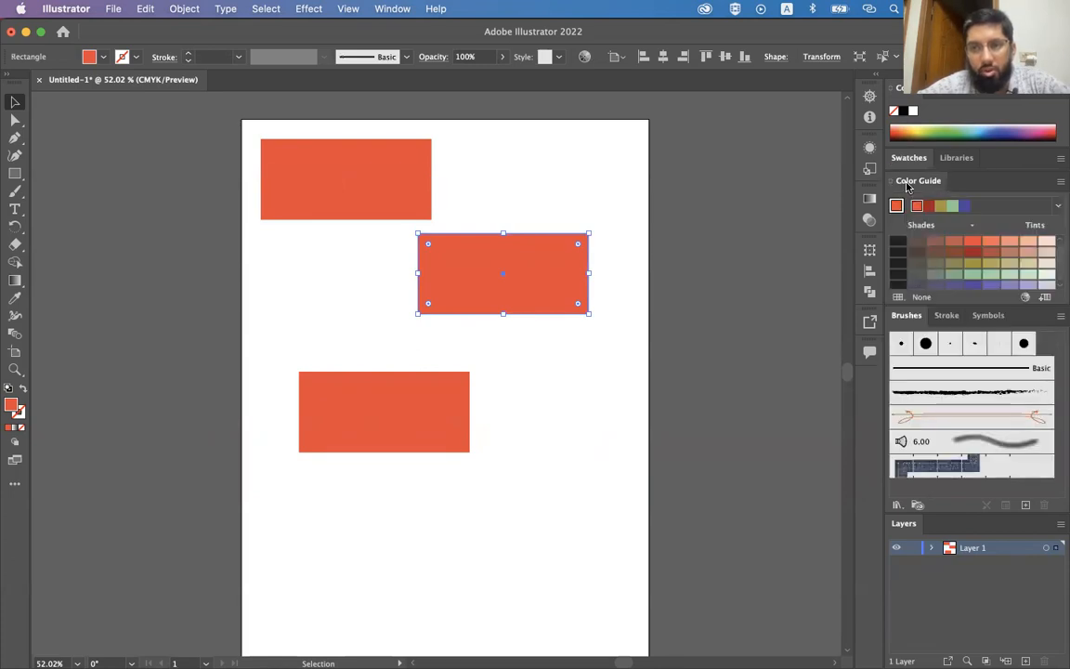
pyautogui.click(907, 183)
pyautogui.click(908, 235)
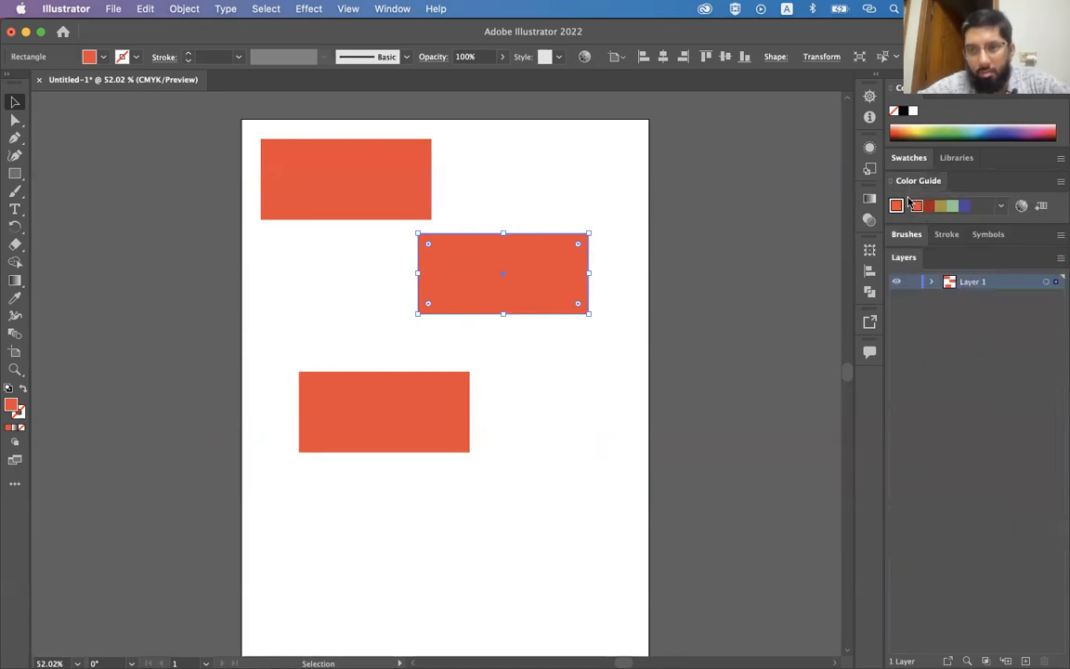
# Step: Expand Layer 1 to list its objects and select the bottom, top and middle rectangles in turn
pyautogui.click(933, 282)
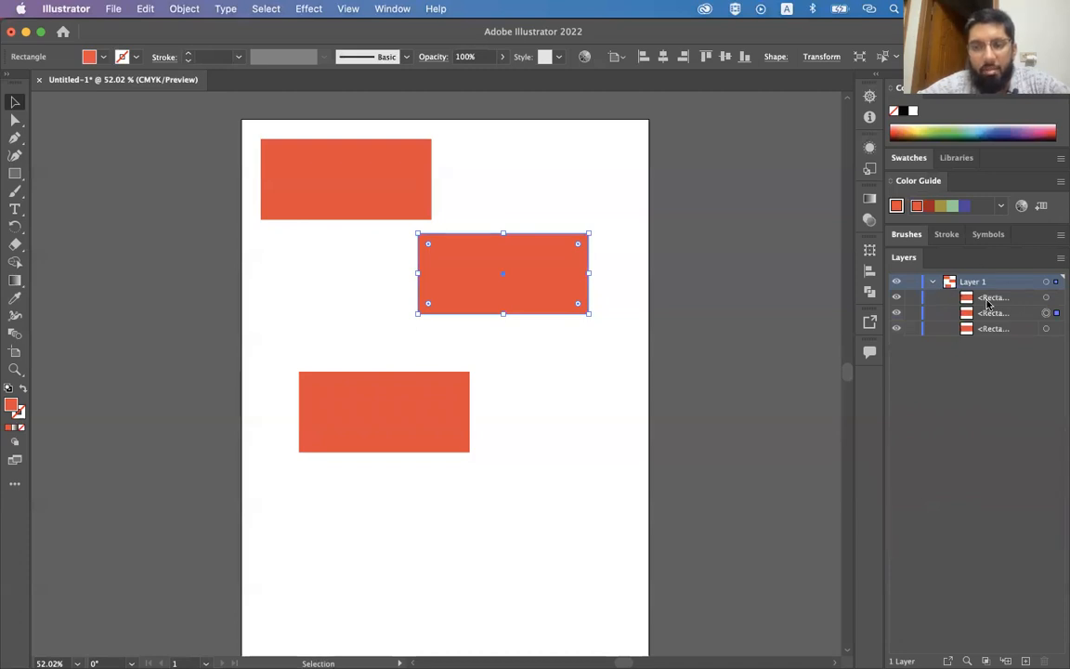
pyautogui.click(934, 281)
pyautogui.click(933, 282)
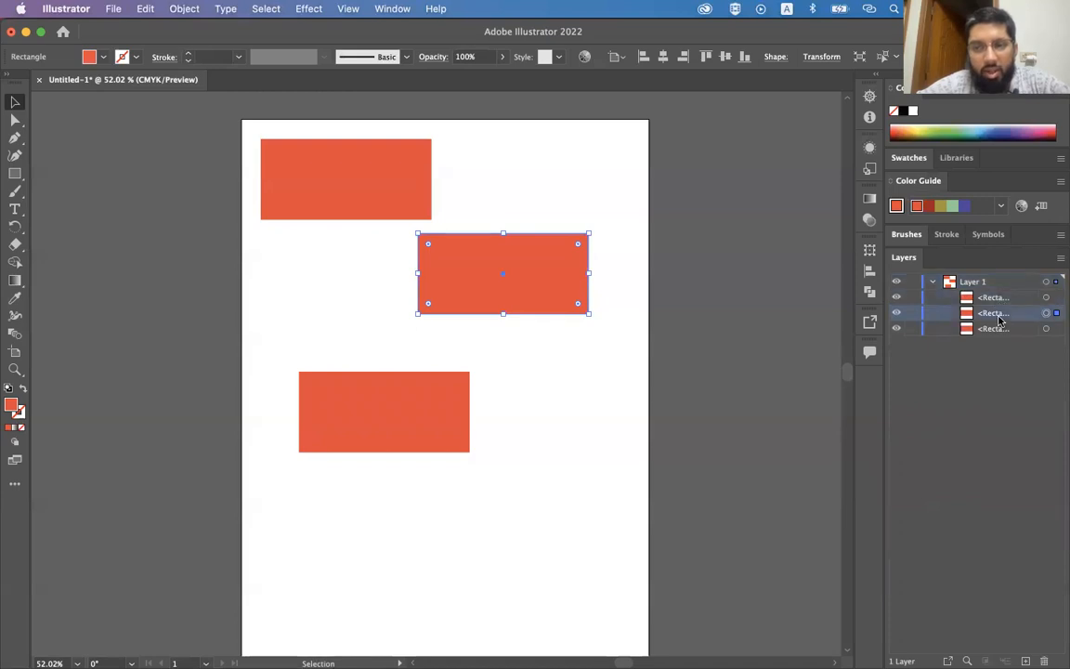
pyautogui.click(385, 430)
pyautogui.click(373, 214)
pyautogui.click(516, 311)
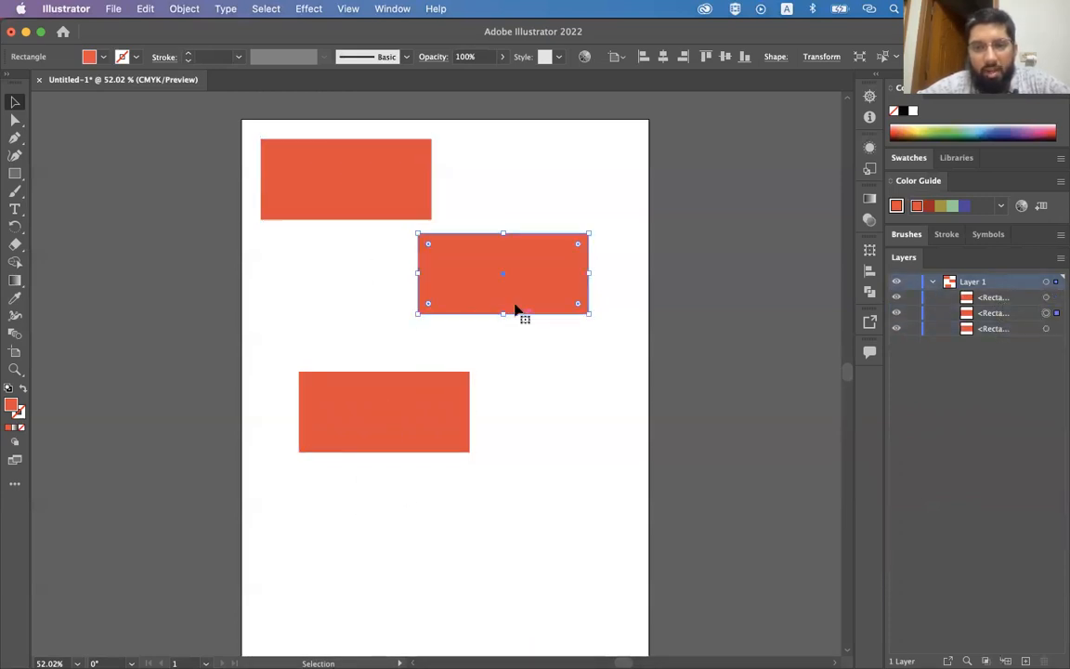
# Step: Move the middle rectangle so it overlaps the top rectangle's lower-right corner and fill it with green
pyautogui.moveTo(457, 253); pyautogui.dragTo(401, 198)
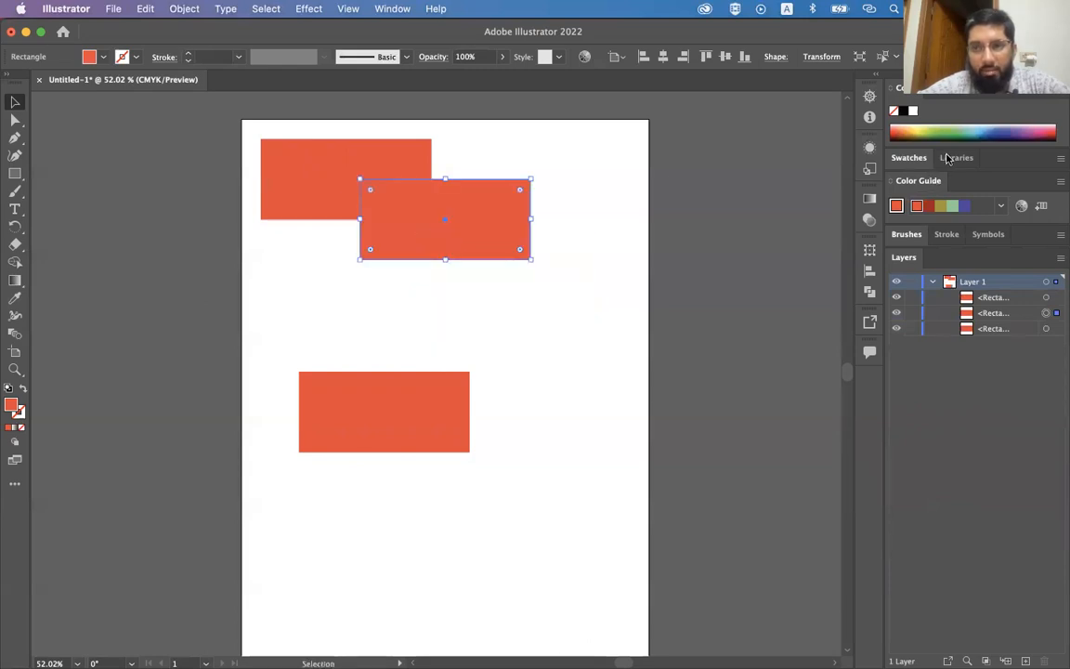
pyautogui.click(955, 127)
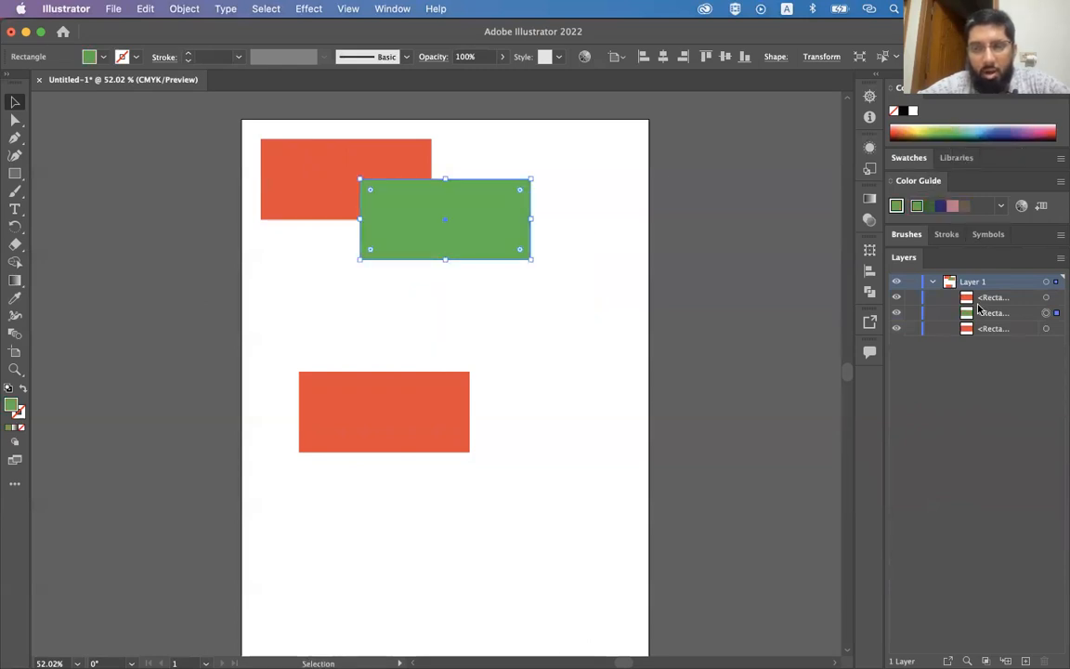
# Step: Reorder the objects in Layer 1 so the green rectangle lies behind the top orange one, and shift it slightly left
pyautogui.moveTo(995, 321)
pyautogui.mouseDown()
pyautogui.moveTo(998, 288)
pyautogui.moveTo(990, 316)
pyautogui.moveTo(994, 298)
pyautogui.moveTo(992, 307)
pyautogui.mouseUp()
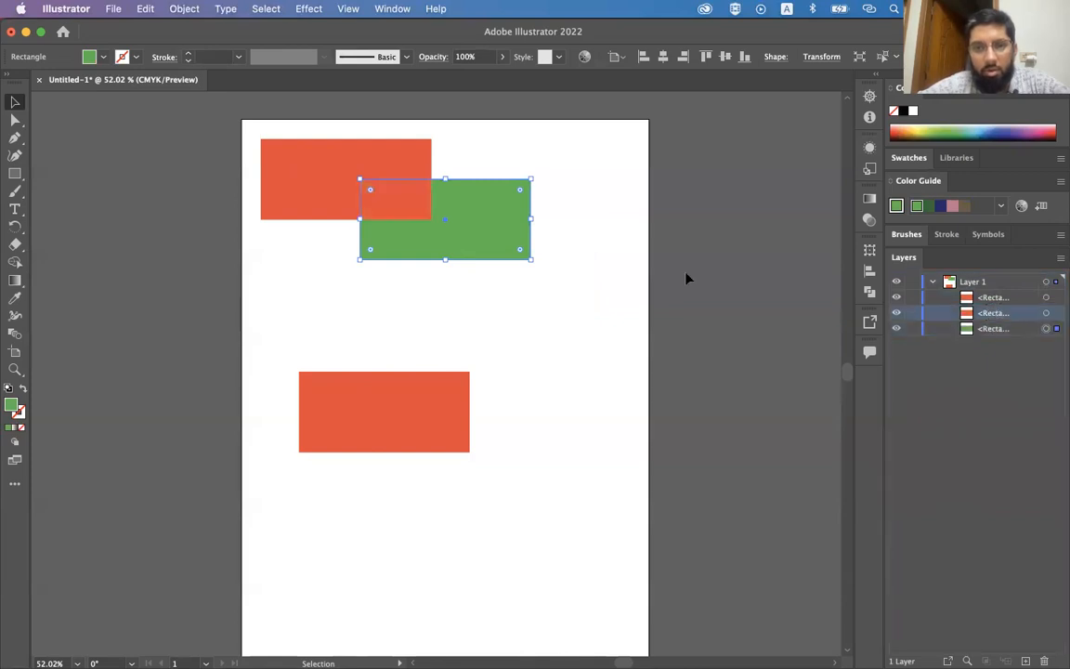
pyautogui.scroll(5, 439, 223)
pyautogui.scroll(3, 439, 226)
pyautogui.hscroll(-3, 440, 225)
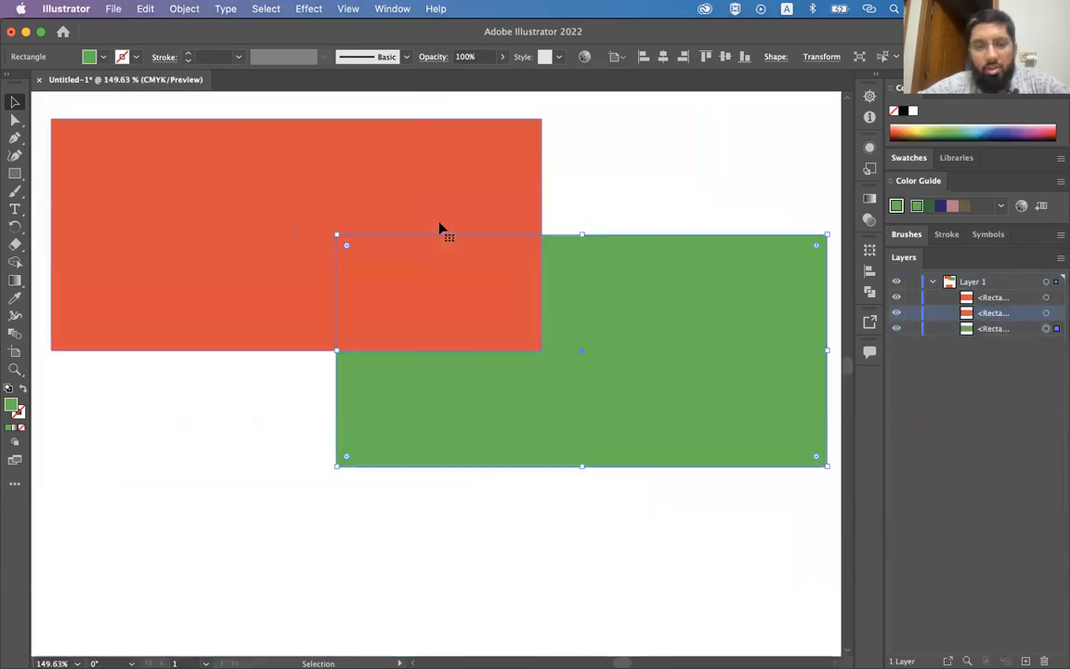
pyautogui.moveTo(646, 329); pyautogui.dragTo(617, 325)
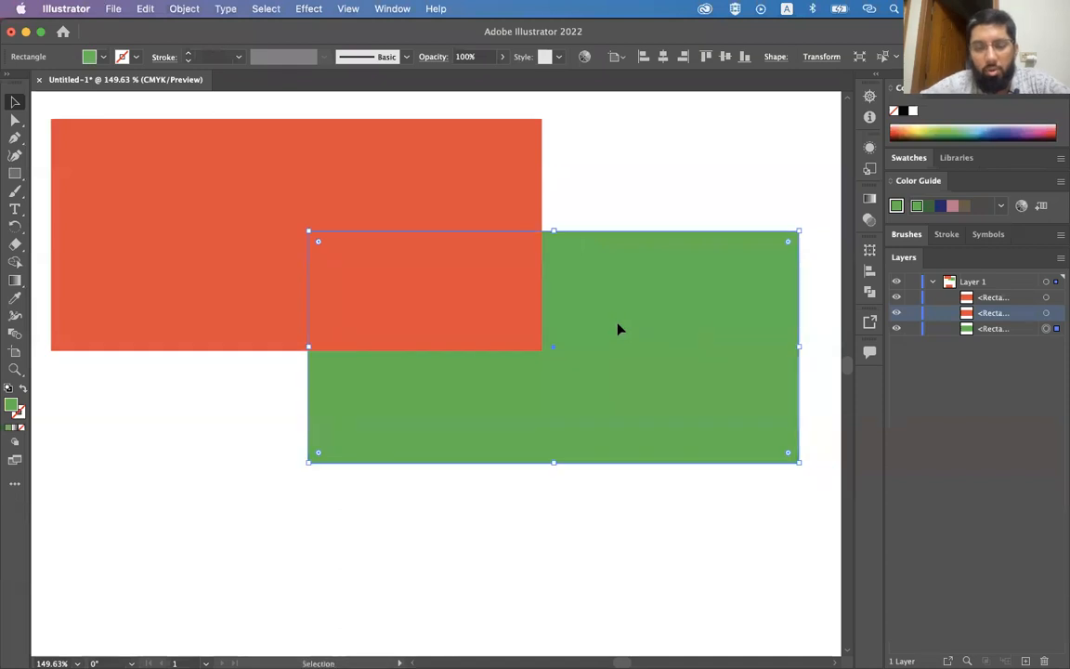
# Step: Bring the green rectangle one level forward in the stacking order, in front of the top orange rectangle
pyautogui.press('a')
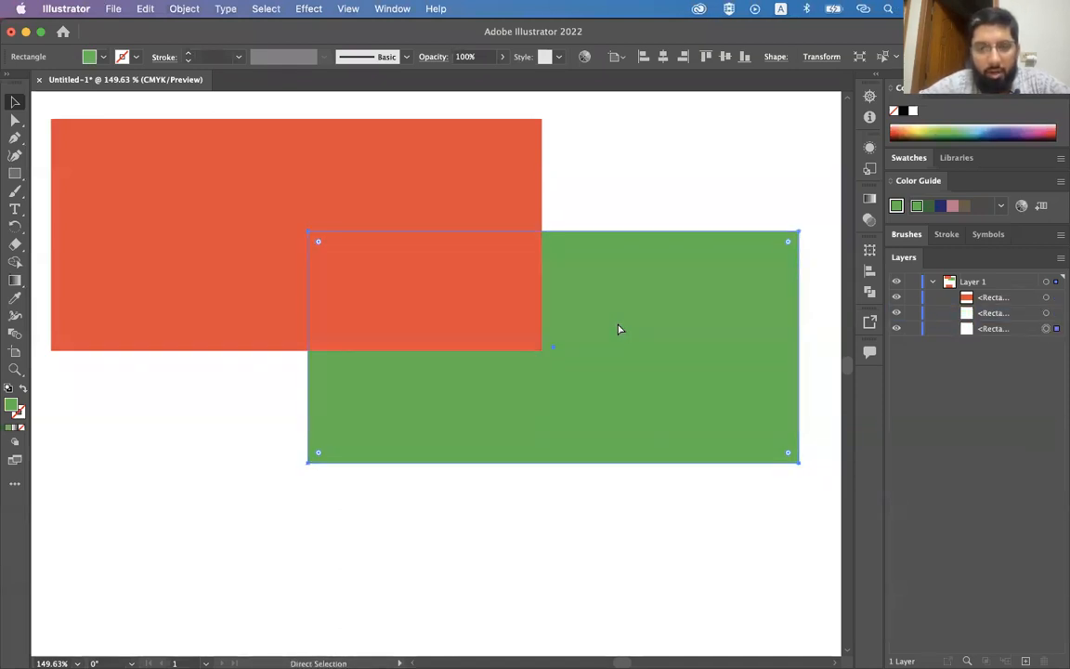
pyautogui.press('super+bracketright')
pyautogui.press('v')
# Step: Move the bottom orange rectangle up so it sits just below the green rectangle
pyautogui.scroll(-3, 576, 330)
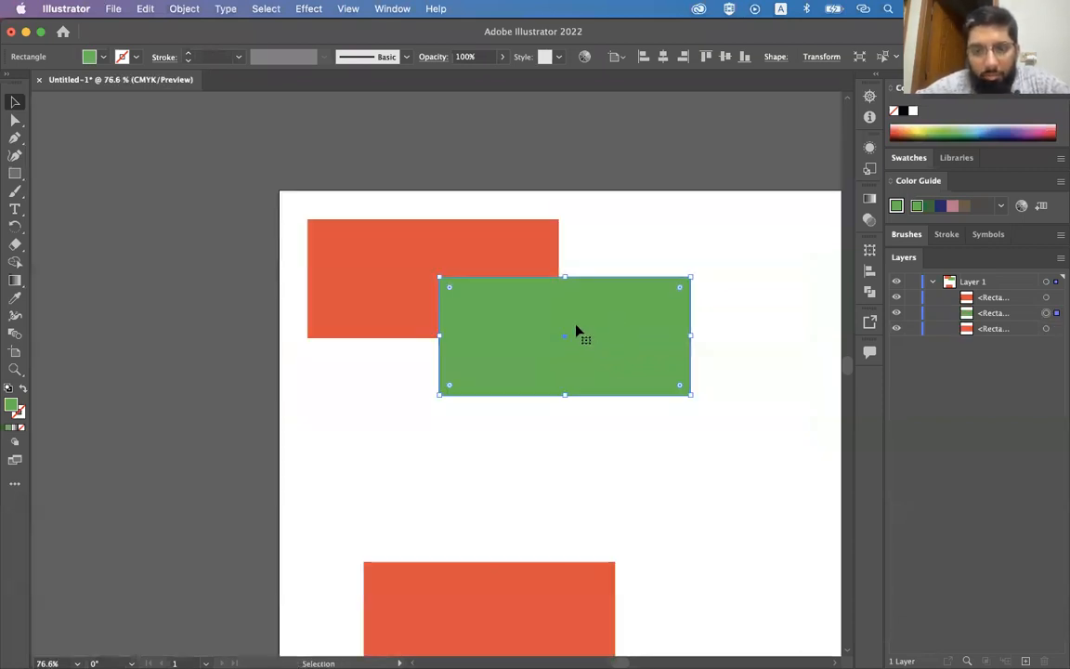
pyautogui.scroll(-3, 576, 330)
pyautogui.scroll(-2, 576, 330)
pyautogui.scroll(1, 576, 330)
pyautogui.scroll(2, 575, 330)
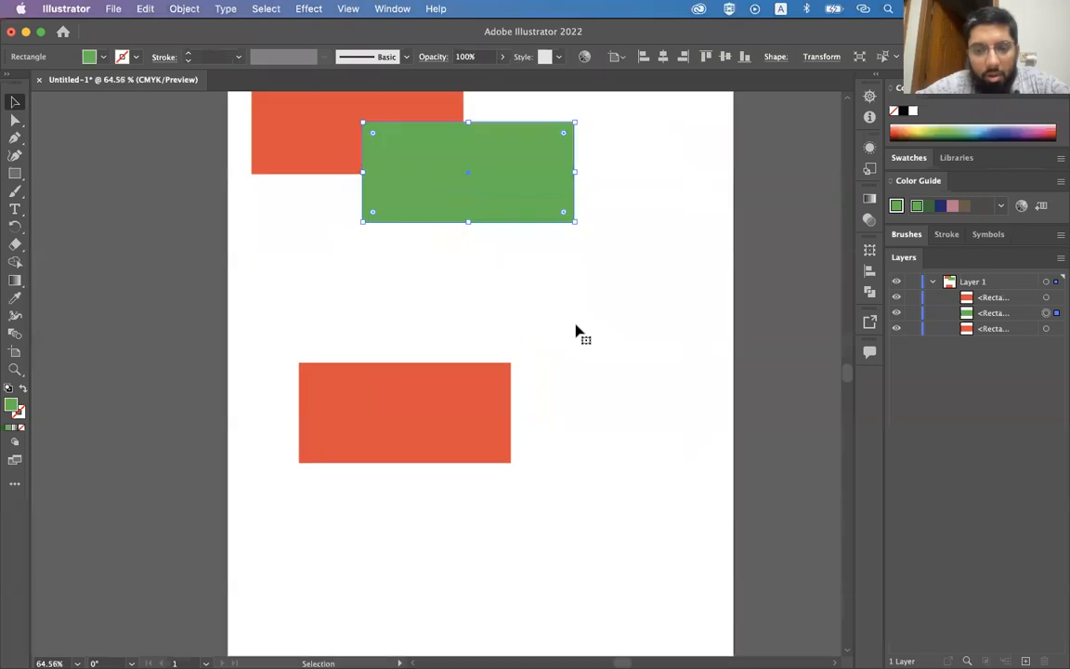
pyautogui.scroll(3, 576, 332)
pyautogui.click(416, 535)
pyautogui.moveTo(416, 535); pyautogui.dragTo(376, 402)
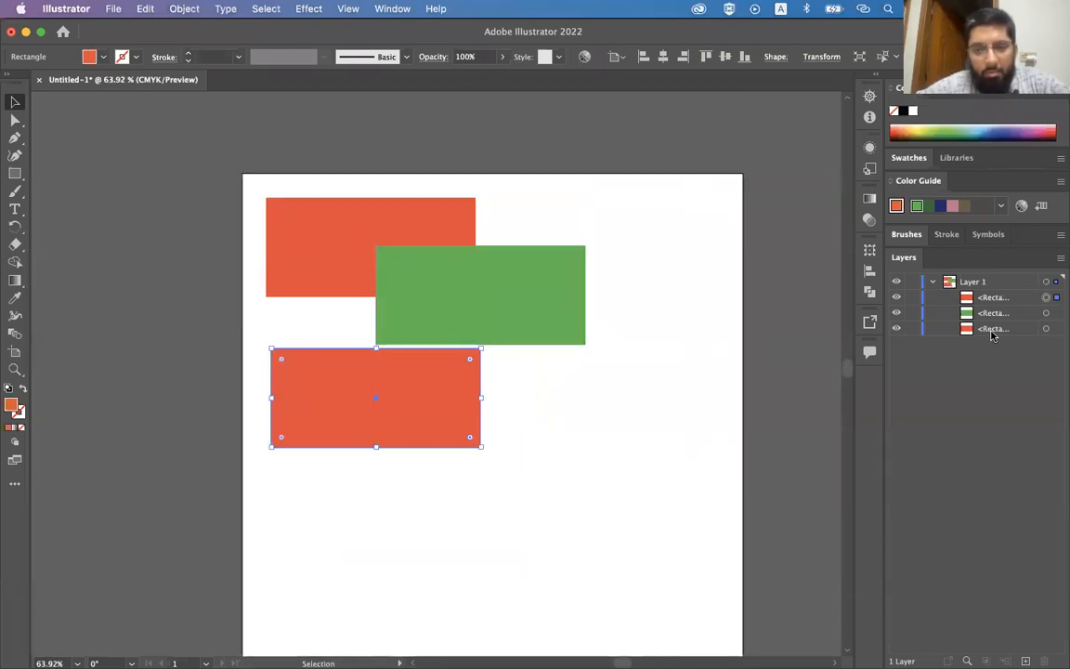
# Step: Hide the three rectangles one by one in Layer 1 and show them again, going through the cycle twice
pyautogui.click(896, 297)
pyautogui.click(896, 313)
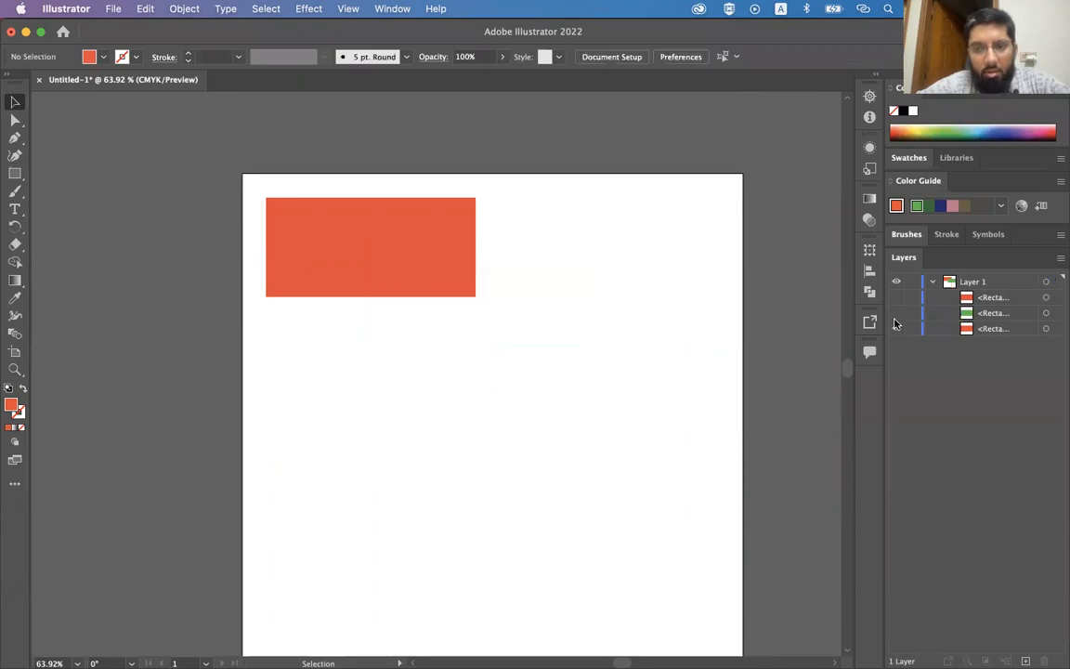
pyautogui.click(896, 329)
pyautogui.click(897, 313)
pyautogui.click(896, 297)
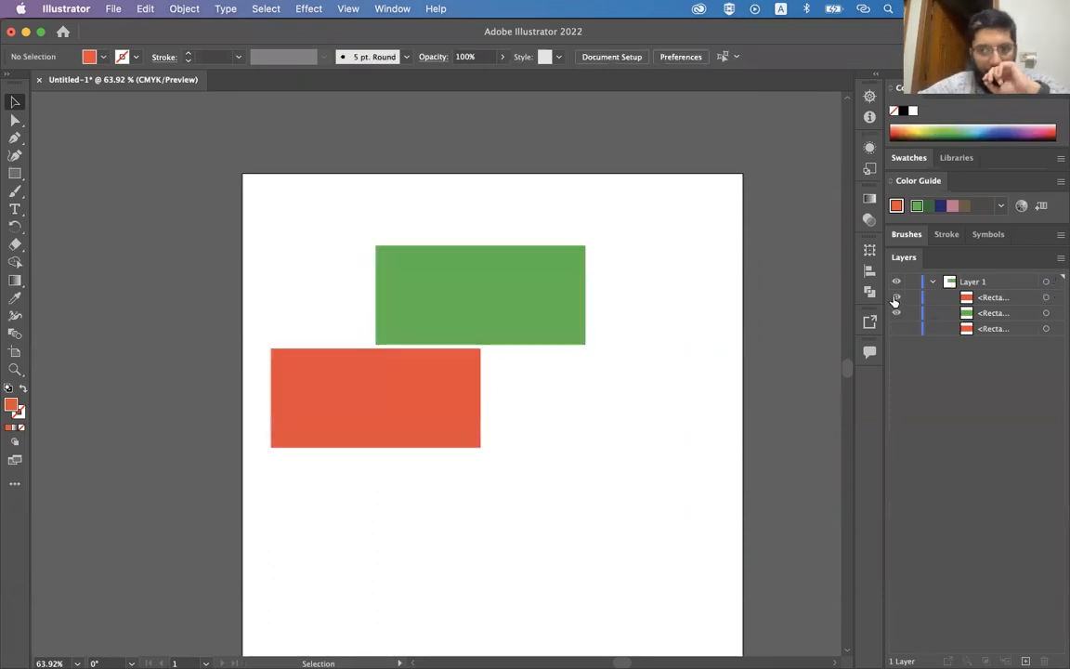
pyautogui.click(896, 329)
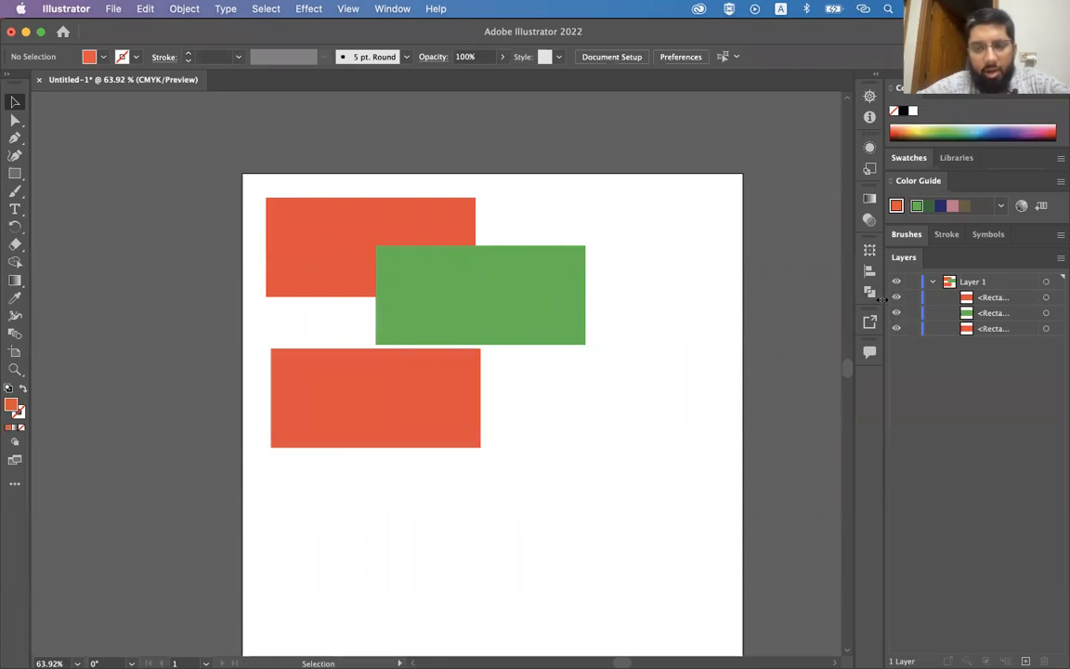
pyautogui.click(896, 297)
pyautogui.click(896, 313)
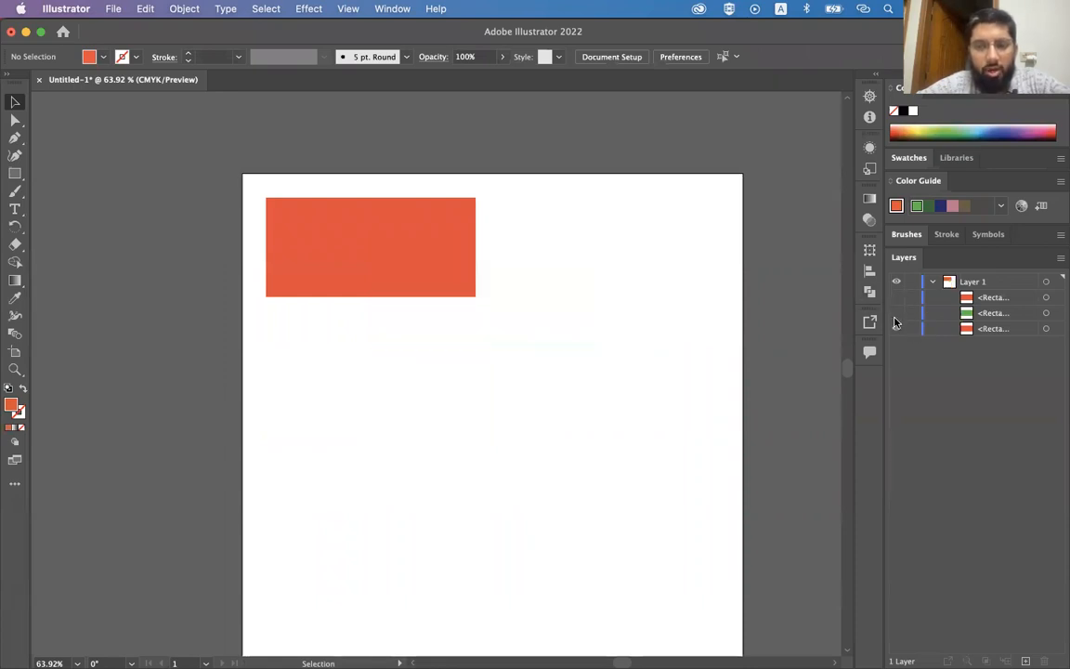
pyautogui.click(896, 329)
pyautogui.click(897, 313)
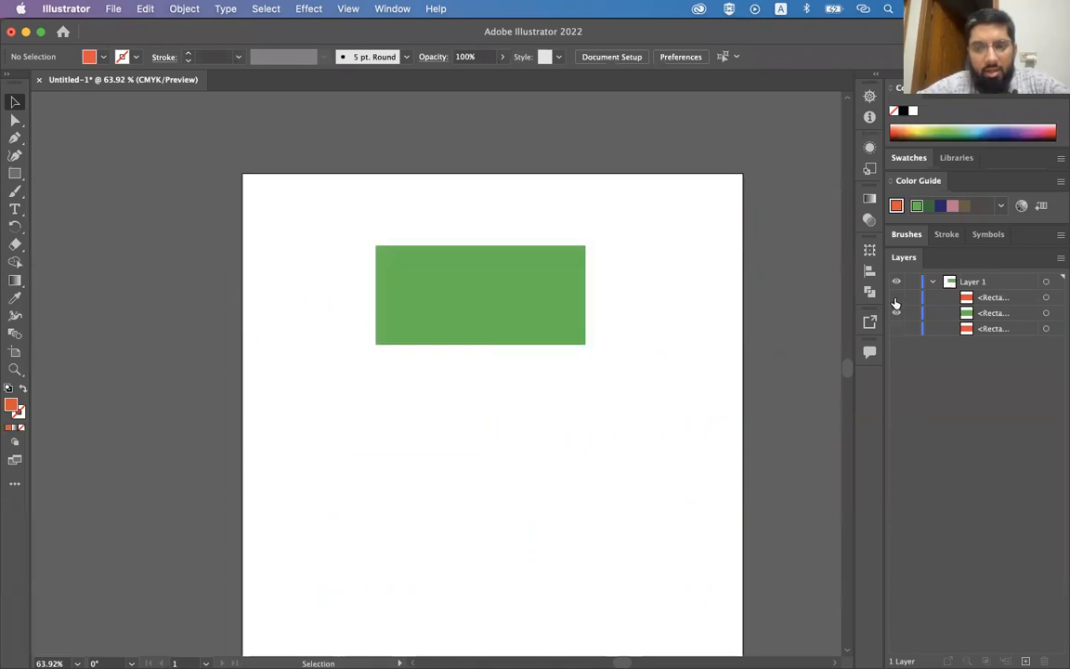
pyautogui.click(897, 297)
pyautogui.click(896, 329)
# Step: Group the top orange rectangle with the overlapping green rectangle
pyautogui.click(519, 279)
pyautogui.click(348, 242)
pyautogui.keyDown('shift'); pyautogui.click(465, 280); pyautogui.keyUp('shift')
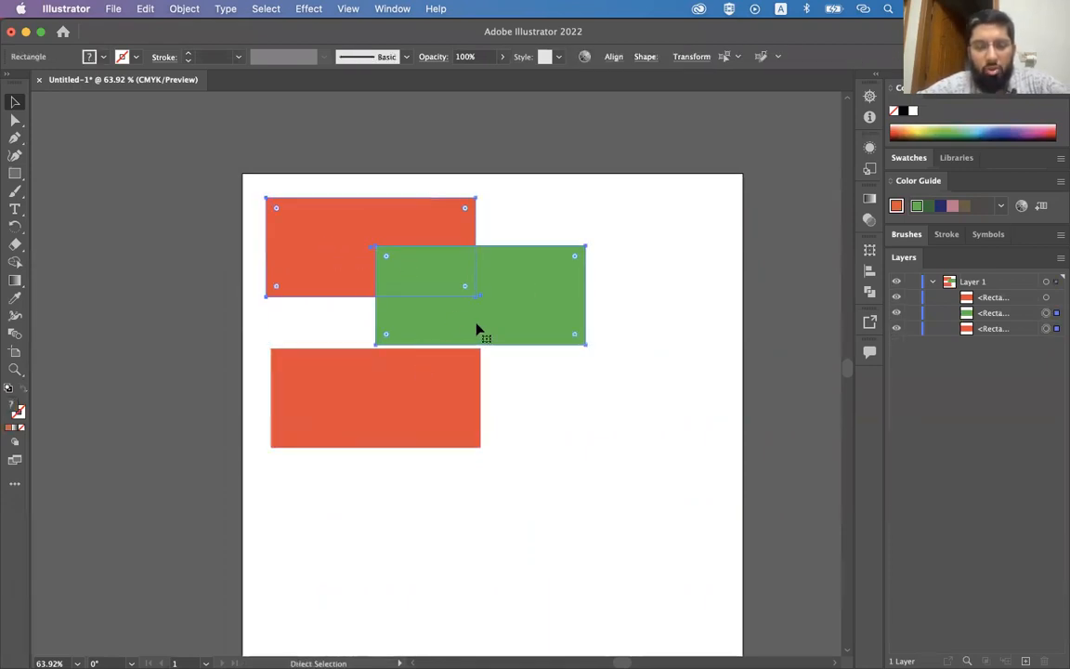
pyautogui.press('super+g')
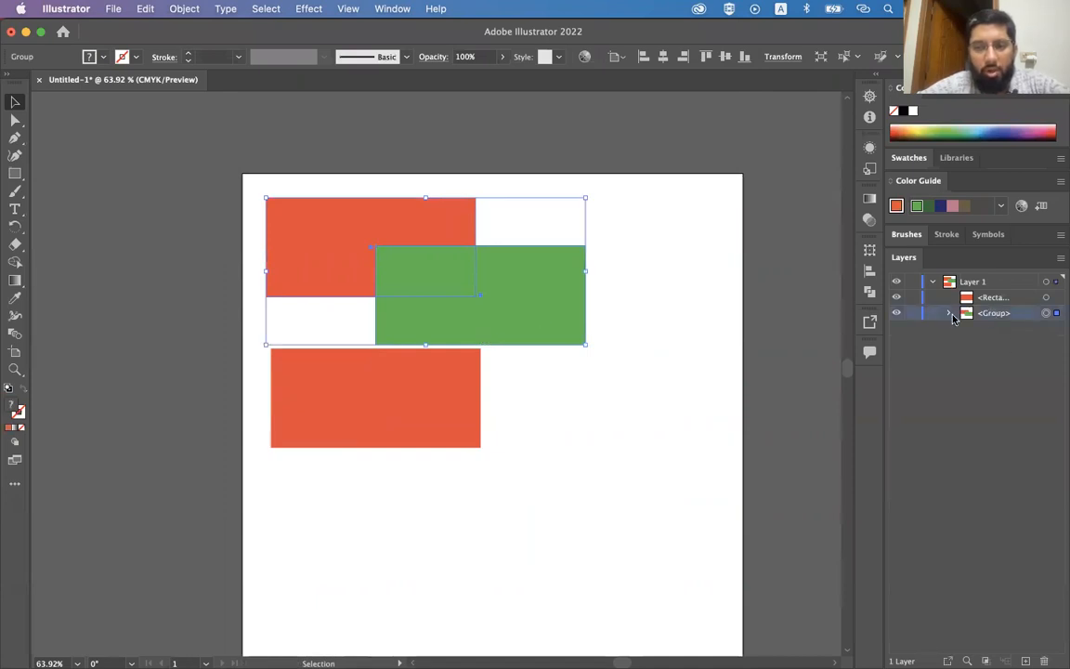
# Step: Expand the group in the layer list and select the ungrouped rectangle, the whole group and its individual members from there
pyautogui.click(949, 314)
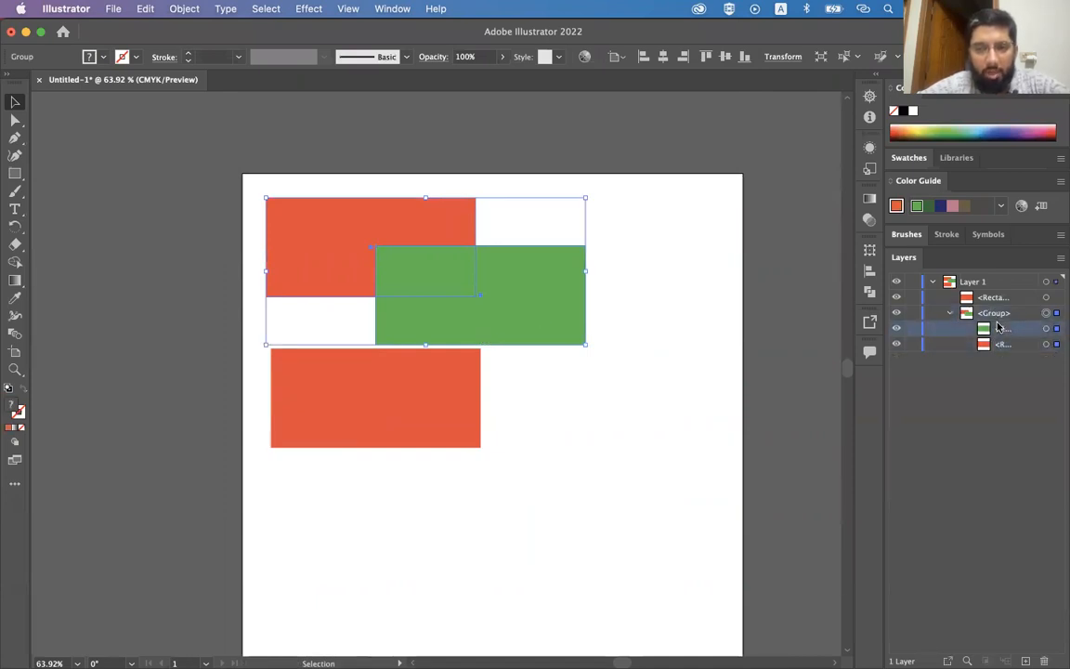
pyautogui.click(1046, 297)
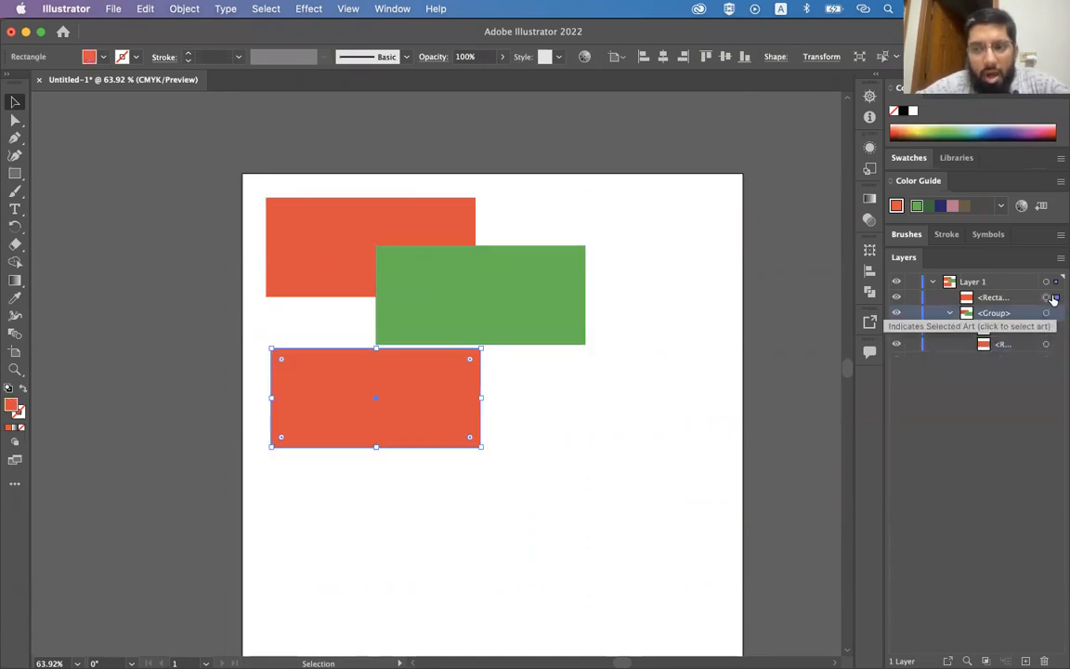
pyautogui.click(1052, 313)
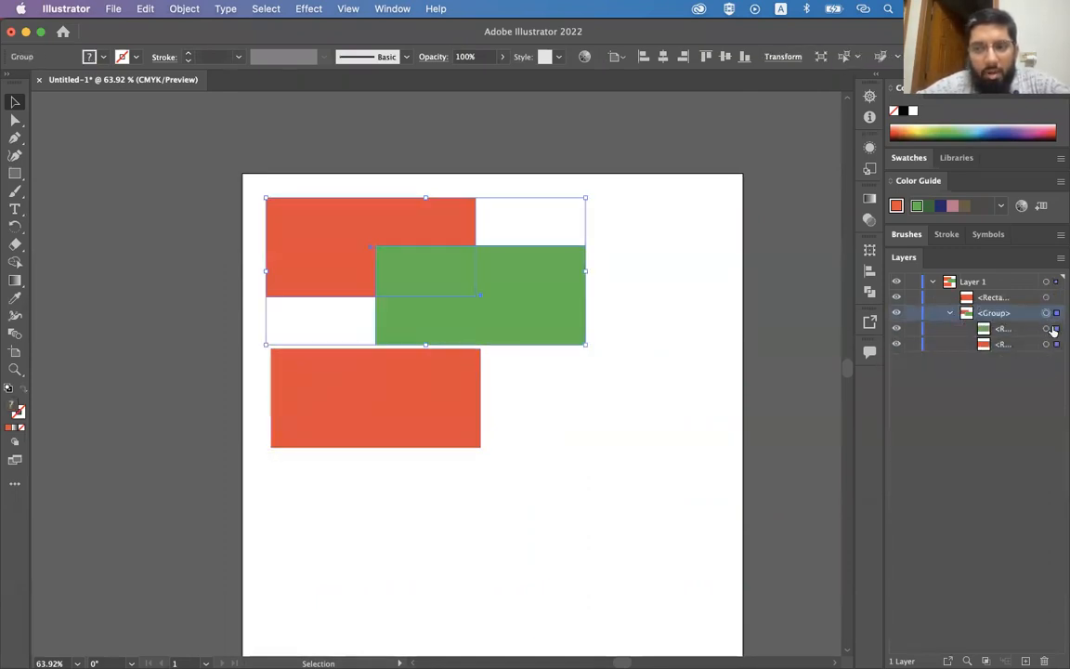
pyautogui.click(1049, 298)
pyautogui.click(1049, 327)
pyautogui.click(1049, 297)
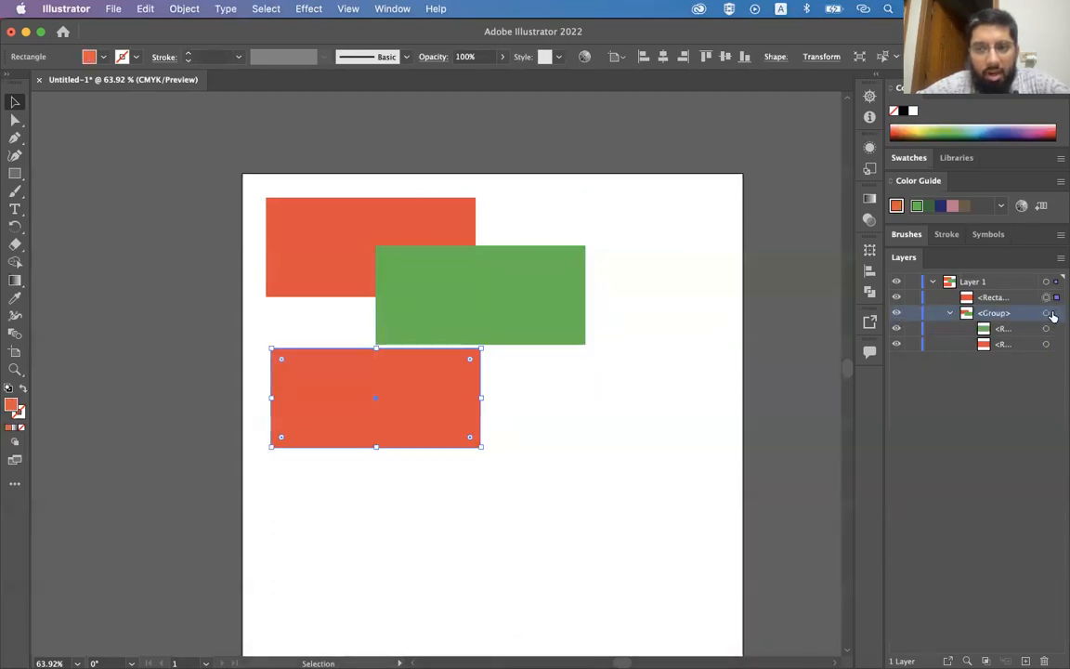
pyautogui.click(1052, 313)
pyautogui.click(1053, 345)
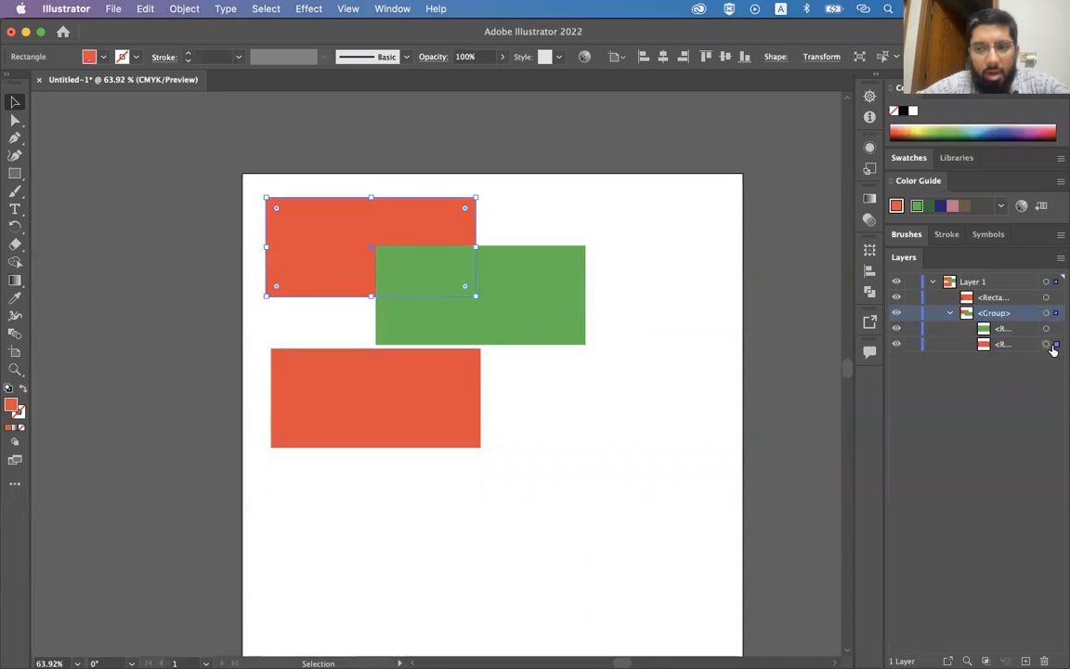
# Step: Move only the green rectangle of the group to the lower part of the page and the ungrouped orange rectangle up to the right
pyautogui.click(1050, 328)
pyautogui.moveTo(427, 296); pyautogui.dragTo(370, 520)
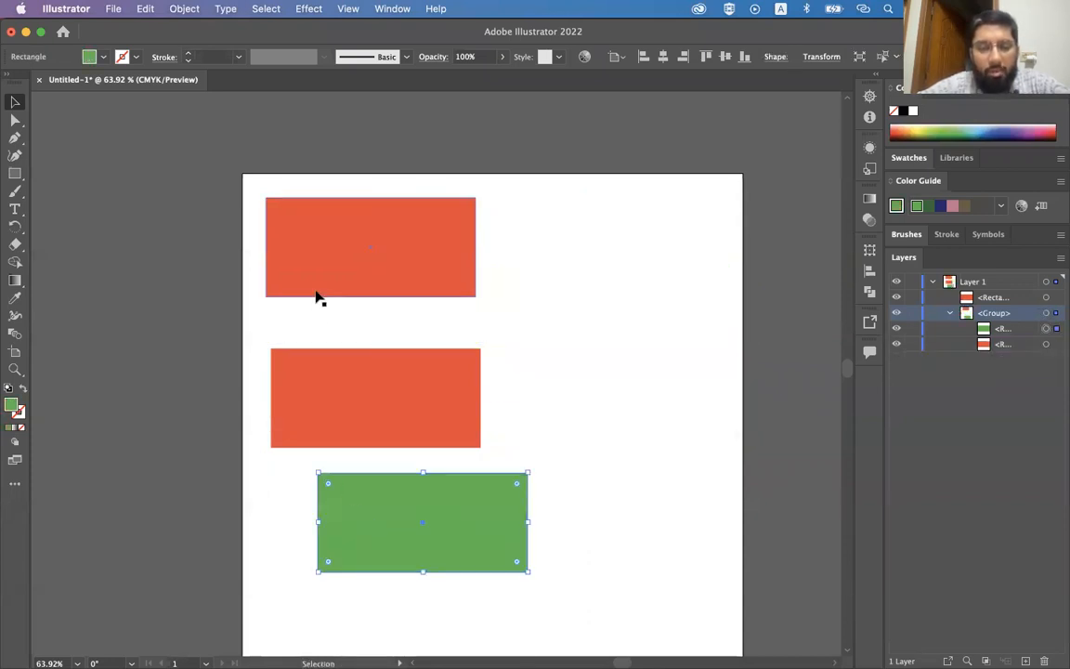
pyautogui.moveTo(346, 402); pyautogui.dragTo(562, 336)
# Step: Move the whole group slightly down and to the right, and reselect it
pyautogui.moveTo(439, 534); pyautogui.dragTo(477, 556)
pyautogui.click(420, 398)
pyautogui.click(476, 540)
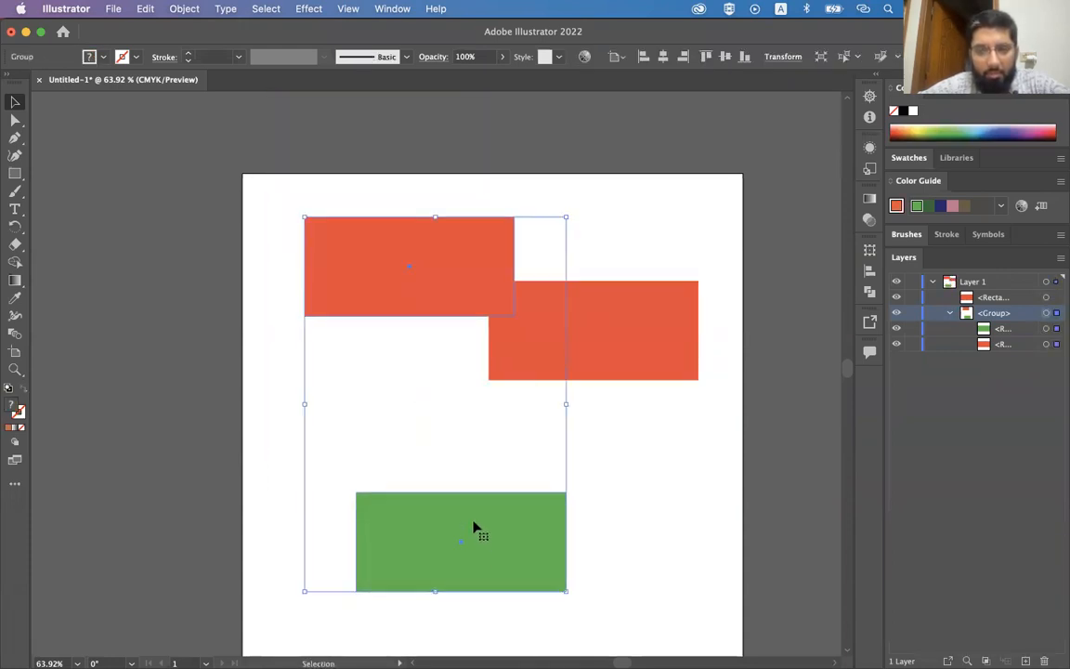
# Step: Shift the group of orange and green rectangles within the page's left half and ungroup it
pyautogui.moveTo(458, 475); pyautogui.dragTo(423, 550)
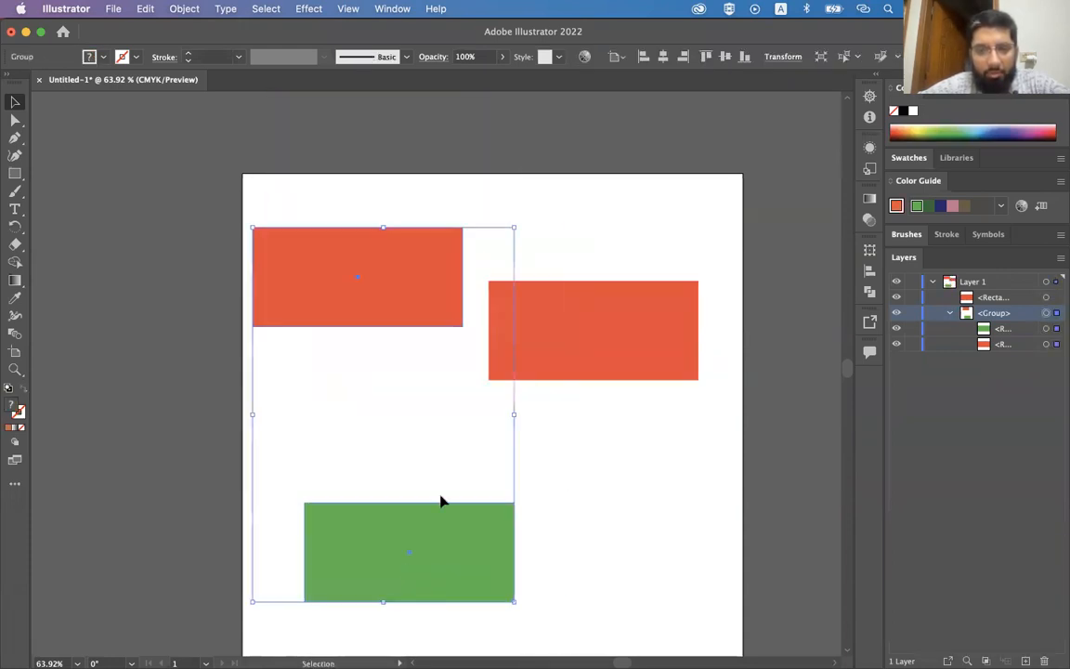
pyautogui.click(497, 473)
pyautogui.moveTo(403, 266); pyautogui.dragTo(441, 252)
pyautogui.click(587, 226)
pyautogui.click(468, 260)
pyautogui.press('super+shift+g')
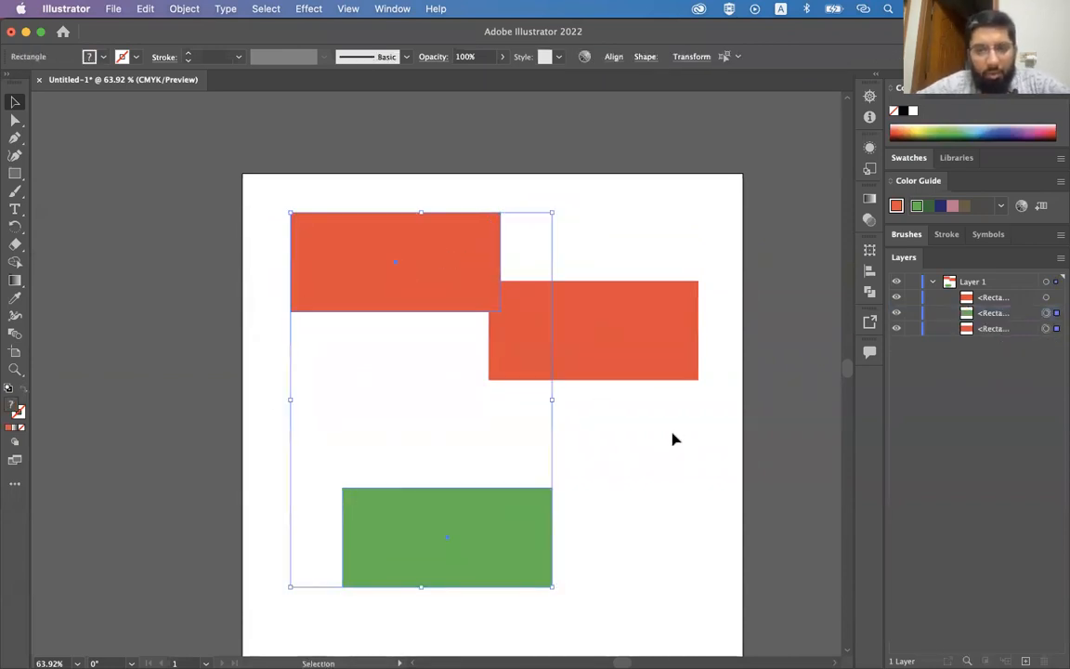
# Step: Arrange the three separate rectangles in a descending diagonal: orange near the top-left corner, green below it and the other orange lowest
pyautogui.click(673, 436)
pyautogui.click(366, 302)
pyautogui.moveTo(390, 285); pyautogui.dragTo(371, 274)
pyautogui.click(552, 237)
pyautogui.click(405, 236)
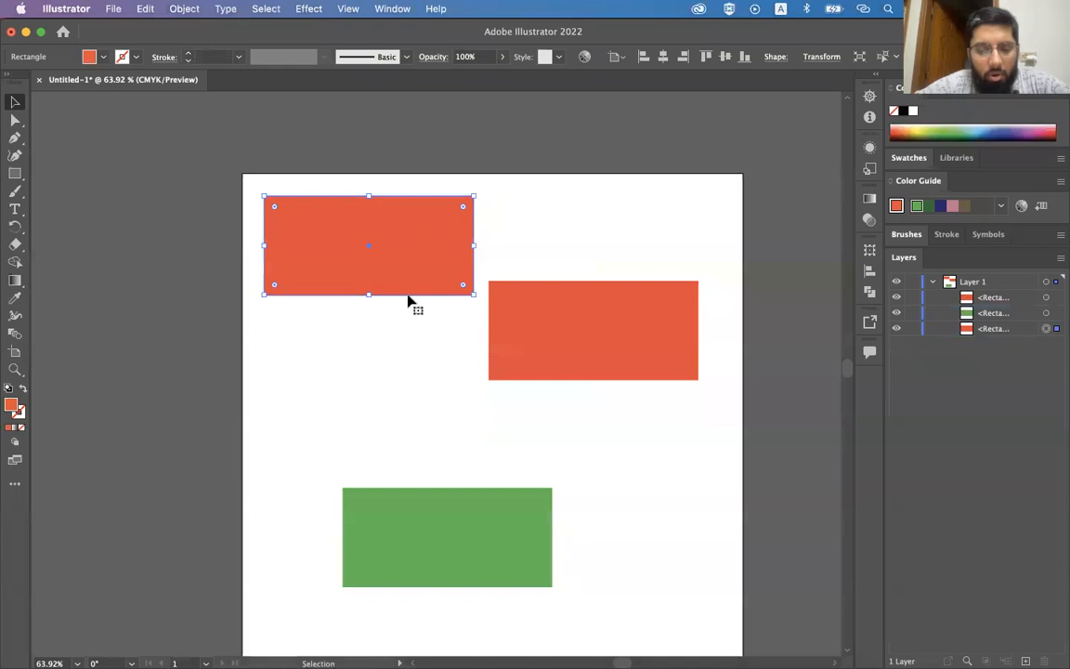
pyautogui.moveTo(409, 549); pyautogui.dragTo(347, 346)
pyautogui.moveTo(592, 322); pyautogui.dragTo(488, 487)
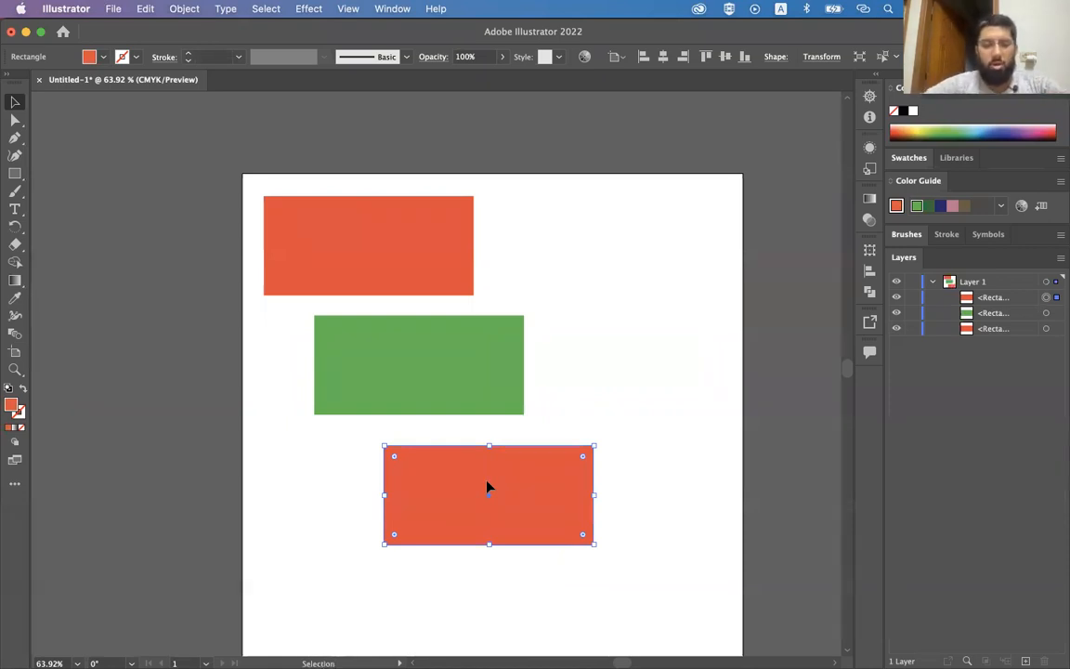
# Step: Select the green and lower orange rectangles in turn to compare their entries in the layer list
pyautogui.click(540, 302)
pyautogui.click(432, 408)
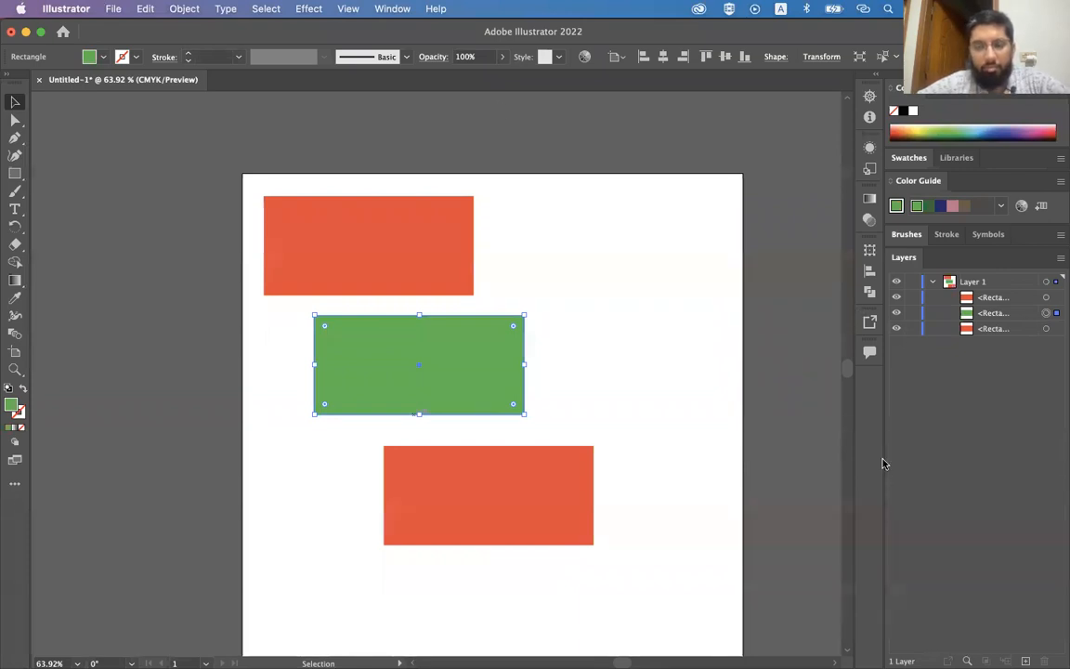
pyautogui.click(594, 319)
pyautogui.click(447, 377)
pyautogui.click(526, 518)
pyautogui.click(444, 408)
pyautogui.click(459, 478)
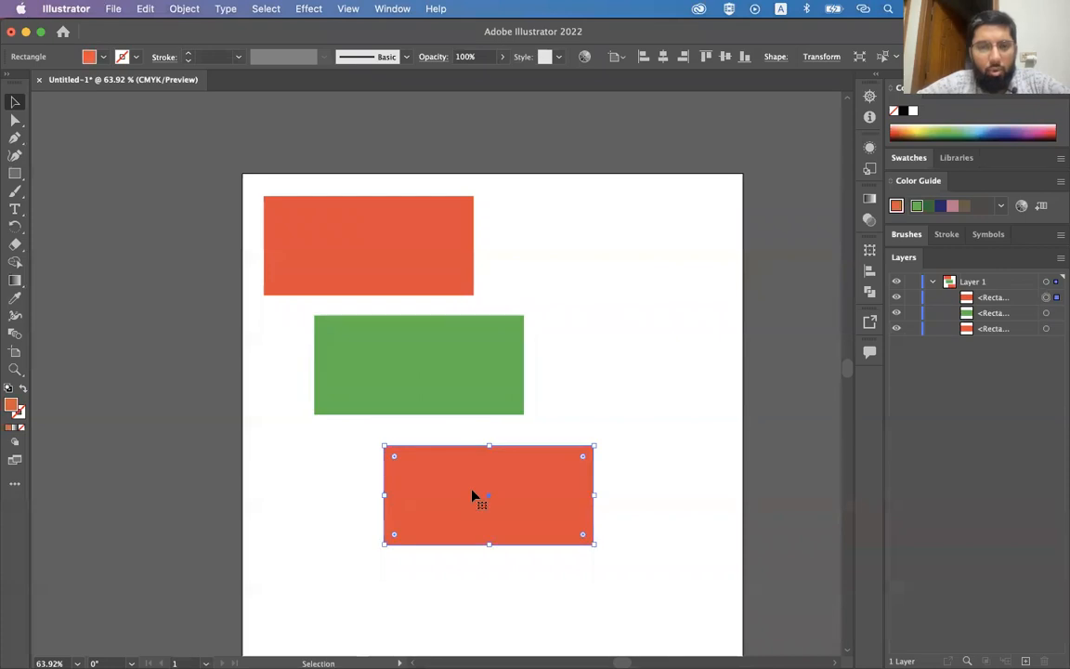
pyautogui.click(464, 371)
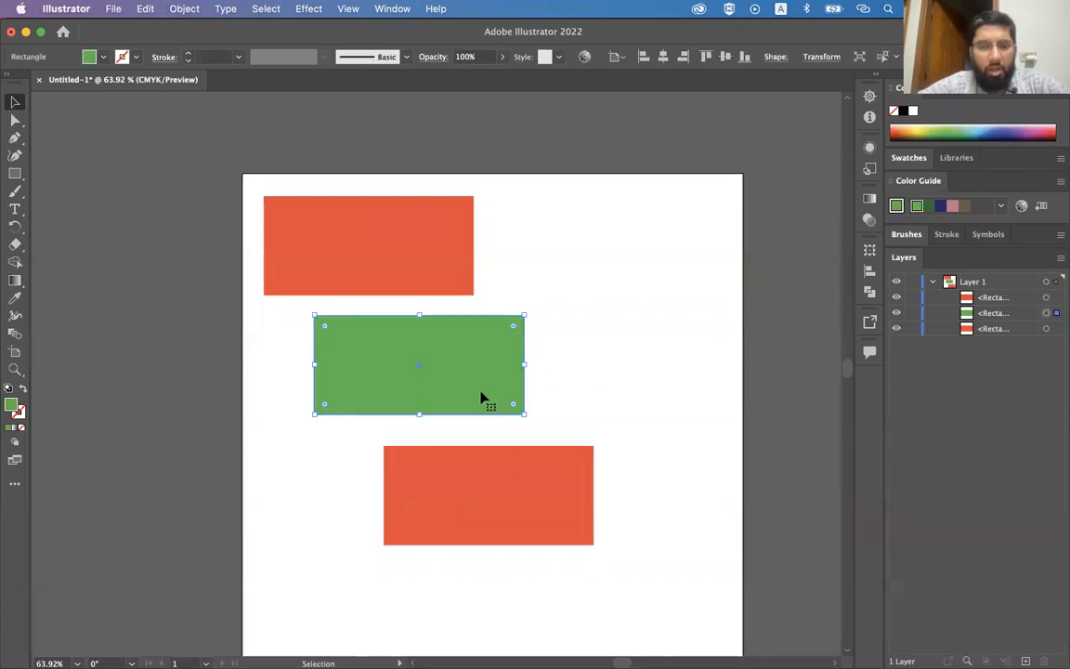
# Step: Delete the lower orange rectangle and the green rectangle
pyautogui.click(499, 518)
pyautogui.press('Delete')
pyautogui.click(460, 387)
pyautogui.press('Delete')
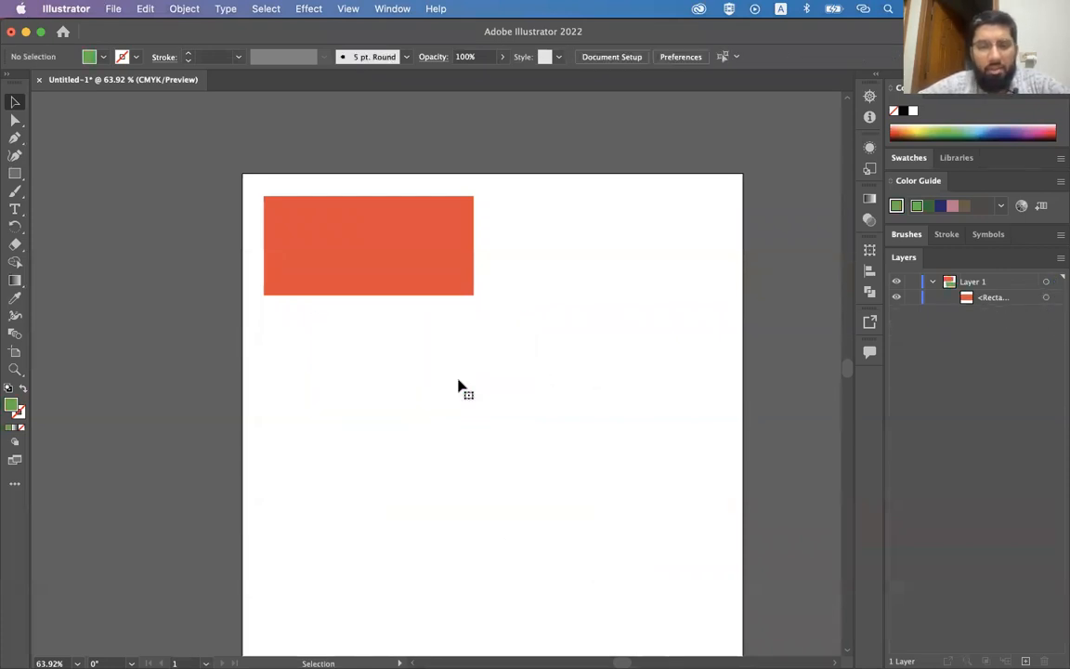
# Step: Open the remaining orange rectangle in isolation mode, move it slightly down and to the right, and narrow it from its right edge
pyautogui.click(403, 250)
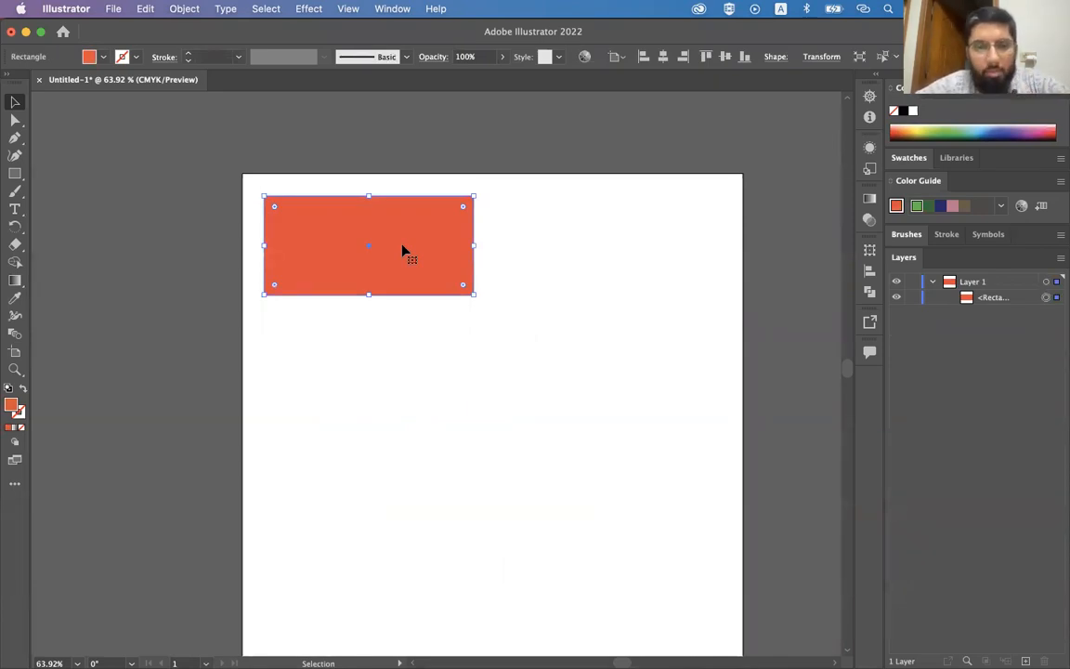
pyautogui.hscroll(1, 403, 250)
pyautogui.scroll(-1, 403, 250)
pyautogui.click(502, 236)
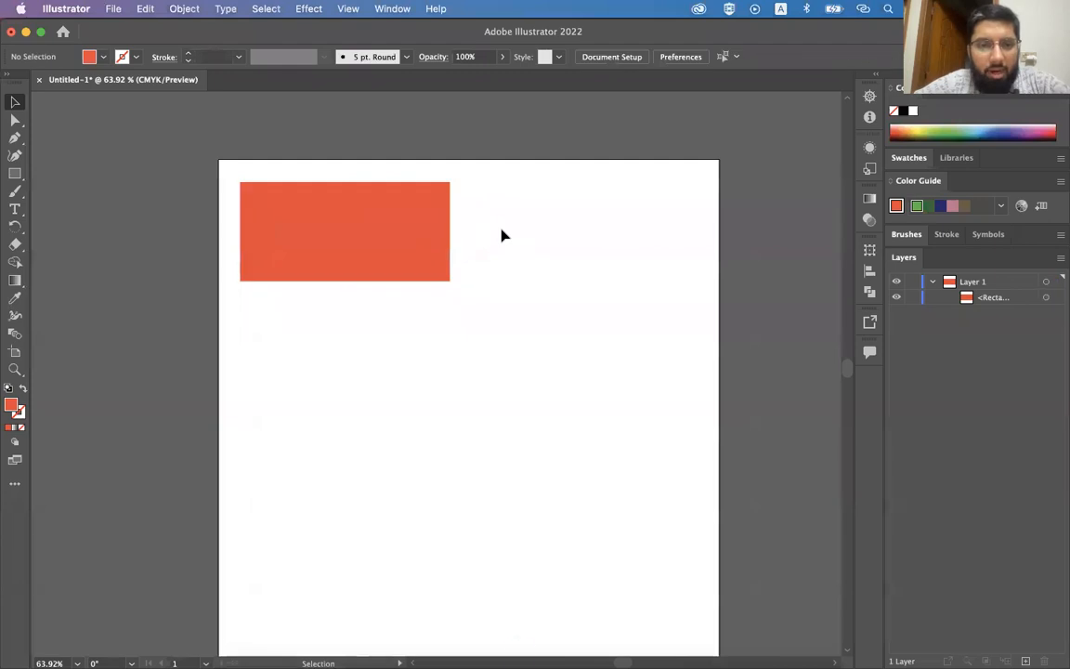
pyautogui.click(347, 245)
pyautogui.doubleClick(347, 246)
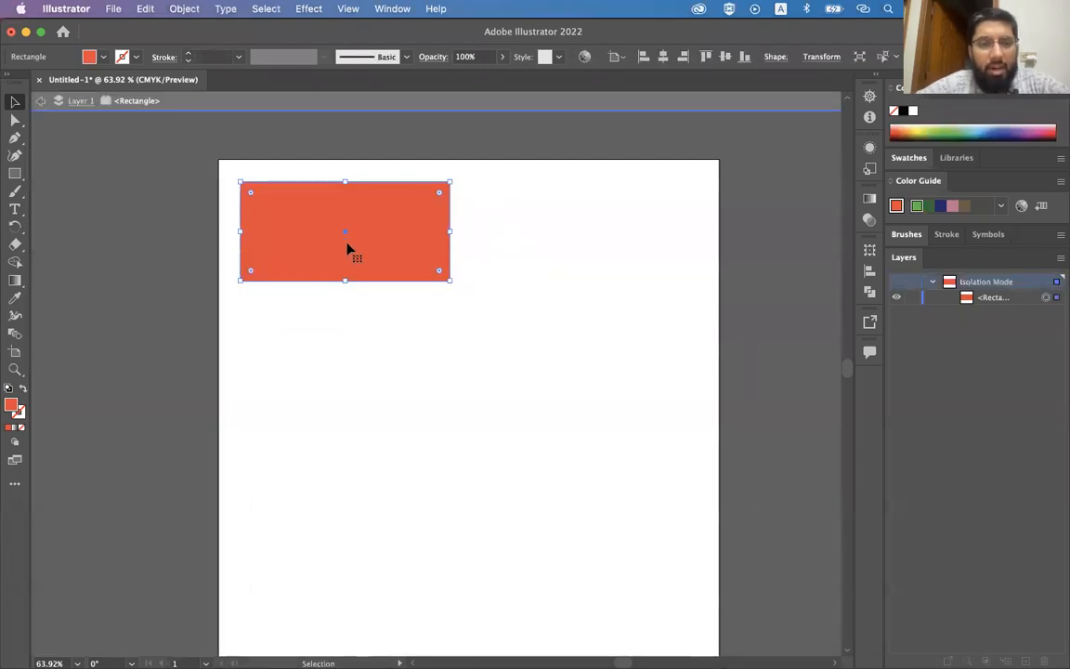
pyautogui.scroll(-2, 348, 249)
pyautogui.hscroll(1, 348, 249)
pyautogui.moveTo(323, 206); pyautogui.dragTo(363, 236)
pyautogui.moveTo(468, 226); pyautogui.dragTo(381, 226)
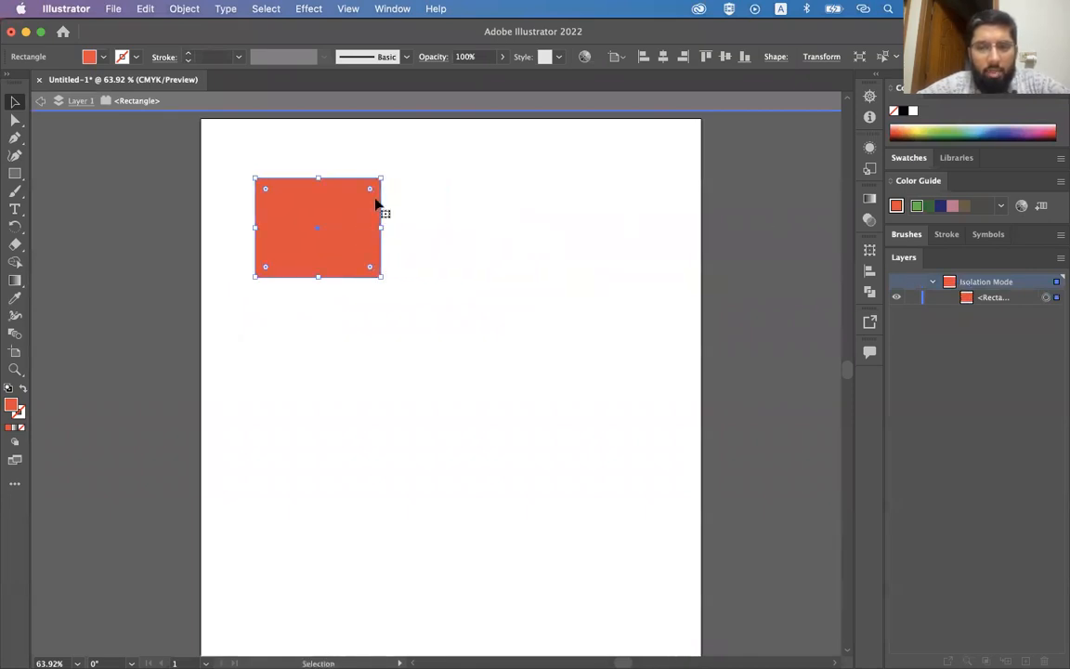
# Step: Delete the orange rectangle and draw a square in the upper-left area of the page with the Rectangle tool
pyautogui.press('Delete')
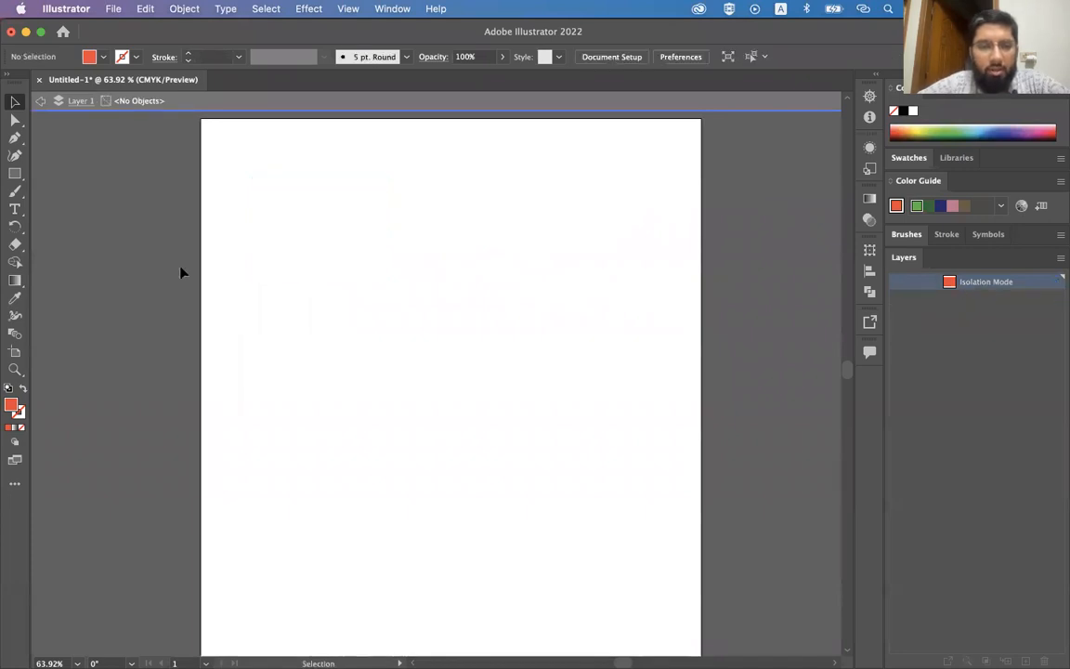
pyautogui.click(14, 174)
pyautogui.moveTo(267, 168); pyautogui.dragTo(368, 268)
pyautogui.moveTo(368, 282); pyautogui.dragTo(376, 277)
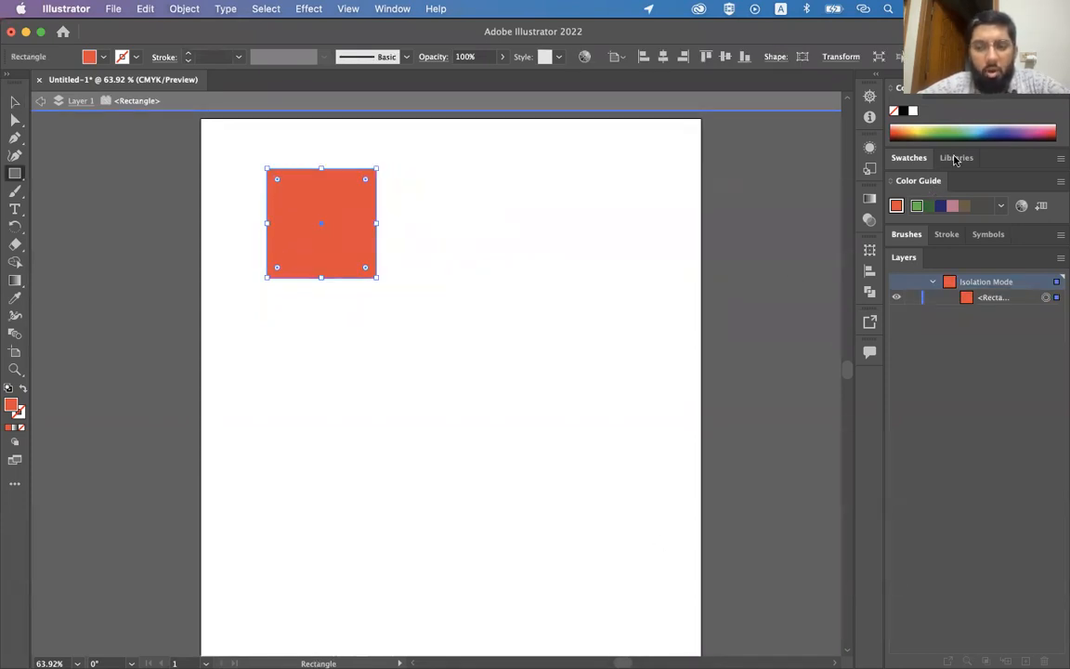
# Step: Fill the square with blue and enlarge it to about 130 pt per side
pyautogui.click(971, 130)
pyautogui.click(980, 127)
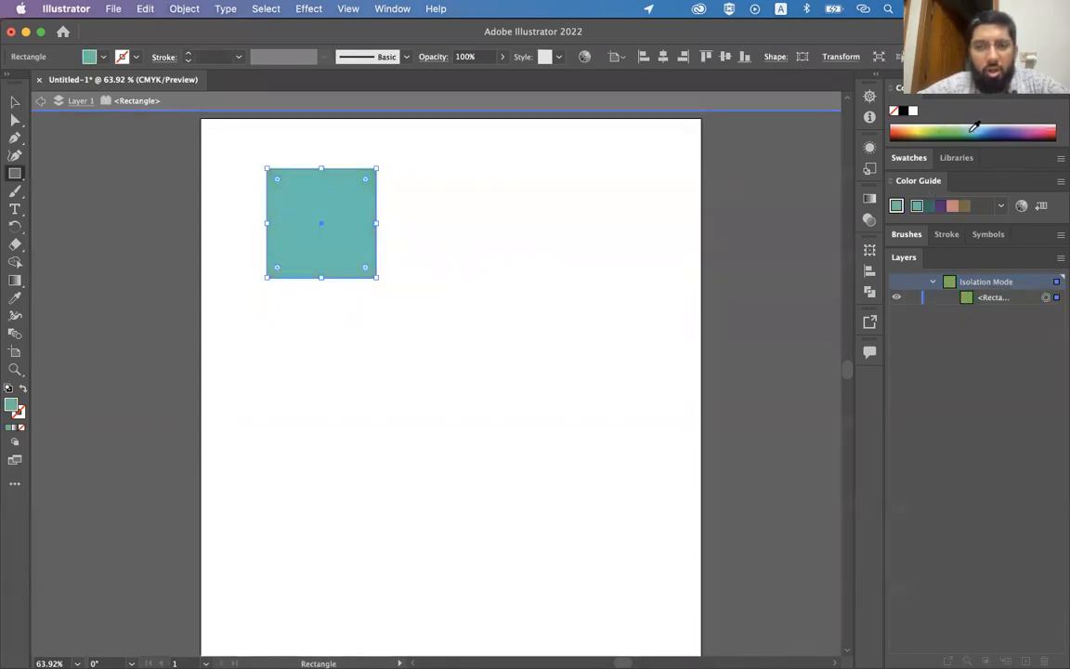
pyautogui.click(1003, 126)
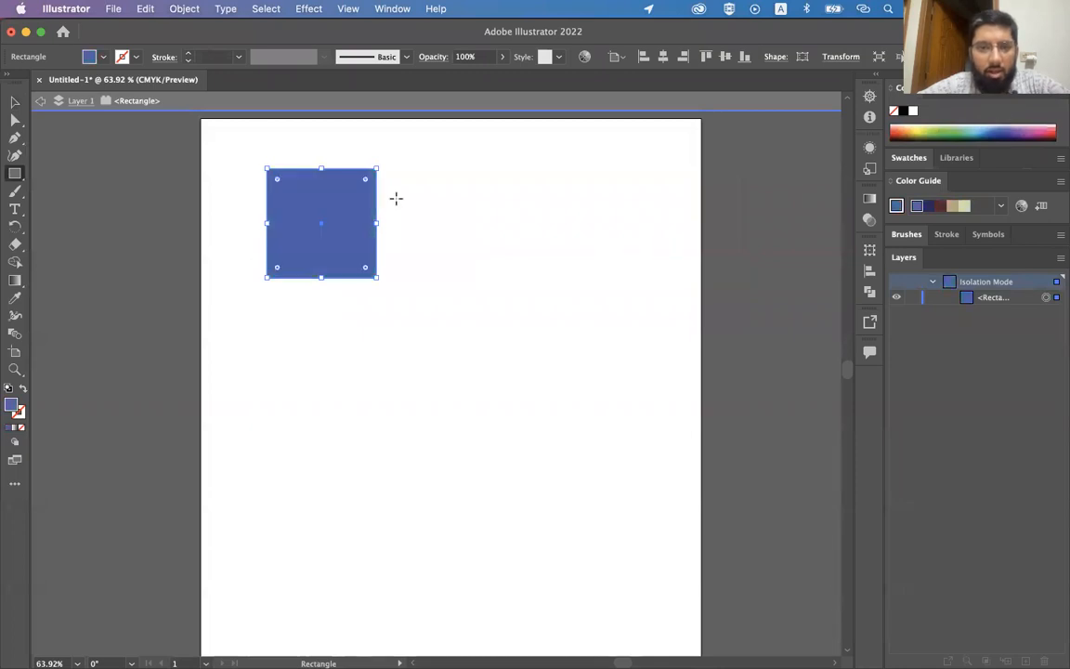
pyautogui.moveTo(376, 278); pyautogui.dragTo(387, 289)
pyautogui.click(338, 248)
pyautogui.write('v')
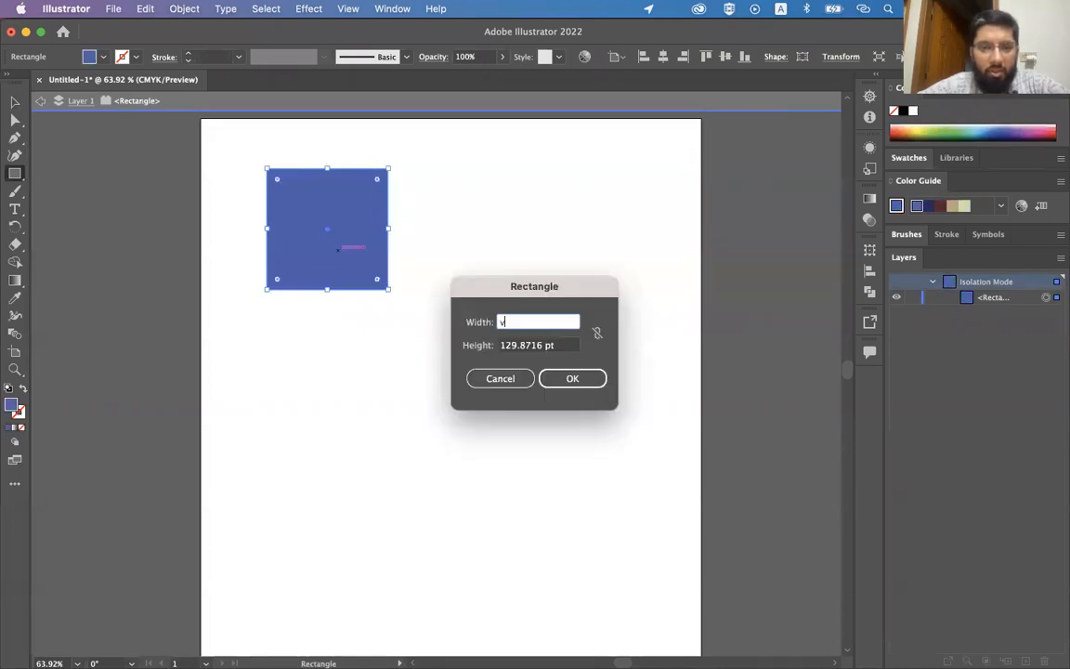
pyautogui.press('Escape')
# Step: Outside isolation mode, duplicate the blue square toward the page's lower centre and fill the copy with orange
pyautogui.press('Escape')
pyautogui.press('v')
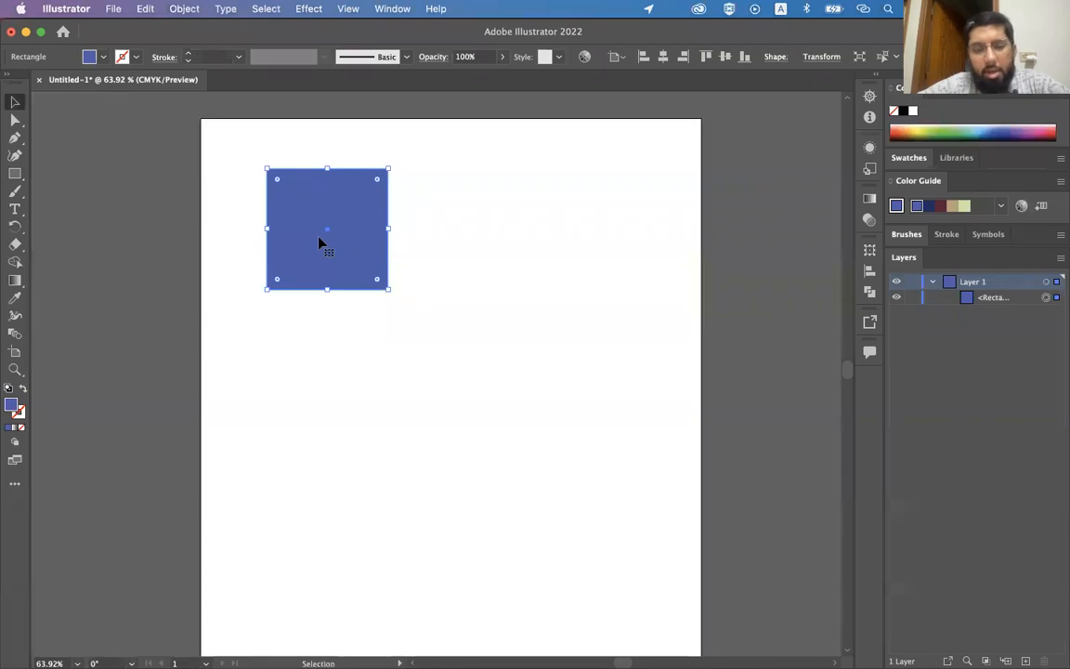
pyautogui.moveTo(327, 232); pyautogui.dragTo(482, 451)
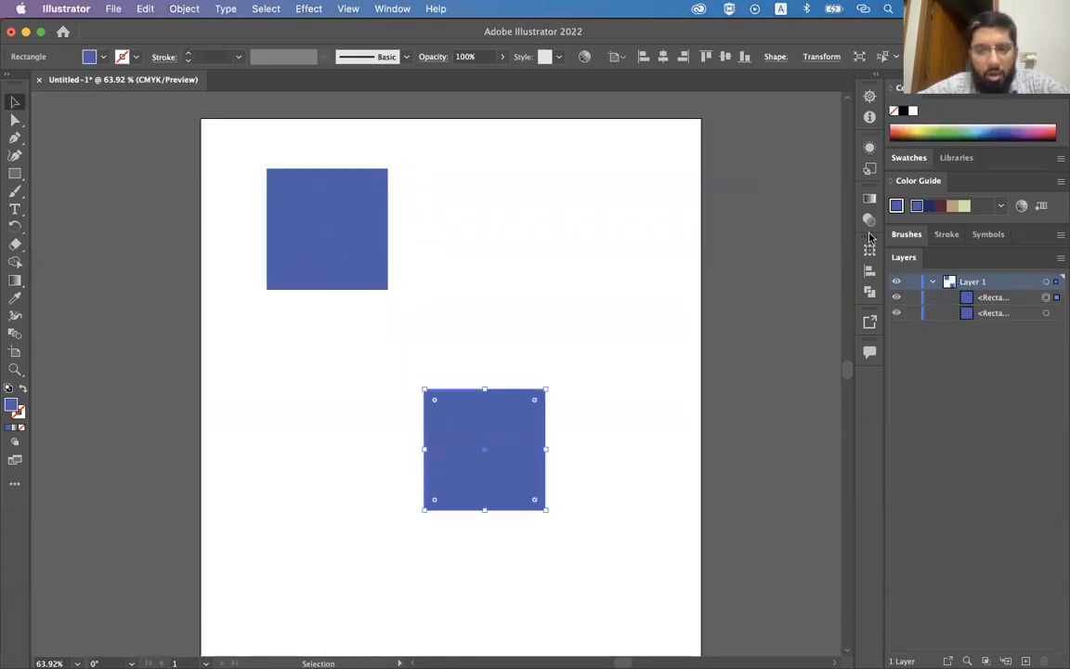
pyautogui.click(937, 131)
pyautogui.click(905, 131)
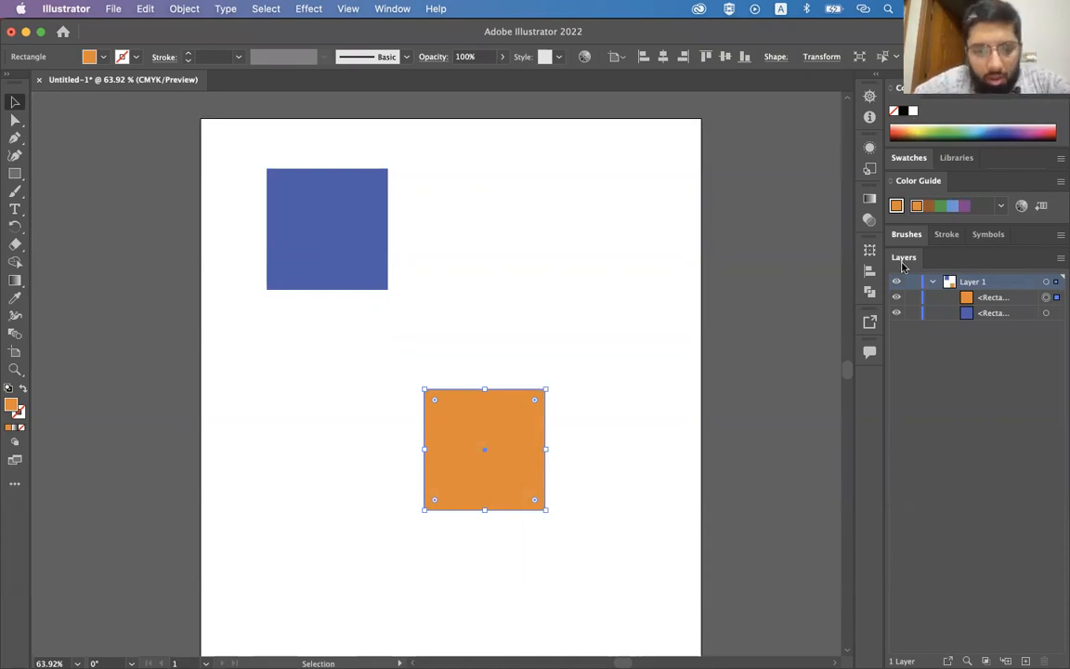
# Step: Duplicate the orange square to the page's upper right, level with the blue one, and shift all three squares slightly left
pyautogui.hscroll(-1, 573, 290)
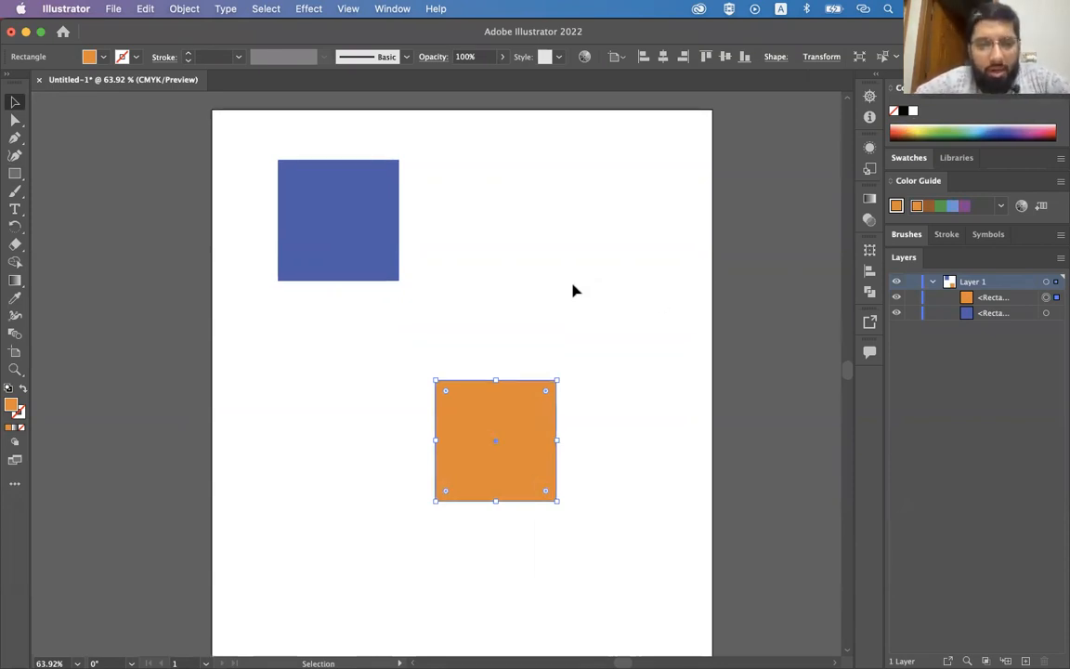
pyautogui.moveTo(505, 451); pyautogui.dragTo(631, 249)
pyautogui.click(342, 249)
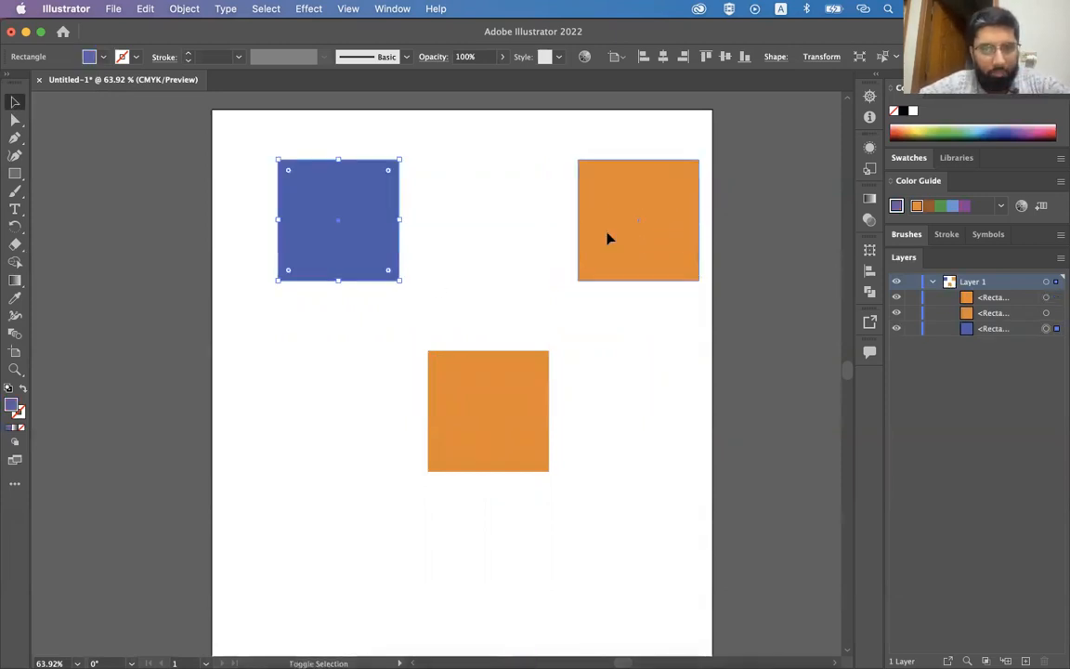
pyautogui.keyDown('shift'); pyautogui.click(609, 239); pyautogui.keyUp('shift')
pyautogui.keyDown('shift'); pyautogui.click(518, 424); pyautogui.keyUp('shift')
pyautogui.moveTo(518, 423); pyautogui.dragTo(492, 423)
# Step: Fill the upper-right orange square with red
pyautogui.click(640, 361)
pyautogui.click(629, 245)
pyautogui.click(1025, 130)
pyautogui.click(1005, 130)
pyautogui.click(1049, 130)
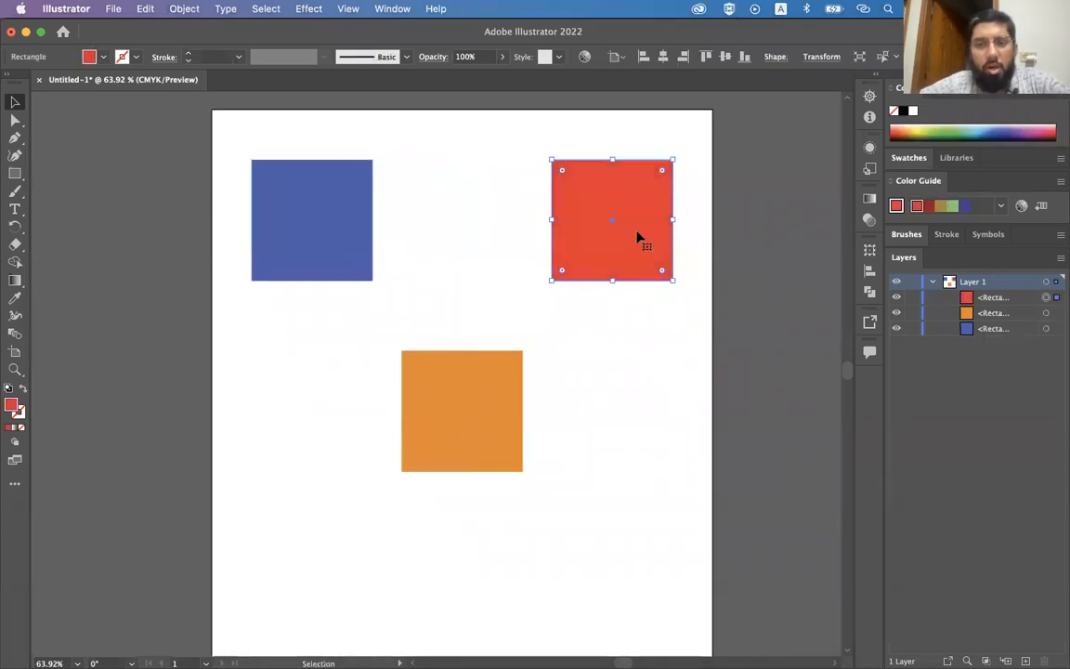
# Step: Place several duplicates of the middle orange square around the page and undo them all
pyautogui.click(469, 387)
pyautogui.moveTo(485, 389); pyautogui.dragTo(350, 647)
pyautogui.moveTo(434, 439); pyautogui.dragTo(584, 406)
pyautogui.press('super+z')
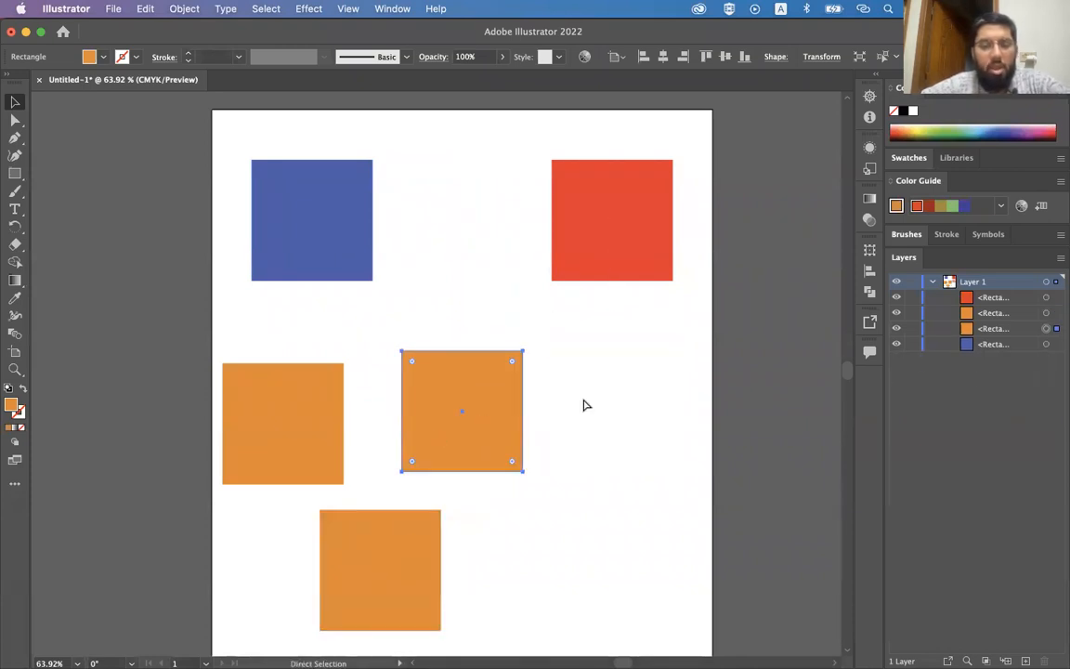
pyautogui.press('super+z')
pyautogui.press('super+z')
pyautogui.press('super')
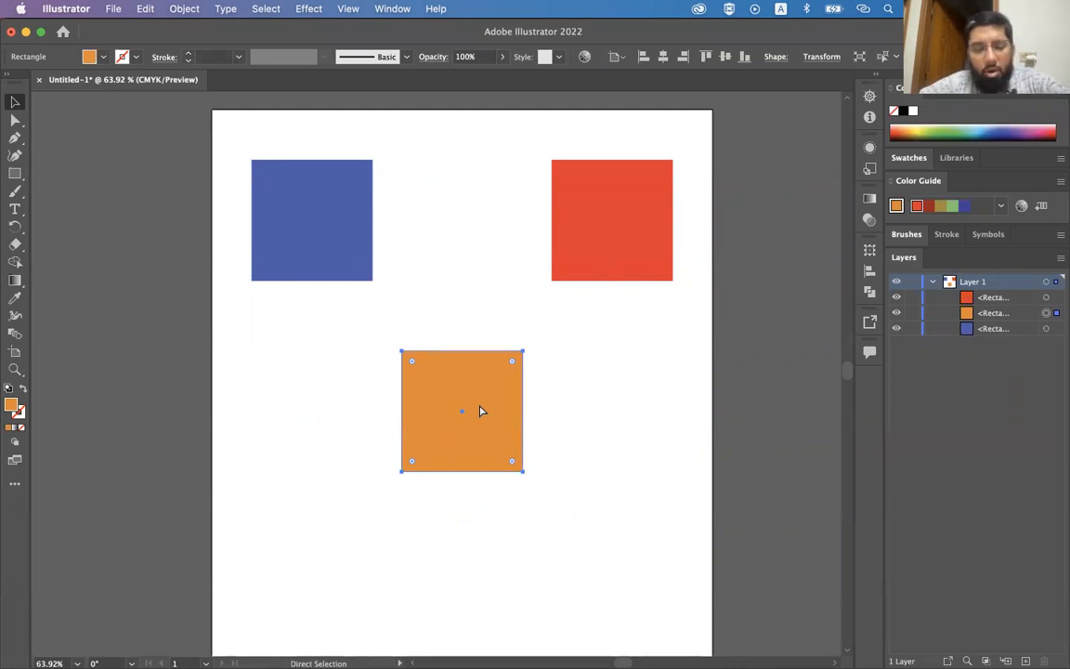
# Step: Duplicate the orange square to its left and delete the copy
pyautogui.press('super+v')
pyautogui.moveTo(439, 370); pyautogui.dragTo(317, 362)
pyautogui.press('Delete')
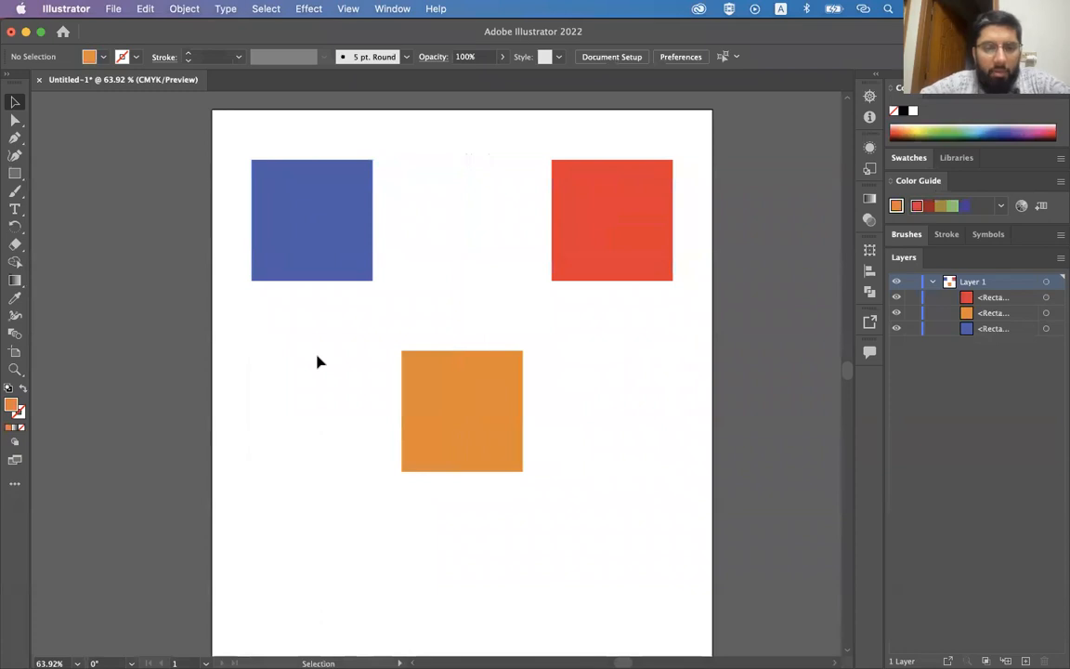
# Step: Select the orange square and alternate between the Direct Selection and Selection tools to compare how its points appear
pyautogui.click(461, 418)
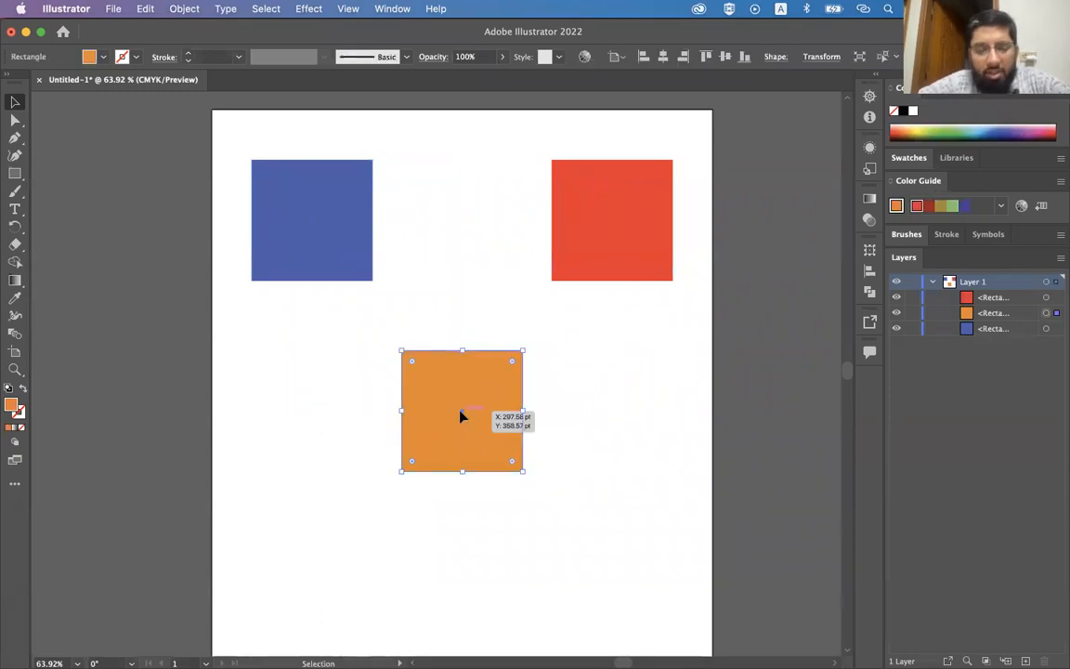
pyautogui.scroll(2, 460, 417)
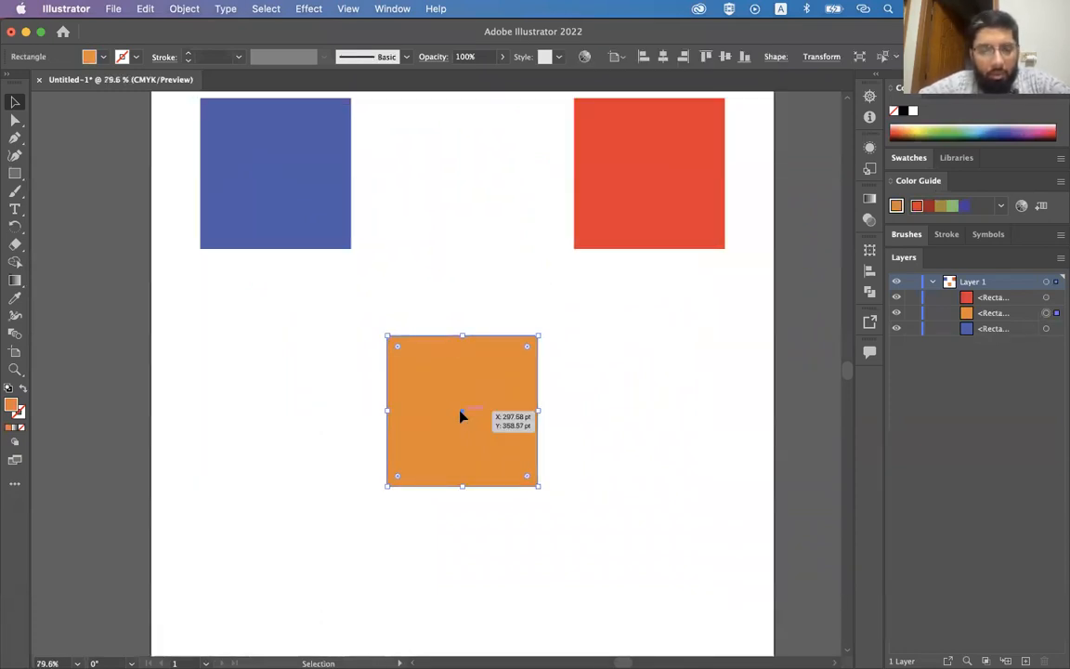
pyautogui.press('a')
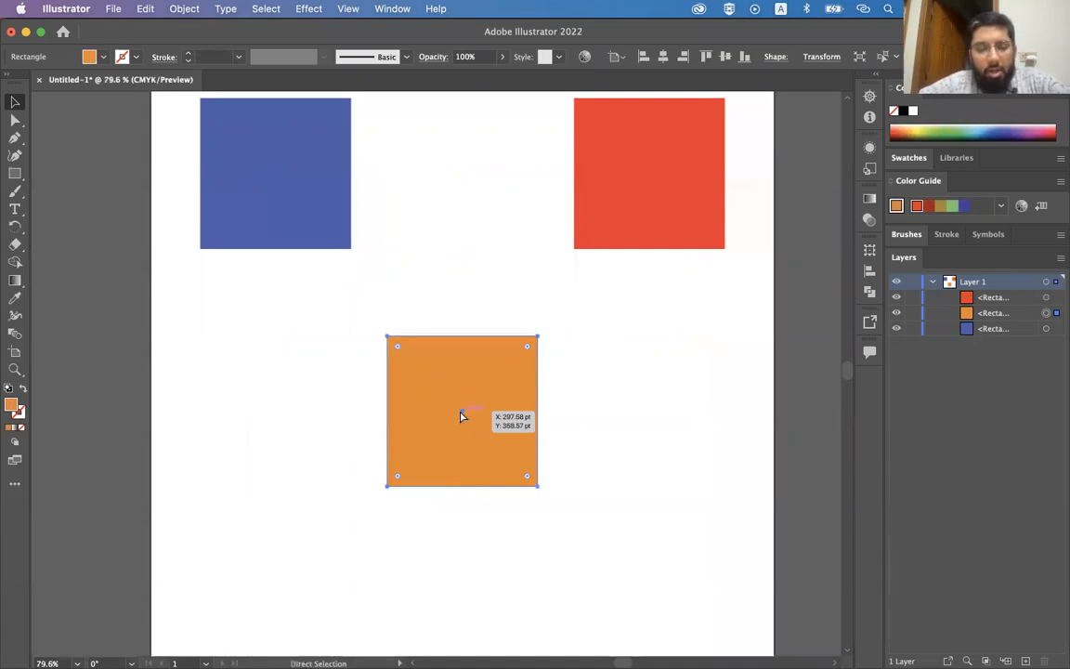
pyautogui.press('v')
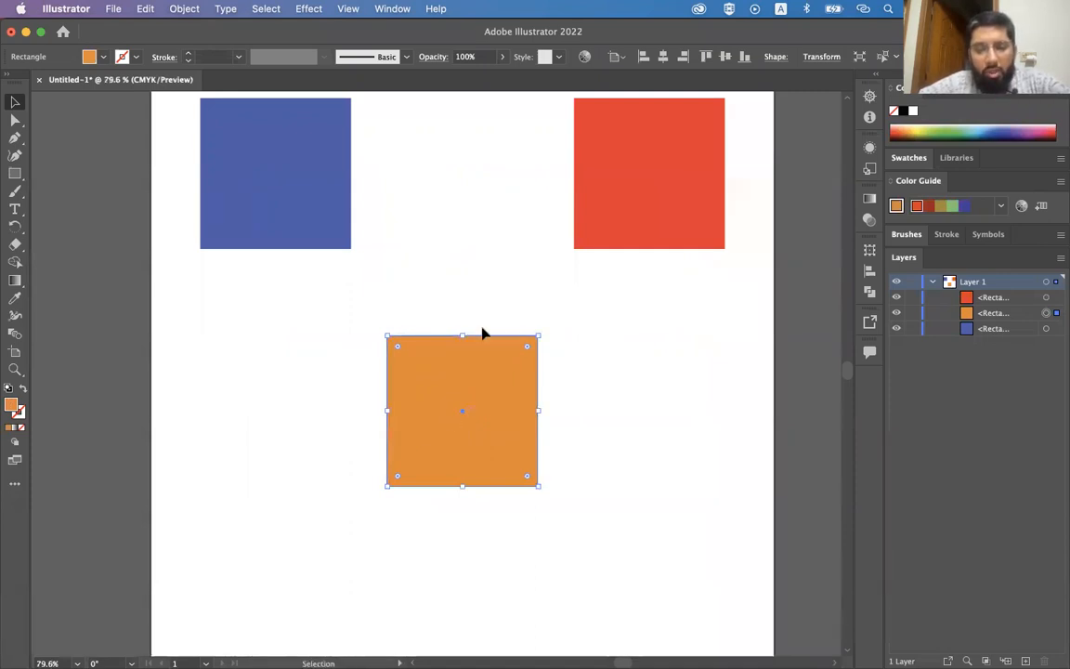
pyautogui.press('a')
pyautogui.press('v')
# Step: Copy the orange square, paste it with the ordinary Paste command, delete the pasted copy and reselect the original
pyautogui.press('super+c')
pyautogui.press('super+v')
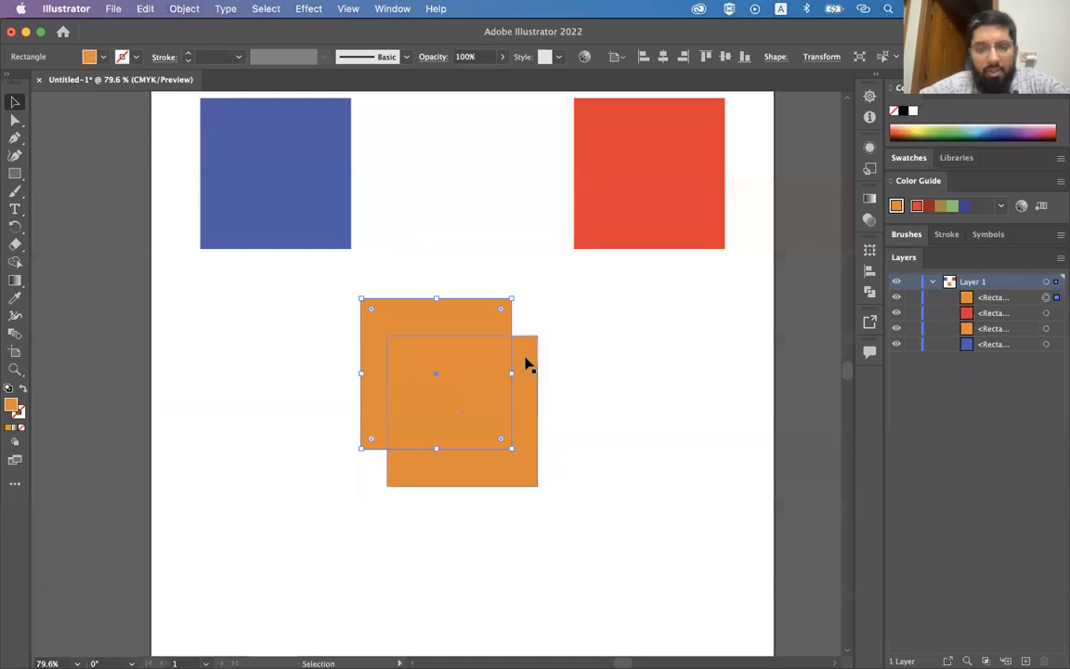
pyautogui.press('Delete')
pyautogui.click(476, 368)
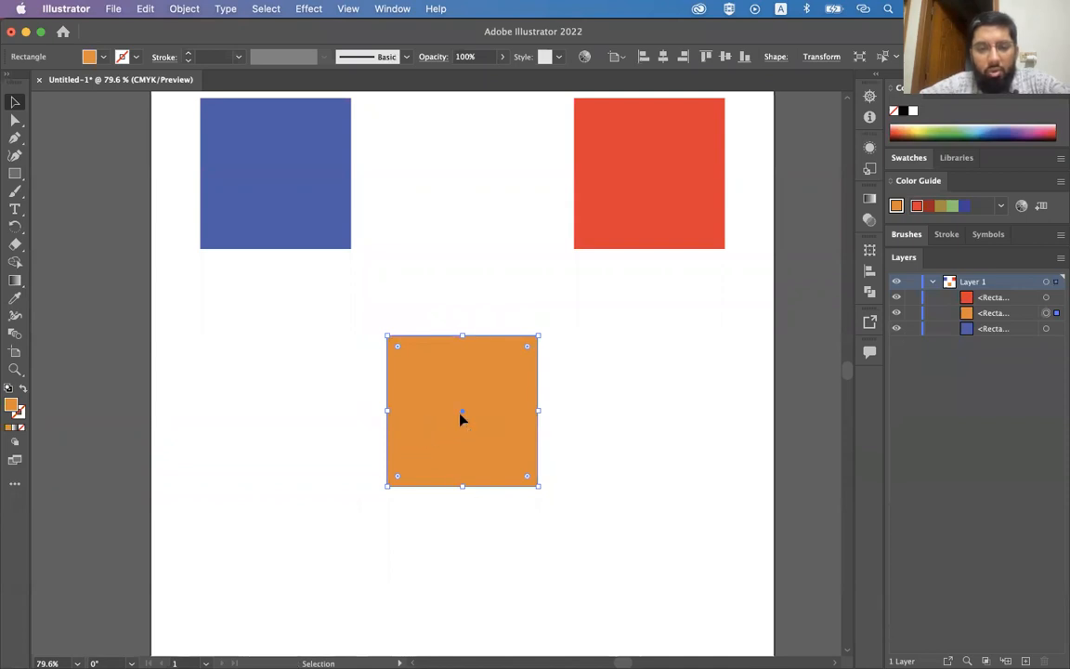
# Step: Paste a copy of the orange square in front of the original, move it horizontally to the right, and delete the copy
pyautogui.press('a')
pyautogui.press('v')
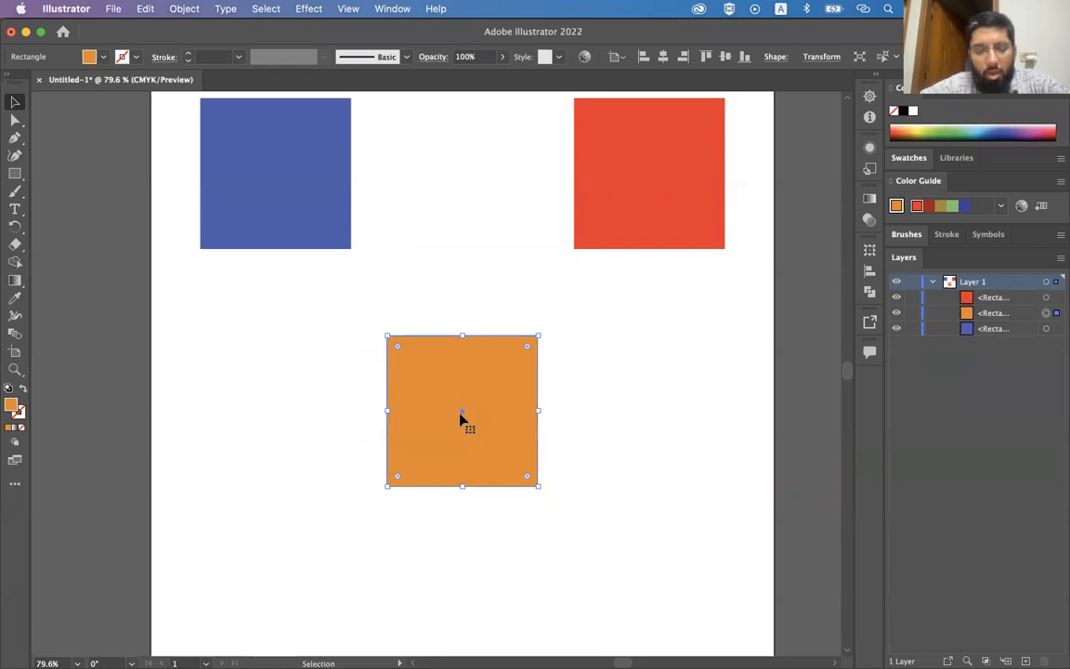
pyautogui.press('super')
pyautogui.press('super+c')
pyautogui.press('super+f')
pyautogui.moveTo(509, 412); pyautogui.dragTo(661, 397)
pyautogui.press('super+z')
pyautogui.moveTo(518, 403); pyautogui.dragTo(670, 403)
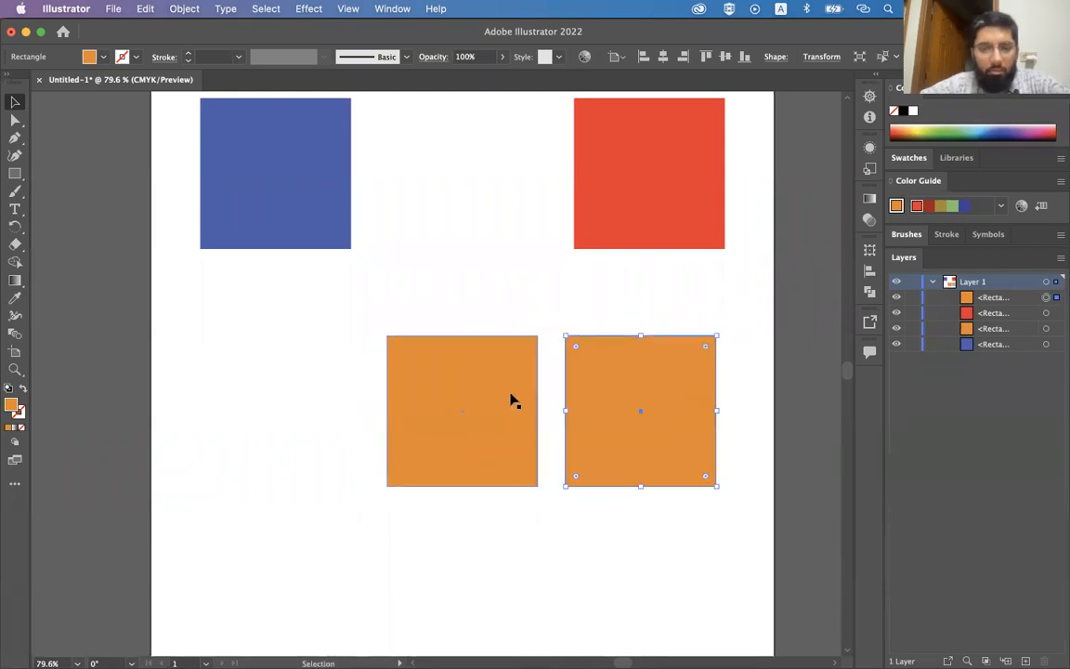
pyautogui.press('Delete')
pyautogui.click(479, 409)
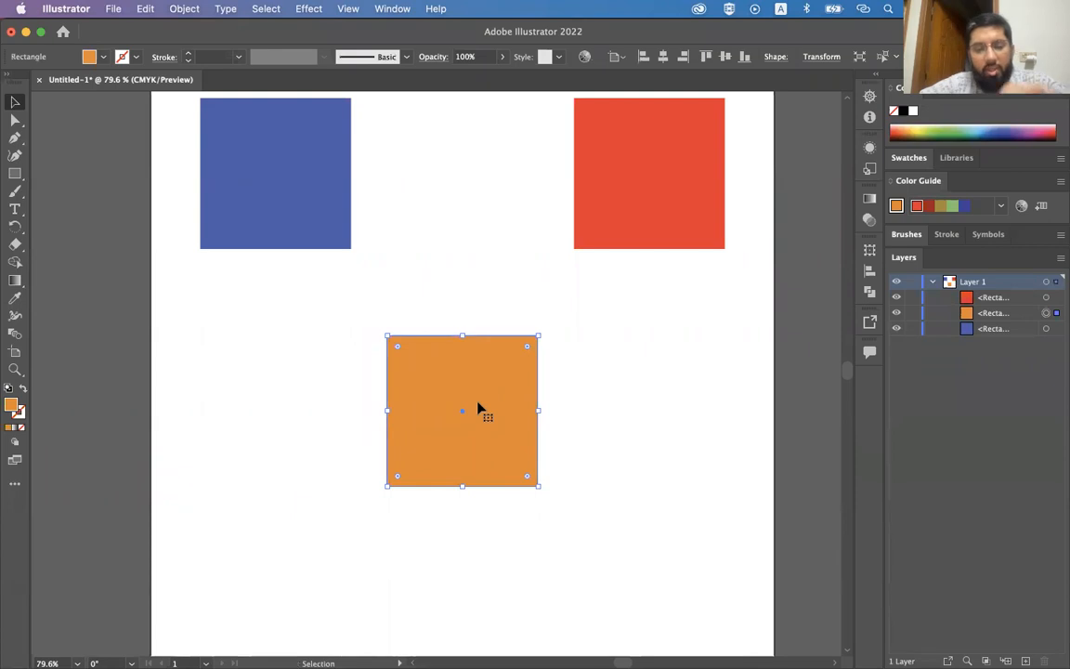
# Step: Move the orange square horizontally to the right and undo the move
pyautogui.scroll(1, 480, 409)
pyautogui.hscroll(1, 479, 409)
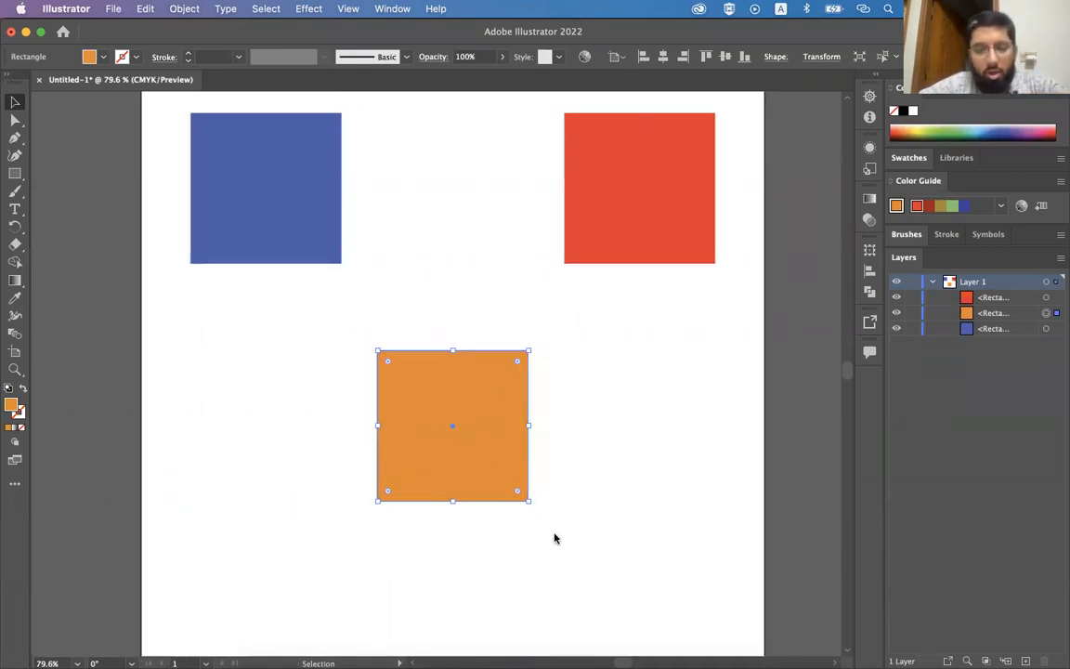
pyautogui.scroll(1, 496, 462)
pyautogui.hscroll(1, 496, 462)
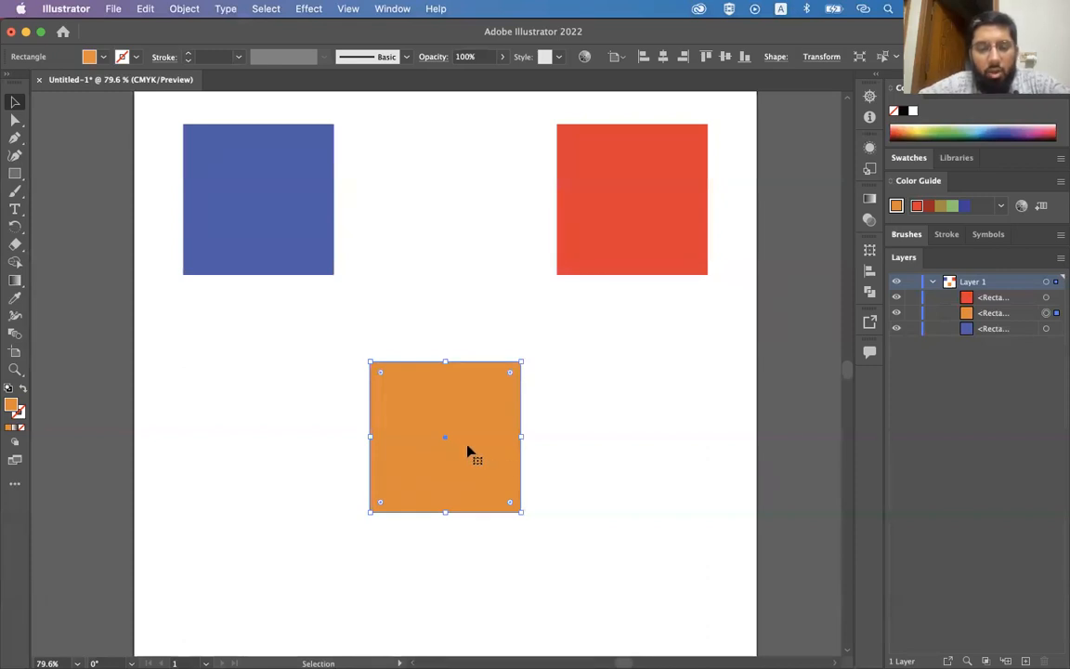
pyautogui.moveTo(418, 436); pyautogui.dragTo(620, 436)
pyautogui.press('super+z')
# Step: Copy the orange square, paste it with the ordinary Paste command, try moving the pasted copy, undo the move and delete the copy
pyautogui.press('super+c')
pyautogui.press('super+v')
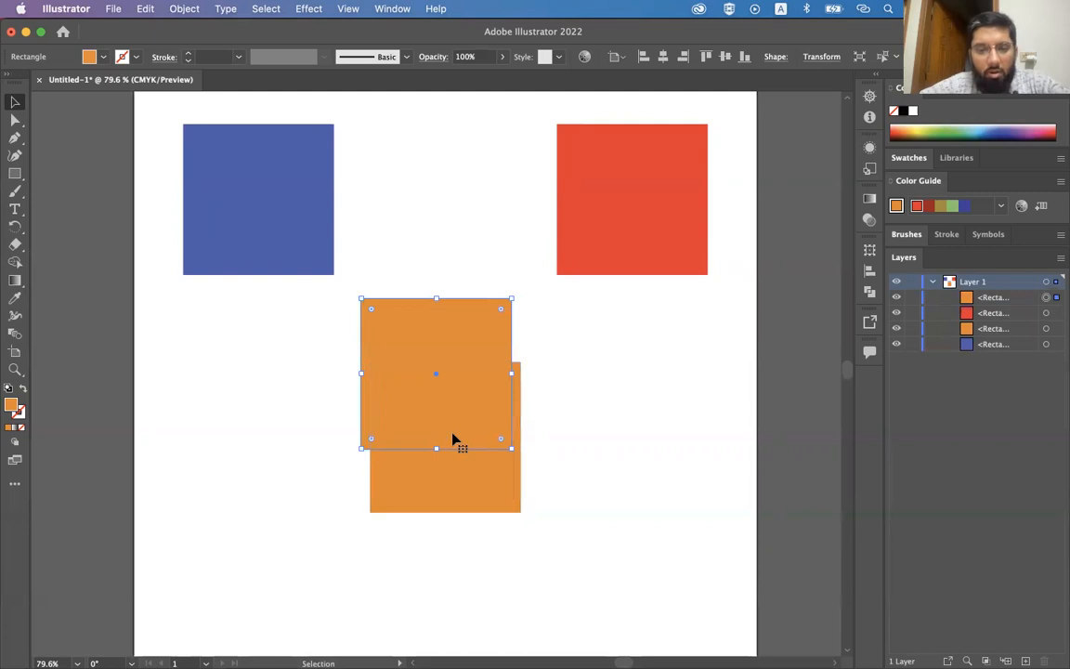
pyautogui.moveTo(483, 396); pyautogui.dragTo(405, 369)
pyautogui.press('super+z')
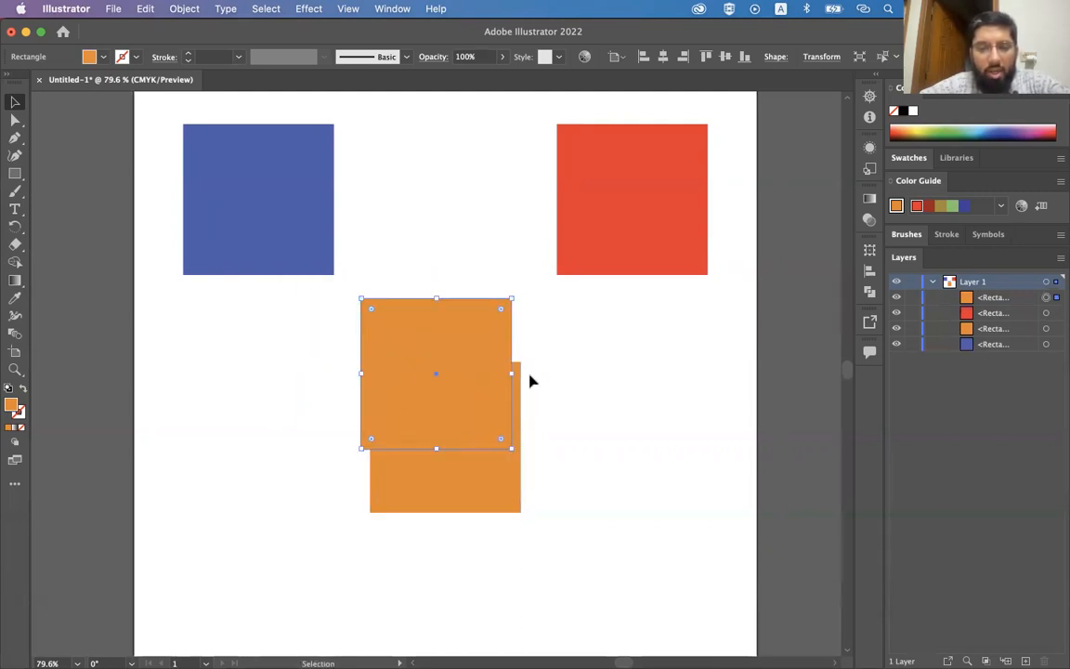
pyautogui.press('Delete')
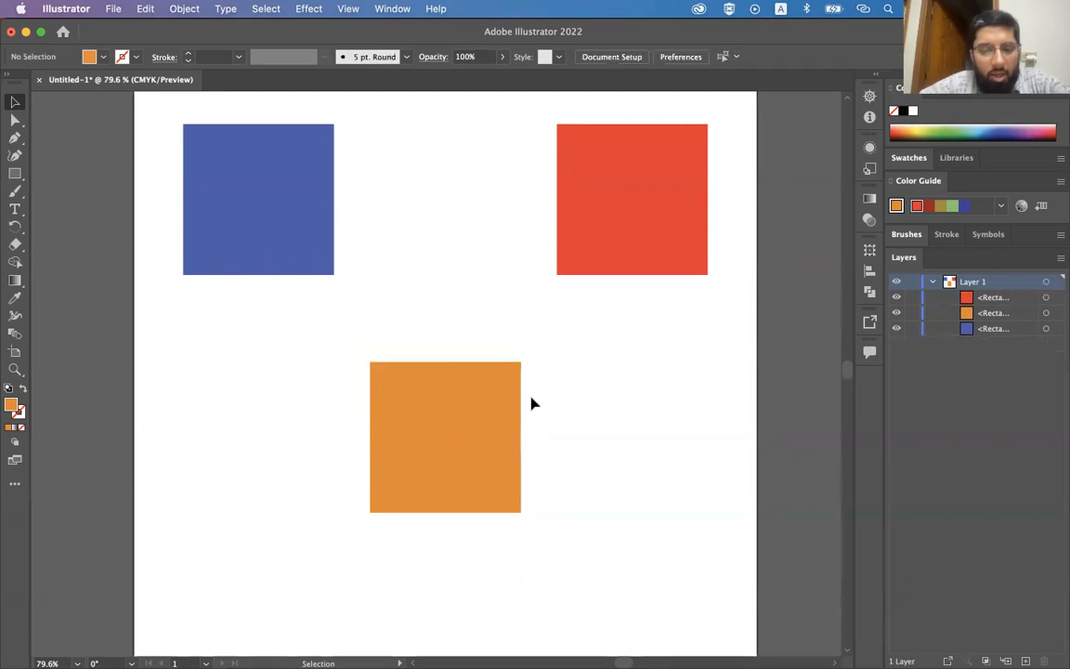
# Step: Paste a copy of the orange square in place, try moving it to the right twice, undo each move and delete the copy
pyautogui.click(461, 435)
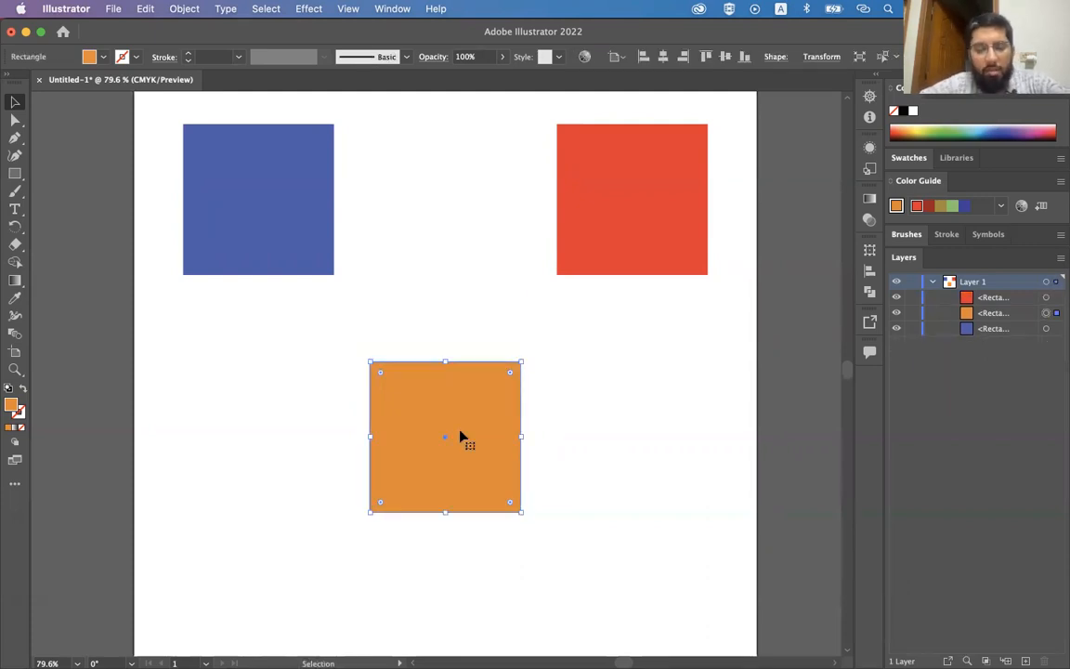
pyautogui.press('super+shift+v')
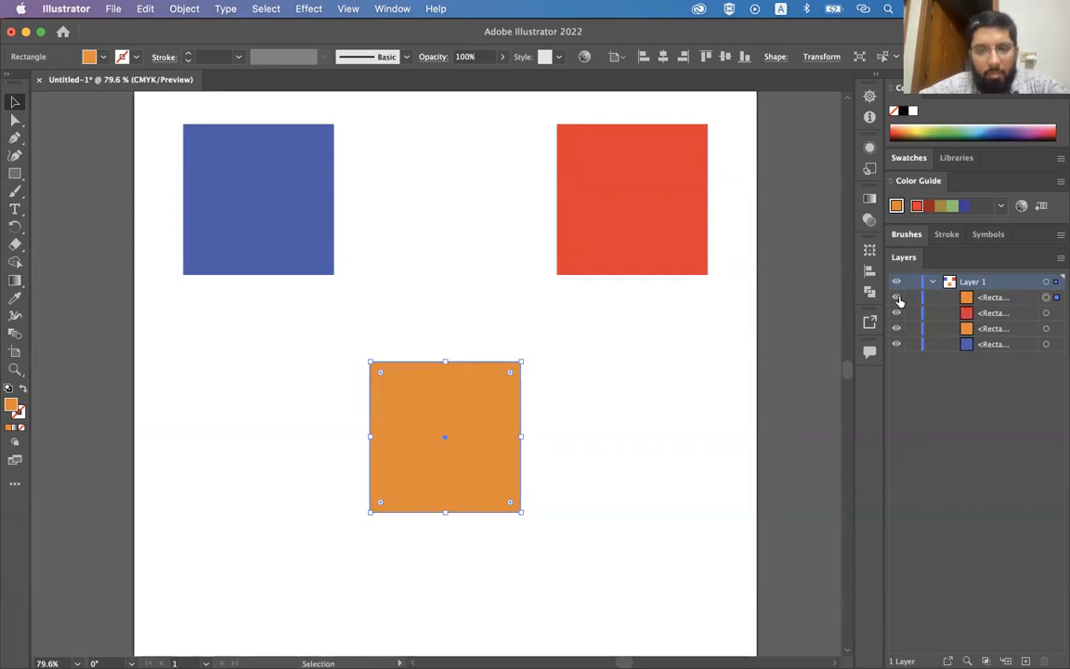
pyautogui.moveTo(510, 409); pyautogui.dragTo(632, 405)
pyautogui.press('super+z')
pyautogui.moveTo(454, 412); pyautogui.dragTo(628, 411)
pyautogui.press('super+z')
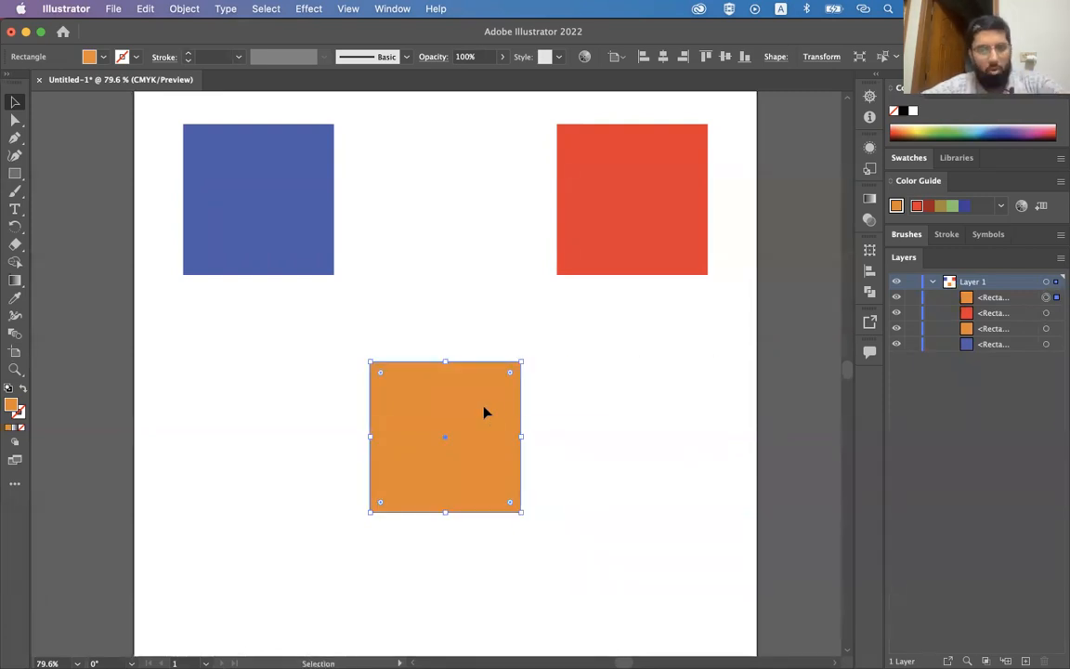
pyautogui.press('Delete')
# Step: Alternate the selection between the blue and orange squares to compare the two shapes
pyautogui.click(273, 199)
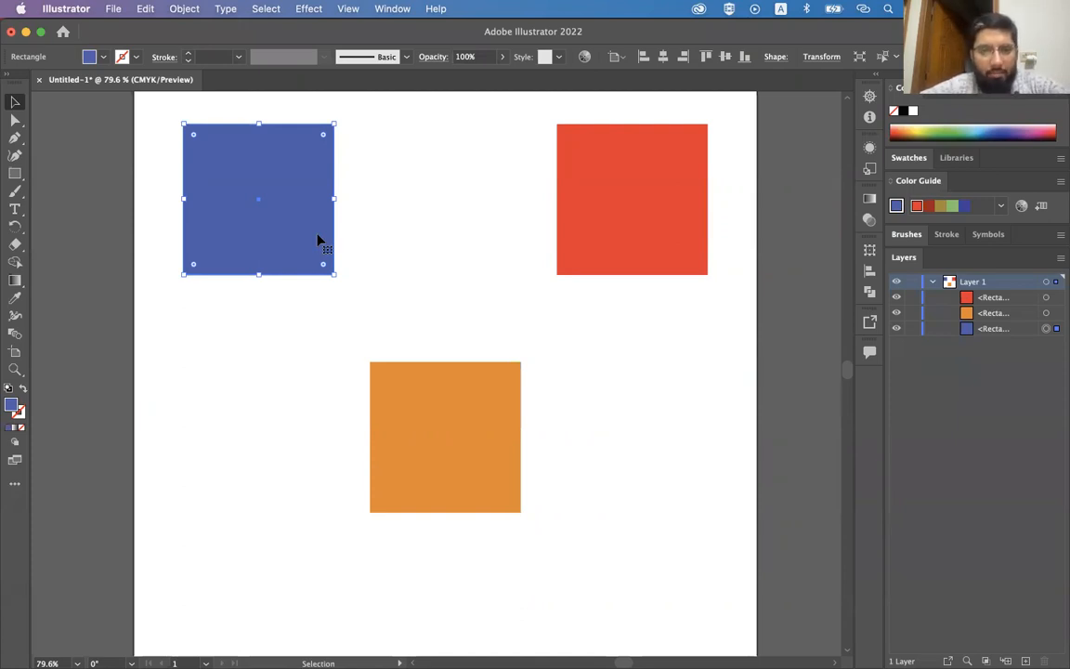
pyautogui.hscroll(2, 317, 241)
pyautogui.scroll(1, 317, 241)
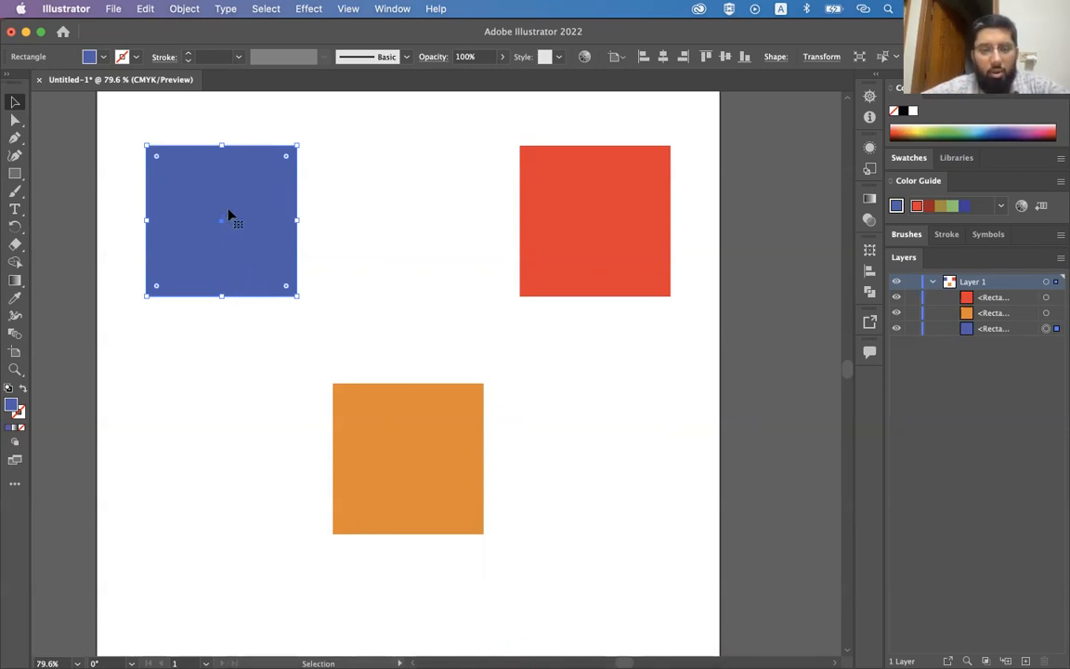
pyautogui.click(405, 464)
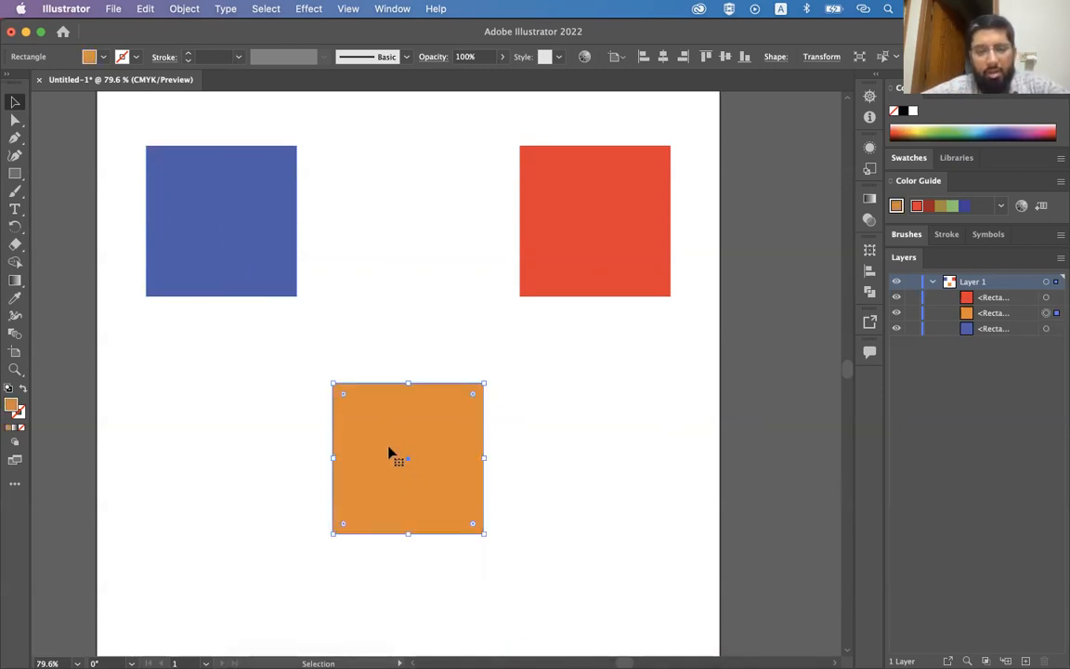
pyautogui.click(234, 250)
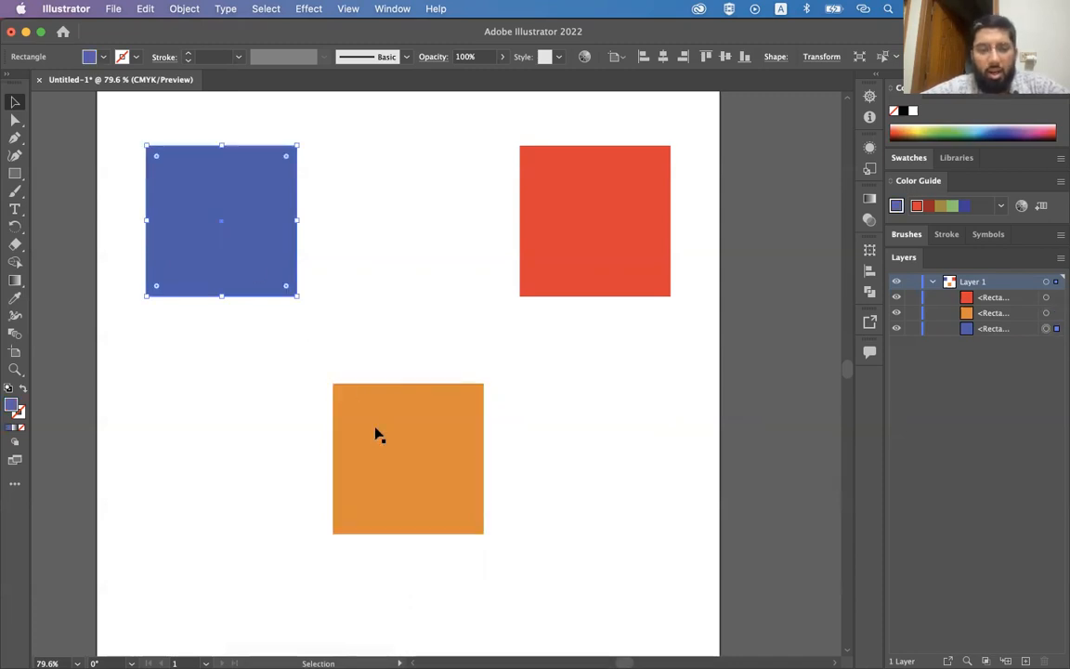
pyautogui.click(392, 452)
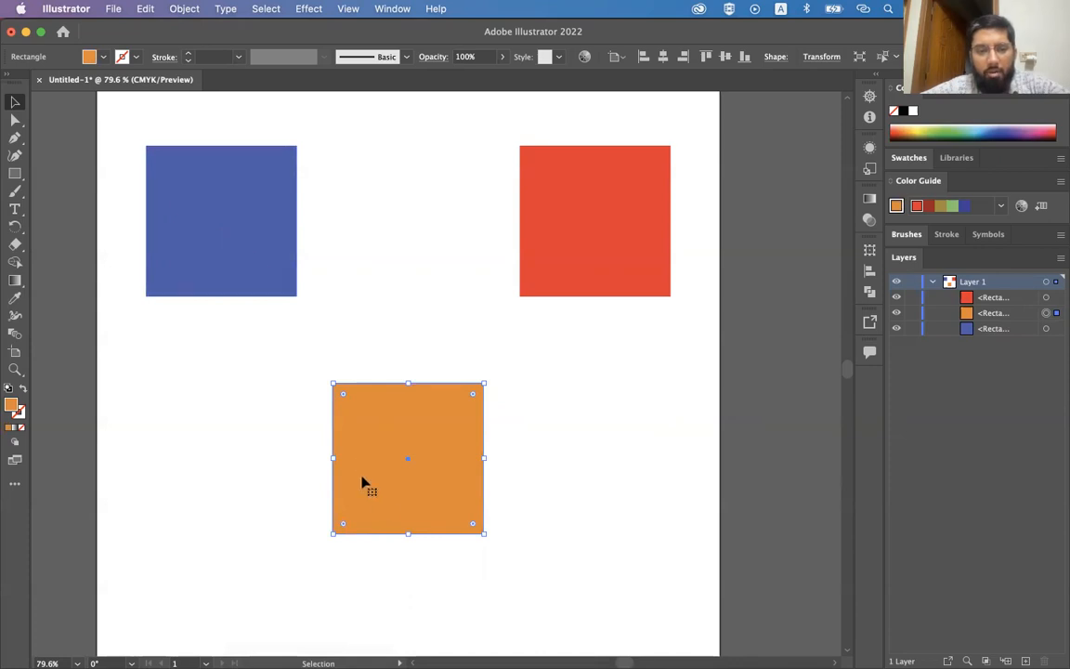
pyautogui.click(238, 256)
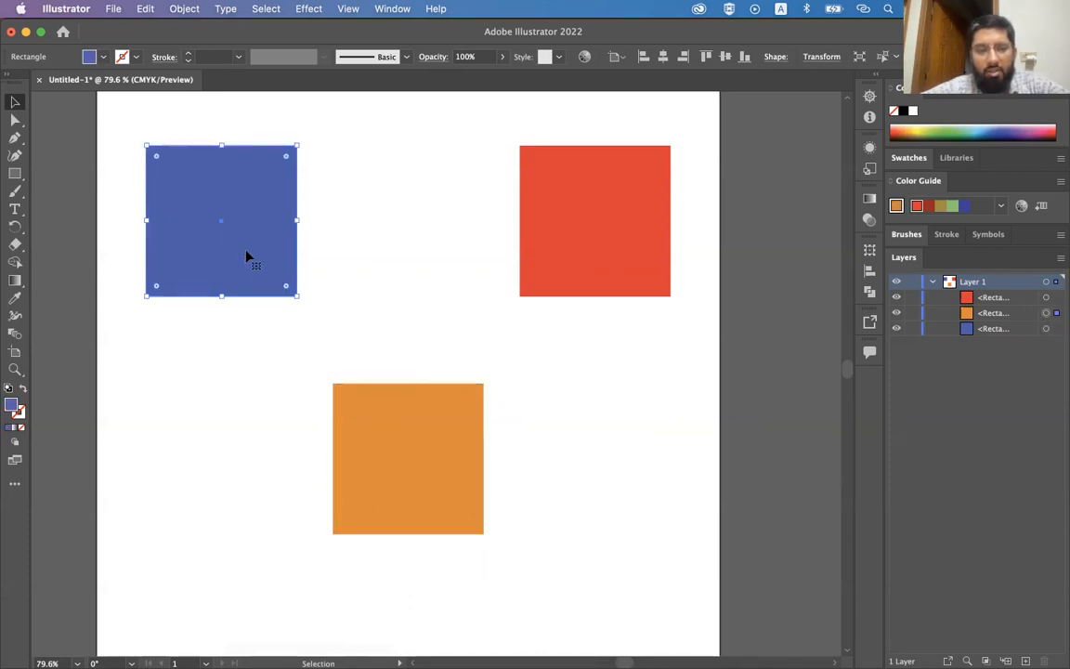
pyautogui.click(358, 430)
pyautogui.click(256, 271)
pyautogui.click(387, 468)
pyautogui.click(248, 267)
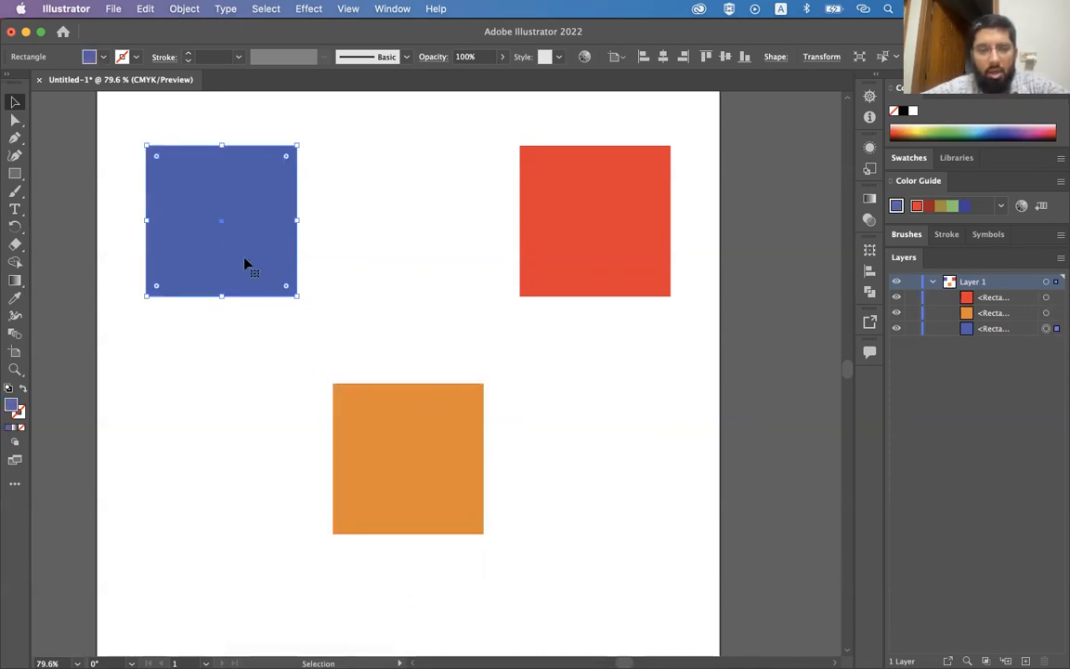
pyautogui.click(366, 424)
pyautogui.click(267, 261)
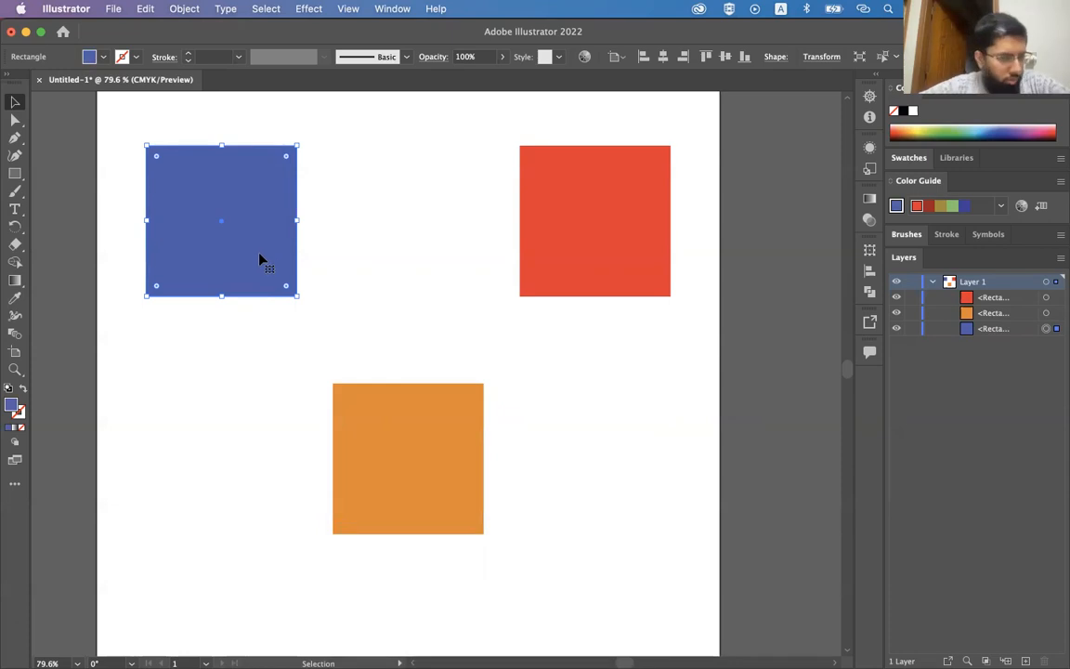
# Step: Select the orange and blue squares together, make a blend between them and deselect it
pyautogui.click(385, 435)
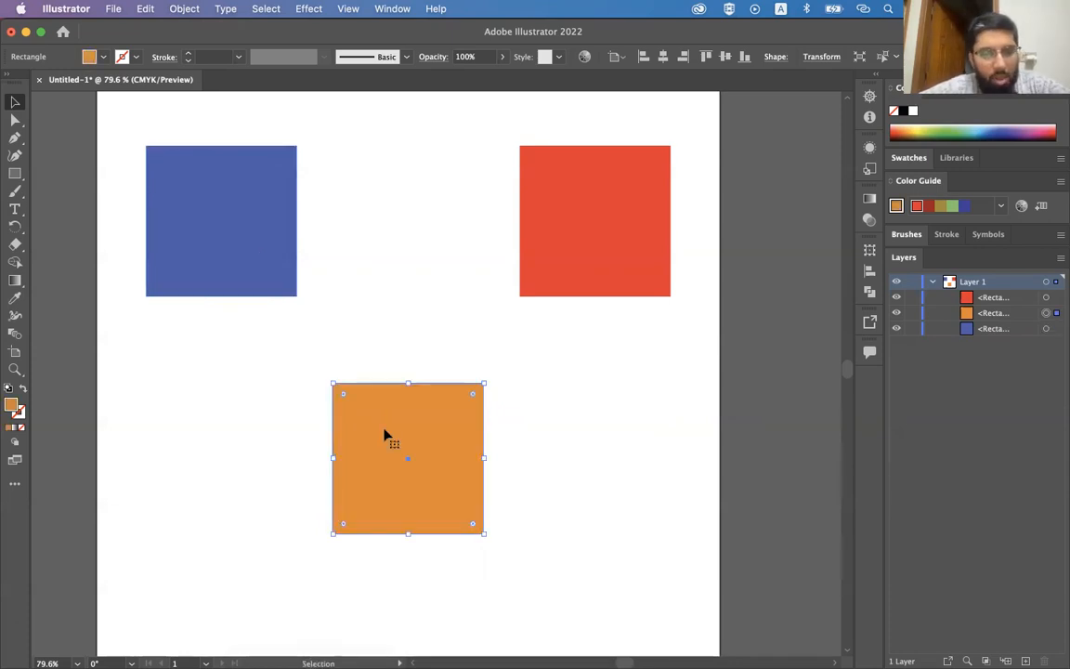
pyautogui.keyDown('shift'); pyautogui.click(234, 254); pyautogui.keyUp('shift')
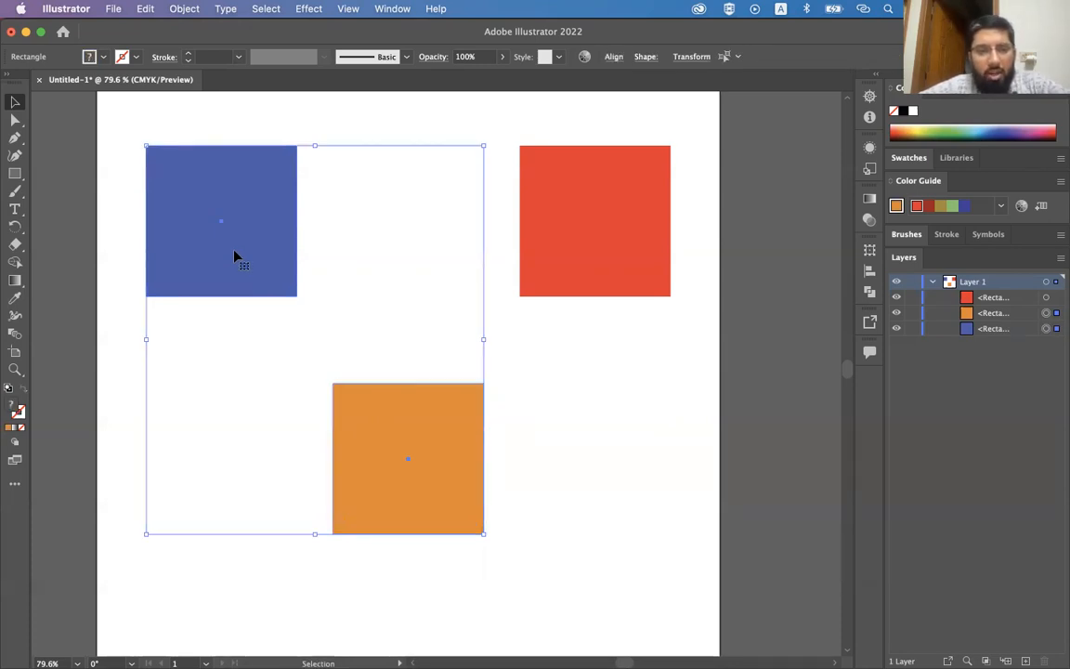
pyautogui.click(185, 10)
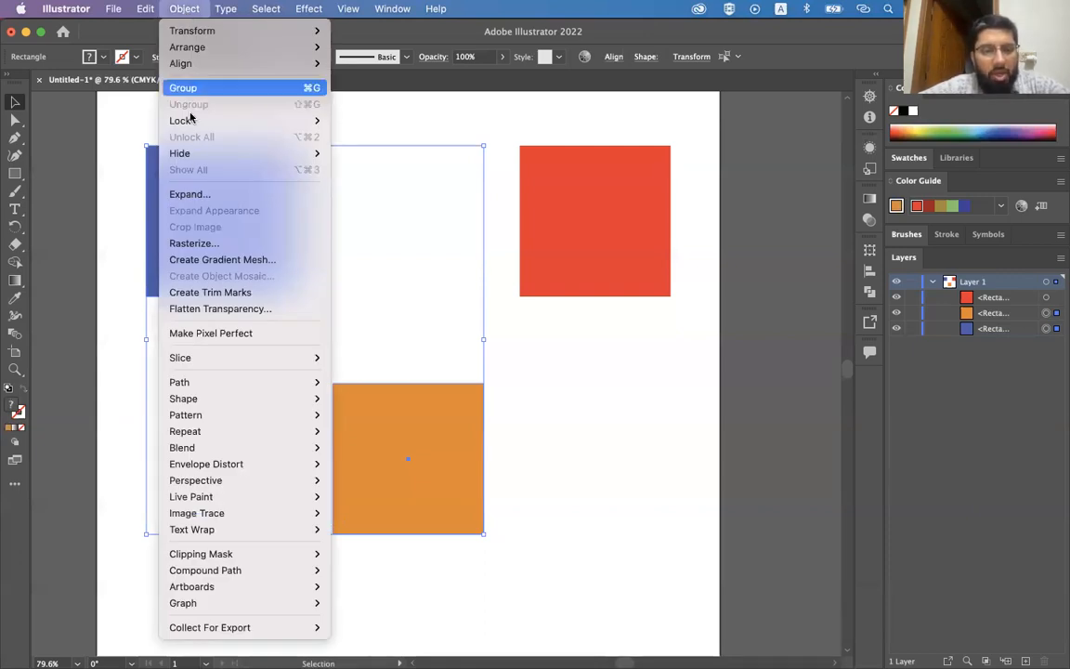
pyautogui.moveTo(211, 450)
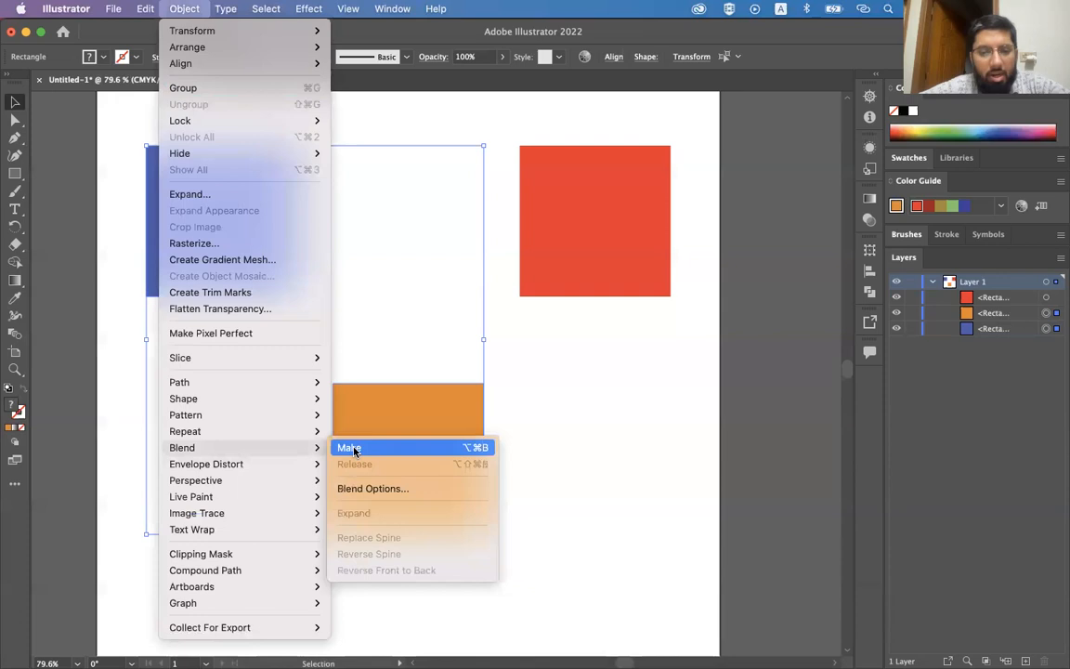
pyautogui.click(351, 448)
pyautogui.click(499, 403)
# Step: Alternate the selection between the blue-to-orange blend and the red square to compare the two objects
pyautogui.click(215, 204)
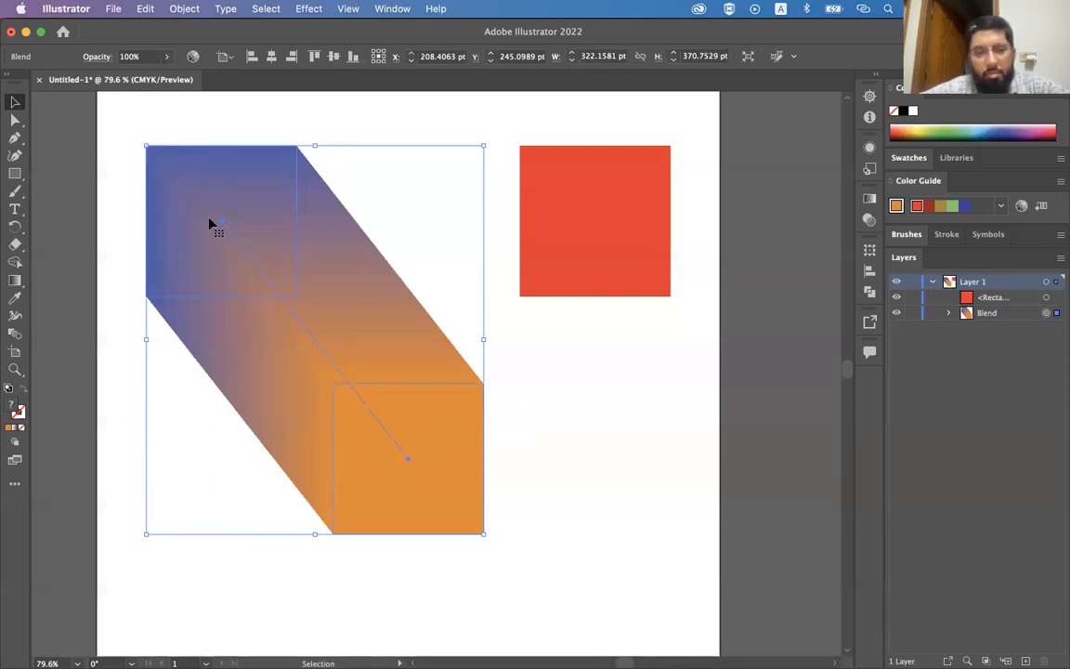
pyautogui.click(539, 465)
pyautogui.click(406, 465)
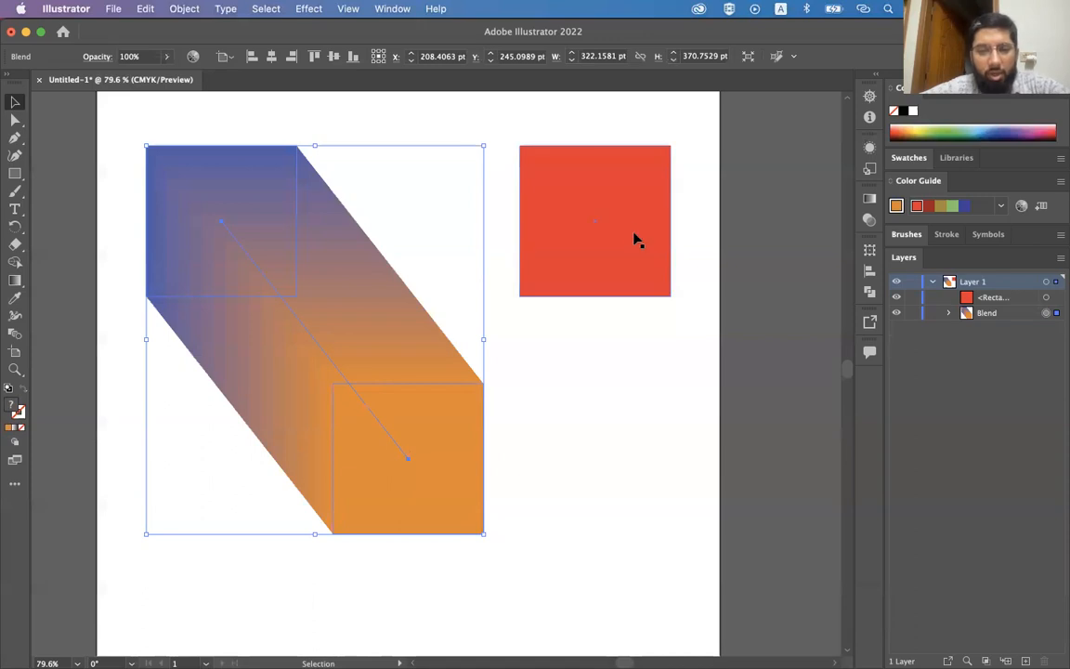
pyautogui.click(617, 255)
pyautogui.click(423, 458)
pyautogui.click(596, 257)
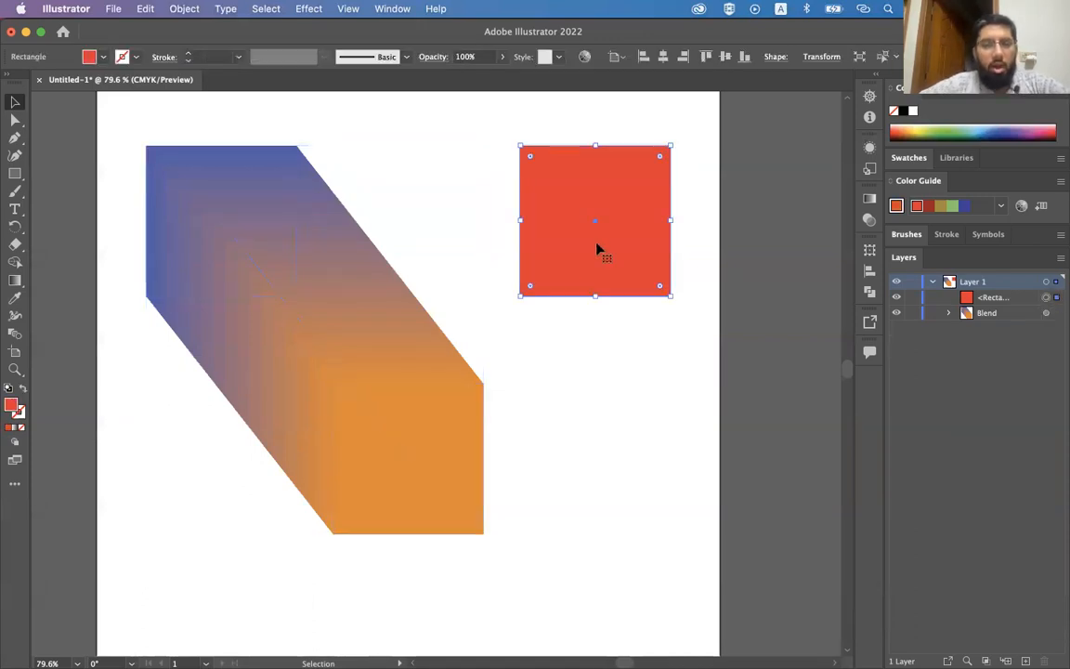
pyautogui.click(390, 455)
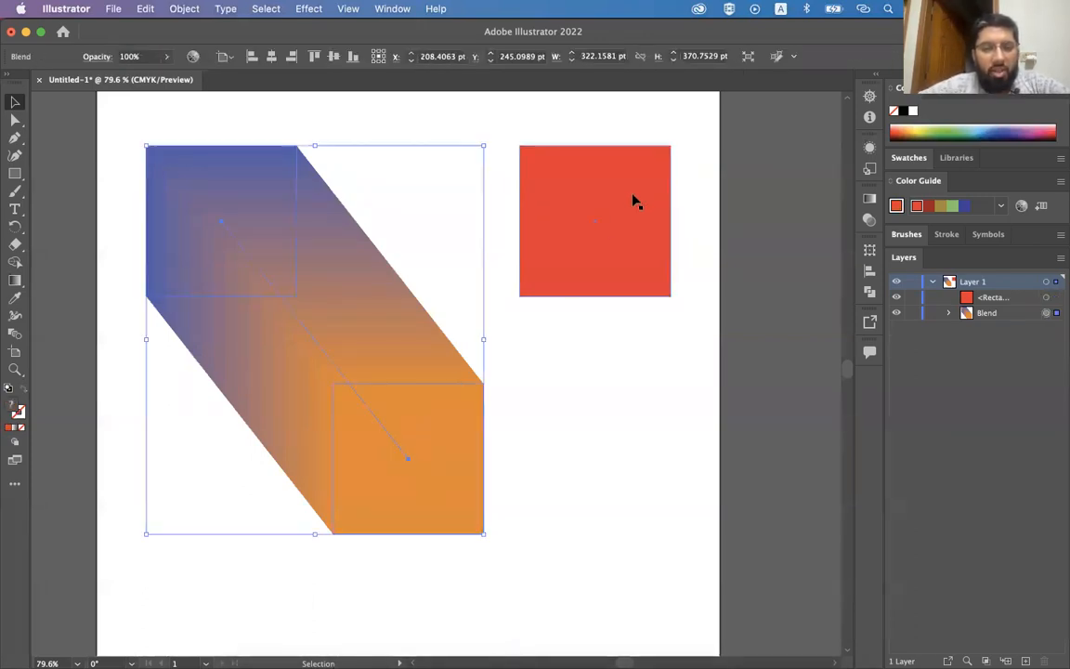
pyautogui.click(640, 199)
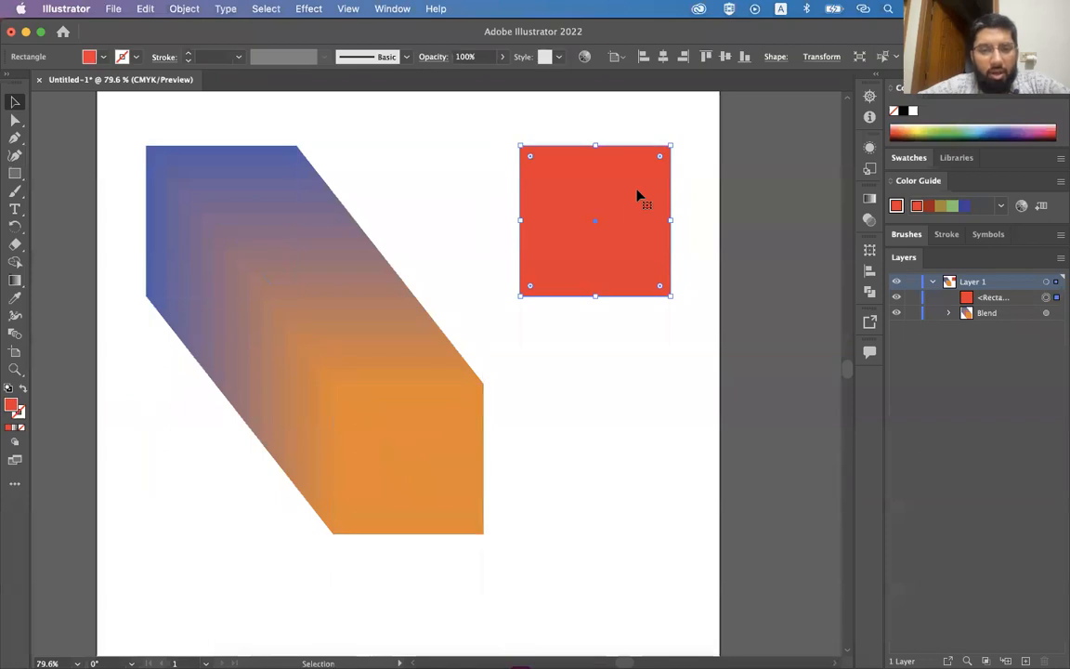
# Step: Select the blend together with the red square, check the Spacing choices in Blend Options and cancel without changing them
pyautogui.click(406, 469)
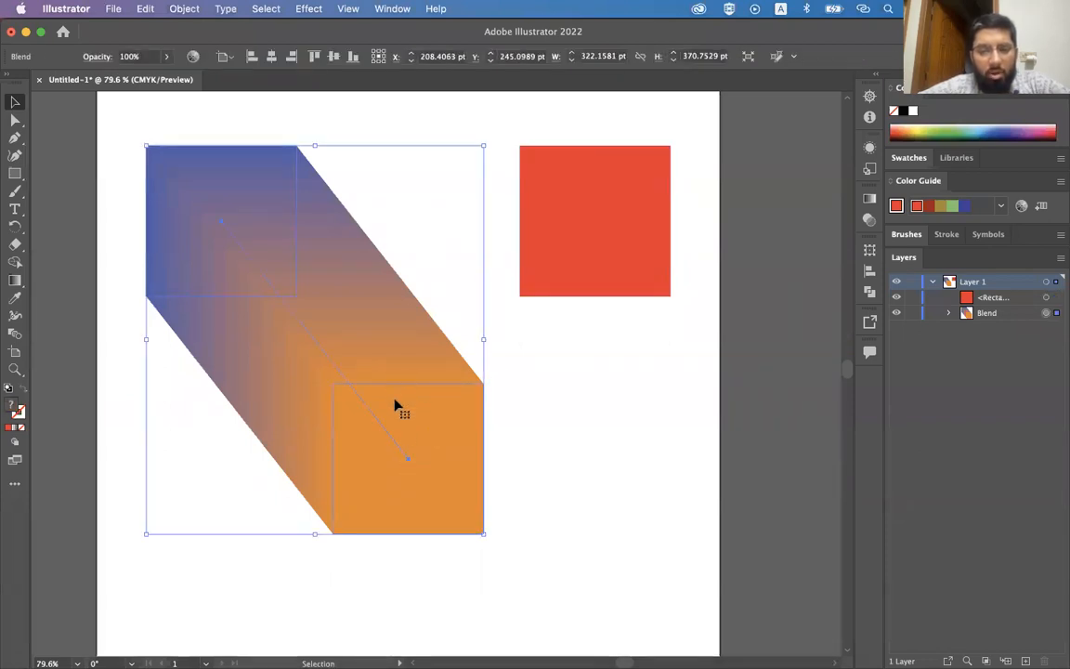
pyautogui.keyDown('shift'); pyautogui.click(602, 225); pyautogui.keyUp('shift')
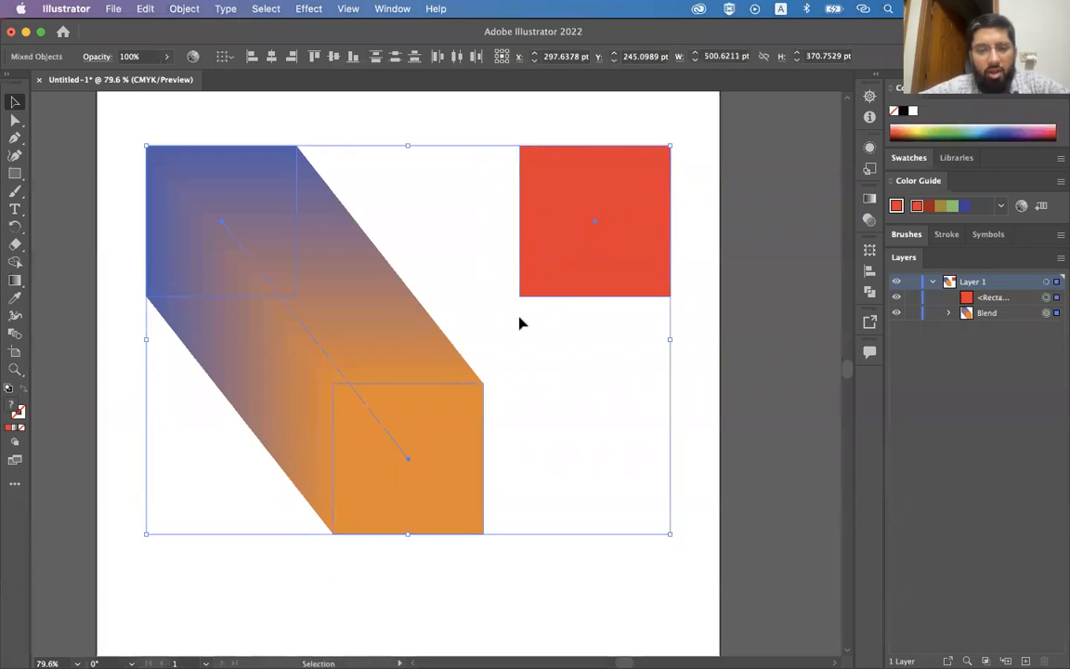
pyautogui.click(184, 9)
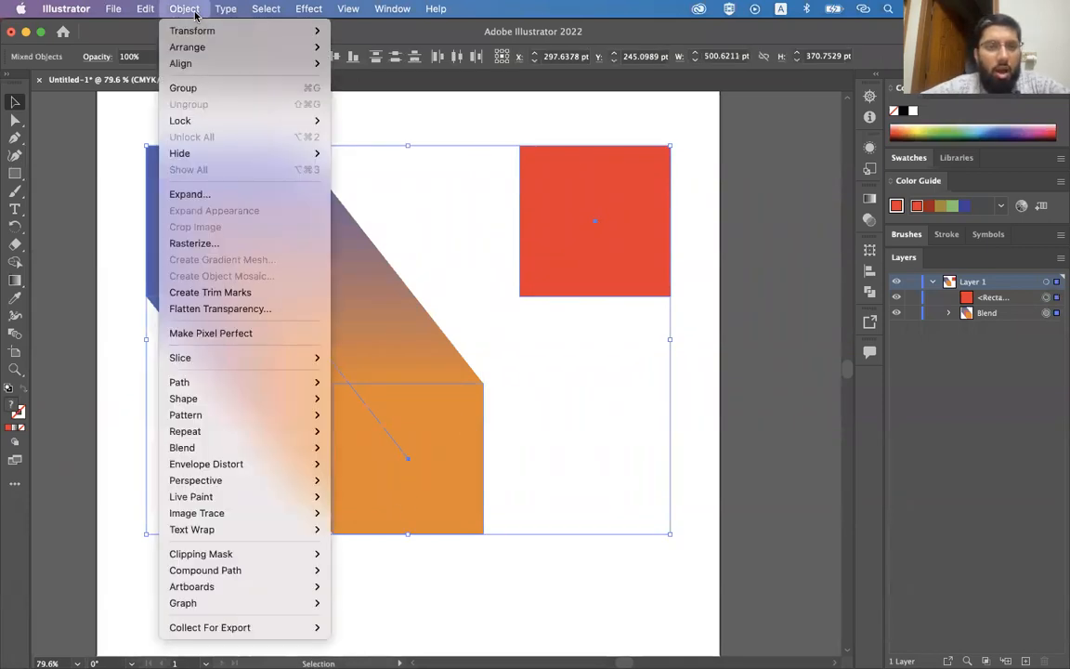
pyautogui.moveTo(233, 449)
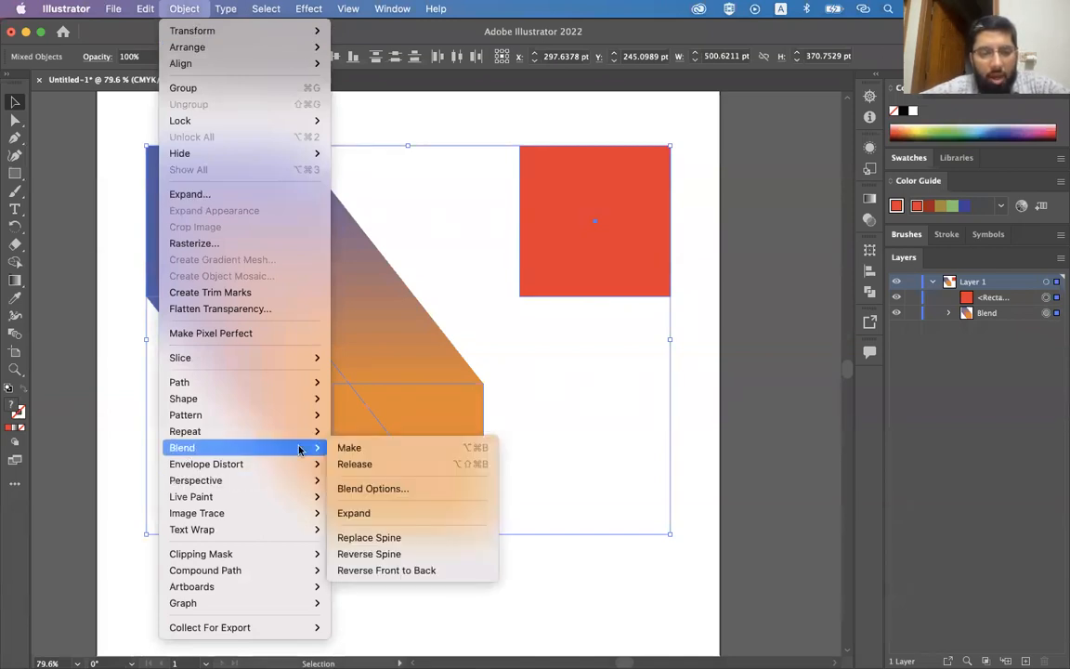
pyautogui.click(364, 488)
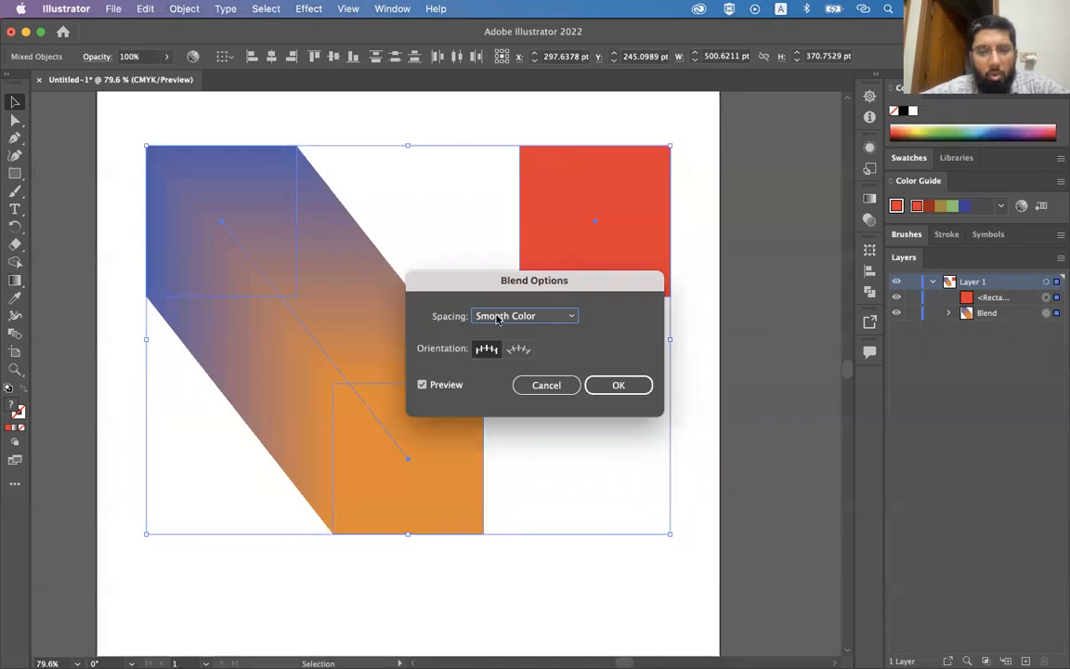
pyautogui.click(492, 316)
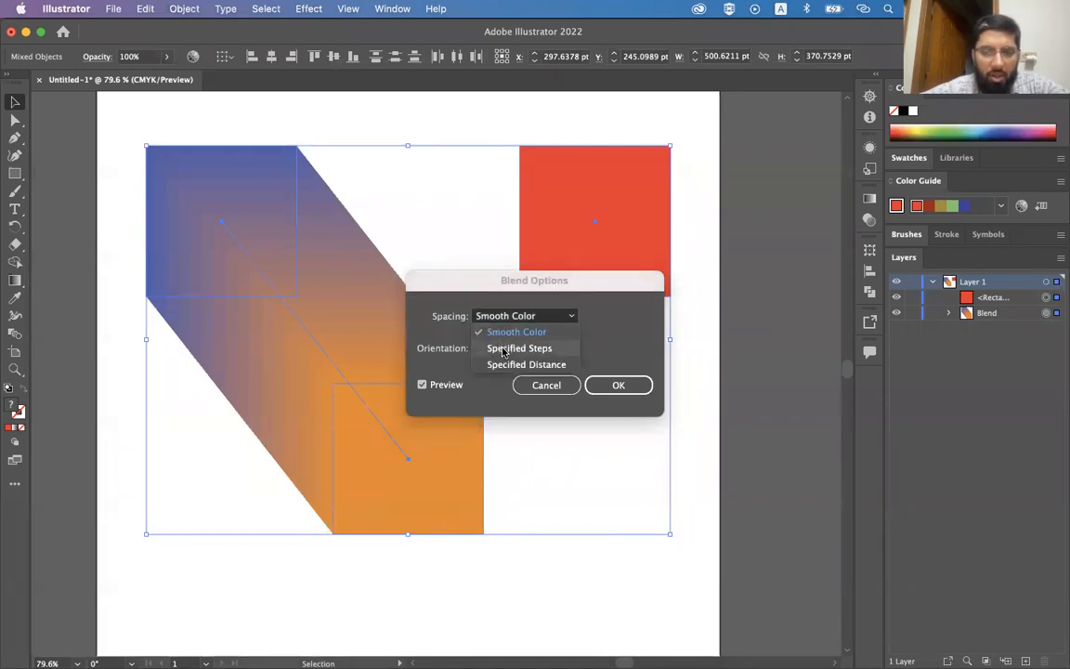
pyautogui.click(533, 389)
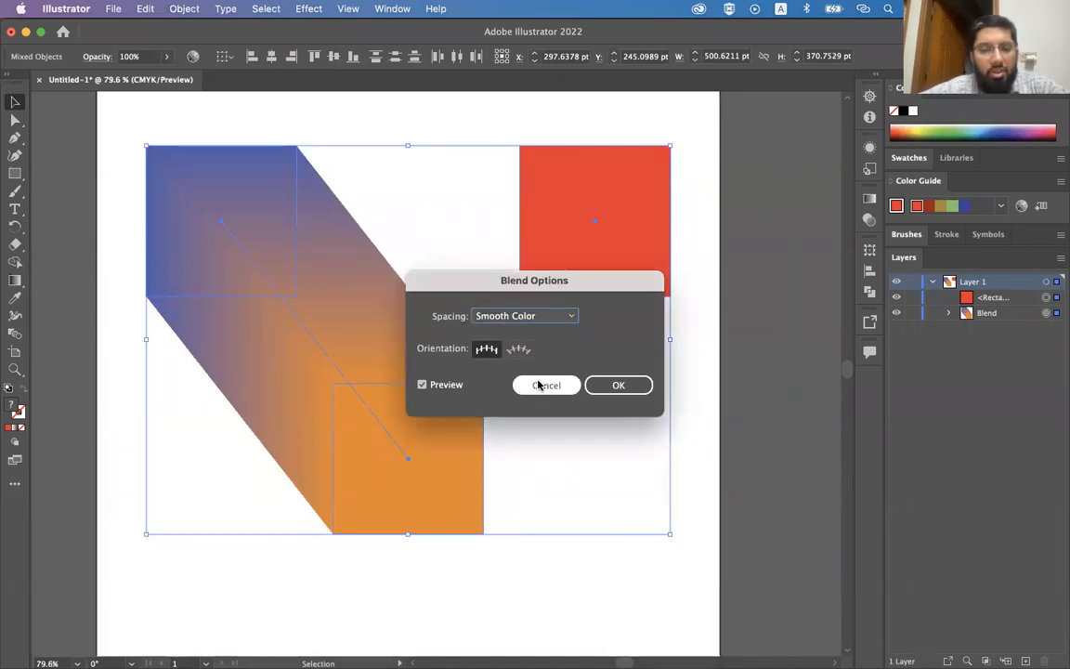
pyautogui.click(537, 384)
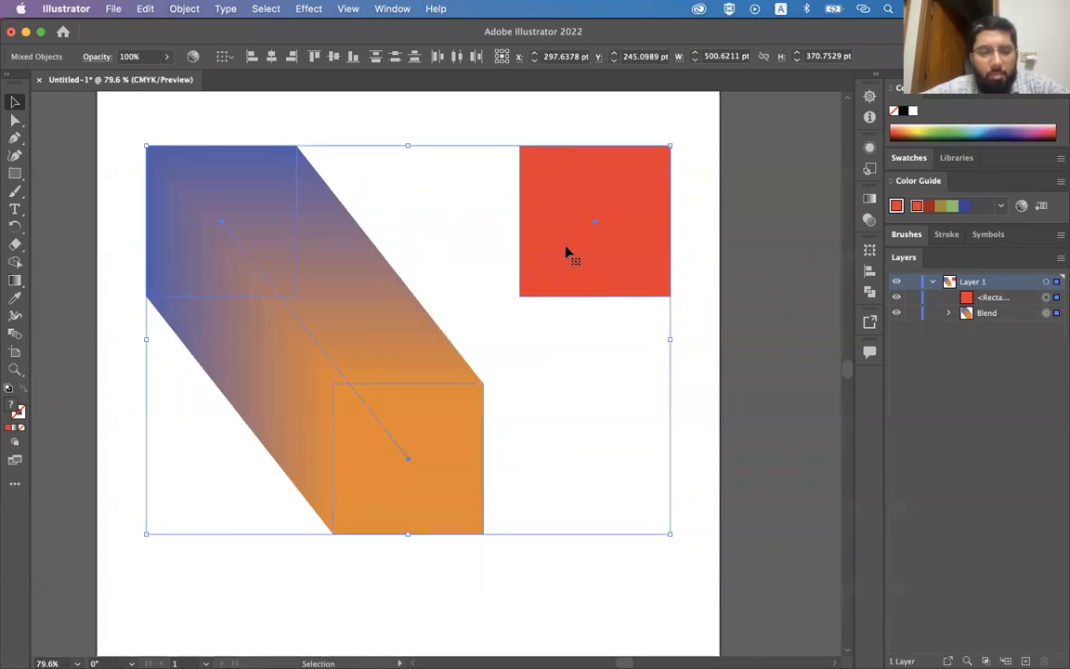
# Step: Make a blend from the selected blue-to-orange blend and the red square
pyautogui.click(198, 8)
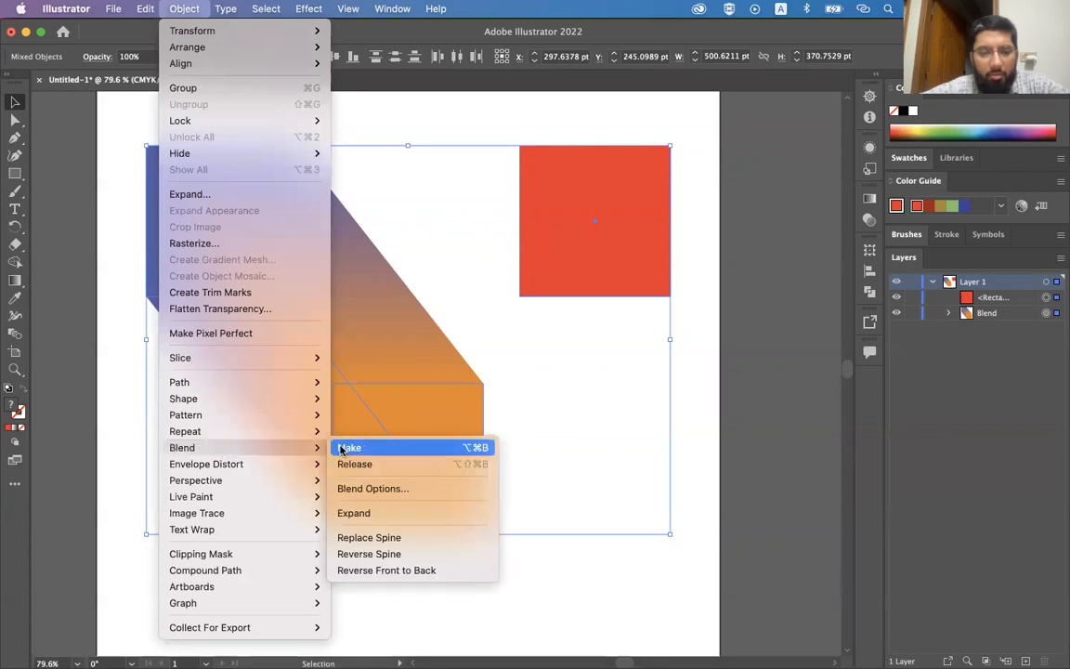
pyautogui.click(345, 448)
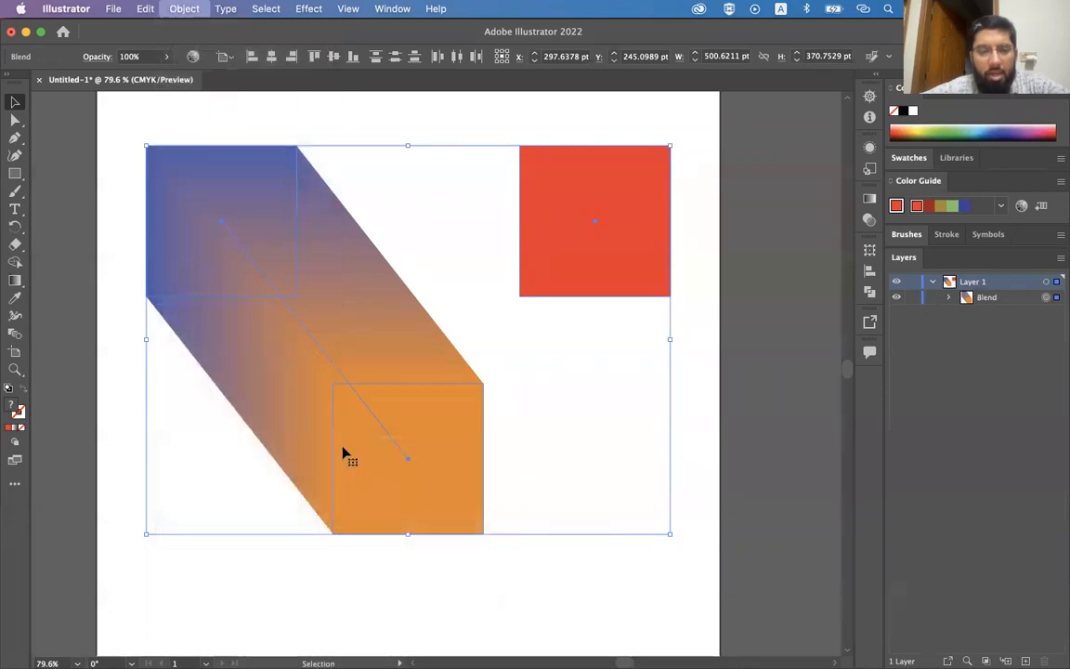
# Step: Deselect and isolate the three-square blend, and move its red square to the artboard's left edge, below the orange square
pyautogui.click(401, 226)
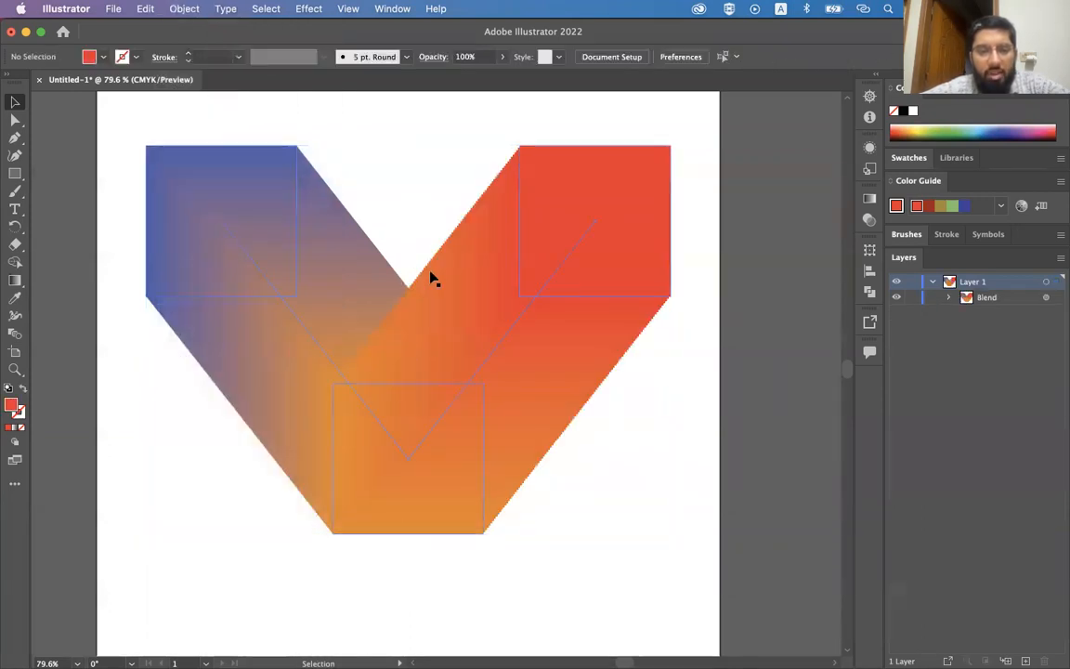
pyautogui.scroll(3, 430, 277)
pyautogui.scroll(-5, 553, 137)
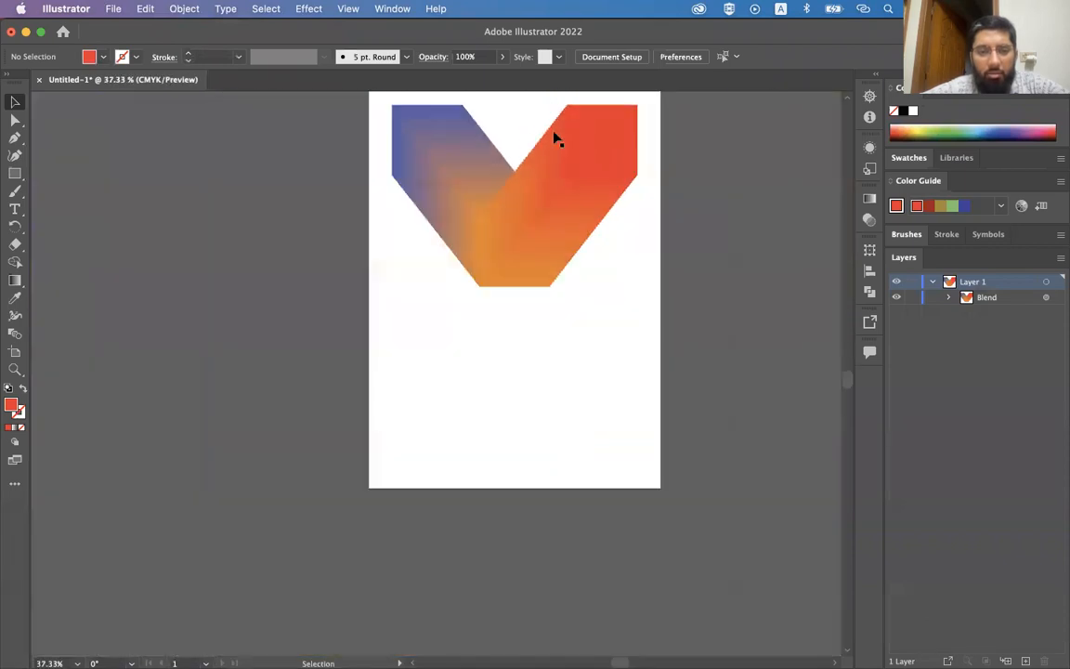
pyautogui.scroll(2, 553, 136)
pyautogui.hscroll(2, 553, 136)
pyautogui.scroll(1, 553, 137)
pyautogui.click(559, 257)
pyautogui.doubleClick(552, 213)
pyautogui.moveTo(552, 212); pyautogui.dragTo(232, 547)
pyautogui.scroll(-2, 378, 430)
pyautogui.hscroll(-1, 378, 430)
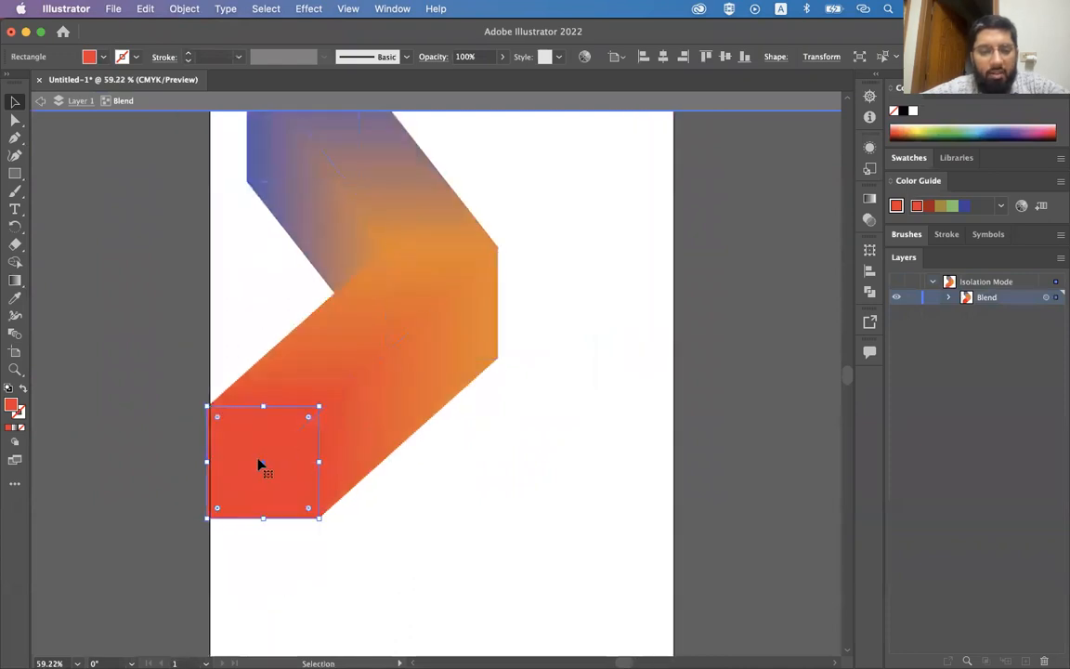
# Step: Reposition the red and orange squares inside the blend, ending with orange at the low bend and red at the upper right
pyautogui.moveTo(278, 465); pyautogui.dragTo(513, 562)
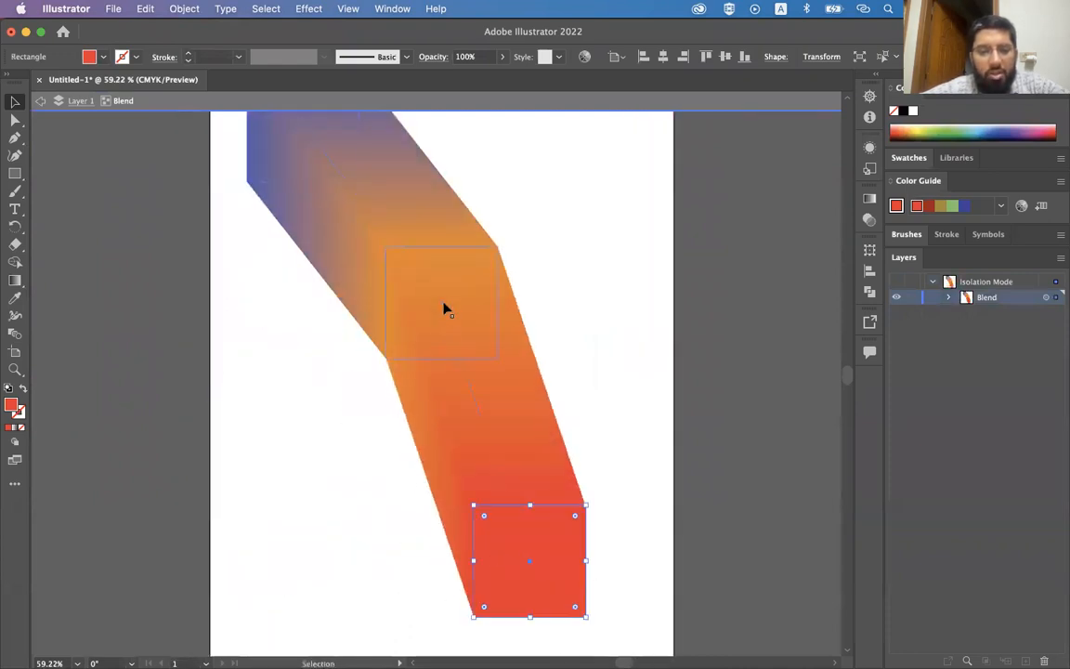
pyautogui.moveTo(444, 306); pyautogui.dragTo(277, 446)
pyautogui.click(545, 574)
pyautogui.moveTo(553, 533); pyautogui.dragTo(576, 332)
pyautogui.scroll(2, 575, 331)
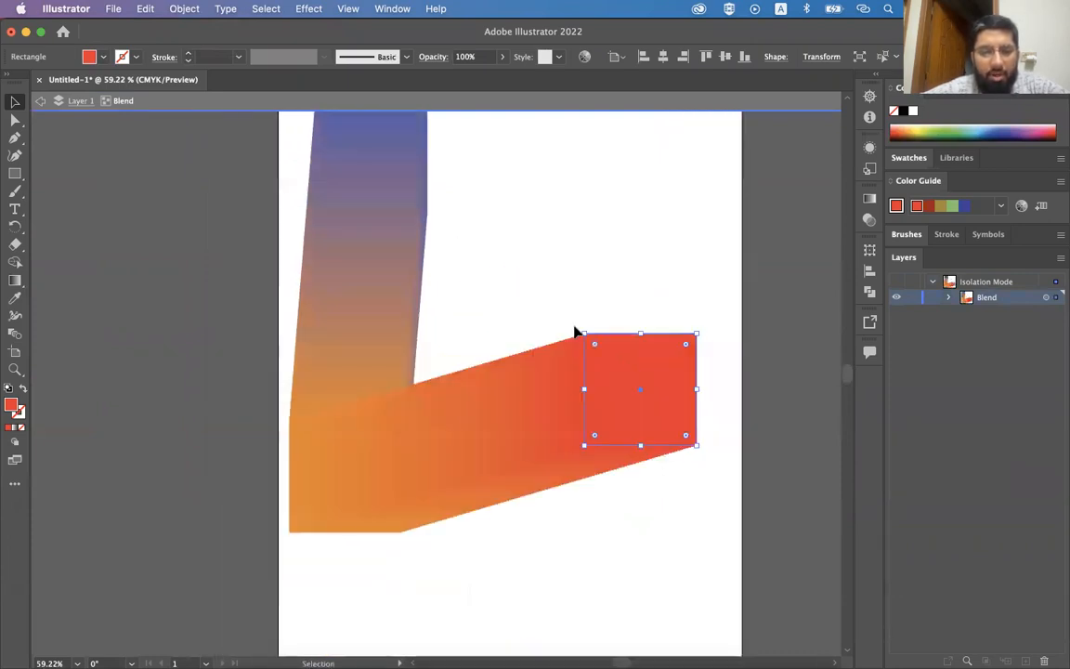
pyautogui.hscroll(2, 576, 332)
pyautogui.moveTo(561, 424); pyautogui.dragTo(576, 473)
pyautogui.moveTo(263, 532); pyautogui.dragTo(360, 415)
pyautogui.moveTo(571, 459); pyautogui.dragTo(568, 243)
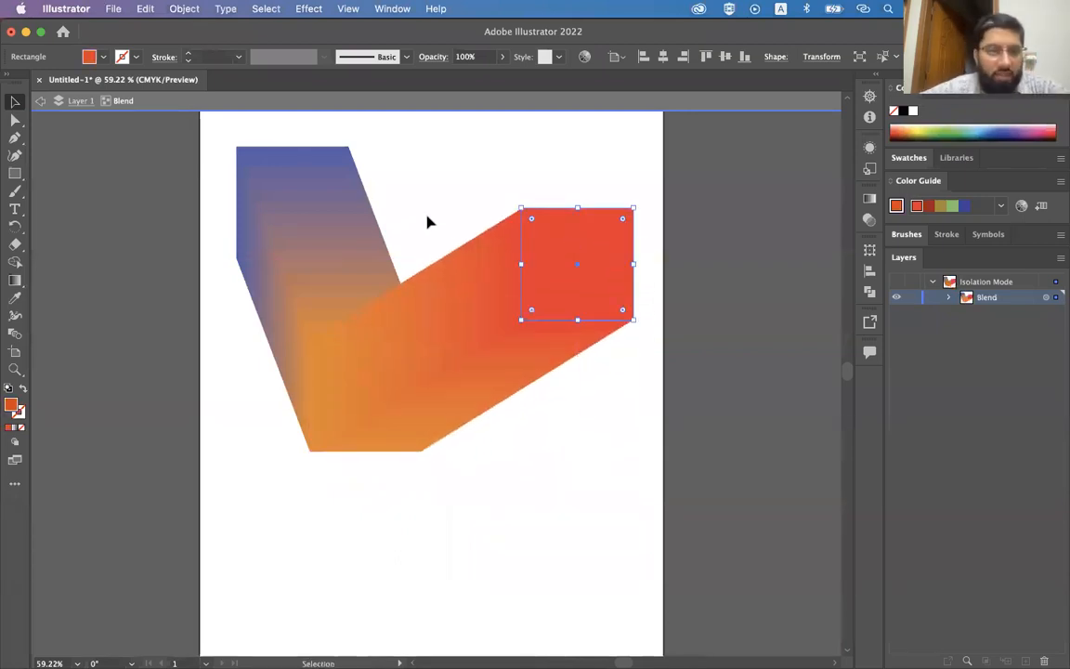
# Step: Recolour the blend's blue square, trying green, dark blue and near-black before settling on pinkish purple
pyautogui.click(334, 196)
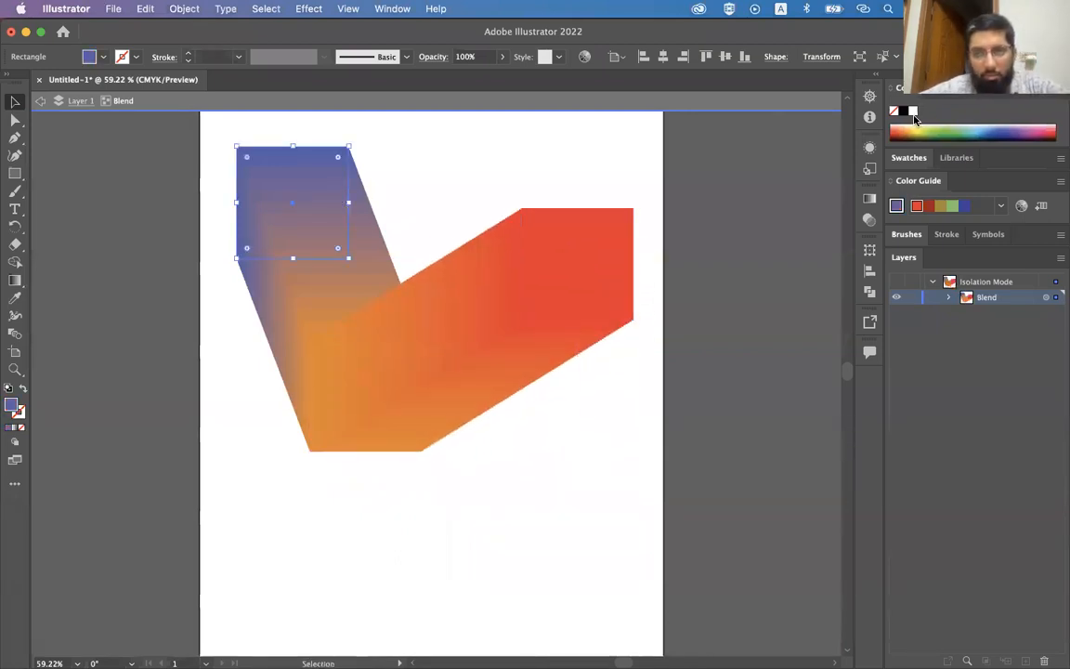
pyautogui.click(949, 129)
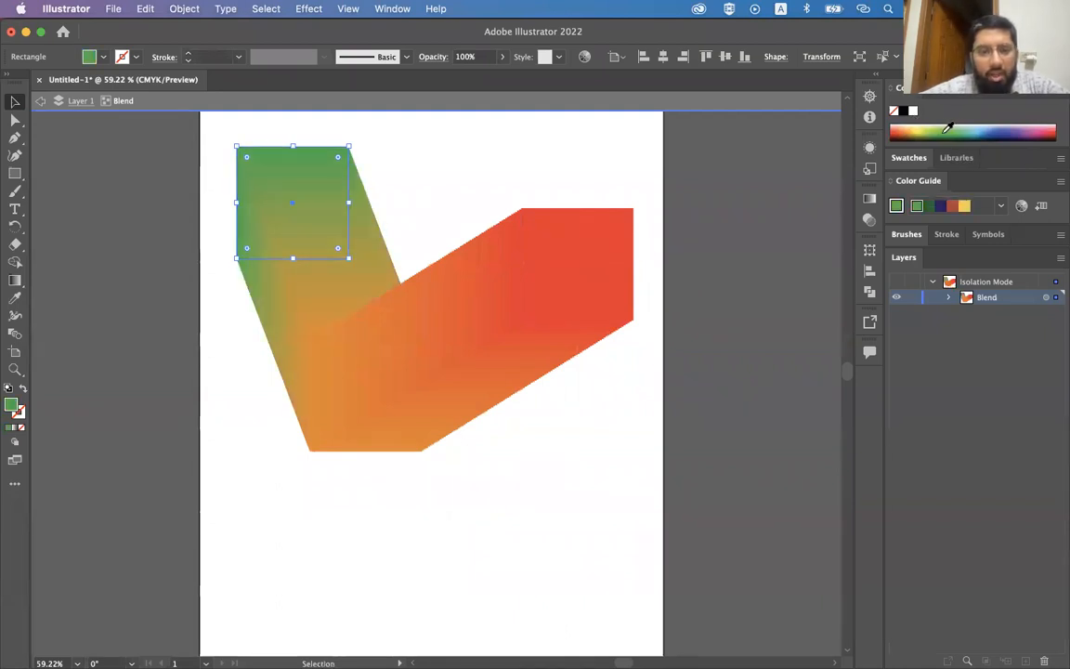
pyautogui.click(1031, 129)
pyautogui.click(1002, 136)
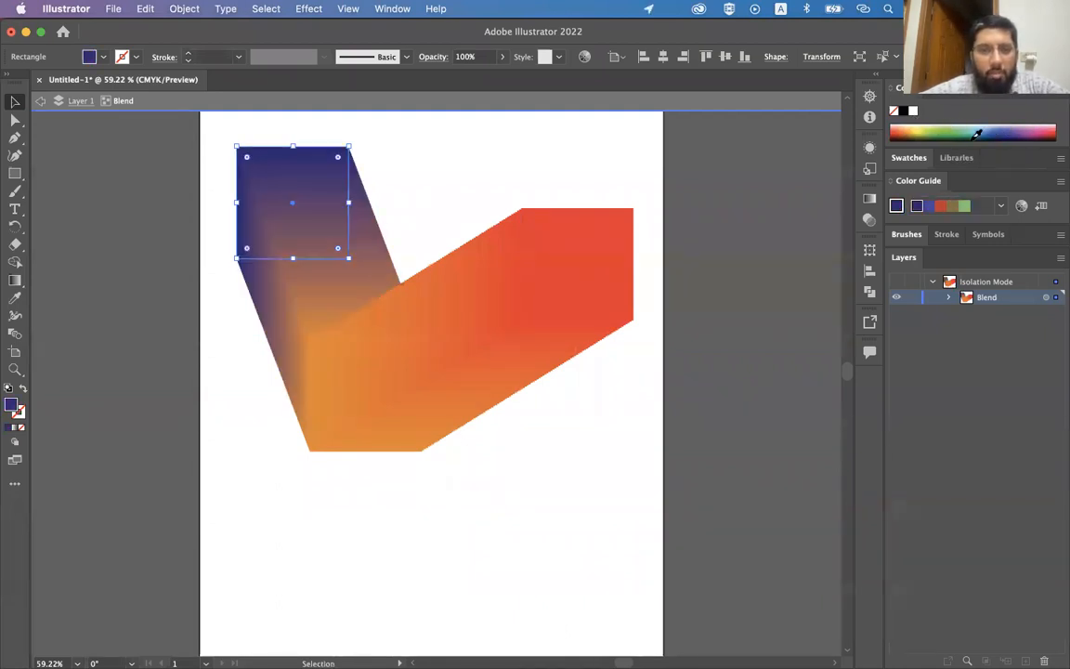
pyautogui.click(983, 135)
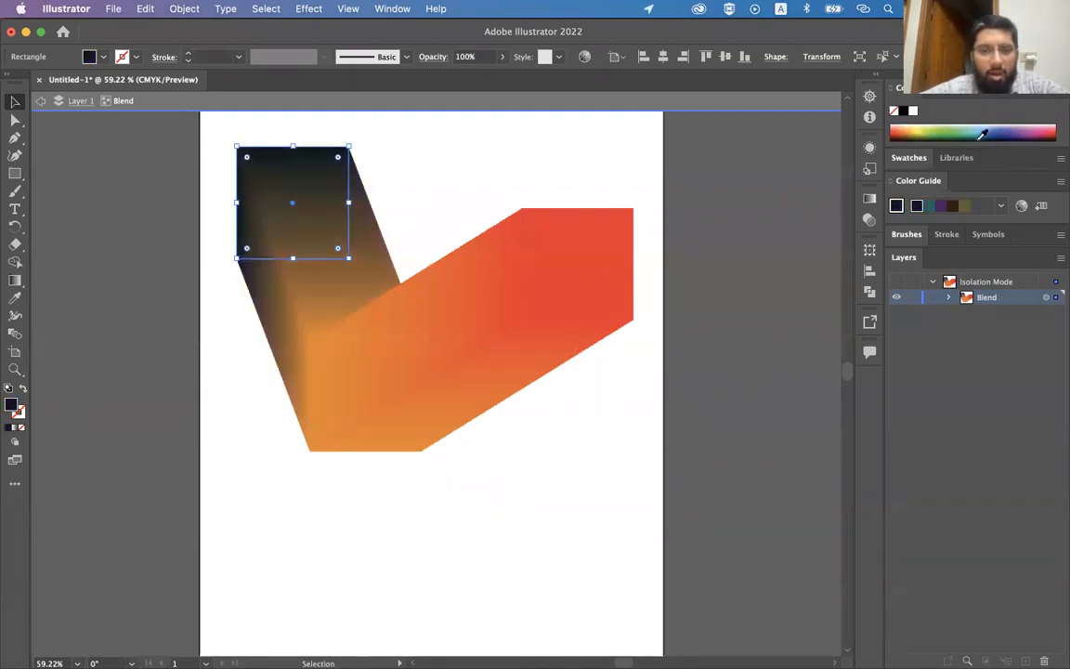
pyautogui.click(1035, 126)
# Step: Select the blend's spine path and move the whole blend up and to the right
pyautogui.click(600, 282)
pyautogui.moveTo(571, 280); pyautogui.dragTo(658, 182)
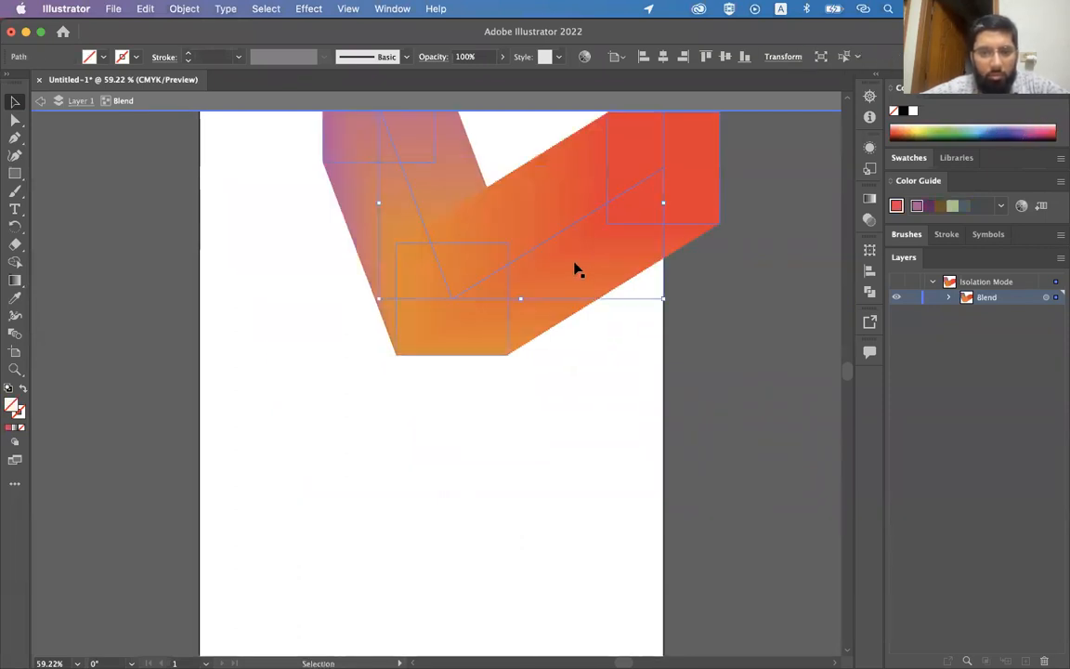
pyautogui.scroll(-3, 571, 270)
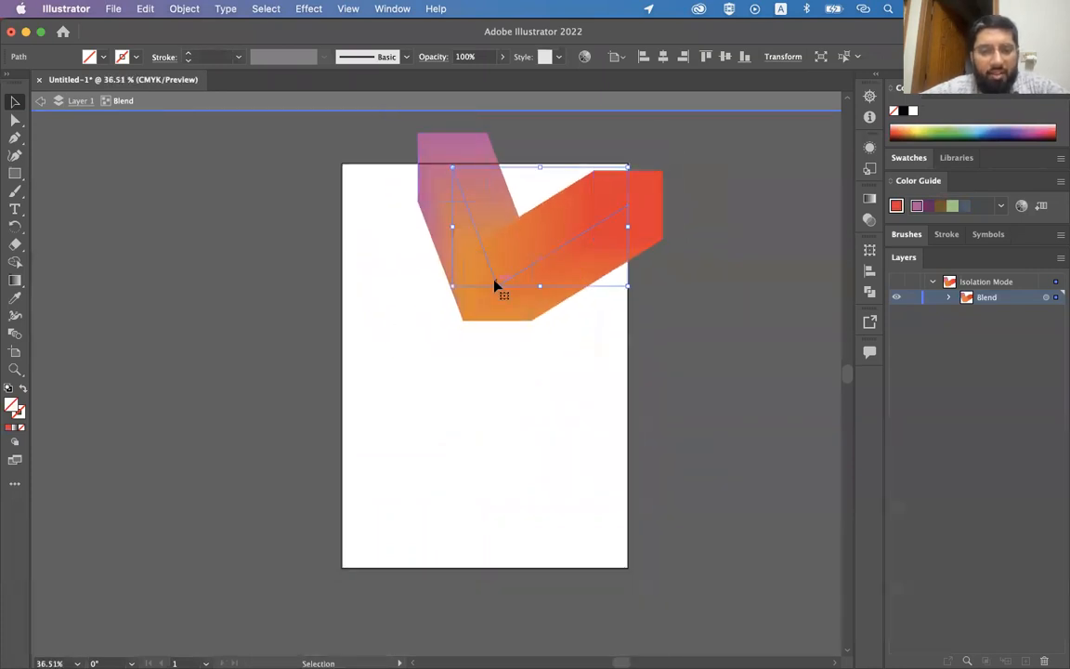
# Step: Shrink the orange square around its centre so the blend narrows sharply at the bend
pyautogui.click(507, 311)
pyautogui.moveTo(533, 251); pyautogui.dragTo(503, 276)
pyautogui.click(563, 320)
pyautogui.click(576, 249)
pyautogui.moveTo(579, 243); pyautogui.dragTo(527, 321)
pyautogui.scroll(3, 528, 322)
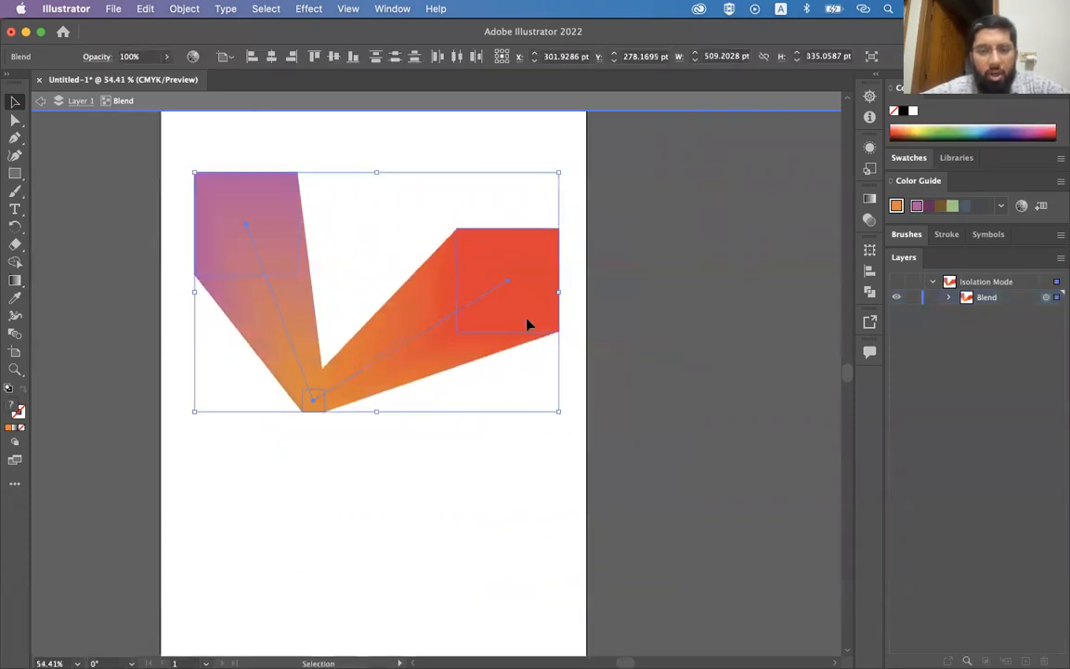
# Step: Move the red square up past the artboard's right edge, the purple one to the upper left, and the orange one right
pyautogui.click(475, 490)
pyautogui.click(509, 281)
pyautogui.moveTo(504, 283); pyautogui.dragTo(576, 167)
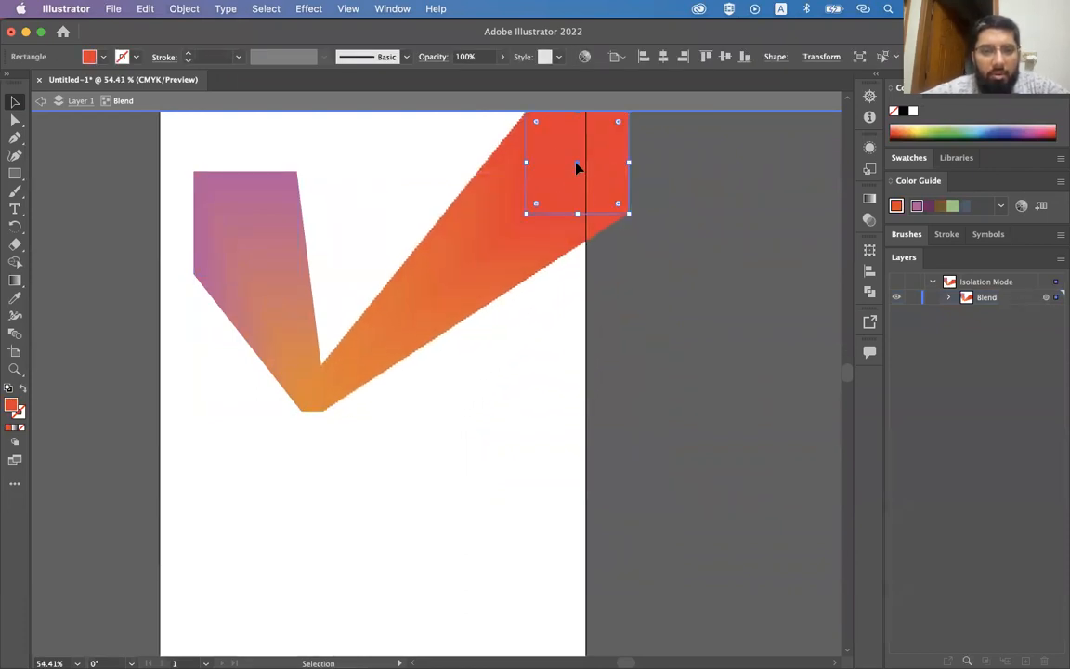
pyautogui.moveTo(239, 234); pyautogui.dragTo(205, 177)
pyautogui.scroll(-1, 330, 405)
pyautogui.click(324, 374)
pyautogui.moveTo(324, 377); pyautogui.dragTo(509, 345)
# Step: Recolour the blend's red end square green and select the whole blend
pyautogui.click(586, 169)
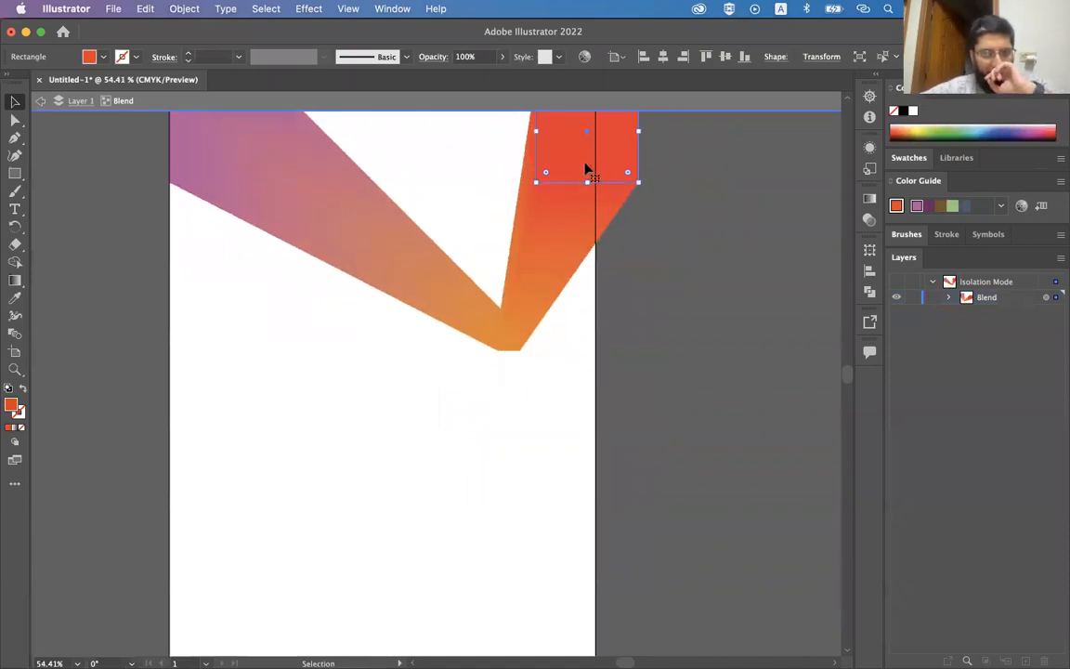
pyautogui.click(953, 127)
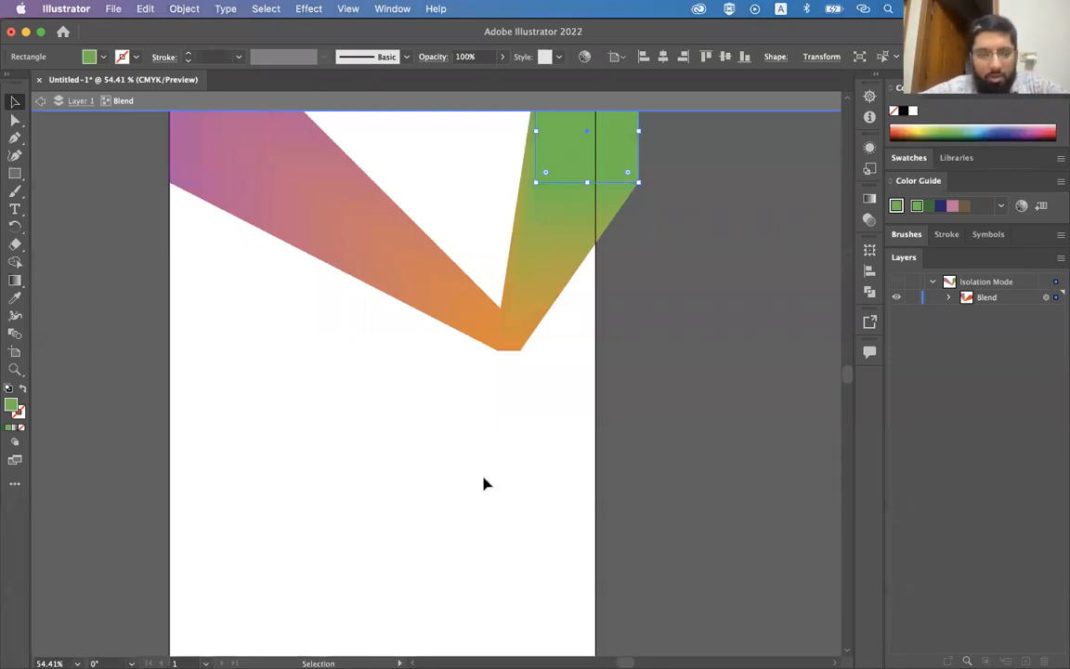
pyautogui.click(311, 316)
pyautogui.click(288, 174)
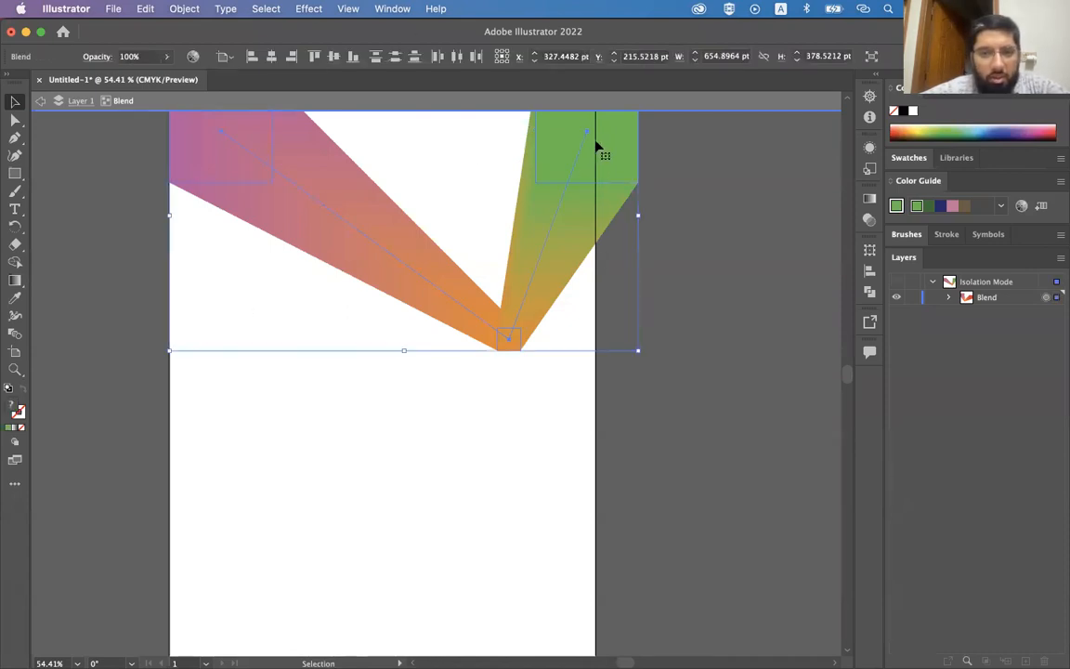
# Step: Move the green square left onto the artboard and select it with the Direct Selection tool
pyautogui.moveTo(571, 148)
pyautogui.mouseDown()
pyautogui.moveTo(557, 148)
pyautogui.moveTo(585, 148)
pyautogui.moveTo(550, 154)
pyautogui.mouseUp()
pyautogui.press('super+z')
pyautogui.click(735, 220)
pyautogui.press('a')
pyautogui.click(595, 155)
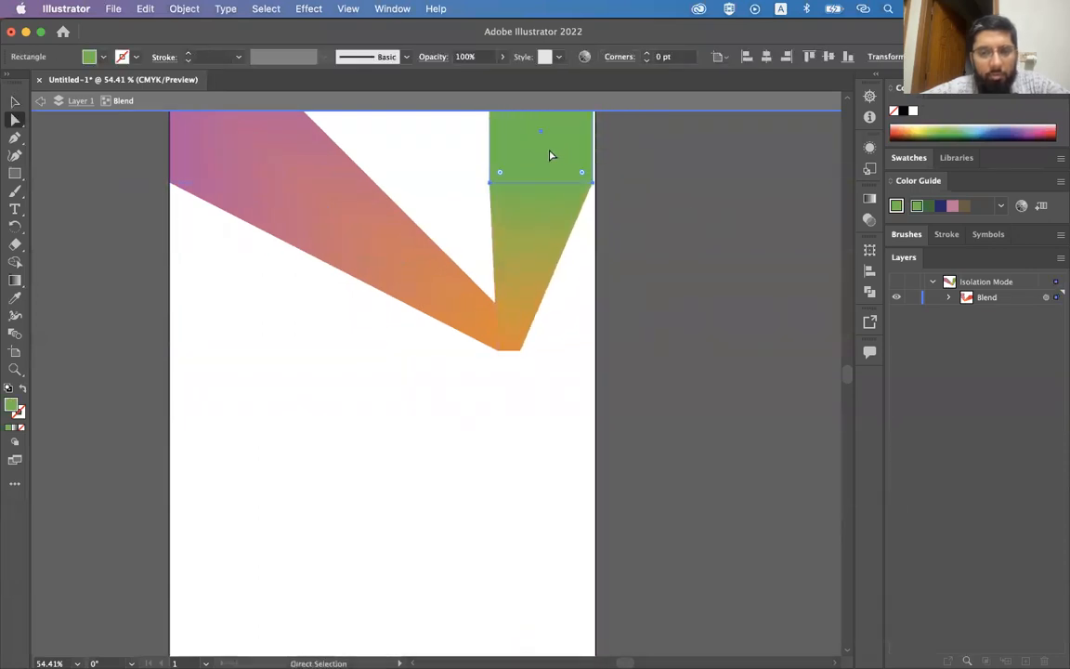
# Step: Exit isolation mode, move the small orange square further down and enlarge it to about 134 pt wide
pyautogui.doubleClick(680, 338)
pyautogui.press('v')
pyautogui.press('a')
pyautogui.click(510, 344)
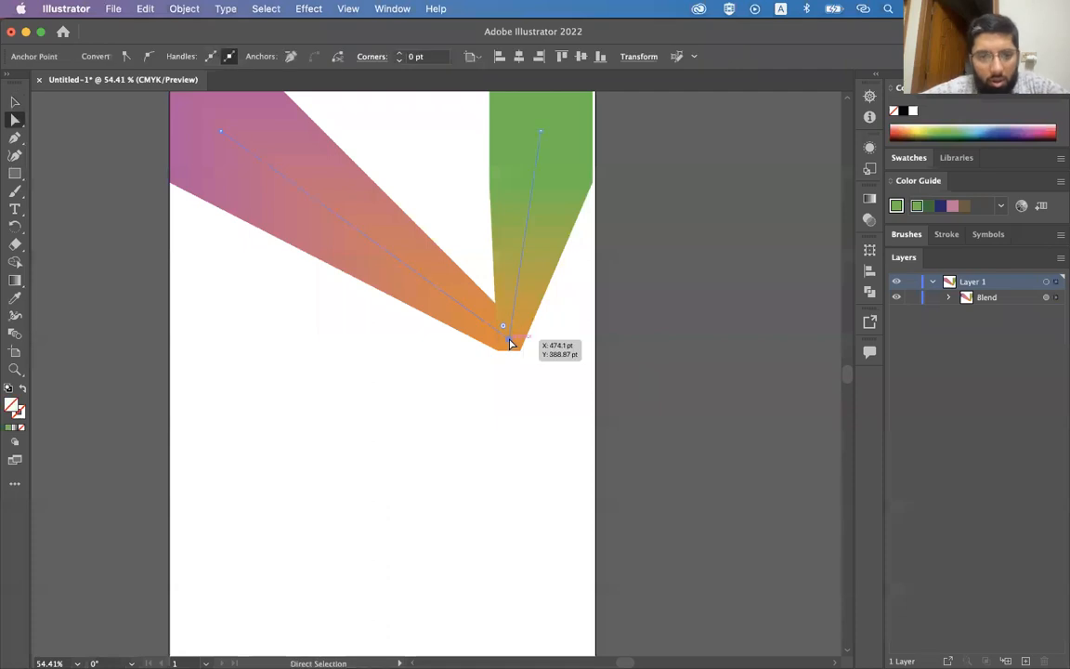
pyautogui.click(608, 320)
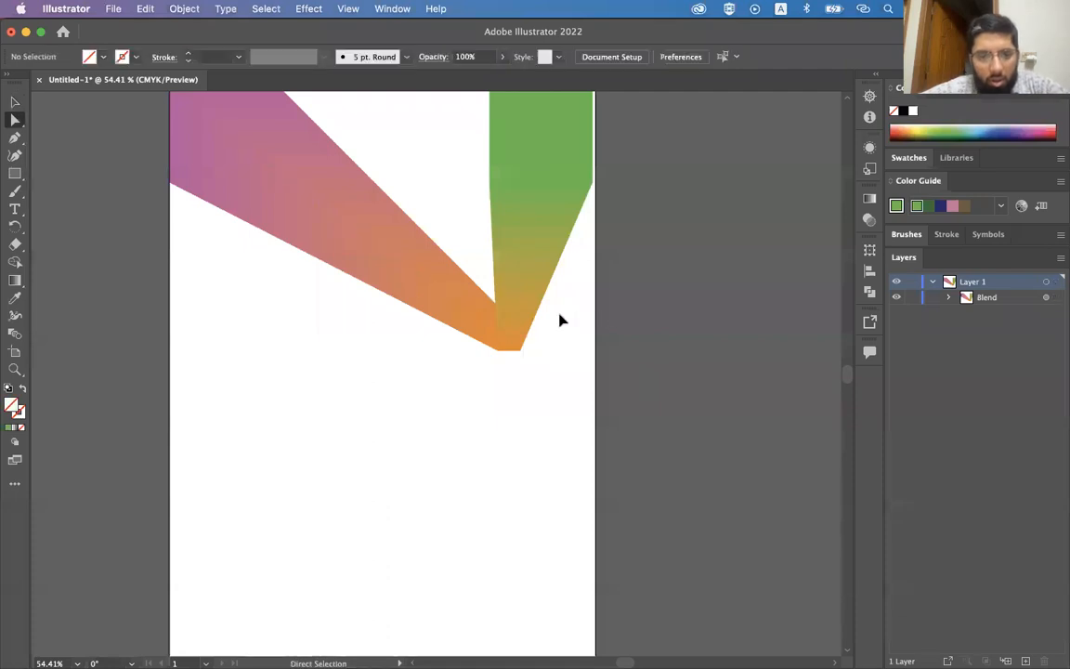
pyautogui.click(516, 346)
pyautogui.moveTo(518, 350); pyautogui.dragTo(517, 473)
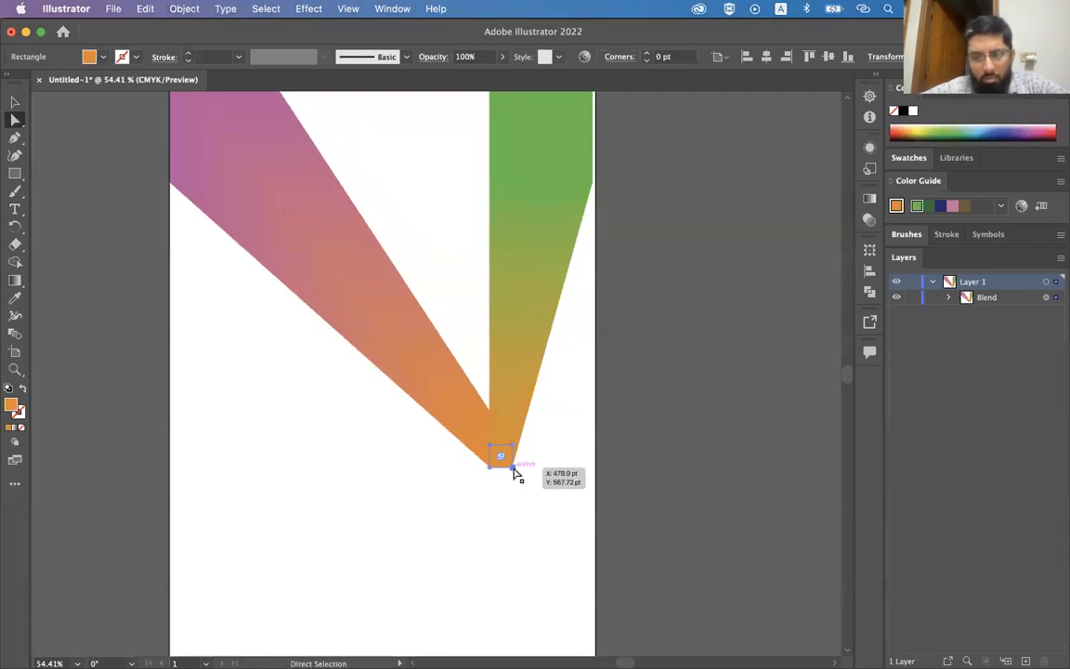
pyautogui.press('v')
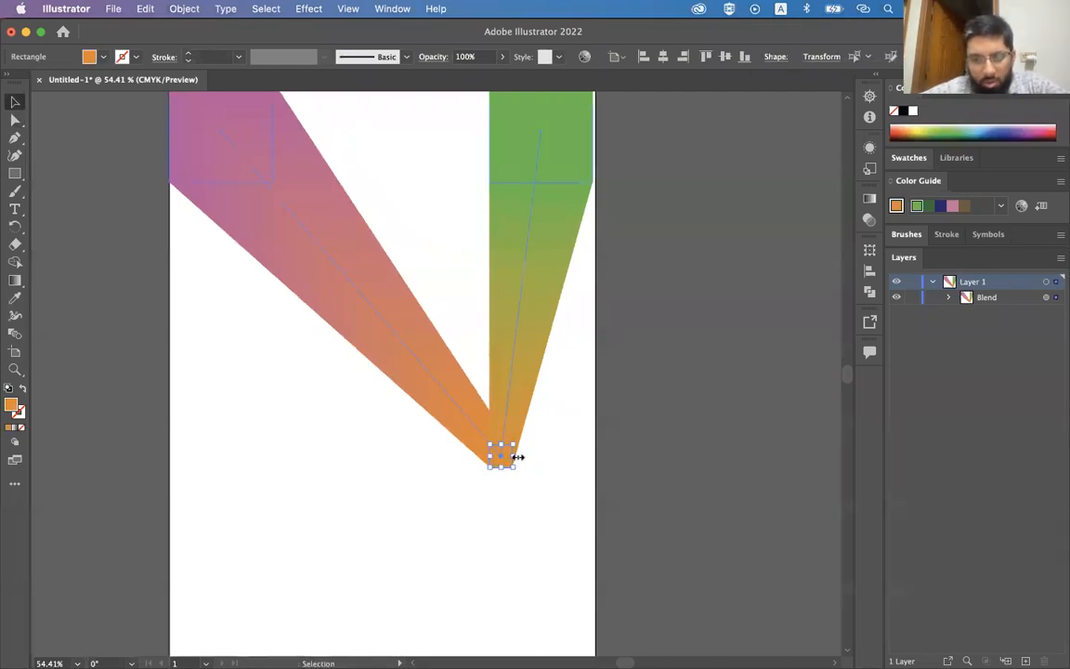
pyautogui.moveTo(513, 443); pyautogui.dragTo(482, 459)
# Step: Try rounding the orange square's corners into a full circle, check the blend's shape and undo the rounding each time
pyautogui.press('a')
pyautogui.scroll(-3, 482, 459)
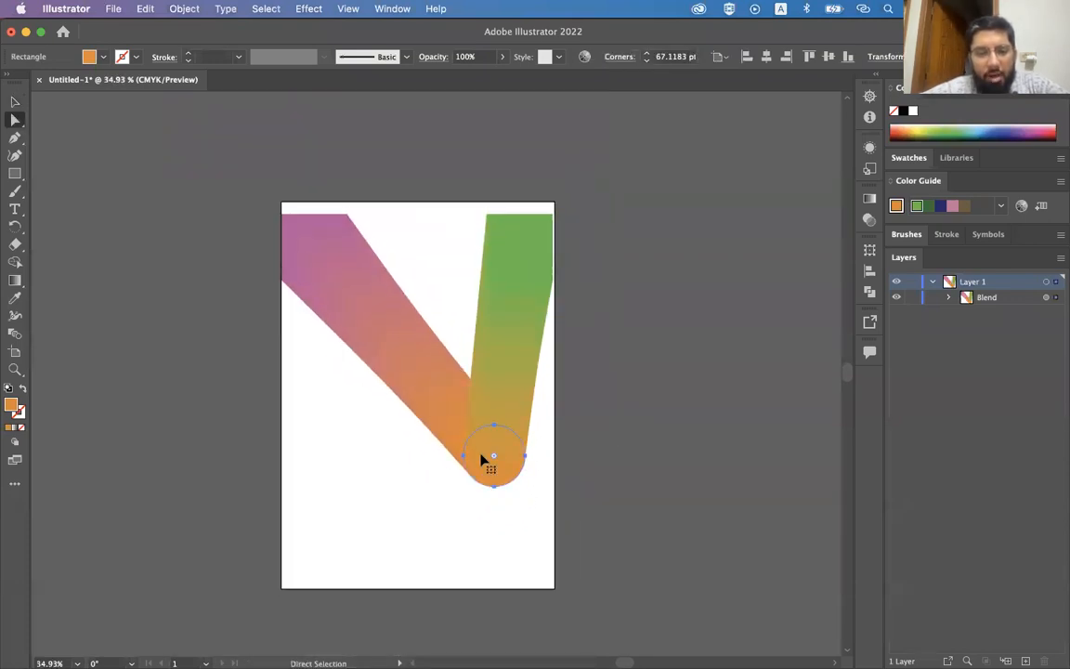
pyautogui.press('super+z')
pyautogui.scroll(3, 509, 444)
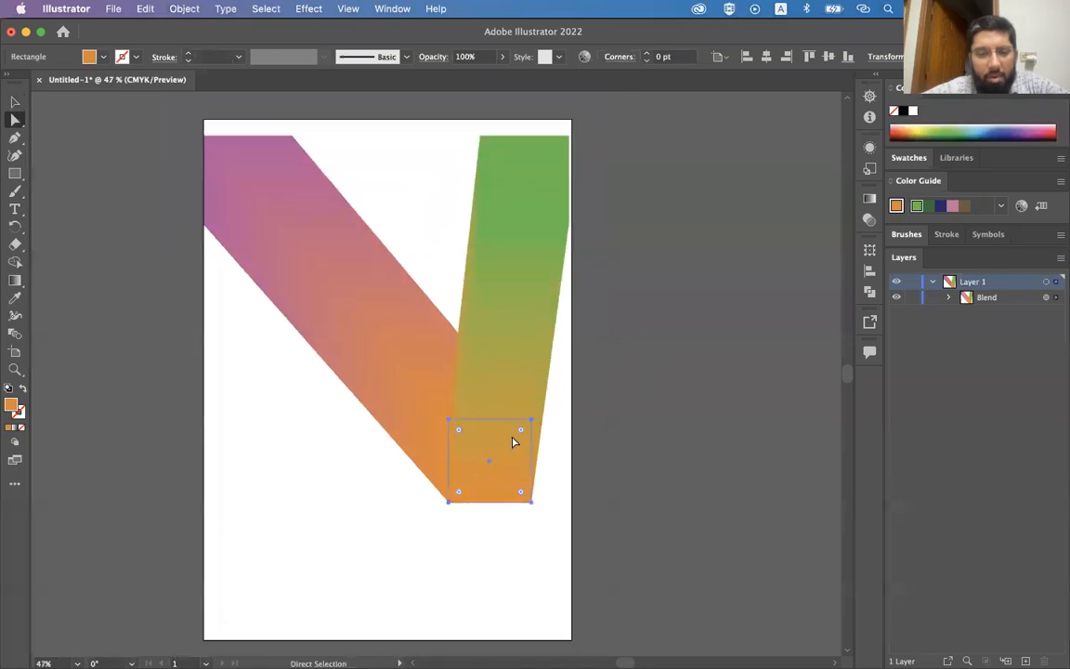
pyautogui.moveTo(520, 434); pyautogui.dragTo(472, 470)
pyautogui.press('v')
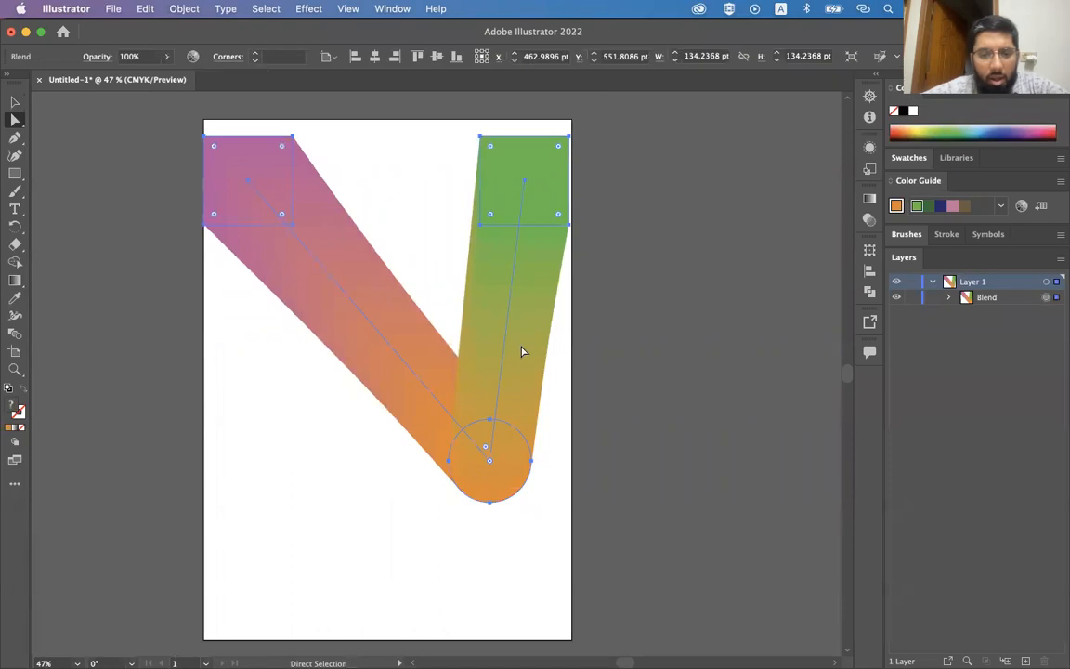
pyautogui.click(670, 374)
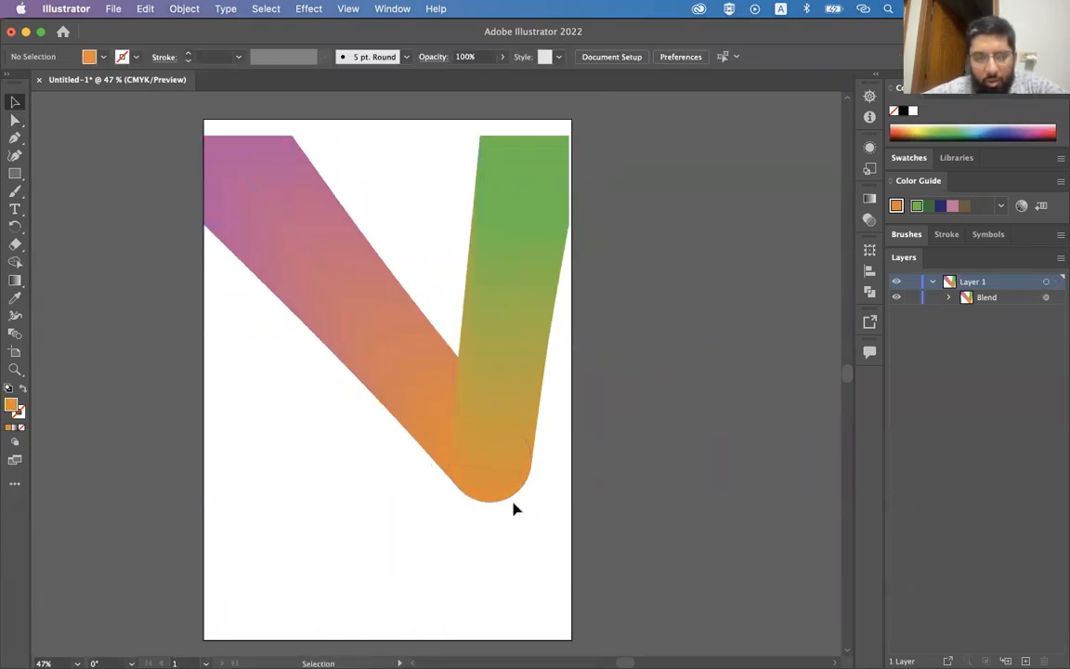
pyautogui.press('super+z')
pyautogui.press('v')
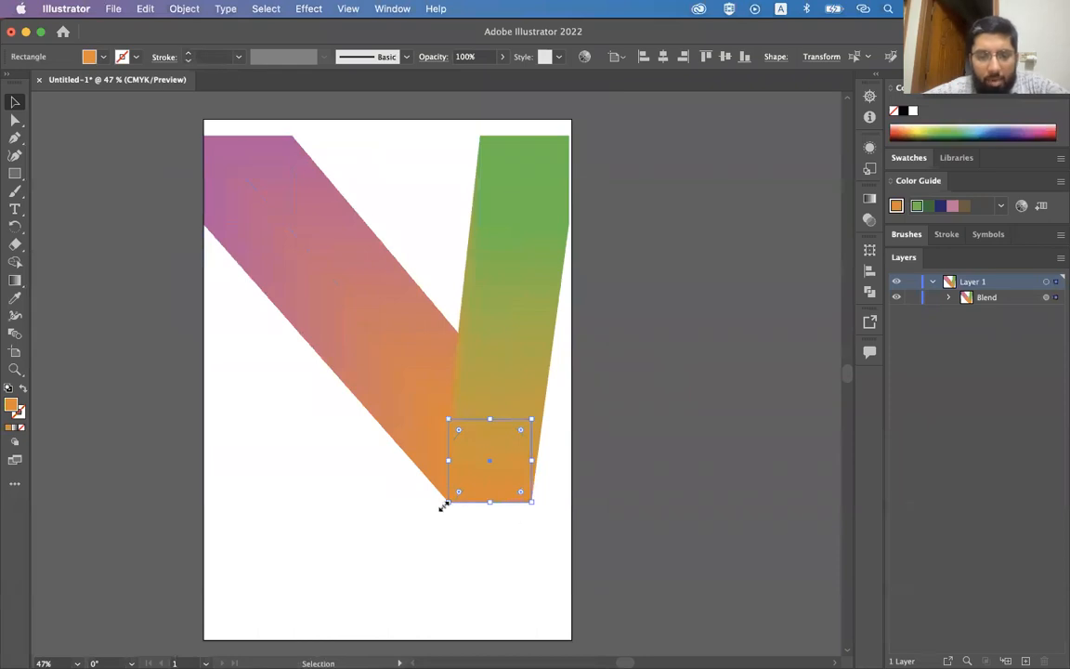
# Step: Round the orange square's corners by about 67 pt into a full circle and deselect it
pyautogui.scroll(3, 497, 506)
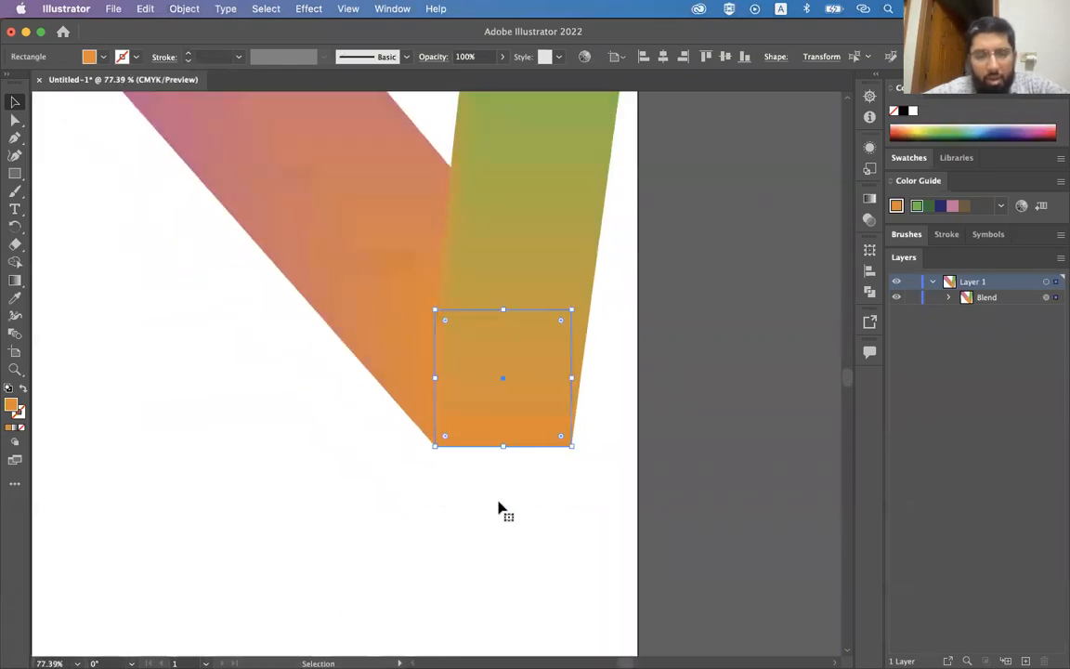
pyautogui.press('a')
pyautogui.moveTo(561, 322); pyautogui.dragTo(497, 385)
pyautogui.press('v')
pyautogui.click(595, 363)
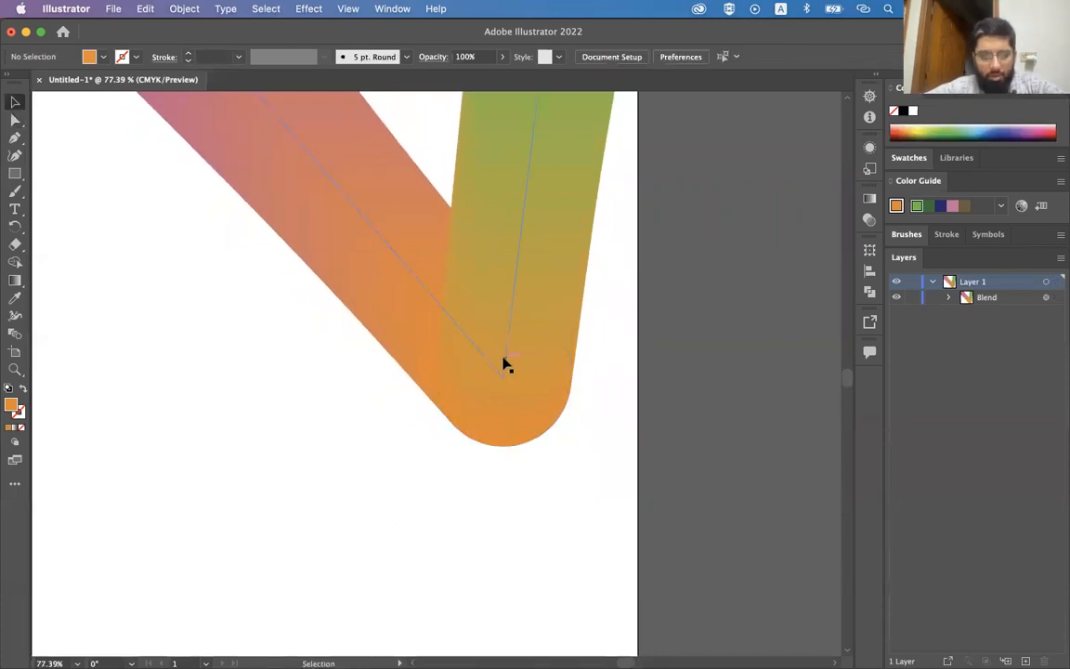
# Step: Move the green square slightly up and to the right, and round its corners into a full circle
pyautogui.scroll(-4, 504, 363)
pyautogui.press('a')
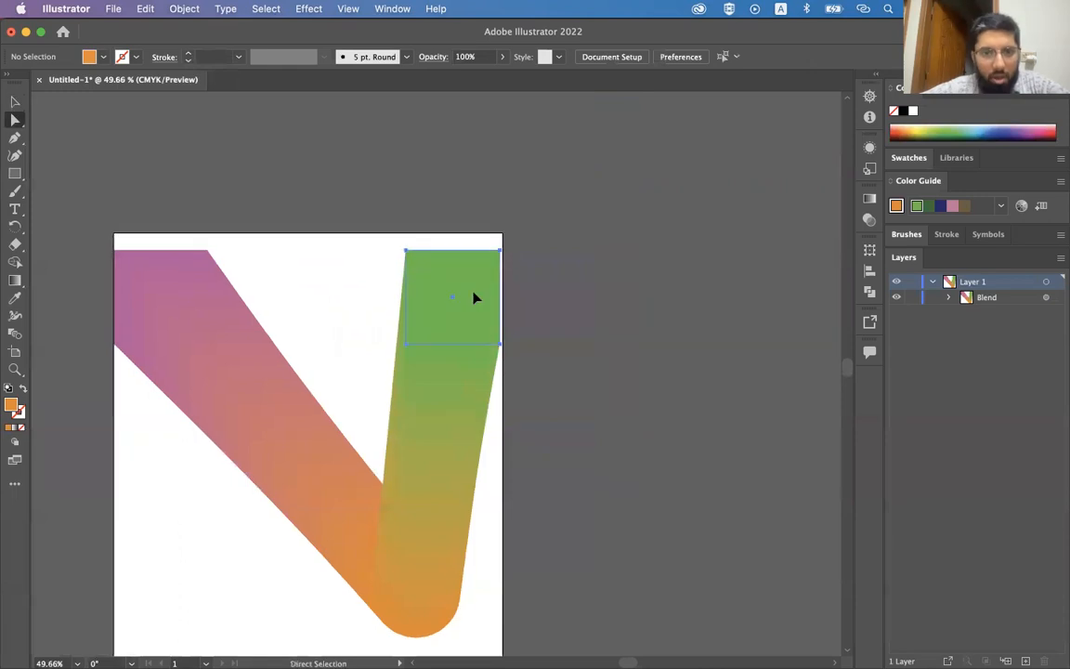
pyautogui.click(455, 302)
pyautogui.moveTo(453, 298); pyautogui.dragTo(481, 290)
pyautogui.moveTo(515, 249); pyautogui.dragTo(448, 299)
# Step: Round the purple square's corners by about 72 pt into a full circle and deselect the blend
pyautogui.click(186, 279)
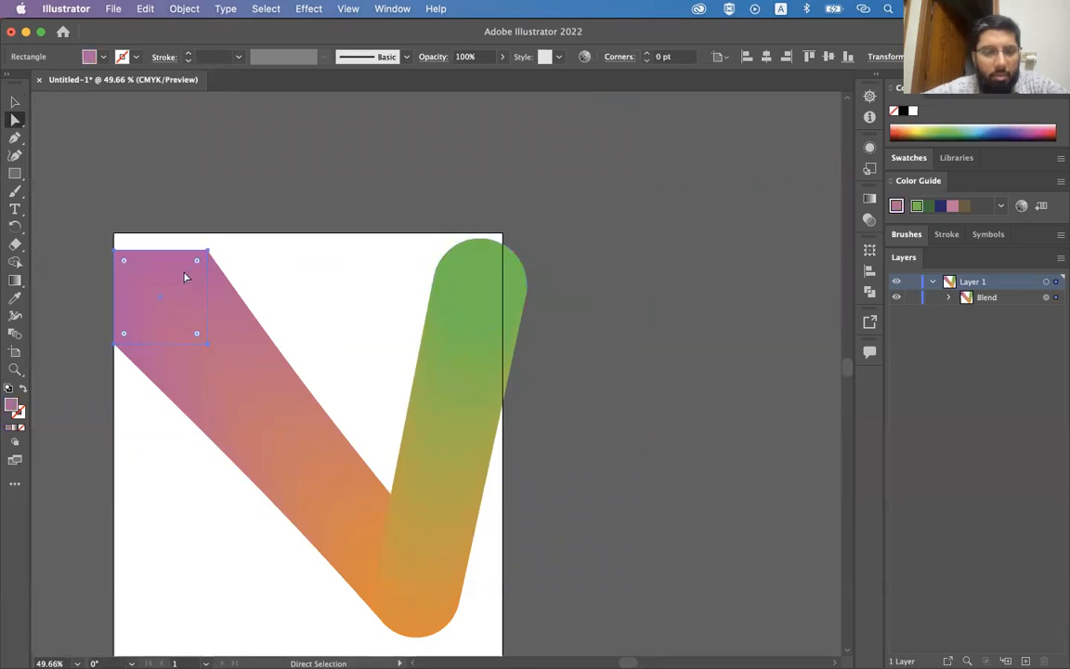
pyautogui.moveTo(199, 264); pyautogui.dragTo(144, 309)
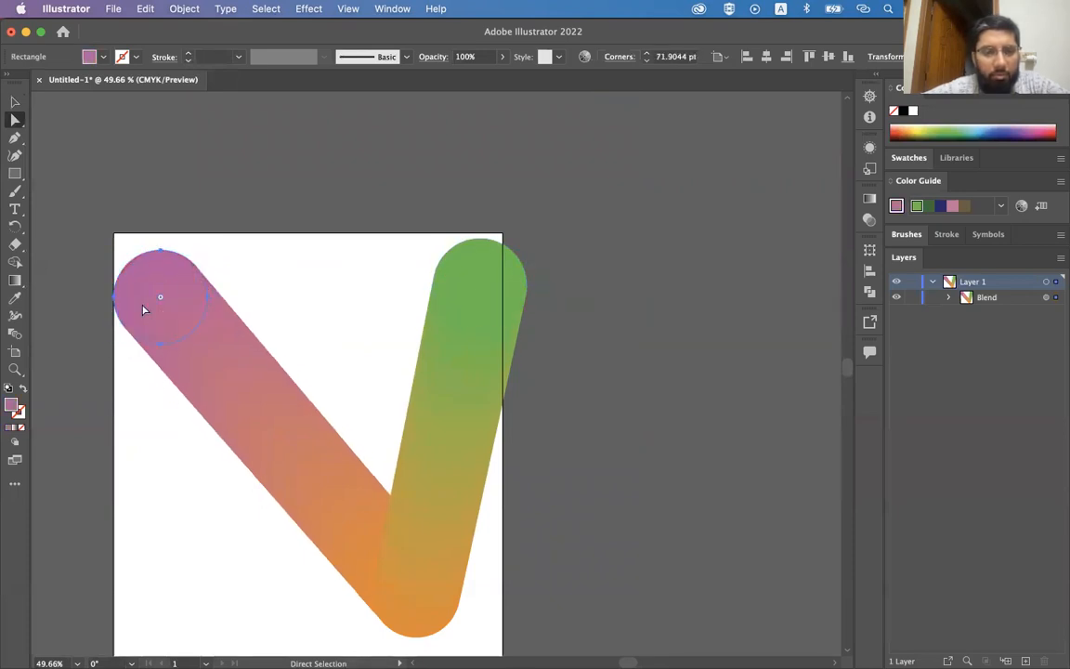
pyautogui.click(559, 323)
pyautogui.press('v')
pyautogui.click(492, 413)
pyautogui.click(604, 359)
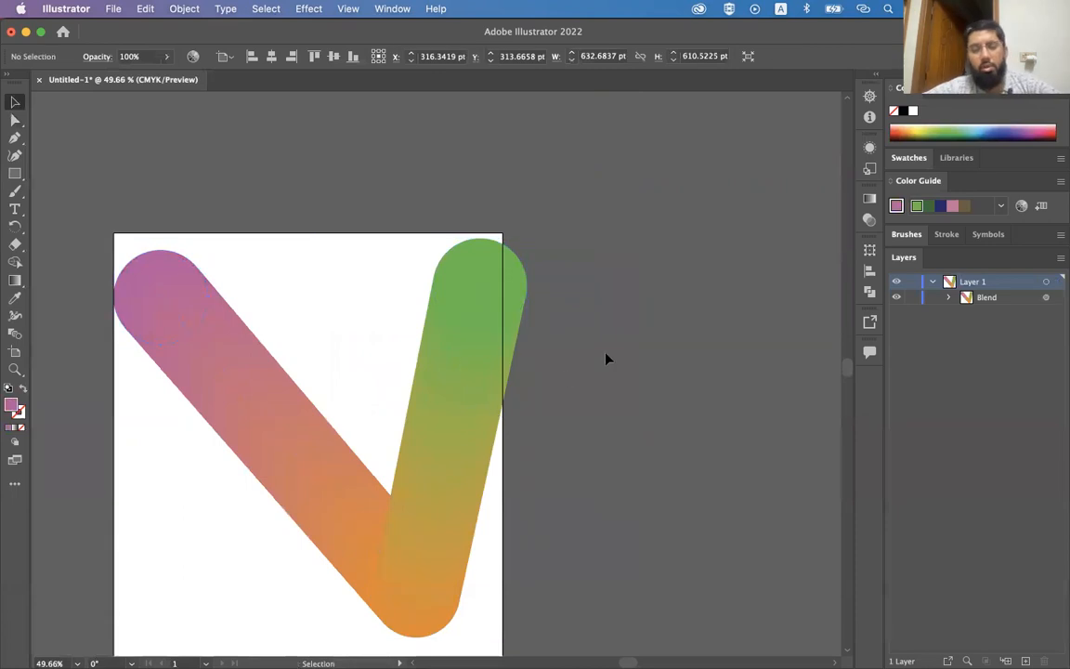
# Step: Select the whole blend and delete it to empty the artboard
pyautogui.scroll(-5, 474, 389)
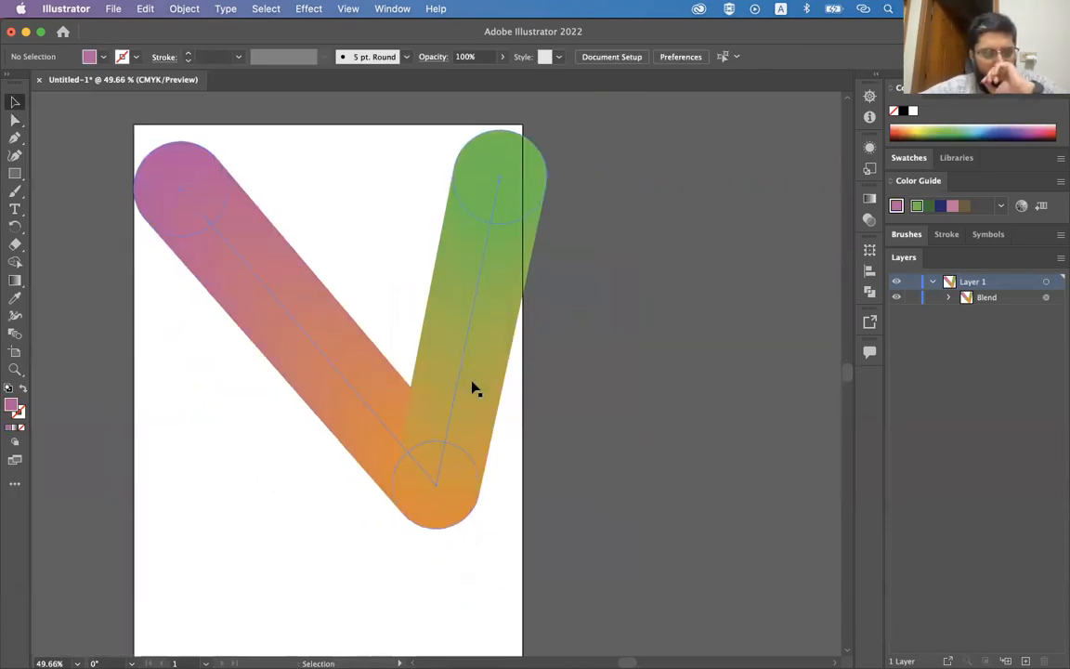
pyautogui.click(468, 357)
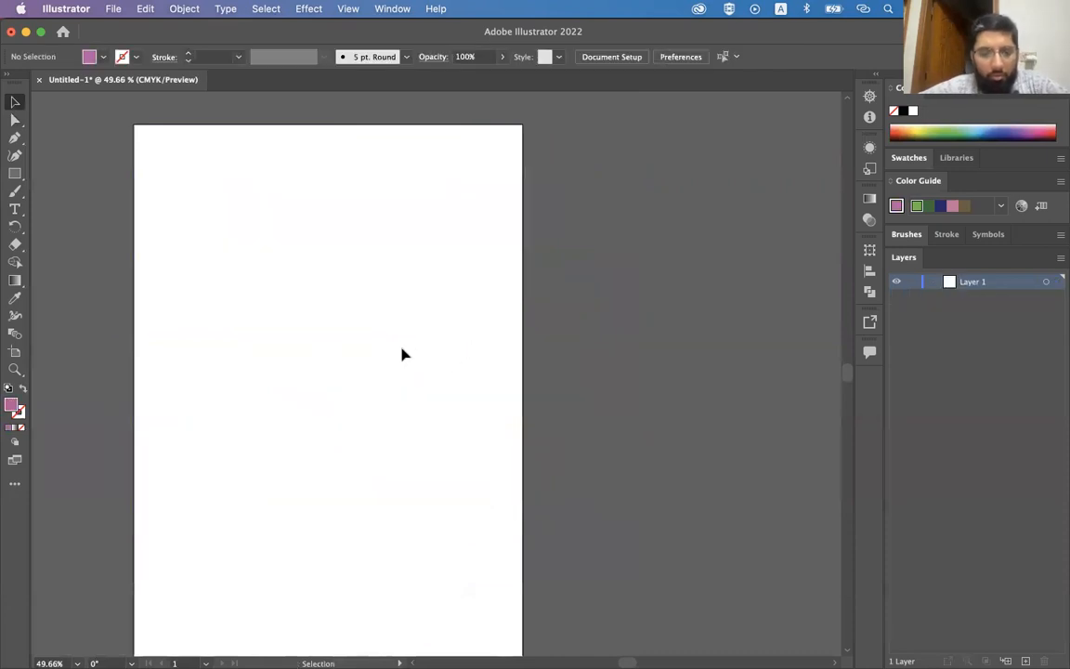
# Step: Undo the blend's deletion, try moving it up past the artboard's upper edge, and undo that move
pyautogui.press('super+z')
pyautogui.moveTo(438, 480); pyautogui.dragTo(293, 136)
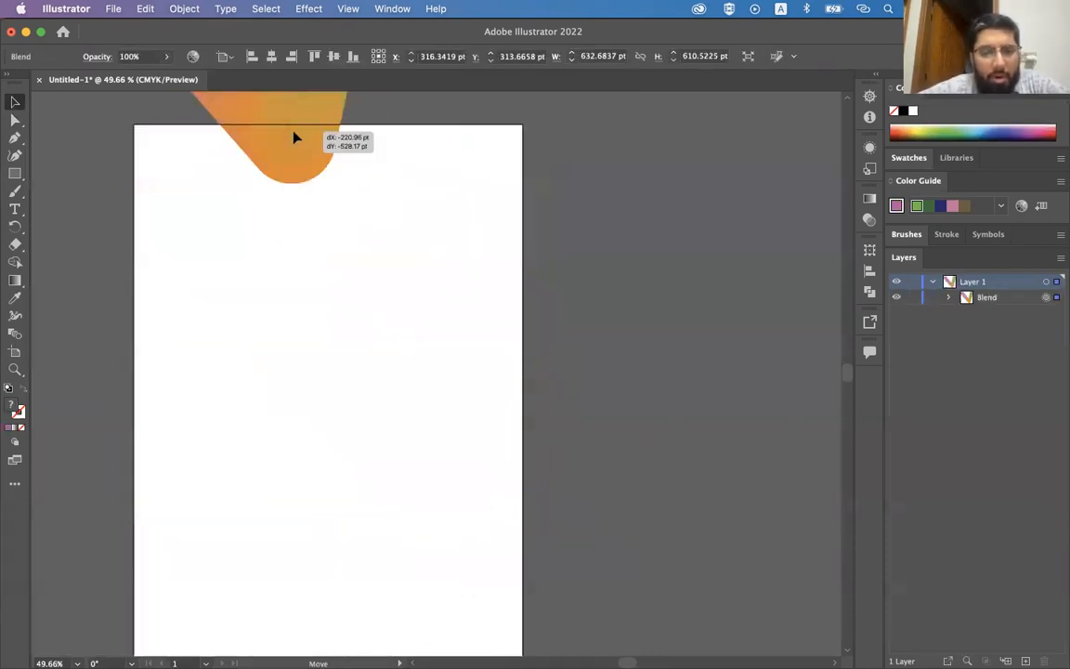
pyautogui.click(339, 275)
pyautogui.click(14, 174)
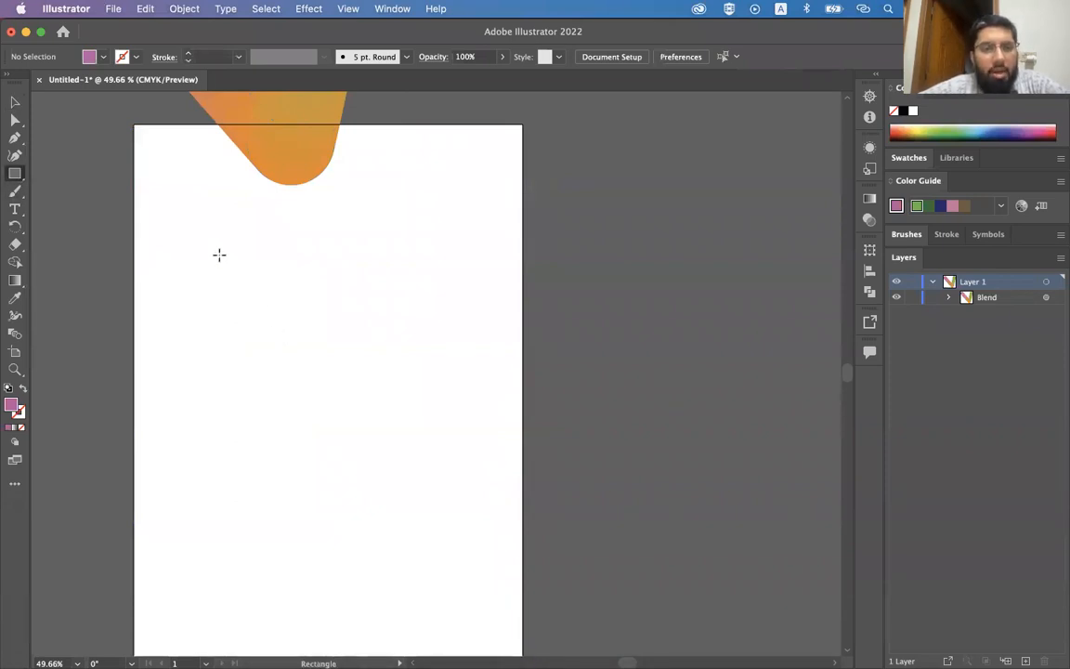
pyautogui.press('super+z')
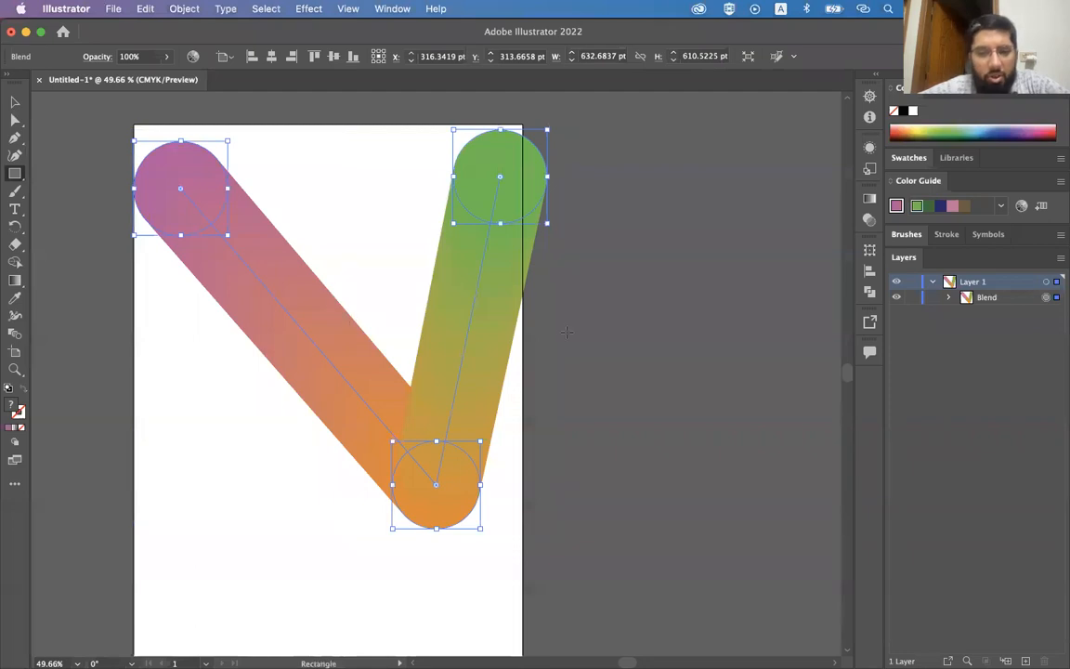
# Step: Release the blend into its three separate circles and spine path, and deselect everything
pyautogui.press('v')
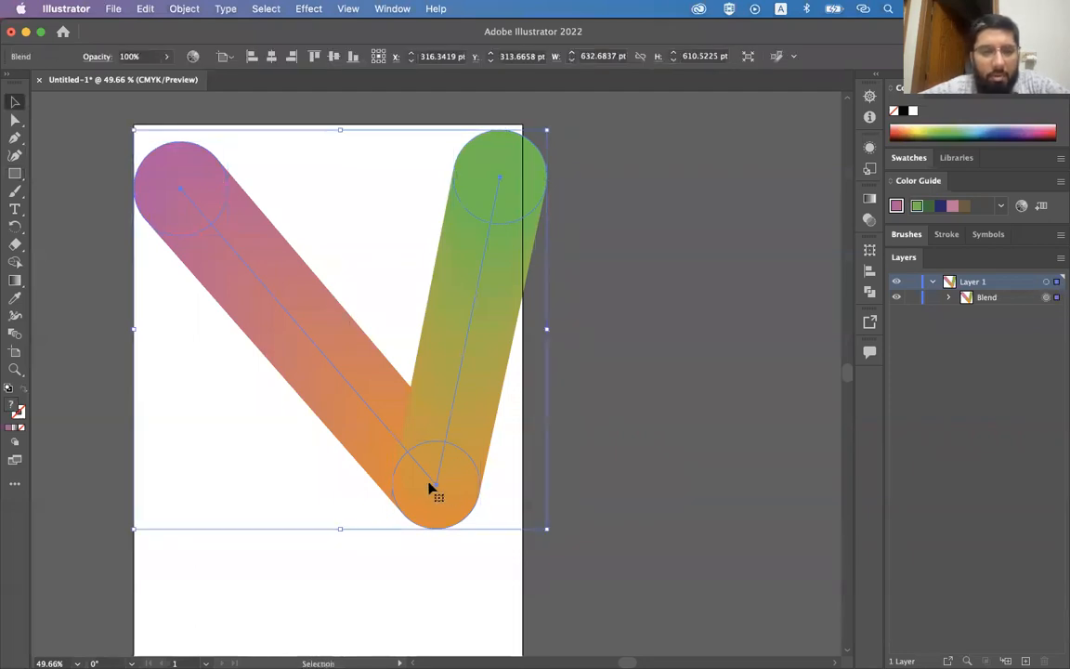
pyautogui.click(183, 8)
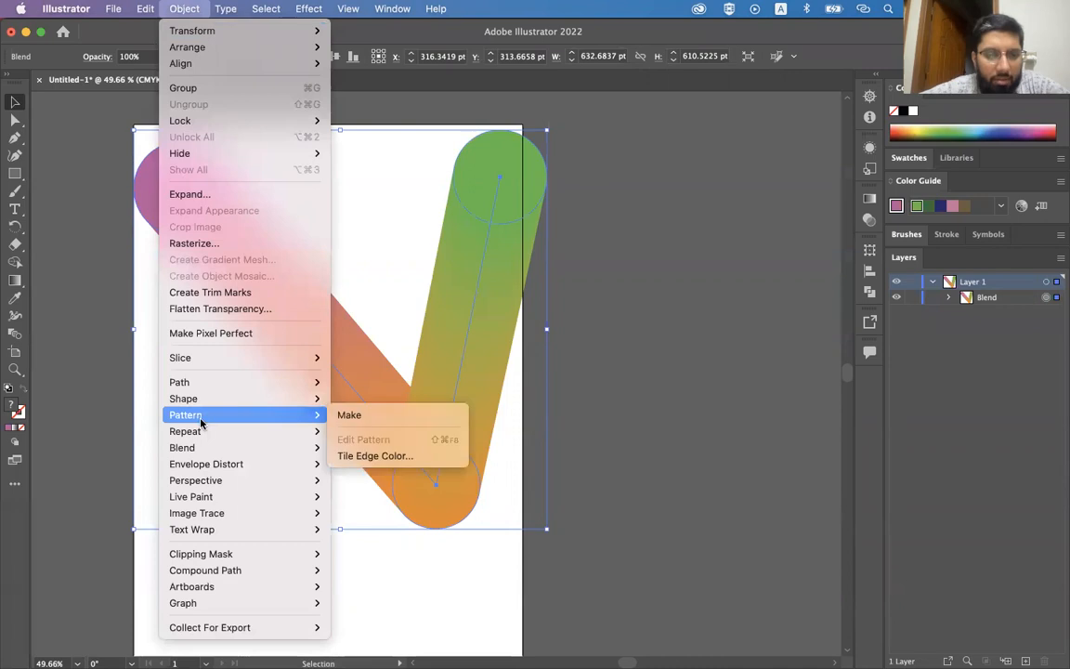
pyautogui.moveTo(200, 446)
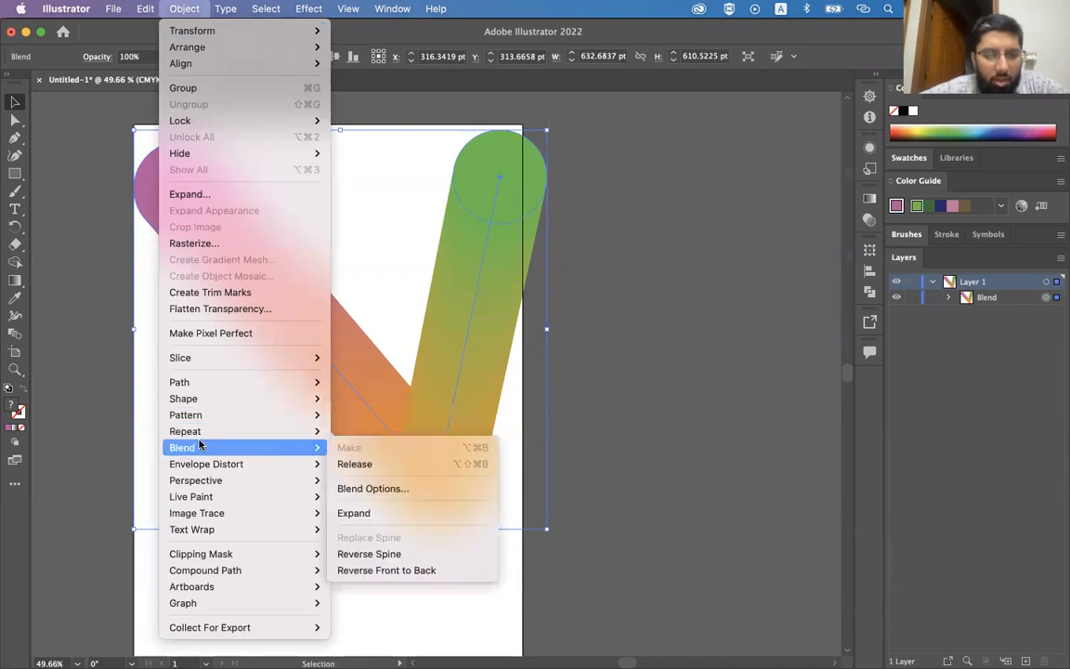
pyautogui.click(354, 464)
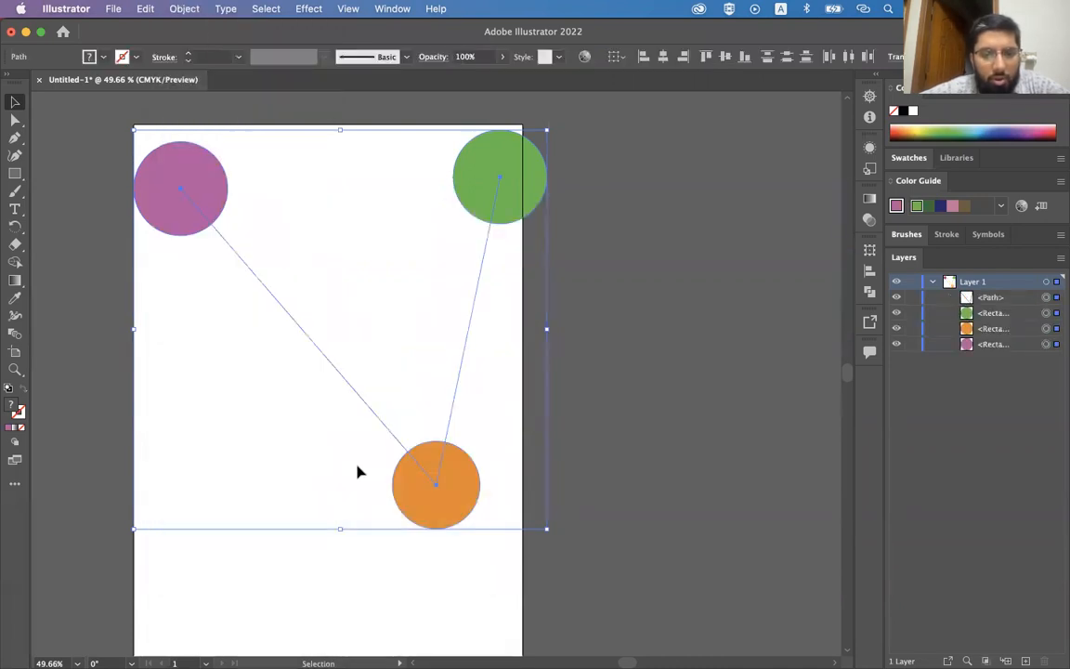
pyautogui.click(418, 296)
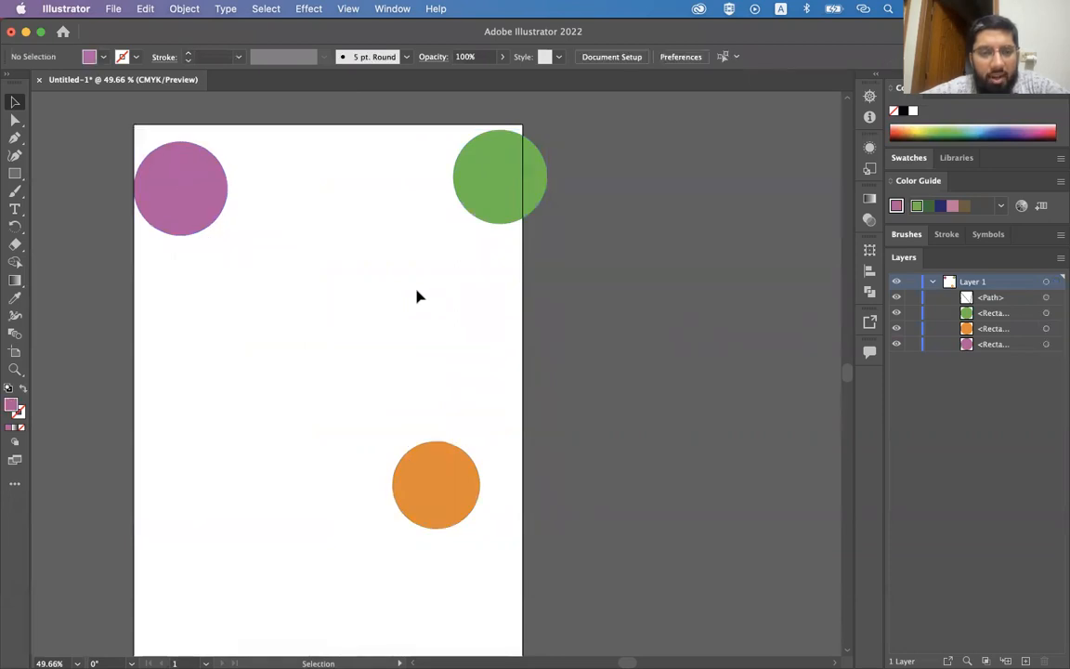
# Step: Select the leftover spine path, move it up away from the circles and delete it
pyautogui.click(436, 506)
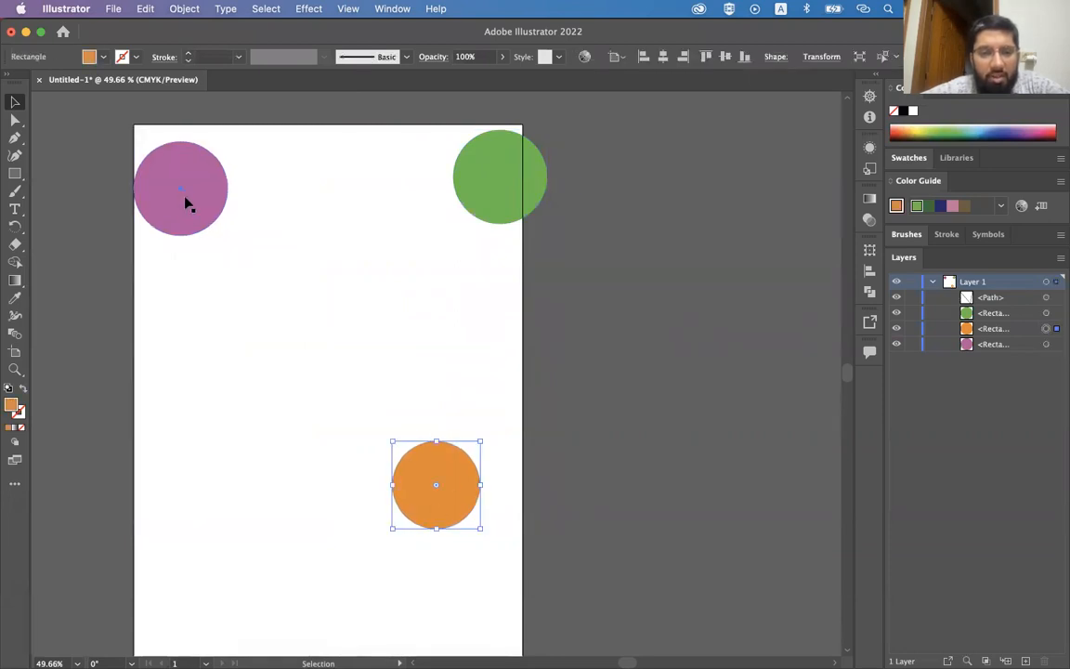
pyautogui.click(186, 203)
pyautogui.click(415, 464)
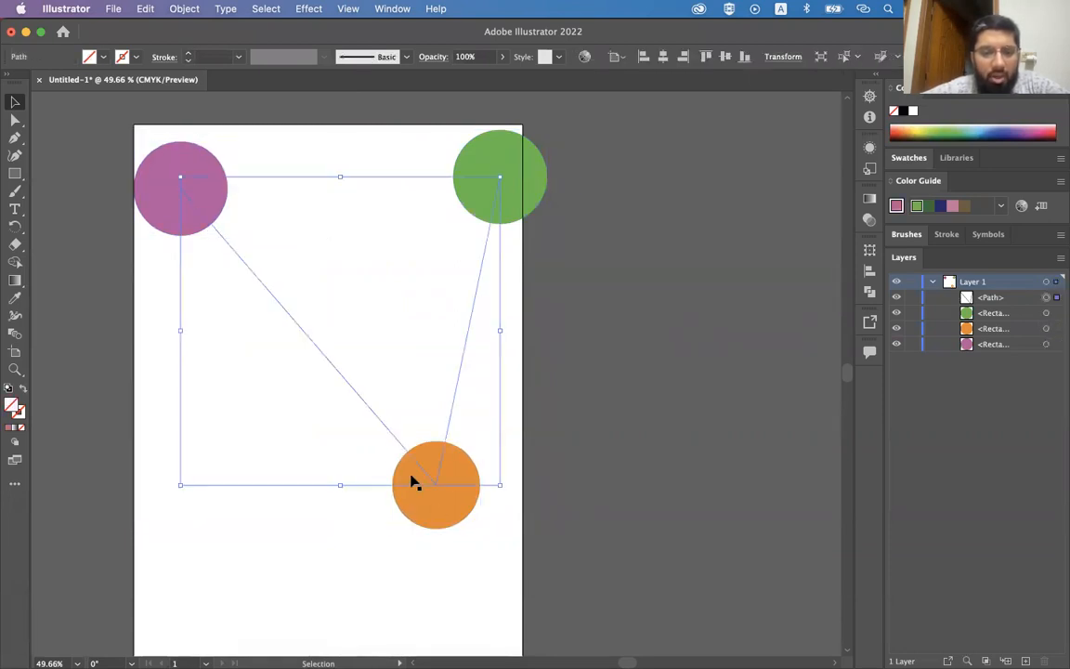
pyautogui.moveTo(418, 467); pyautogui.dragTo(421, 369)
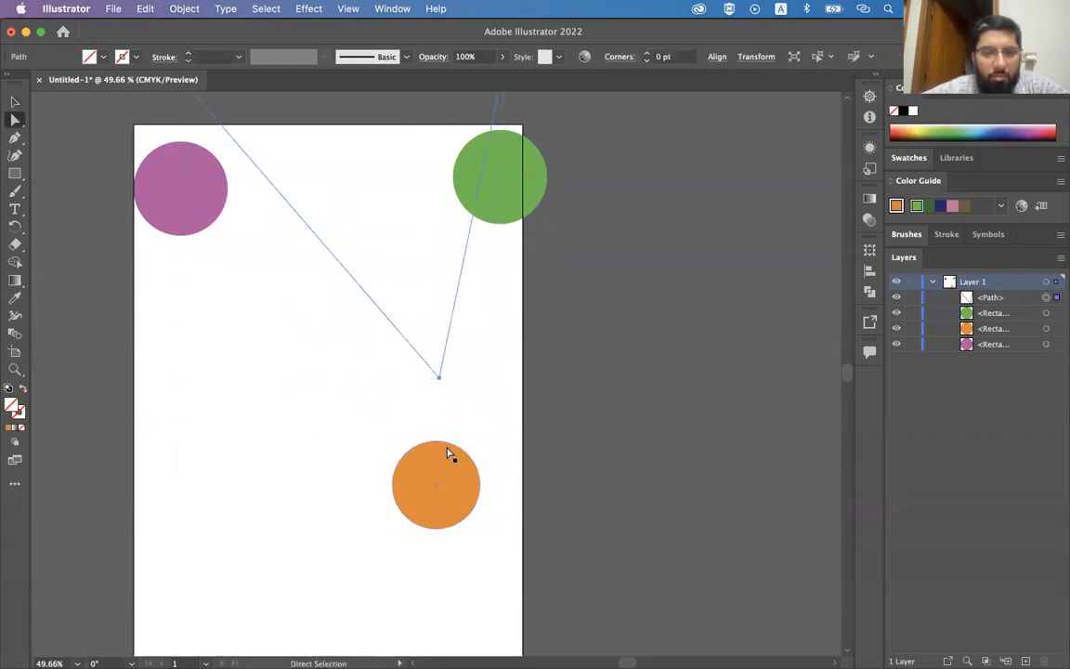
pyautogui.press('Delete')
# Step: Move the orange circle left to the artboard's middle, and the green and purple circles slightly inward from the side edges
pyautogui.click(474, 500)
pyautogui.press('a')
pyautogui.moveTo(446, 491); pyautogui.dragTo(336, 459)
pyautogui.moveTo(499, 170); pyautogui.dragTo(478, 175)
pyautogui.click(385, 302)
pyautogui.click(326, 450)
pyautogui.click(389, 334)
pyautogui.press('v')
pyautogui.moveTo(198, 190); pyautogui.dragTo(213, 184)
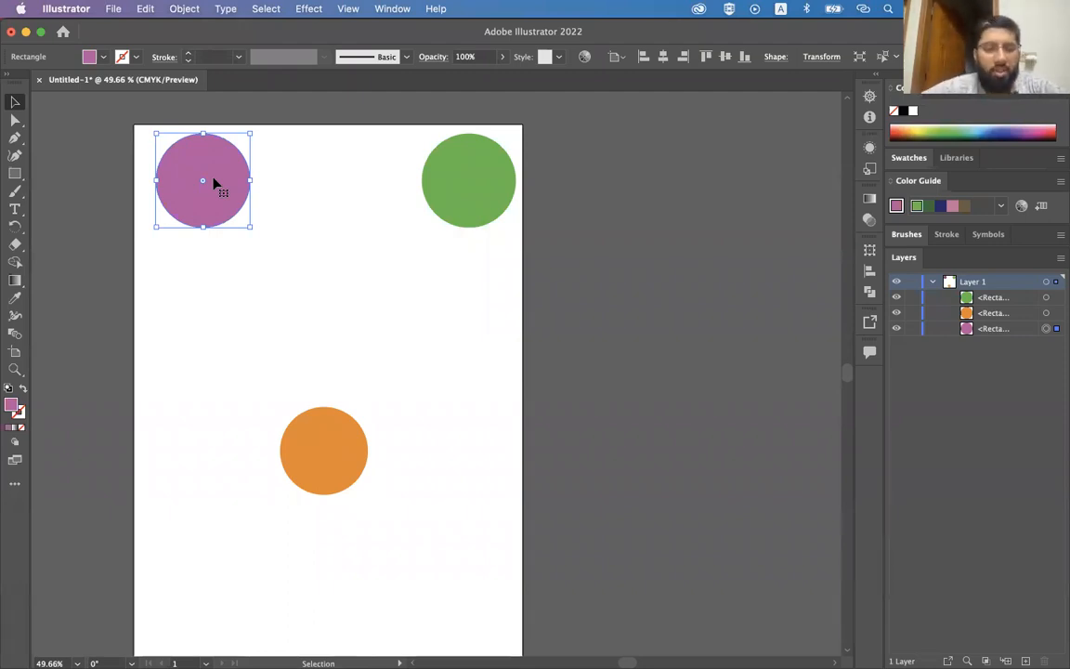
# Step: Change the Blend Options spacing from Smooth Color to Specified Steps
pyautogui.click(184, 8)
pyautogui.moveTo(204, 406)
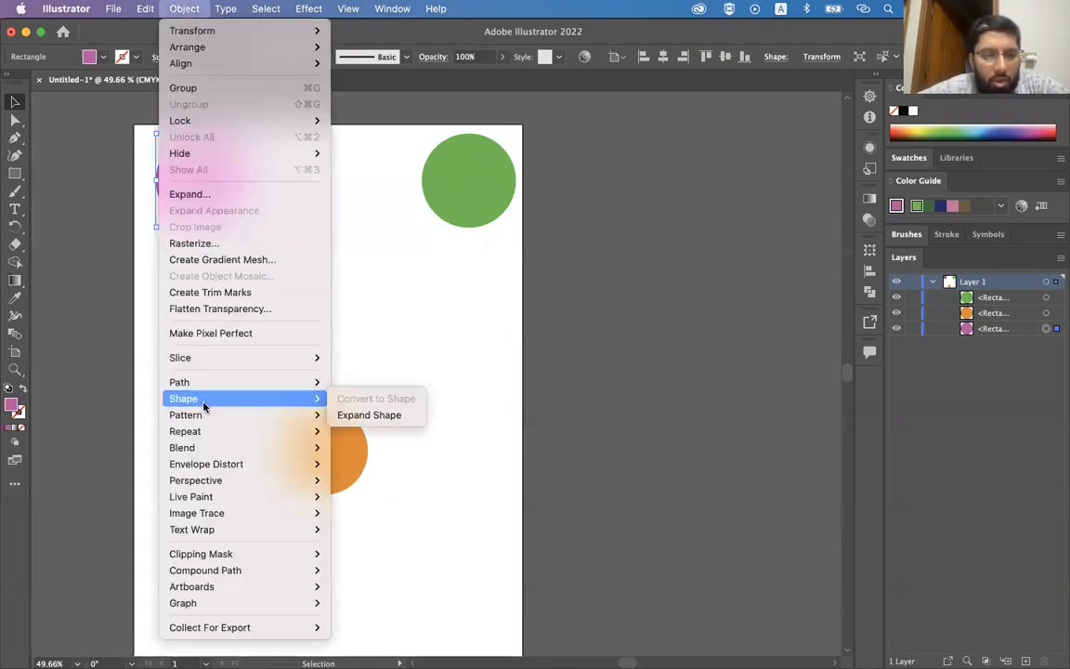
pyautogui.moveTo(206, 452)
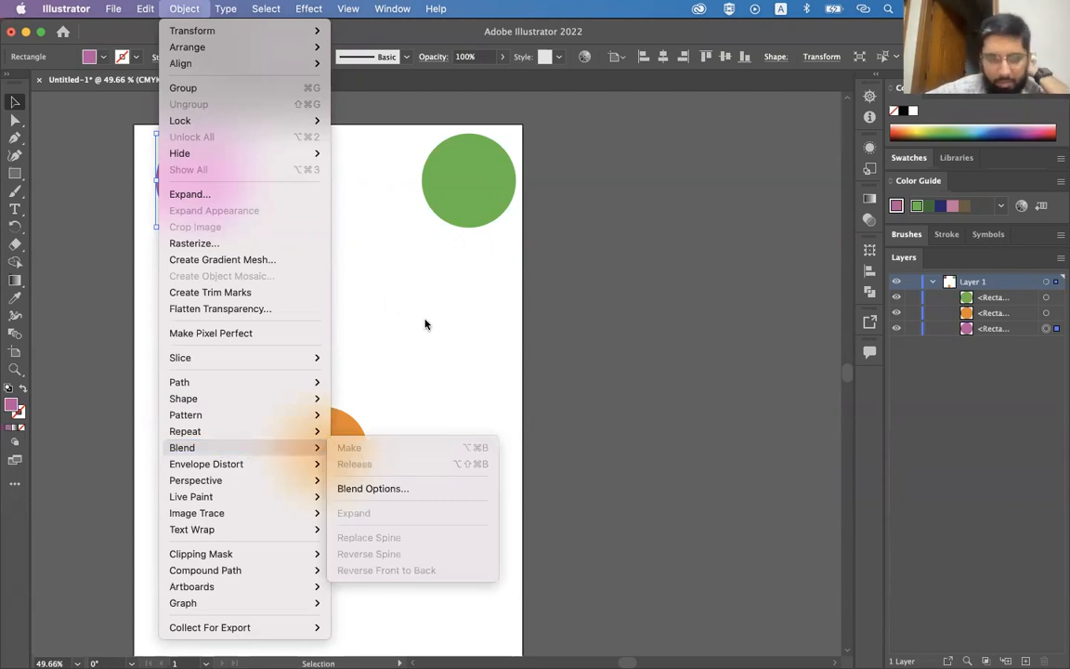
pyautogui.click(358, 488)
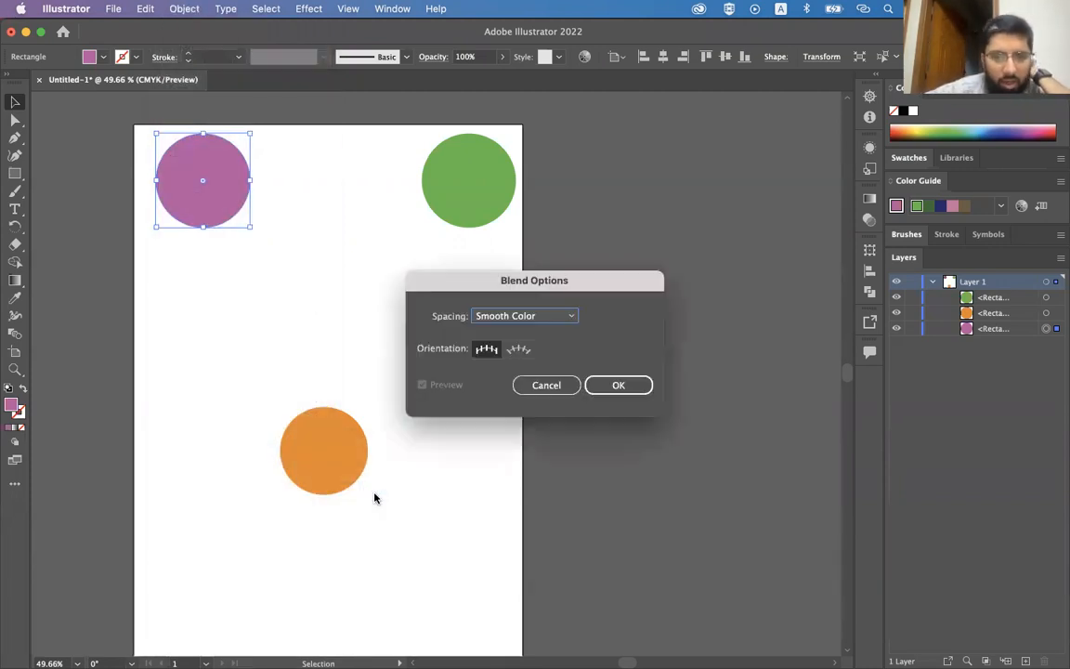
pyautogui.click(523, 316)
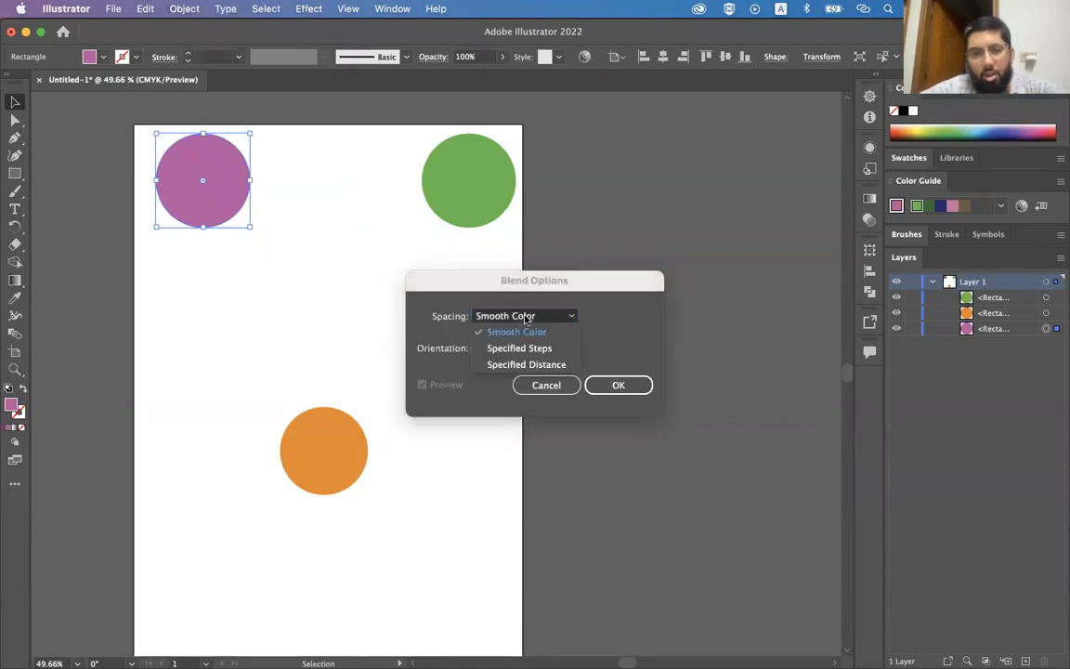
pyautogui.click(526, 347)
pyautogui.click(616, 385)
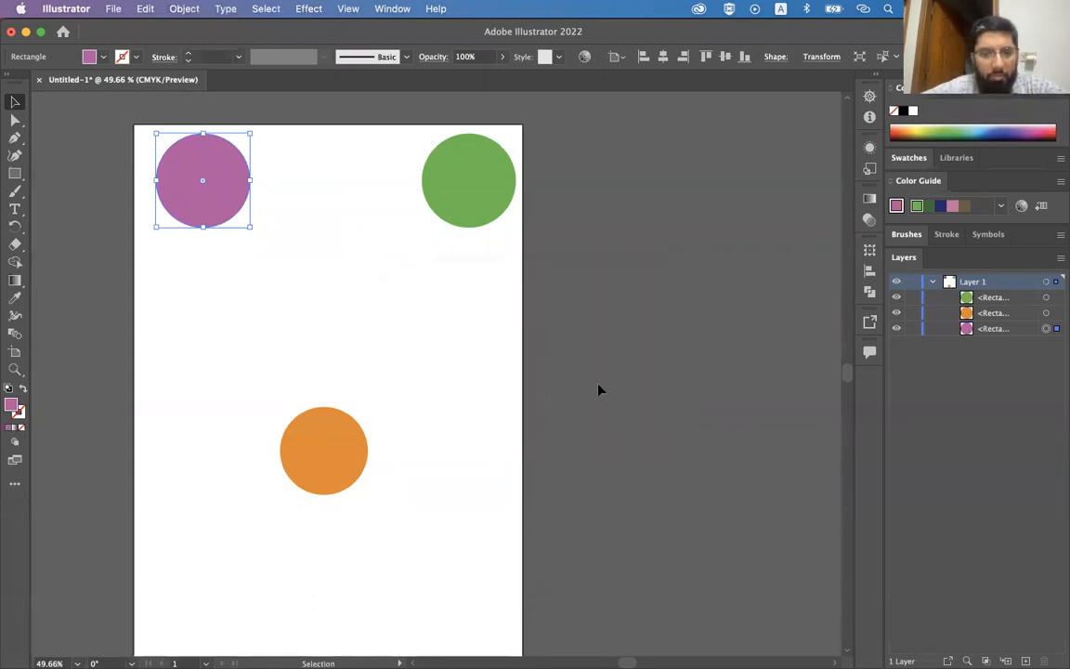
# Step: With the orange and purple circles selected, set the Blend Options to 10 Specified Steps with the Align to Path orientation
pyautogui.click(337, 450)
pyautogui.keyDown('shift'); pyautogui.click(198, 172); pyautogui.keyUp('shift')
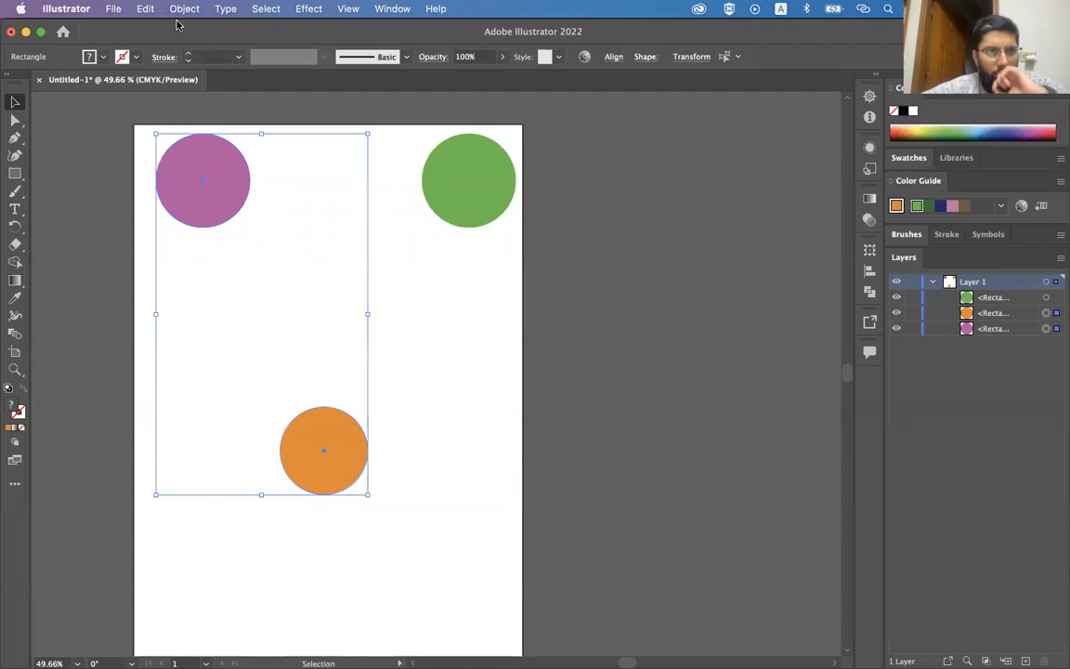
pyautogui.click(179, 10)
pyautogui.moveTo(234, 448)
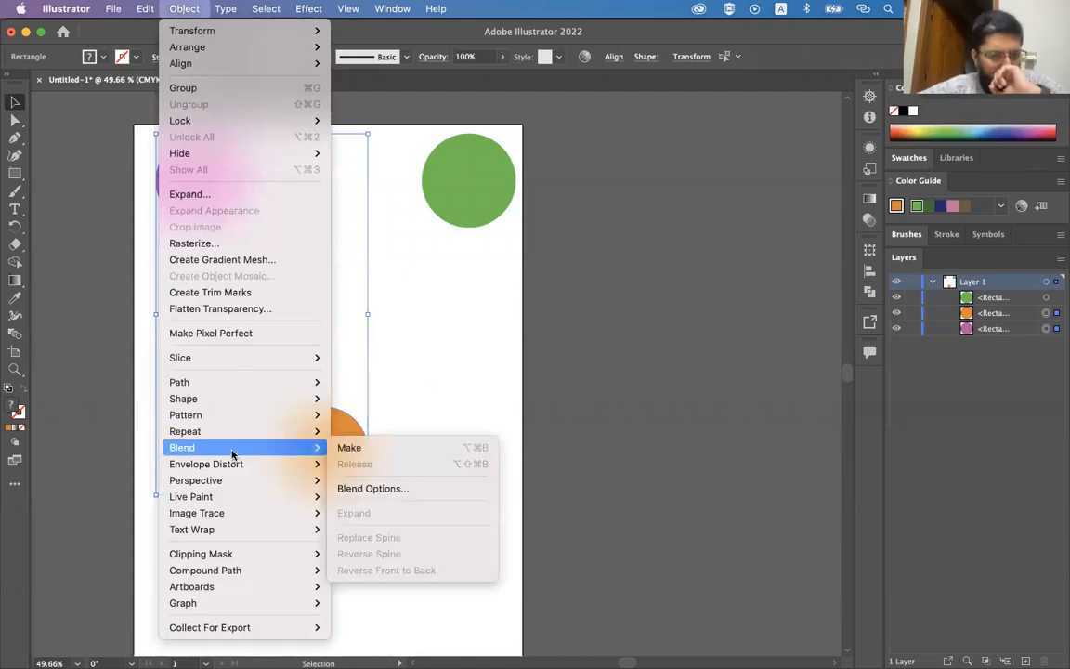
pyautogui.click(361, 485)
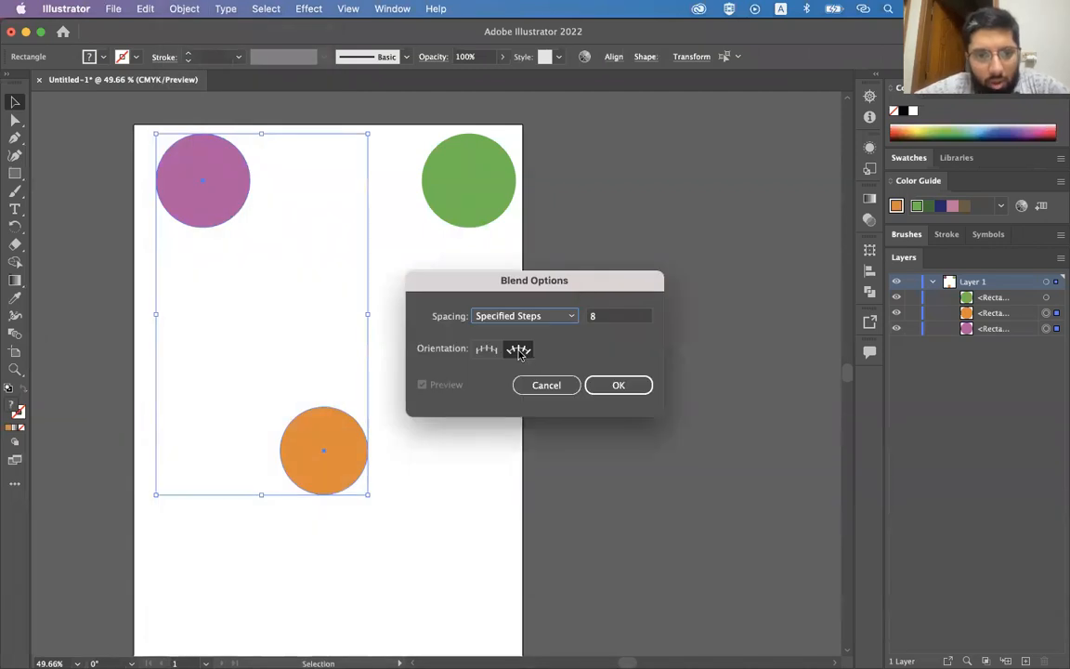
pyautogui.doubleClick(610, 316)
pyautogui.write('10')
pyautogui.press('Return')
# Step: Select the purple, green and orange circles together and delete them to clear the artboard
pyautogui.click(438, 408)
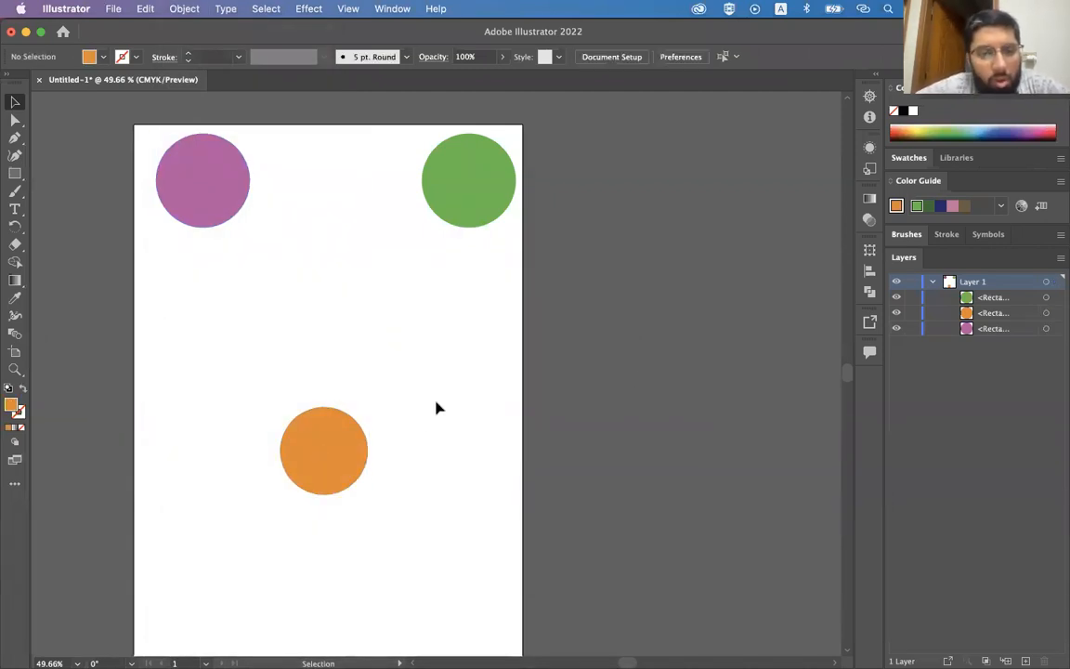
pyautogui.click(339, 446)
pyautogui.click(442, 186)
pyautogui.keyDown('shift'); pyautogui.click(183, 188); pyautogui.keyUp('shift')
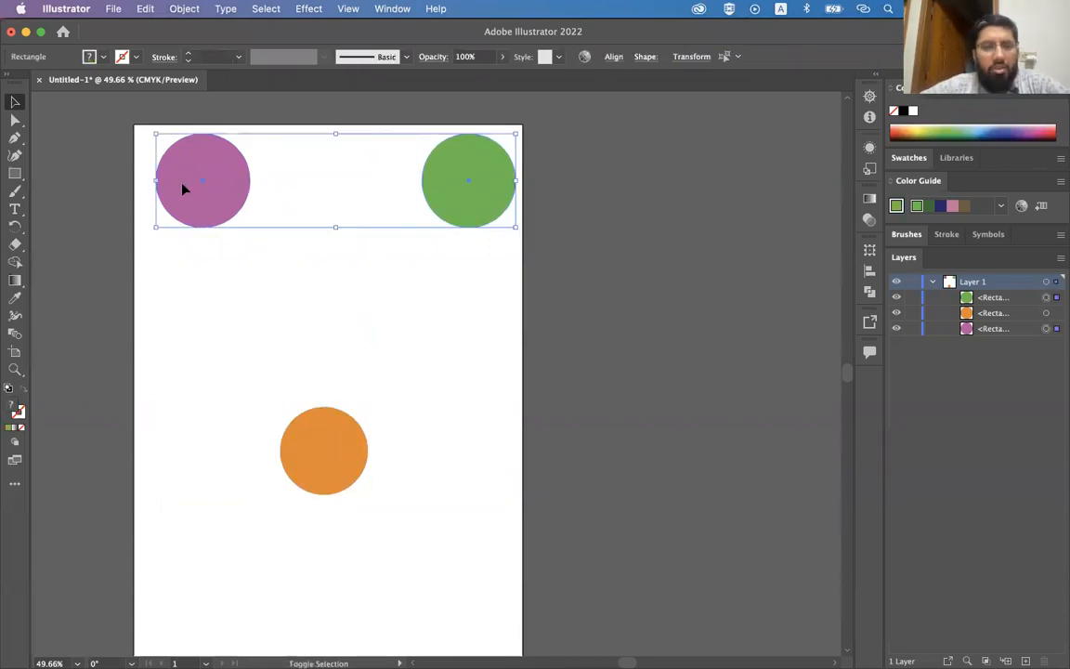
pyautogui.keyDown('shift'); pyautogui.click(312, 453); pyautogui.keyUp('shift')
pyautogui.press('Delete')
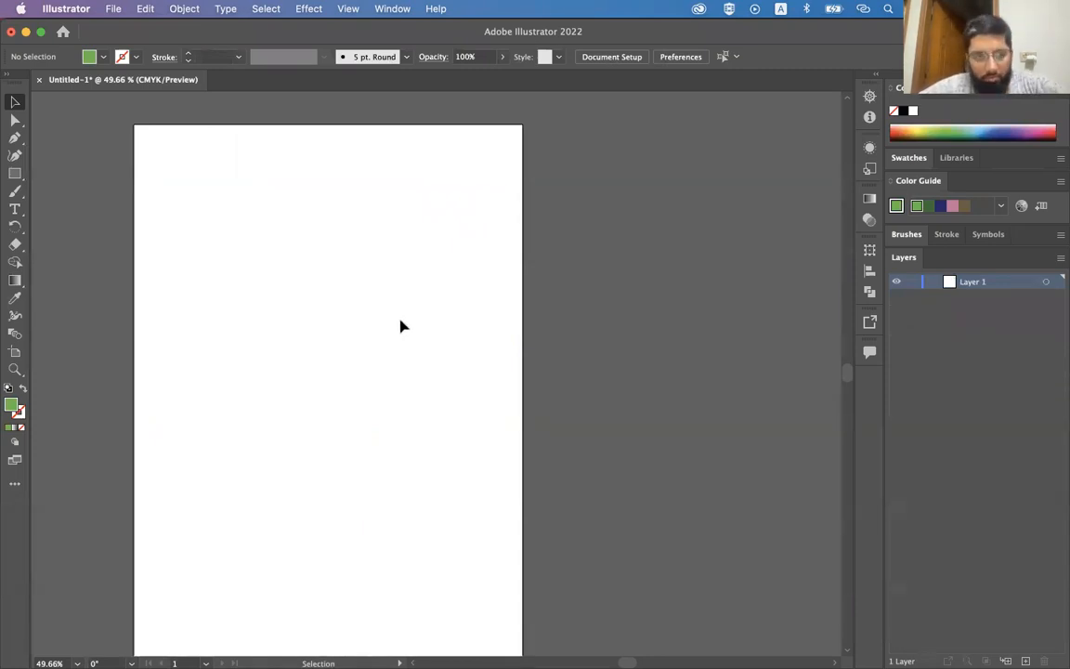
pyautogui.click(311, 8)
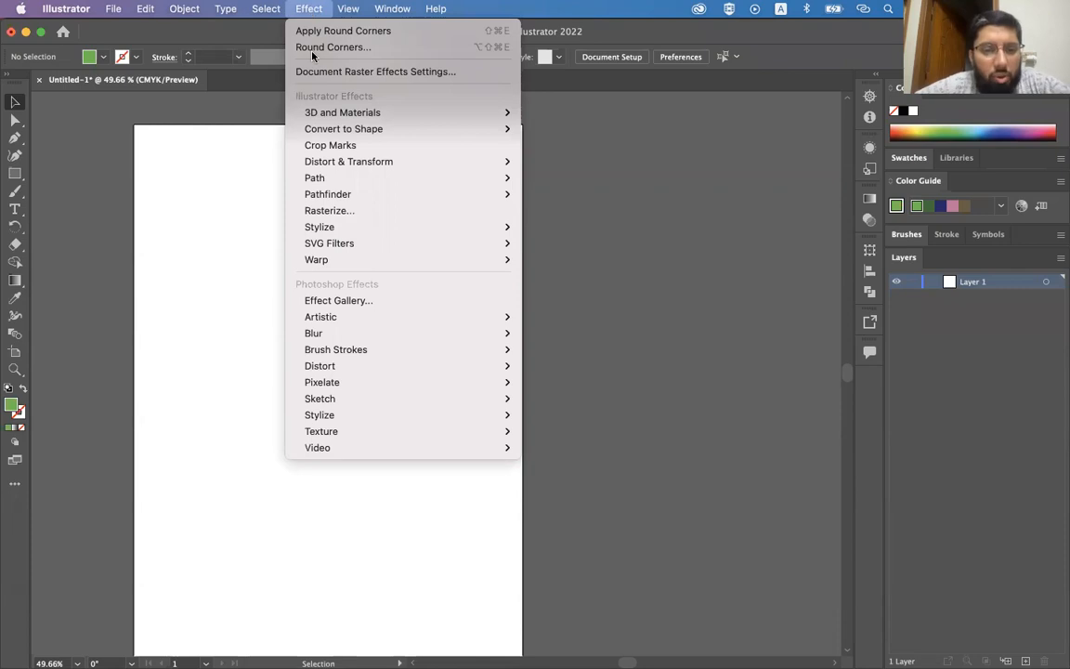
pyautogui.moveTo(348, 229)
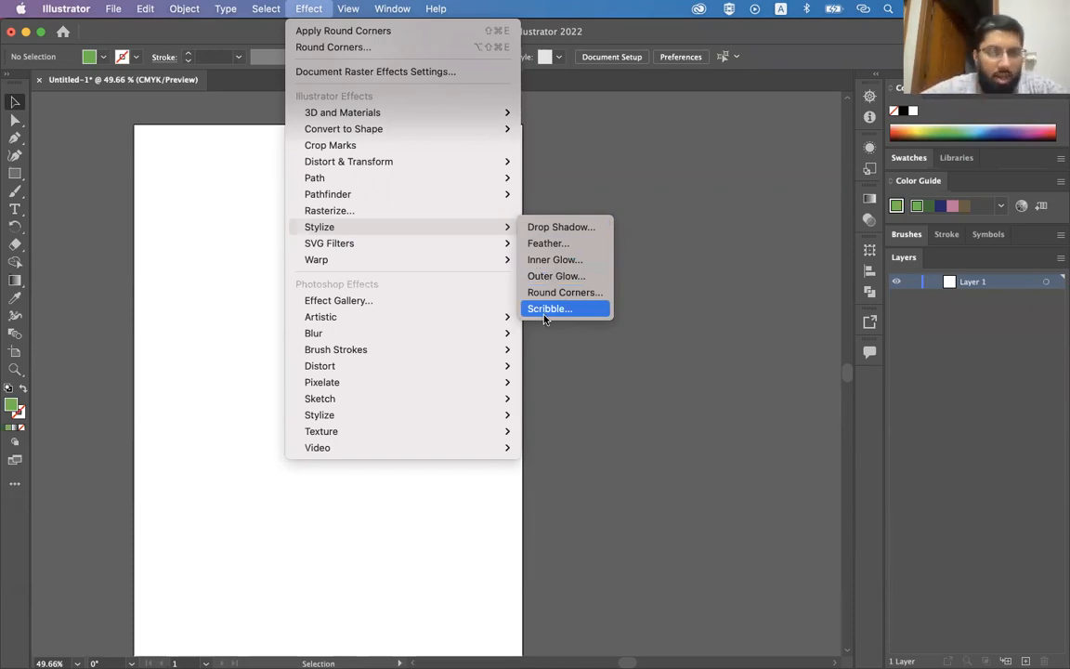
pyautogui.click(239, 219)
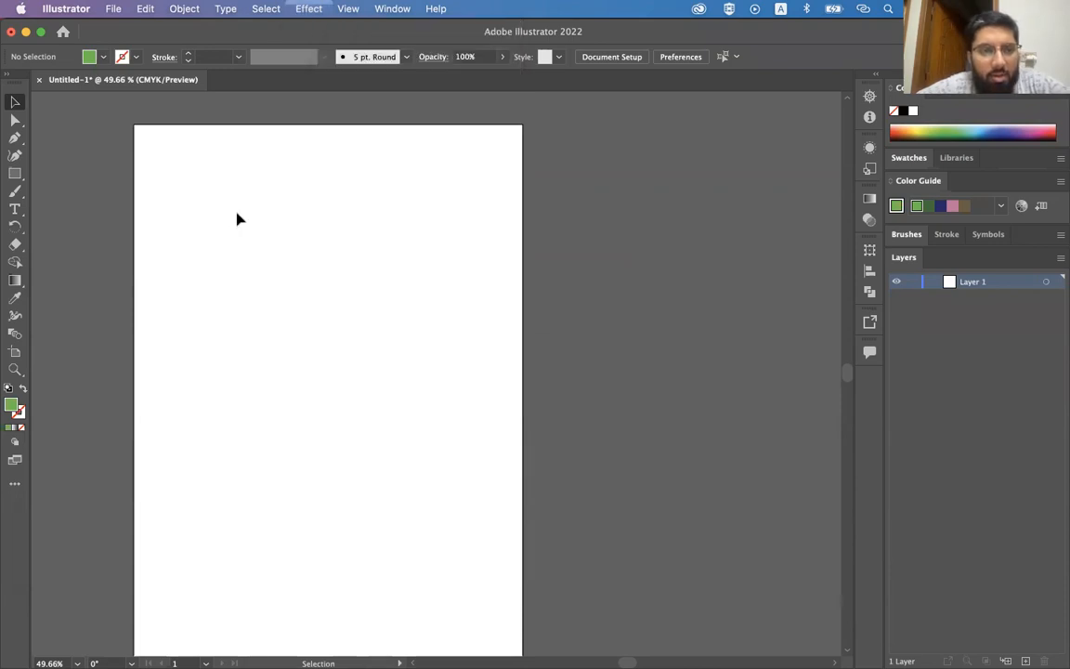
# Step: Draw a large green rectangle on the artboard and align it to the artboard's left and top edges
pyautogui.click(15, 173)
pyautogui.moveTo(160, 155); pyautogui.dragTo(443, 539)
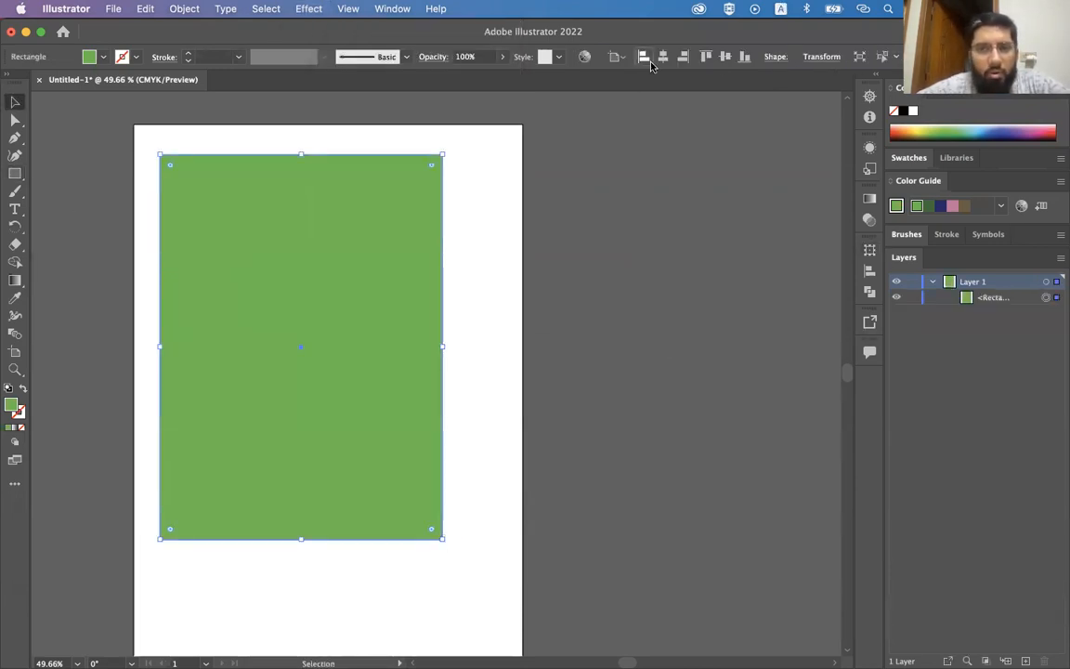
pyautogui.click(644, 57)
pyautogui.click(705, 56)
# Step: Stretch the green rectangle from its lower-right corner until it covers the whole artboard
pyautogui.scroll(-5, 422, 235)
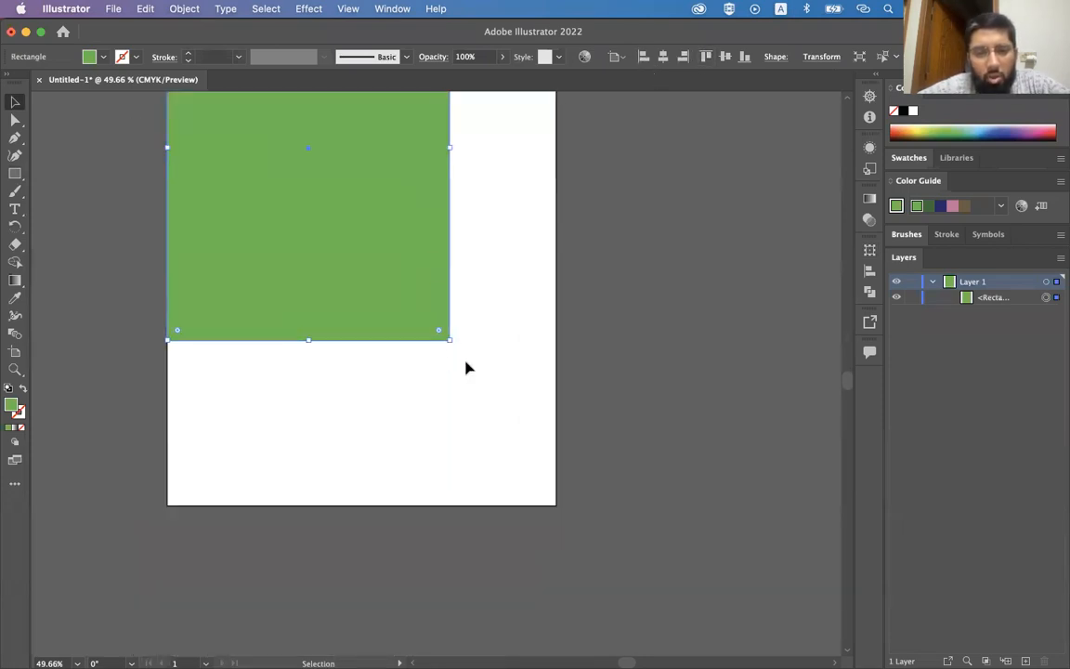
pyautogui.moveTo(450, 340); pyautogui.dragTo(559, 507)
pyautogui.click(589, 421)
pyautogui.click(385, 375)
pyautogui.scroll(2, 385, 375)
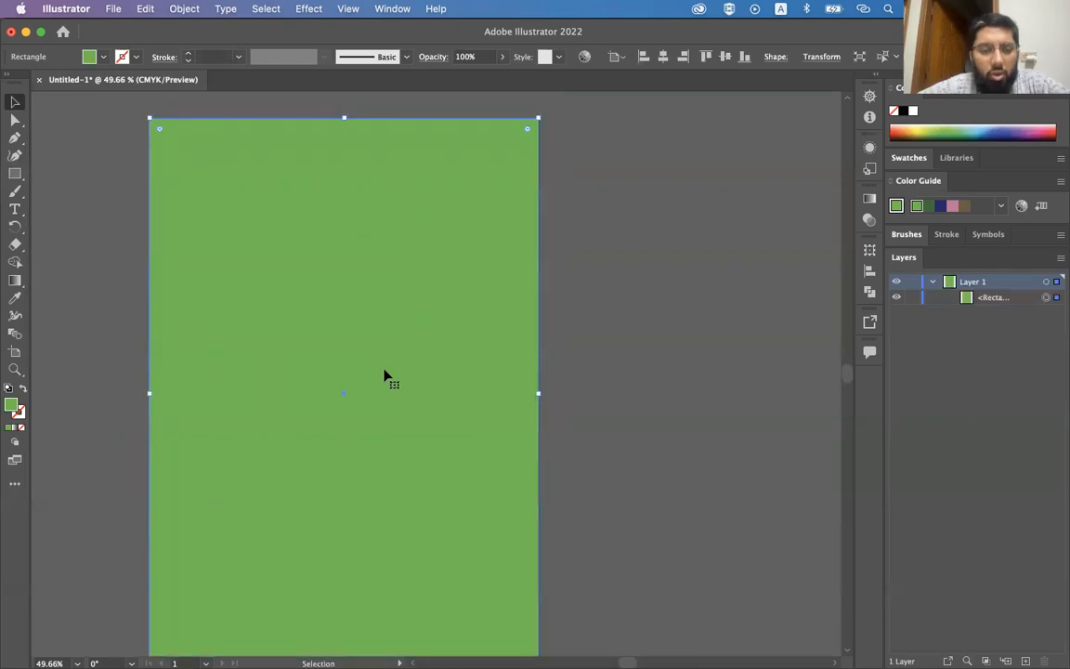
# Step: Draw a square on the upper part of the green background and fill it with white
pyautogui.click(15, 177)
pyautogui.moveTo(219, 199); pyautogui.dragTo(365, 344)
pyautogui.press('v')
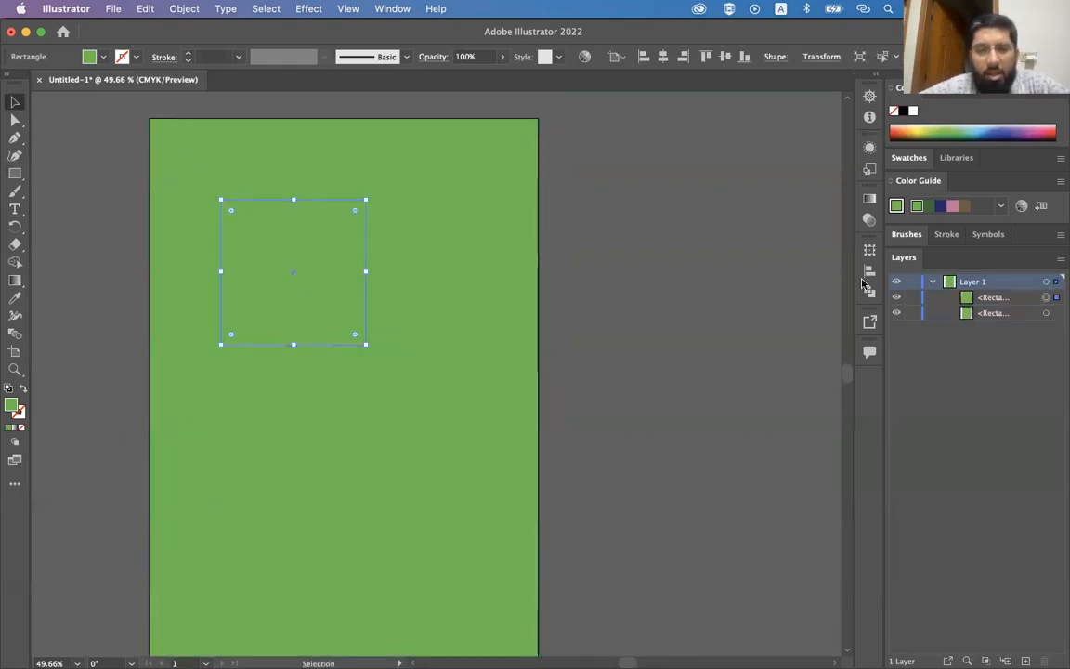
pyautogui.click(909, 110)
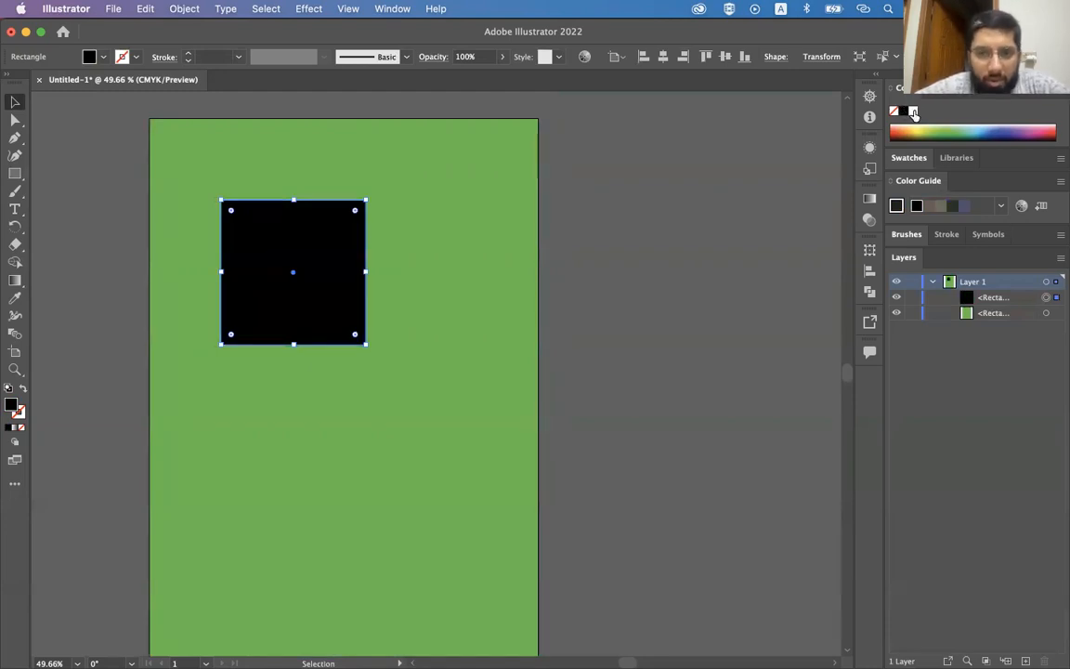
pyautogui.click(913, 111)
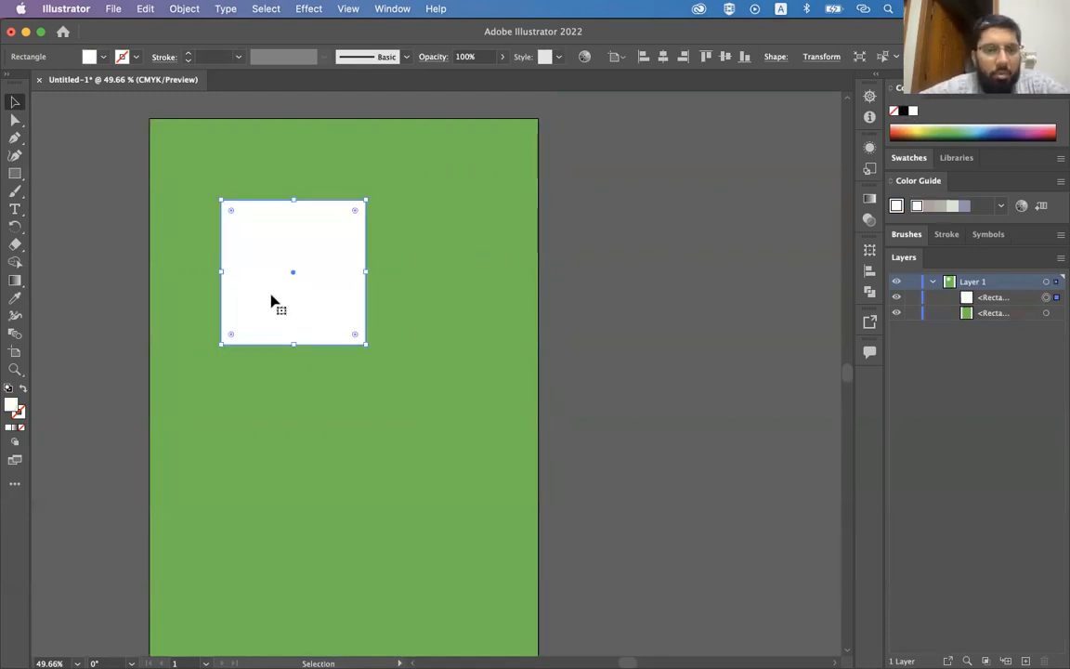
# Step: Move the white square to the right, close to the horizontal centre of the green background
pyautogui.scroll(2, 271, 301)
pyautogui.moveTo(301, 275); pyautogui.dragTo(359, 291)
pyautogui.scroll(1, 359, 291)
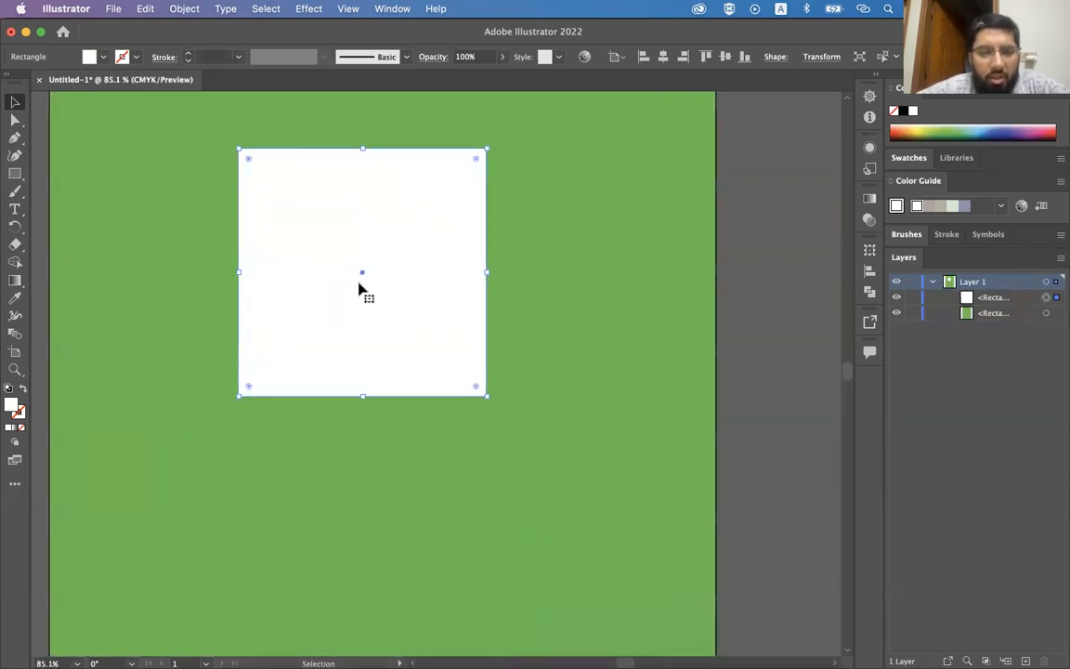
pyautogui.click(308, 9)
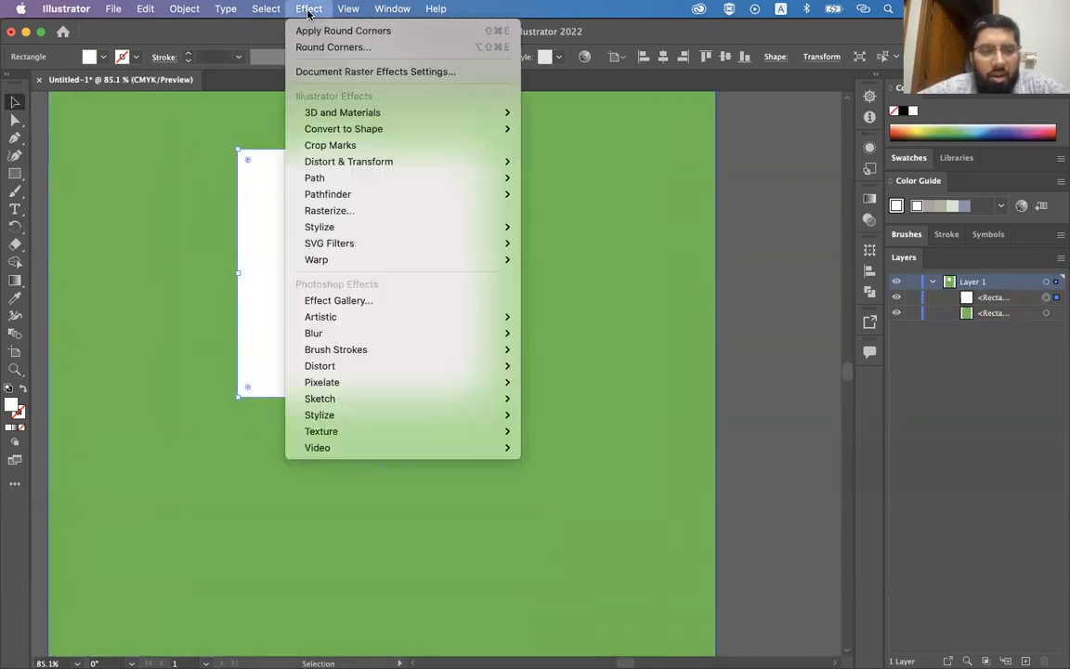
pyautogui.click(236, 179)
pyautogui.hscroll(3, 255, 188)
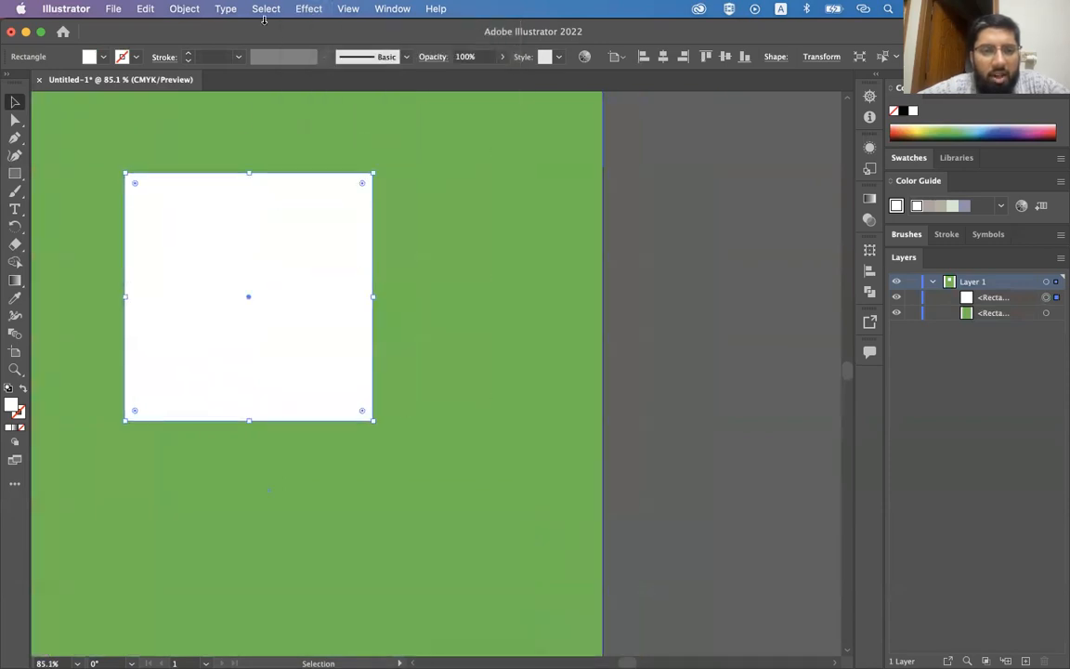
# Step: Start a Drop Shadow effect on the white square and move its settings window clear of the square
pyautogui.click(309, 9)
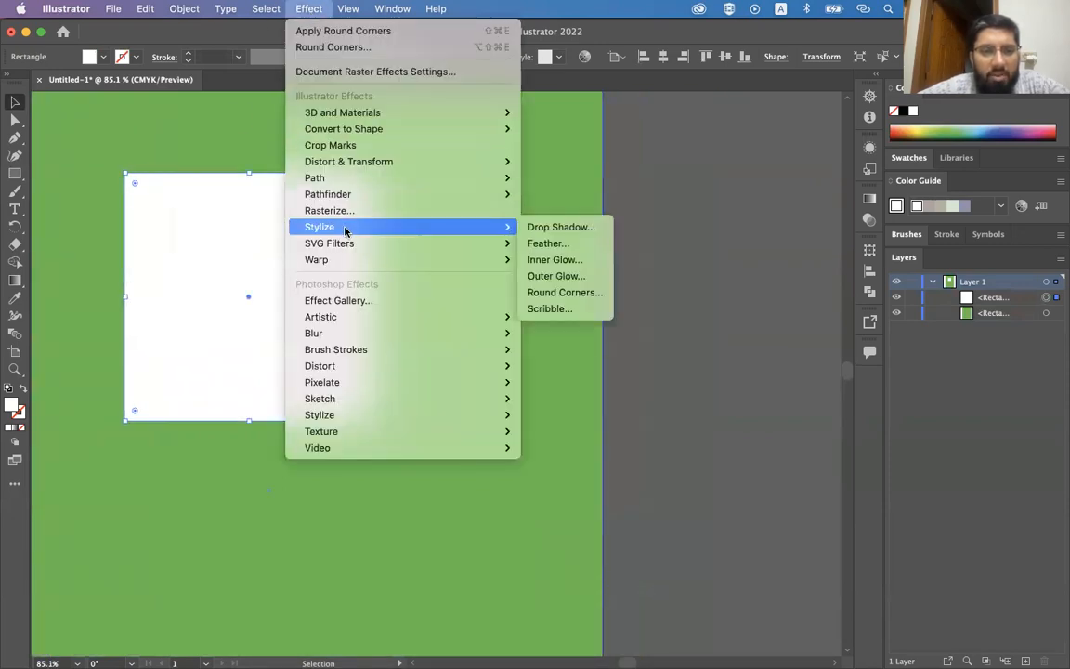
pyautogui.click(563, 228)
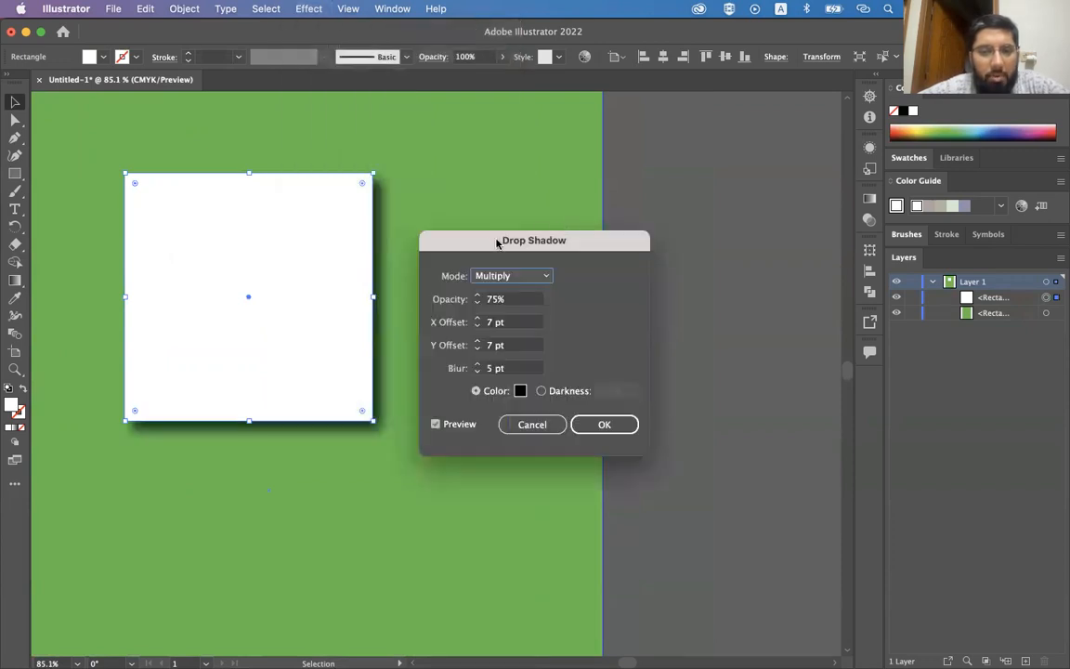
pyautogui.moveTo(497, 244); pyautogui.dragTo(613, 183)
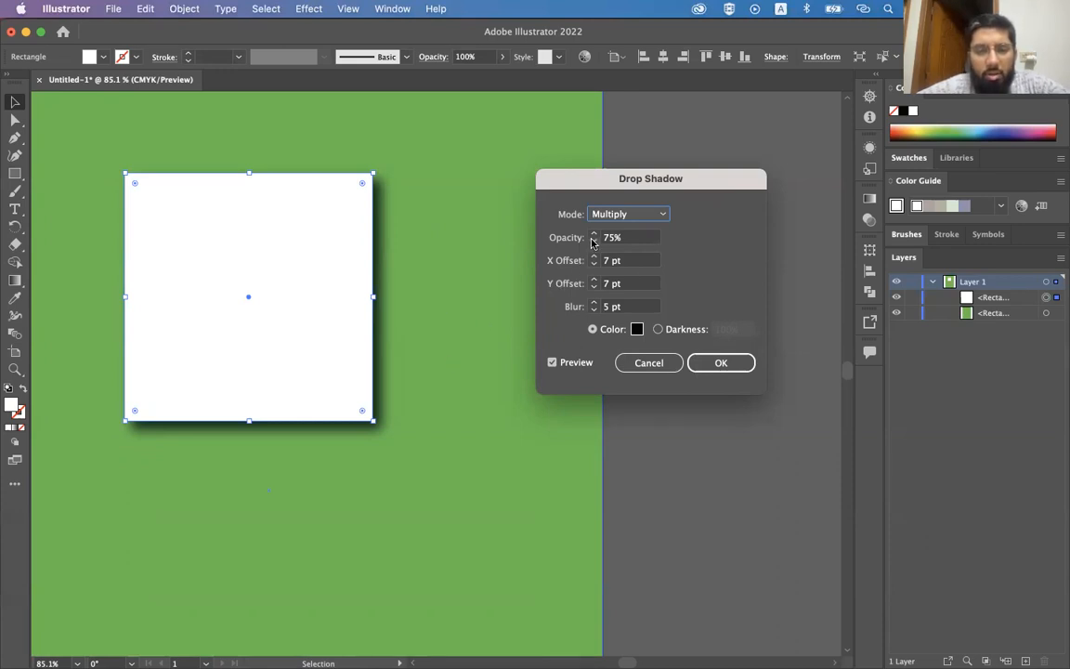
pyautogui.moveTo(613, 180); pyautogui.dragTo(533, 182)
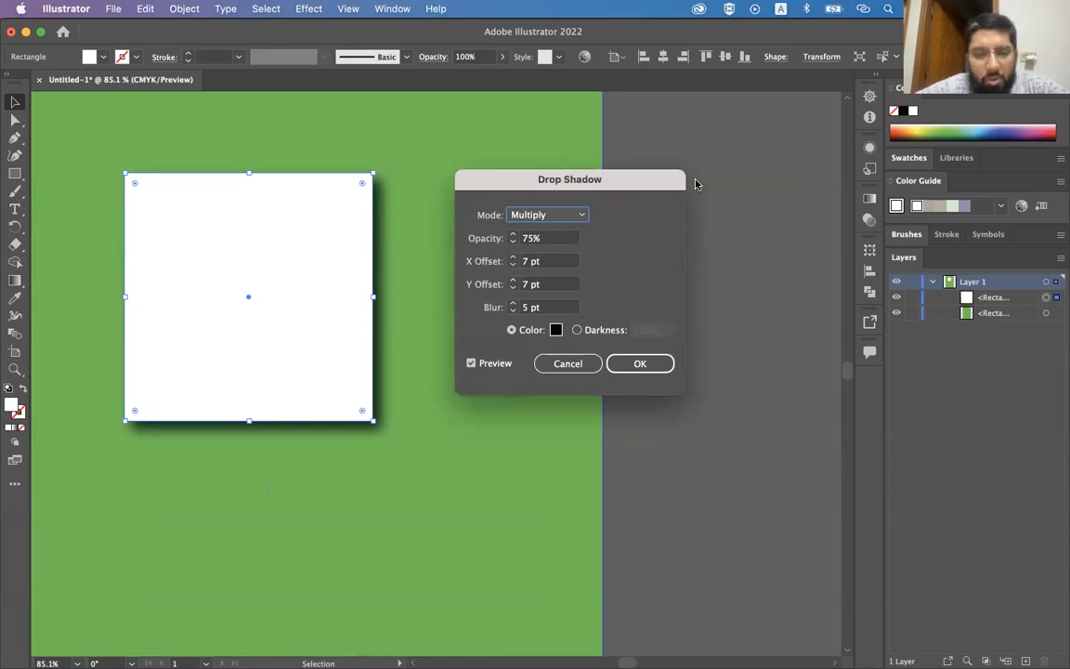
# Step: Try a faint drop shadow by lowering its opacity to 10%
pyautogui.click(512, 242)
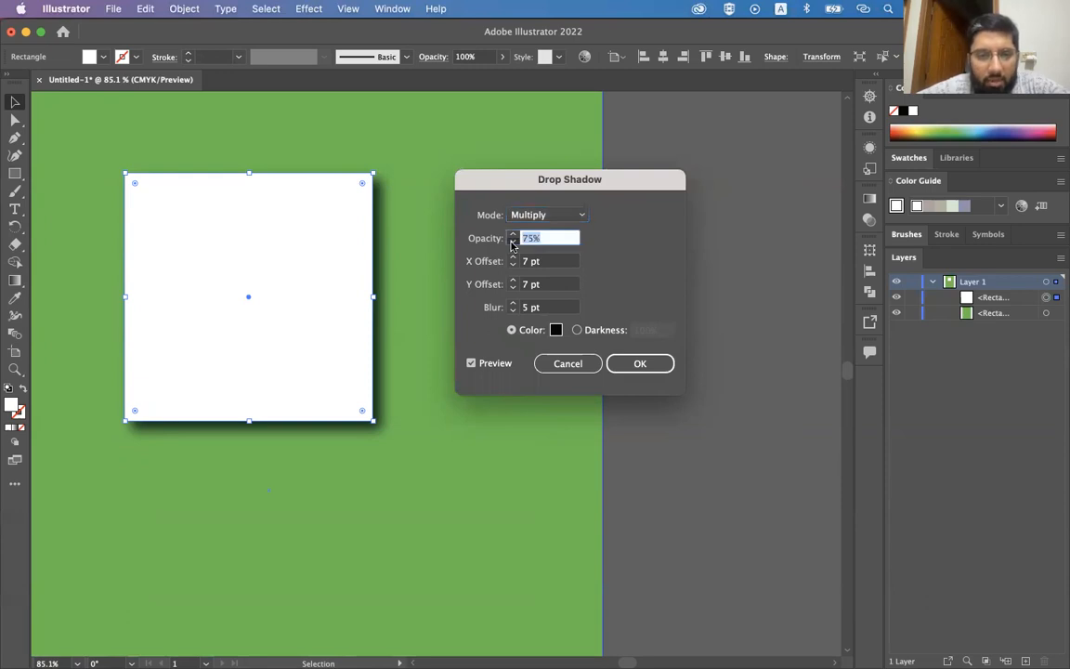
pyautogui.click(512, 244)
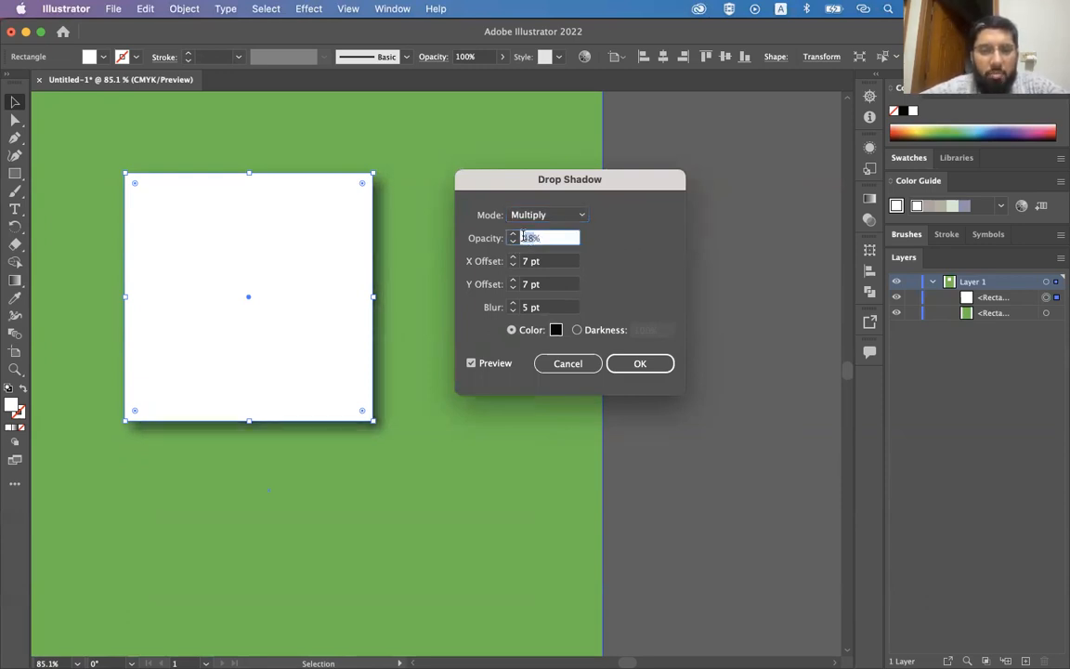
pyautogui.write('10')
pyautogui.press('Tab')
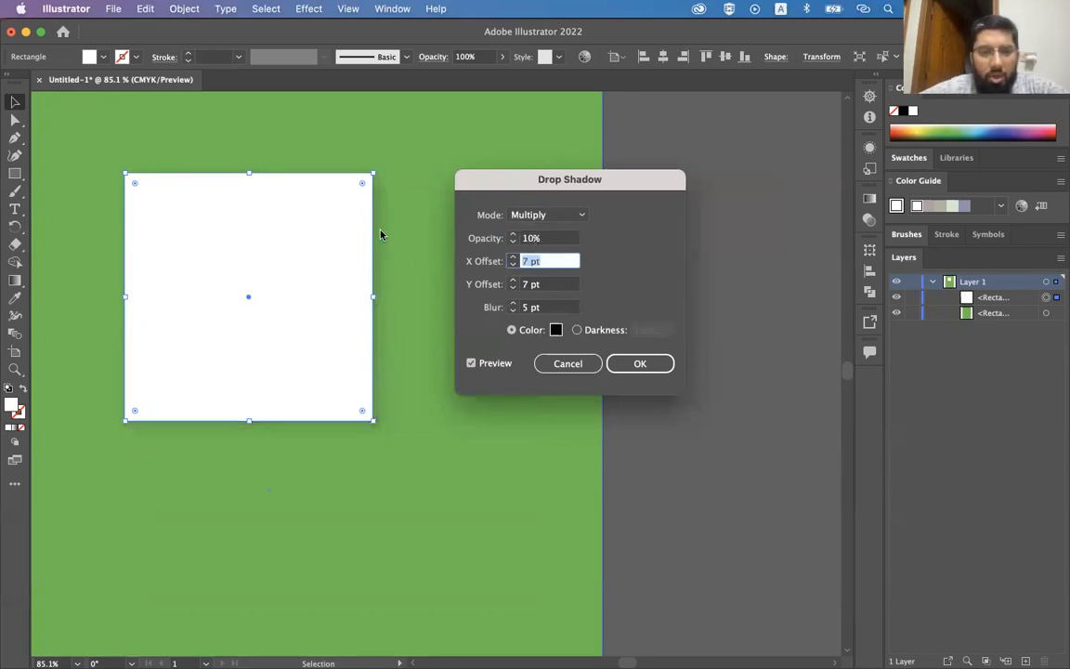
# Step: Set the drop shadow's opacity to 100%
pyautogui.doubleClick(529, 238)
pyautogui.write('100')
pyautogui.press('Tab')
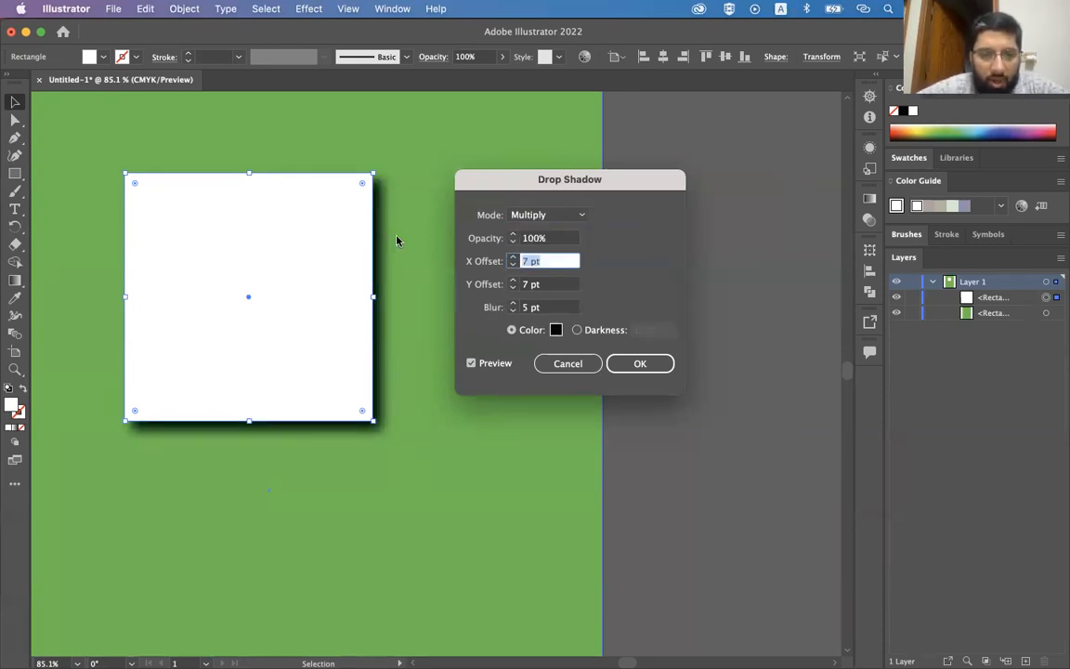
pyautogui.doubleClick(531, 238)
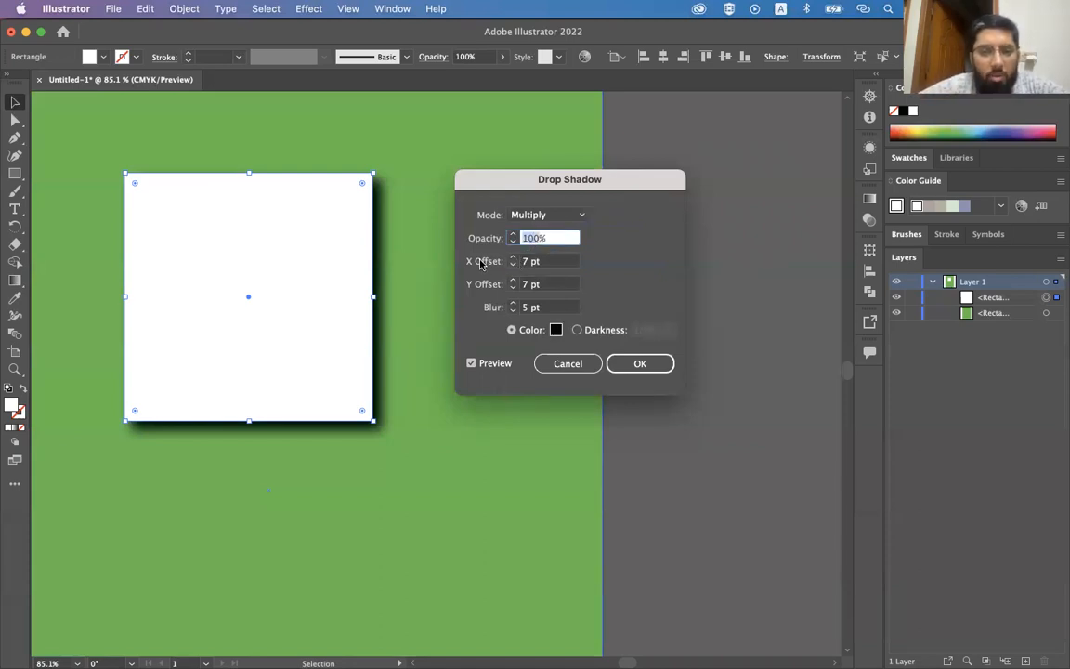
# Step: Try horizontal shadow offsets of 20 pt and 40 pt
pyautogui.click(528, 262)
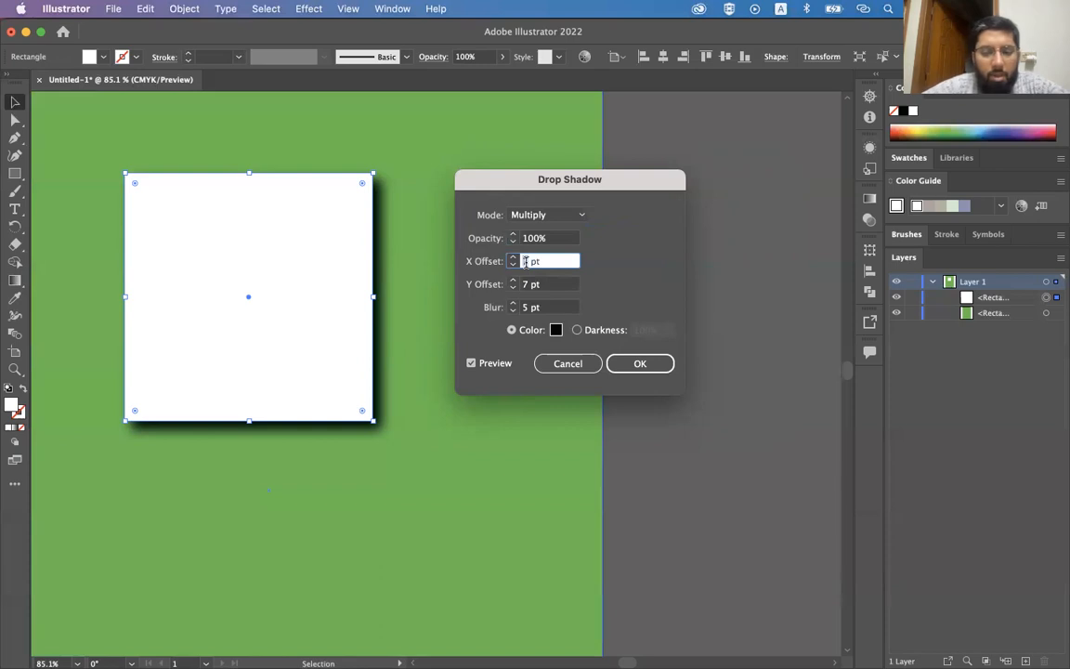
pyautogui.write('20')
pyautogui.press('Tab')
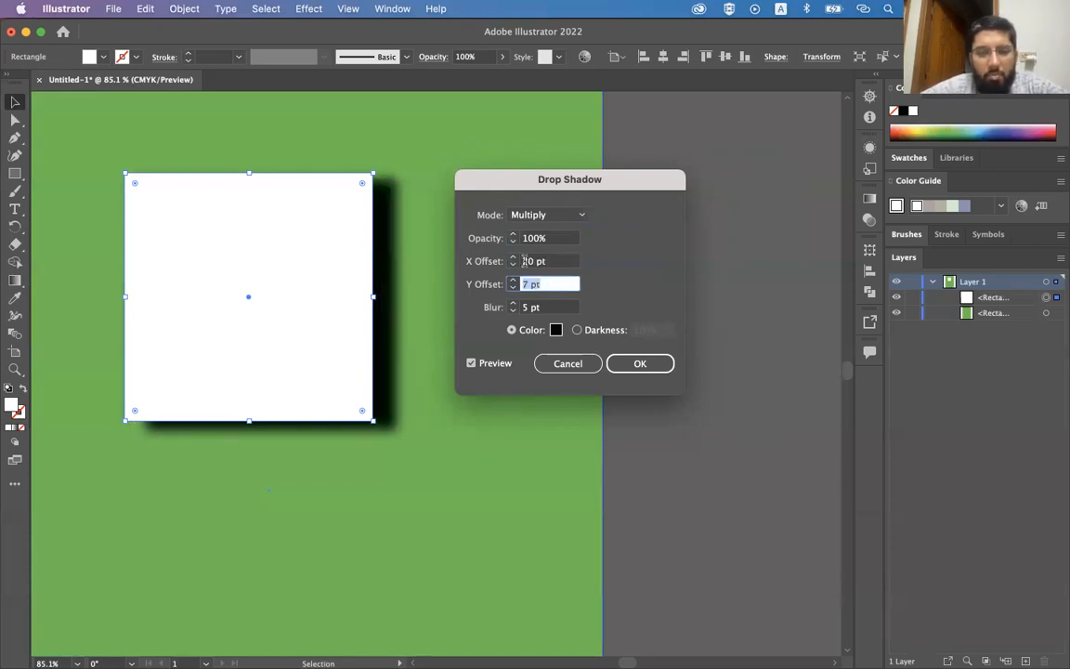
pyautogui.doubleClick(525, 262)
pyautogui.write('40')
pyautogui.press('Tab')
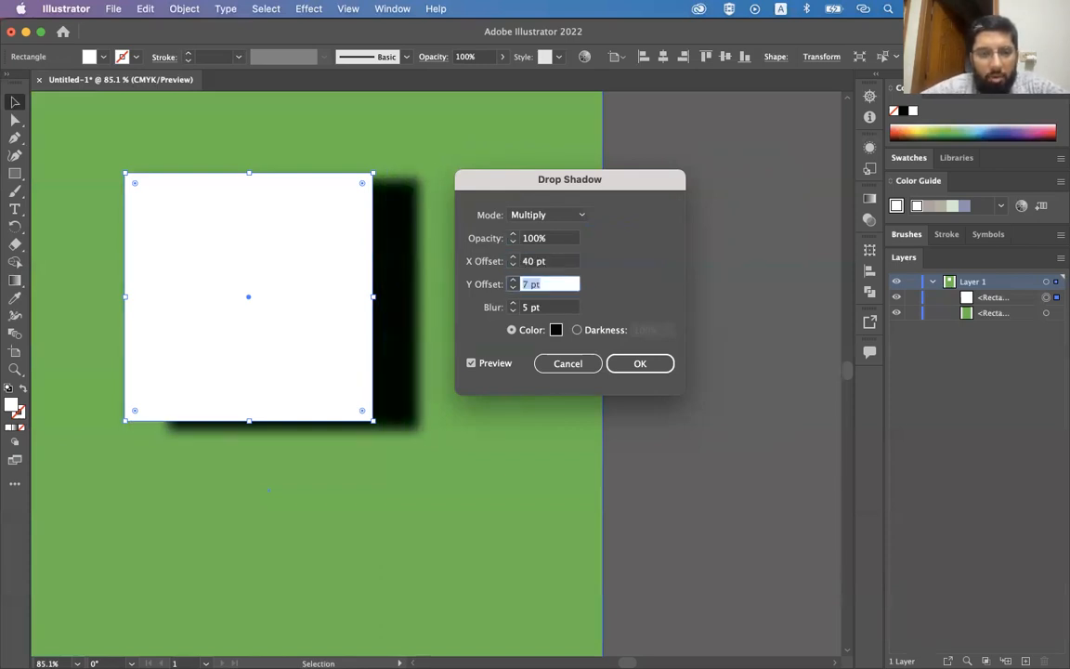
# Step: Nudge the shadow's X offset up and down in small increments, ending at 43 pt
pyautogui.click(513, 258)
pyautogui.click(513, 258)
pyautogui.click(513, 258)
pyautogui.click(513, 257)
pyautogui.click(513, 258)
pyautogui.click(512, 258)
pyautogui.click(513, 264)
pyautogui.click(512, 265)
pyautogui.click(513, 265)
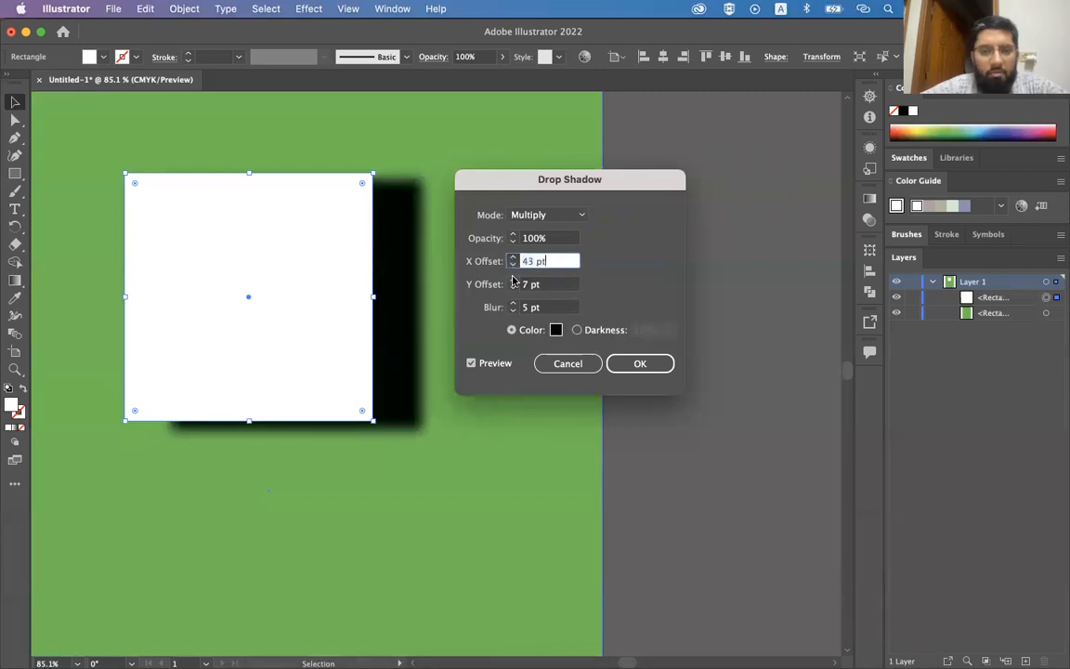
# Step: Raise the shadow's Y offset in small increments to 11 pt and then set it to 100 pt
pyautogui.click(513, 280)
pyautogui.click(513, 281)
pyautogui.click(513, 280)
pyautogui.click(513, 280)
pyautogui.click(513, 280)
pyautogui.click(512, 287)
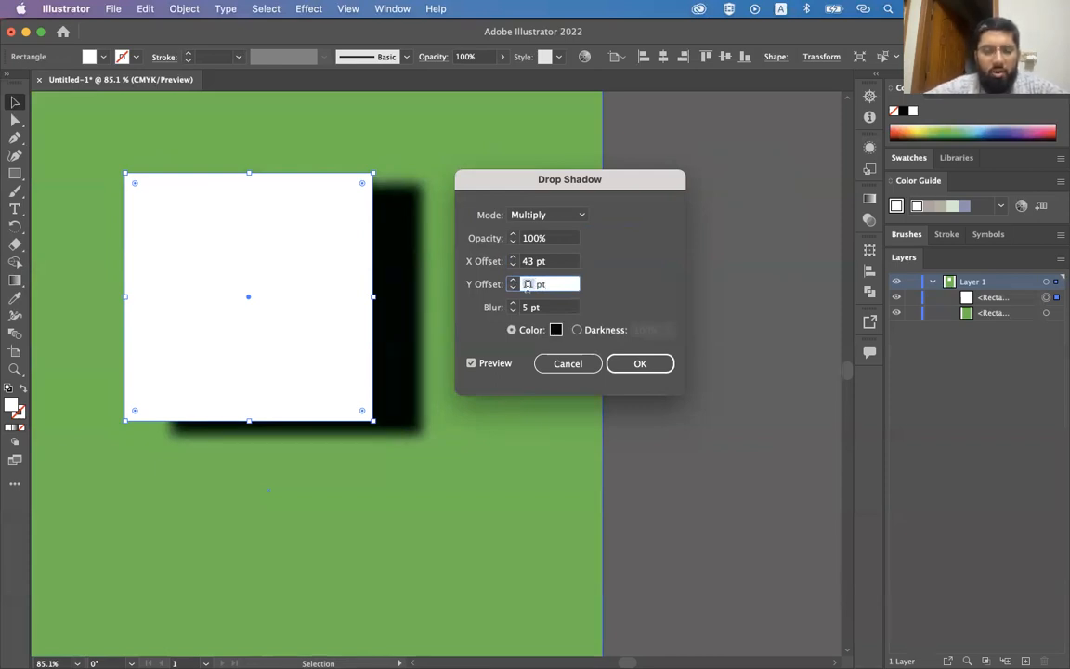
pyautogui.write('1')
pyautogui.press('Tab')
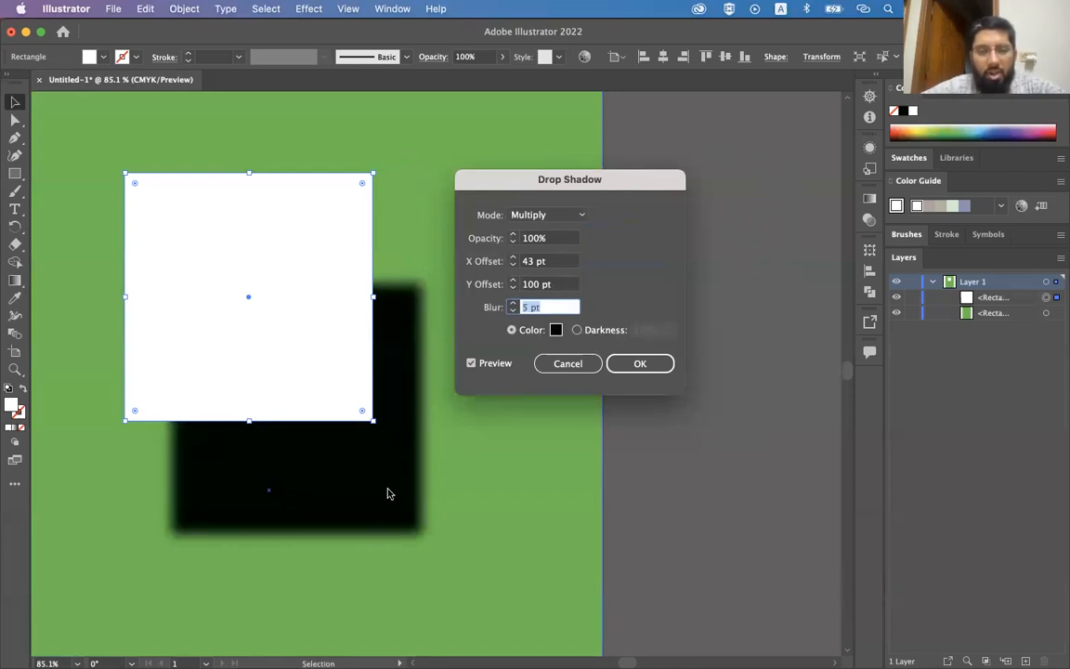
# Step: Shift the shadow up and left of the square with a Y offset of -40 pt and an X offset of -57 pt
pyautogui.click(512, 289)
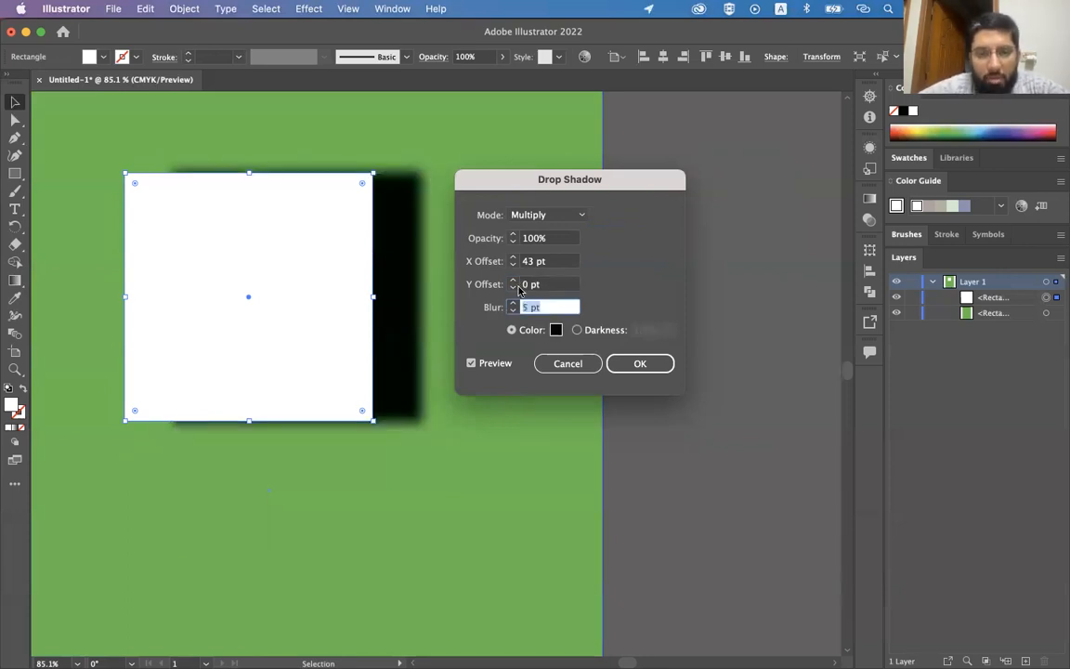
pyautogui.click(512, 288)
pyautogui.moveTo(513, 289); pyautogui.dragTo(513, 289)
pyautogui.click(531, 264)
pyautogui.write('0')
pyautogui.press('Tab')
pyautogui.click(514, 266)
pyautogui.moveTo(513, 267); pyautogui.dragTo(518, 268)
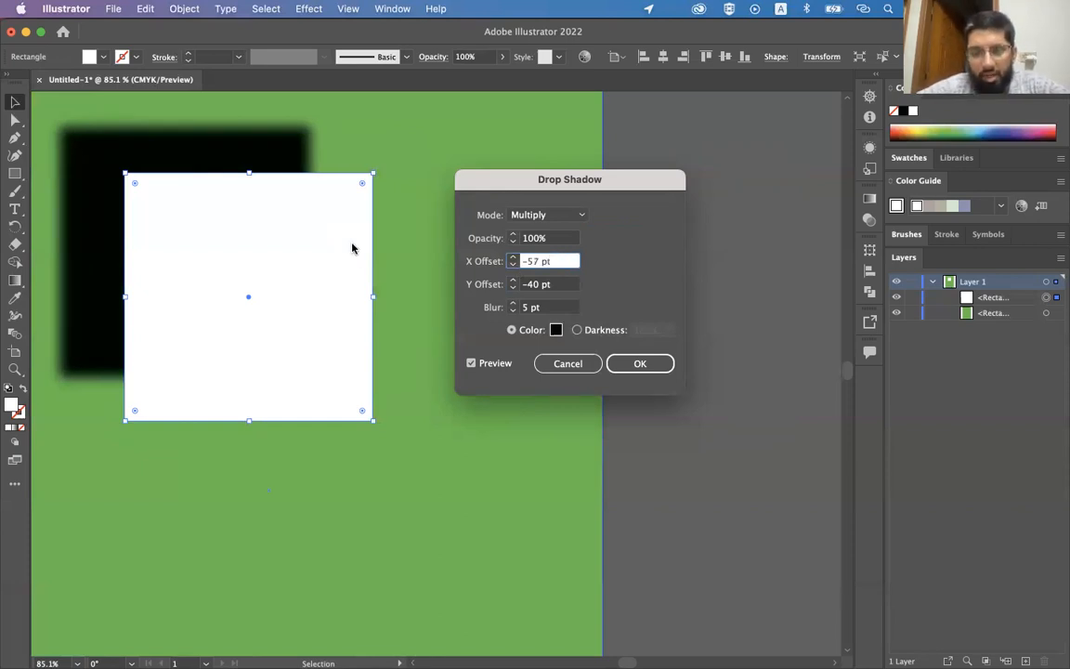
# Step: Set the shadow's X and Y offsets to 12 pt and its blur to 0 pt
pyautogui.moveTo(515, 308); pyautogui.dragTo(513, 261)
pyautogui.click(511, 261)
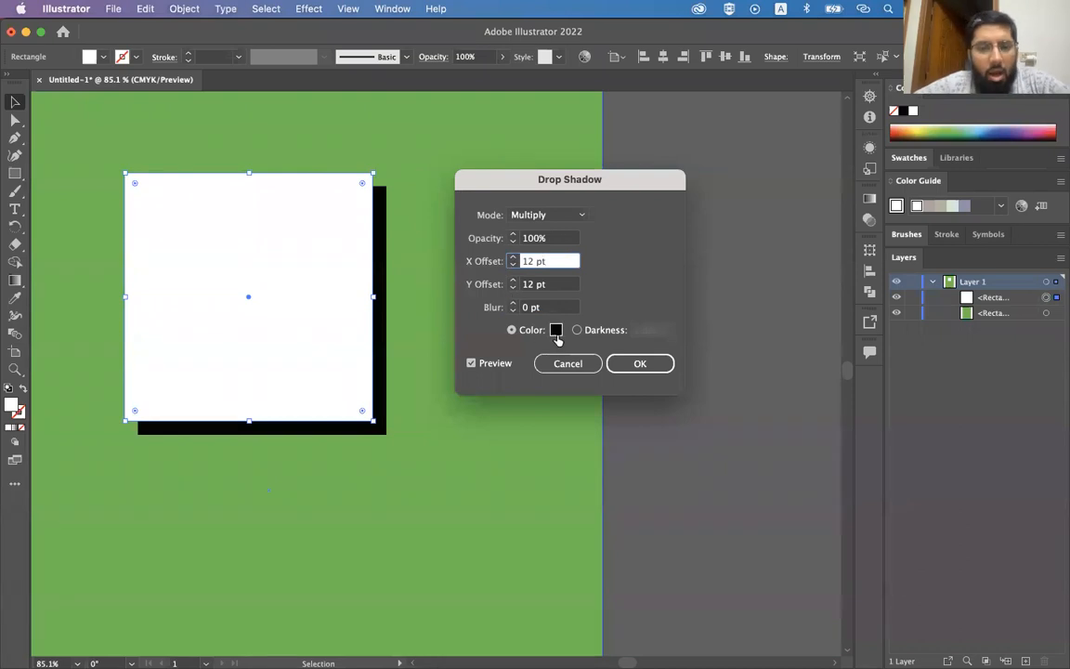
# Step: Open the shadow's colour, change only its hue to 210°, and accept it
pyautogui.click(555, 331)
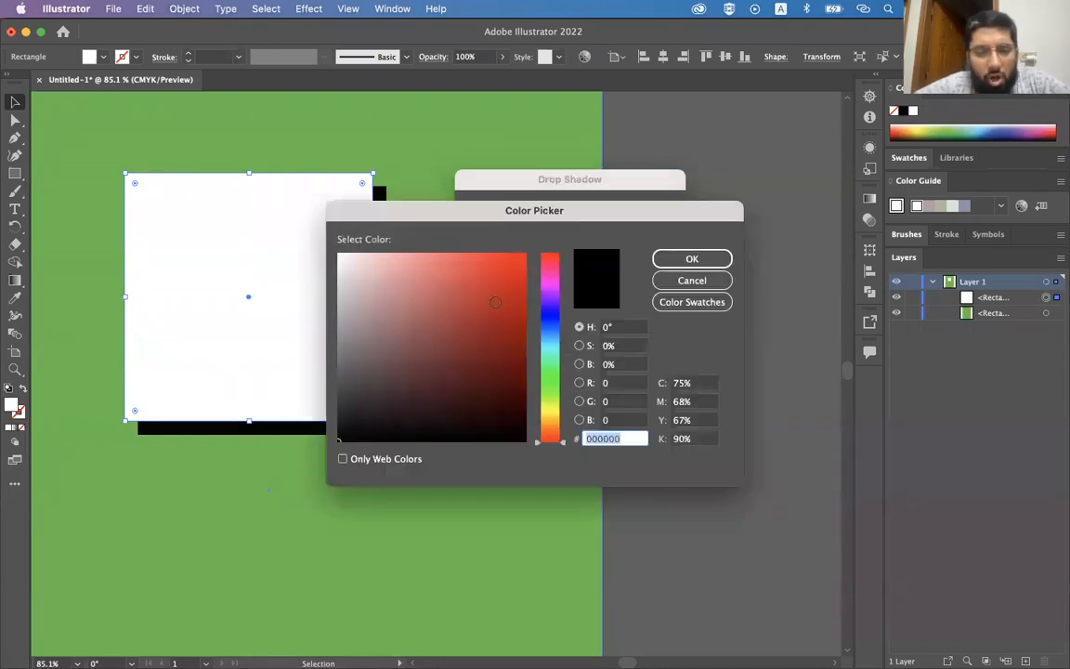
pyautogui.moveTo(427, 215); pyautogui.dragTo(596, 213)
pyautogui.click(715, 333)
pyautogui.moveTo(671, 306); pyautogui.dragTo(725, 229)
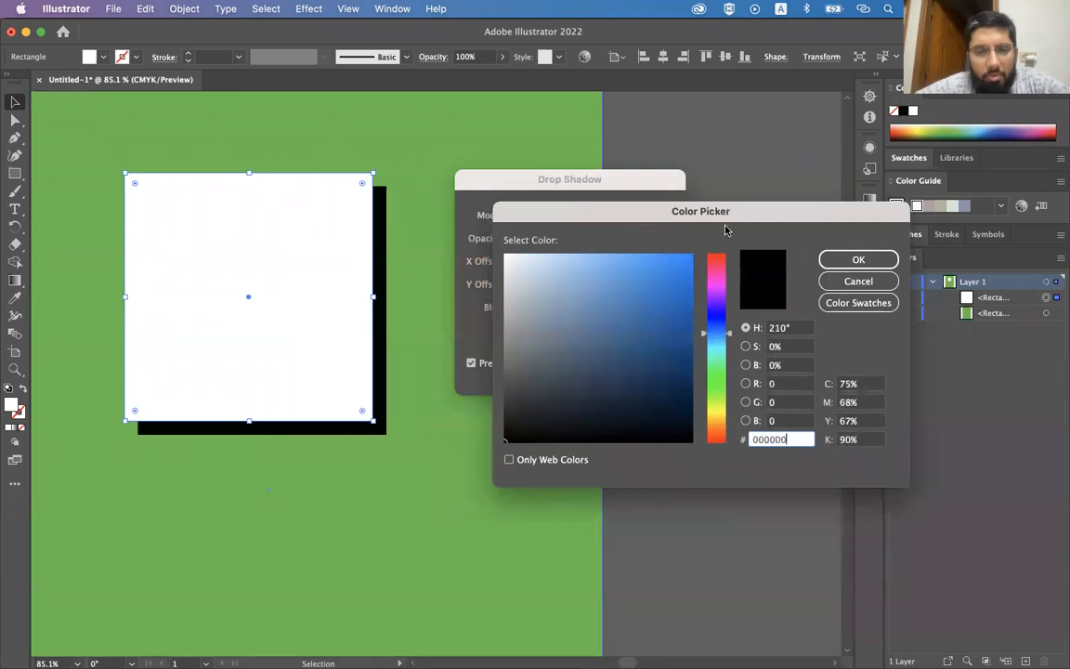
pyautogui.click(834, 259)
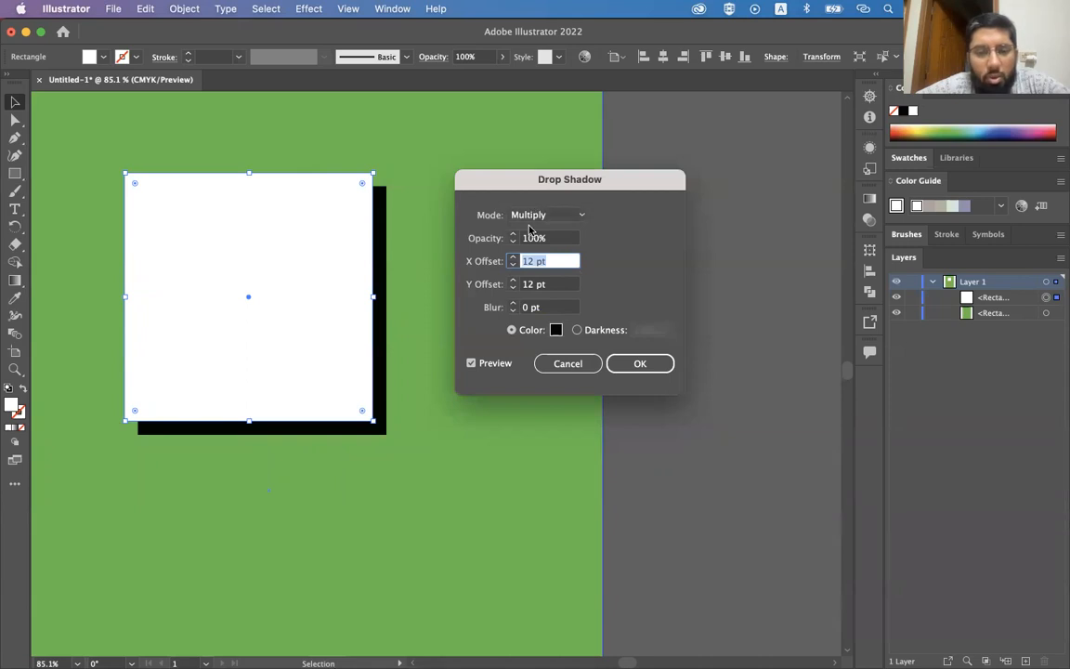
# Step: Set the drop shadow's blend mode to Normal
pyautogui.click(489, 218)
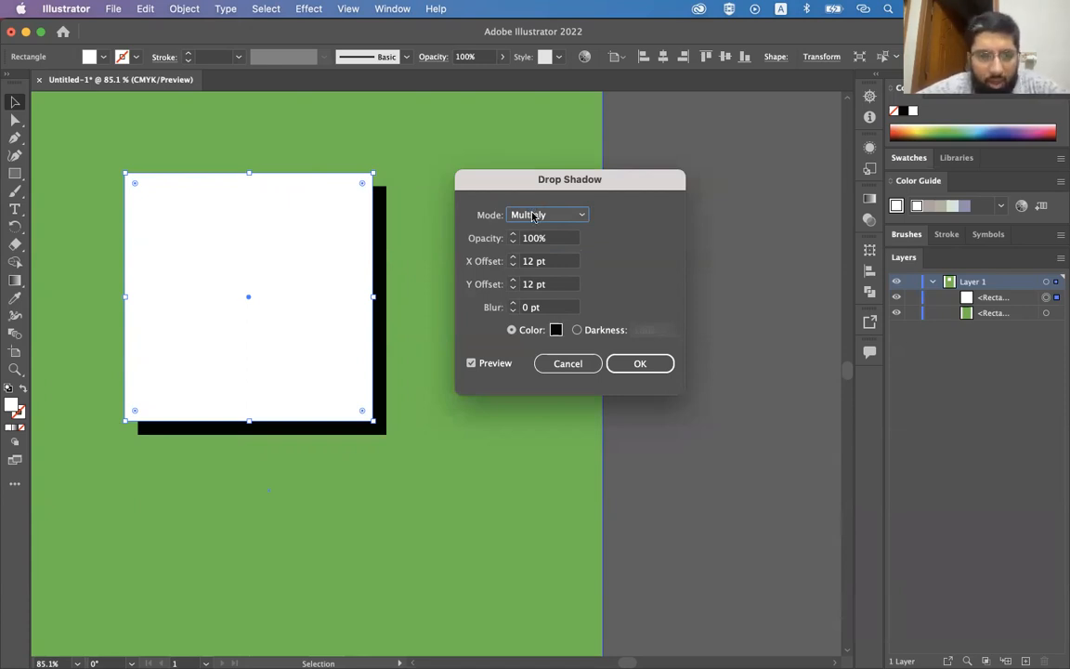
pyautogui.click(534, 216)
pyautogui.click(533, 231)
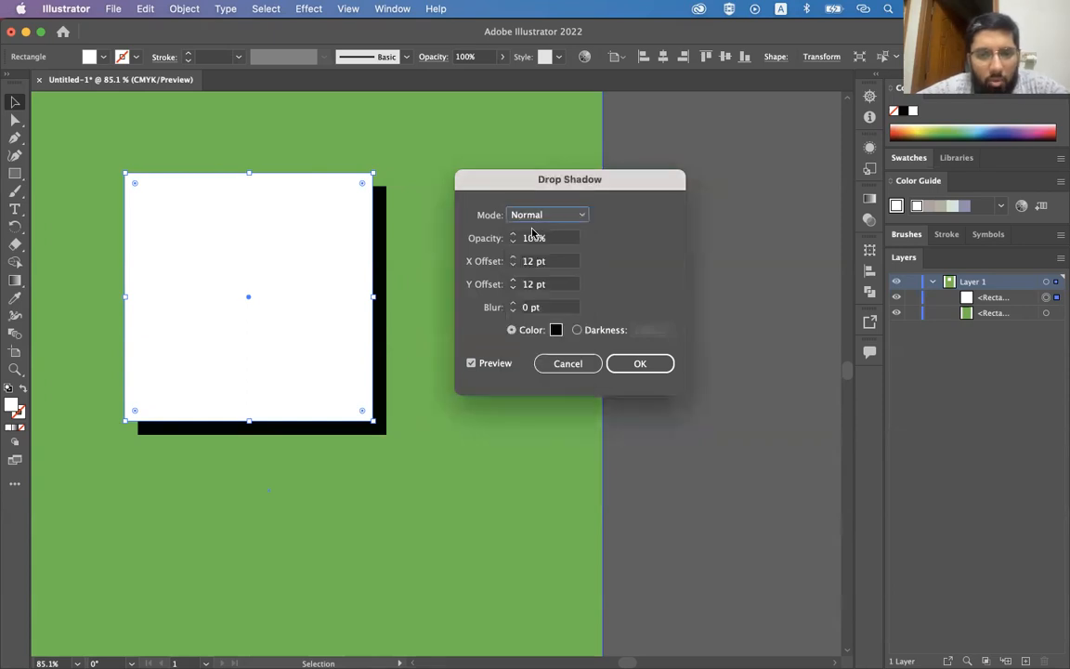
# Step: Change the drop shadow's colour to red CE0F2F
pyautogui.click(555, 330)
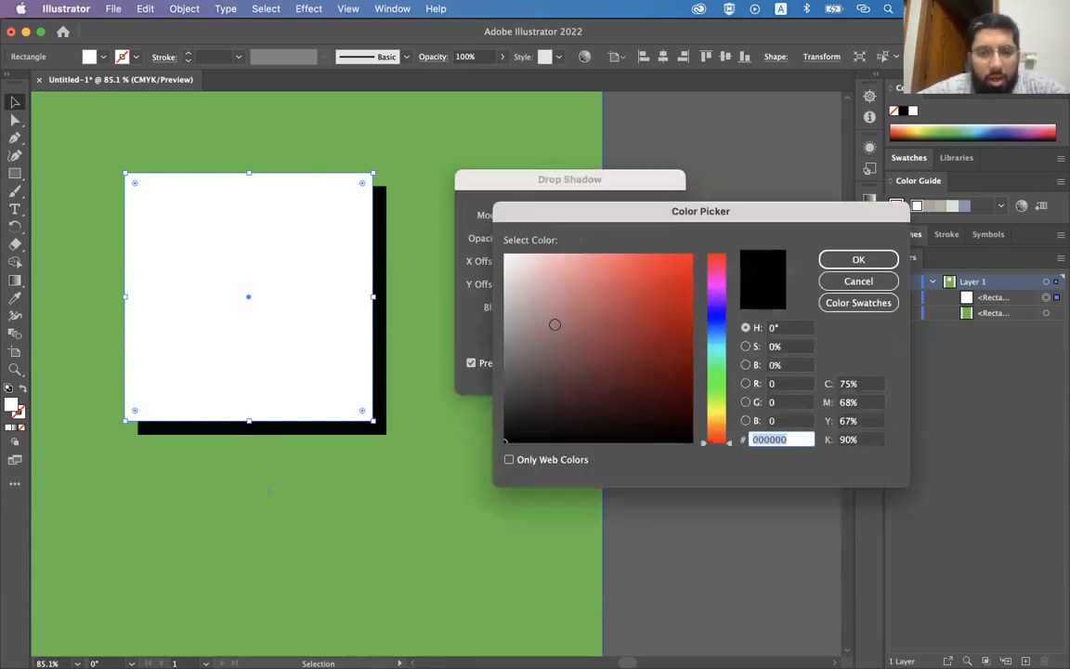
pyautogui.click(709, 295)
pyautogui.click(680, 289)
pyautogui.click(716, 258)
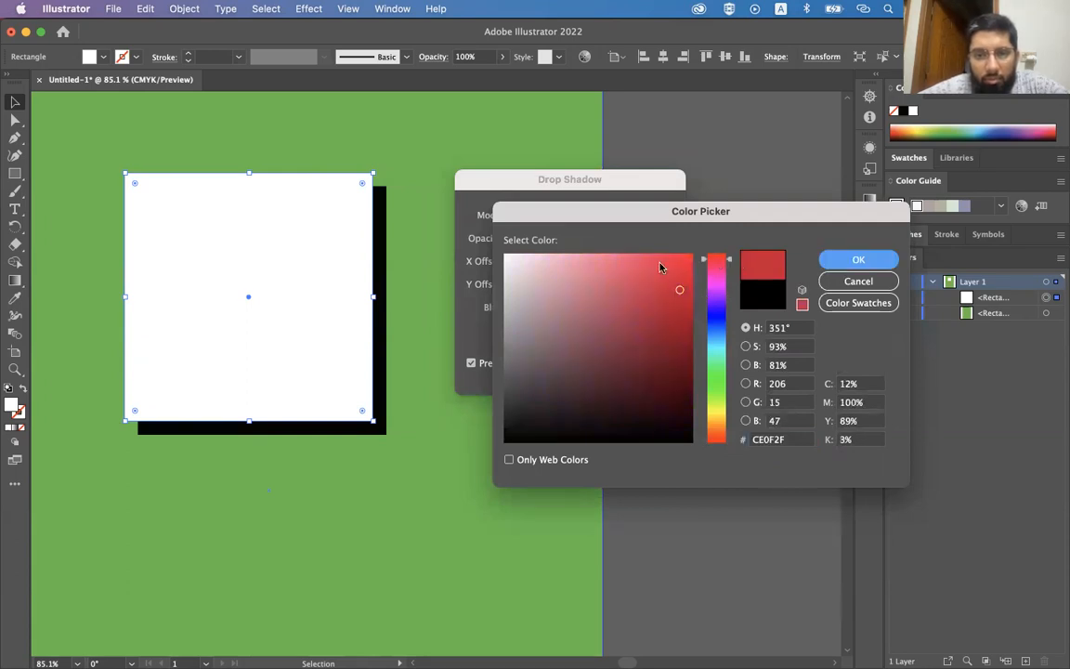
pyautogui.click(858, 259)
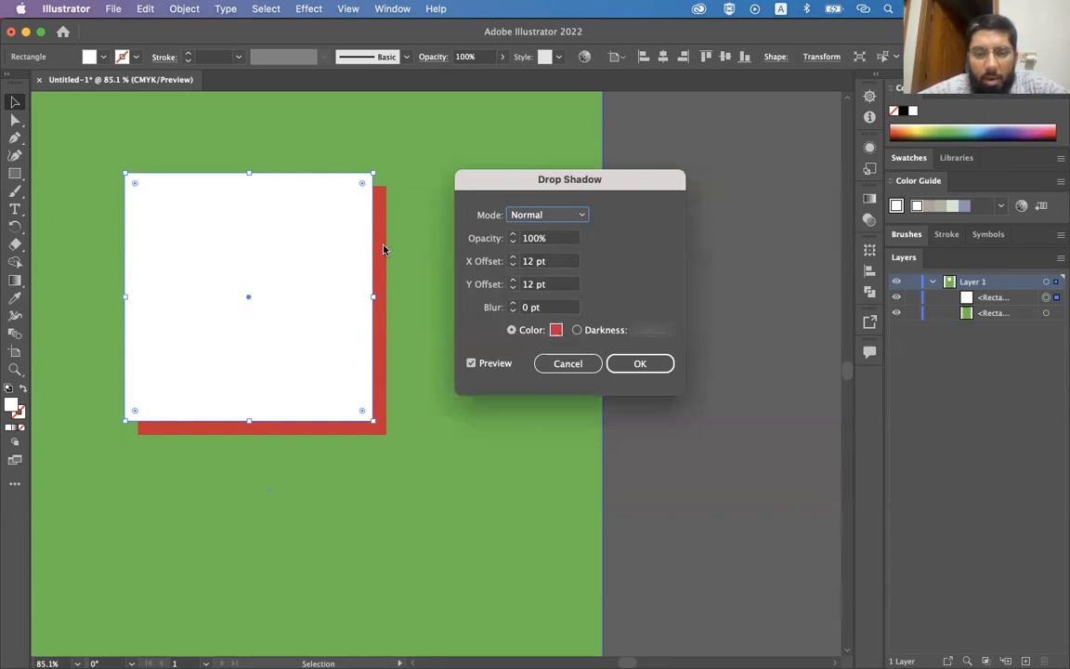
# Step: Try the Multiply, Screen, Overlay, Soft Light and Hard Light blend modes on the red shadow
pyautogui.click(557, 215)
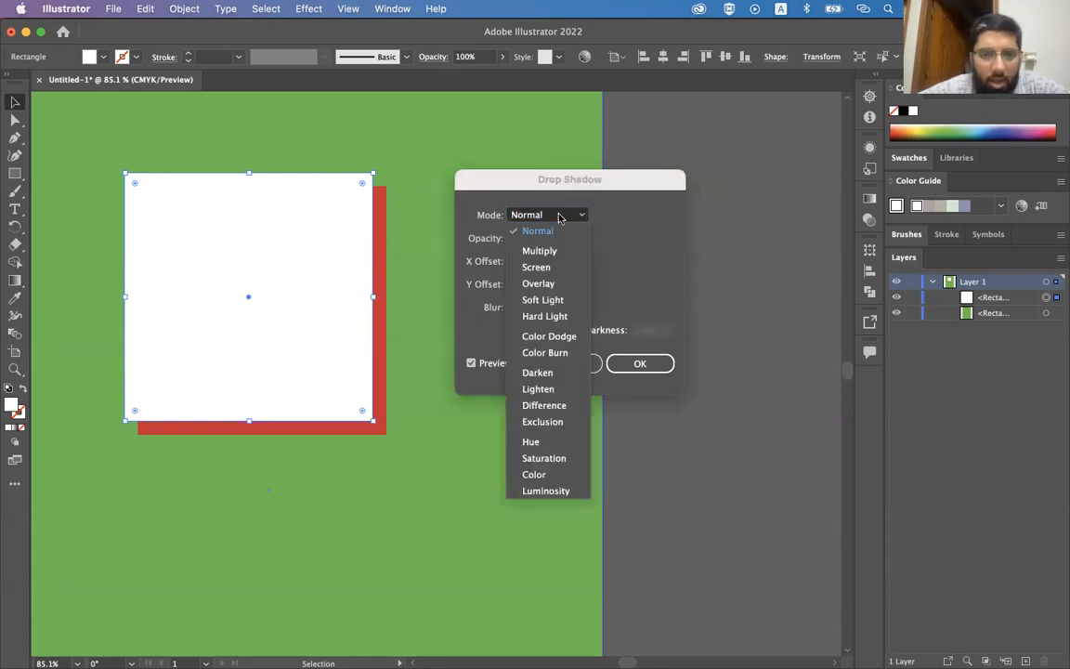
pyautogui.click(540, 251)
pyautogui.click(548, 214)
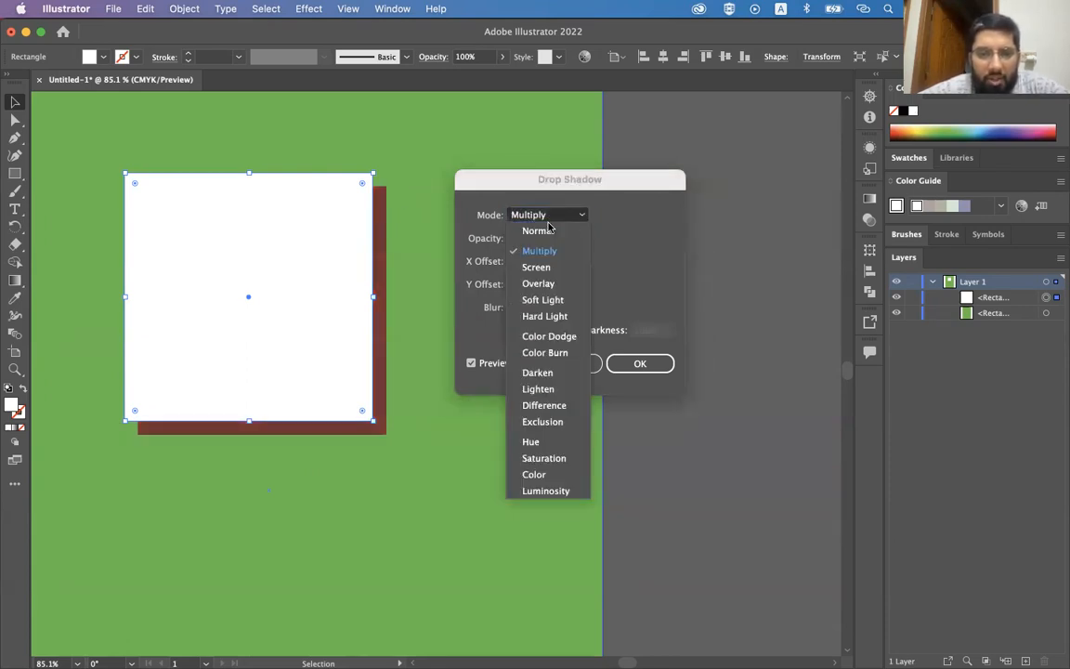
pyautogui.click(539, 265)
pyautogui.click(549, 216)
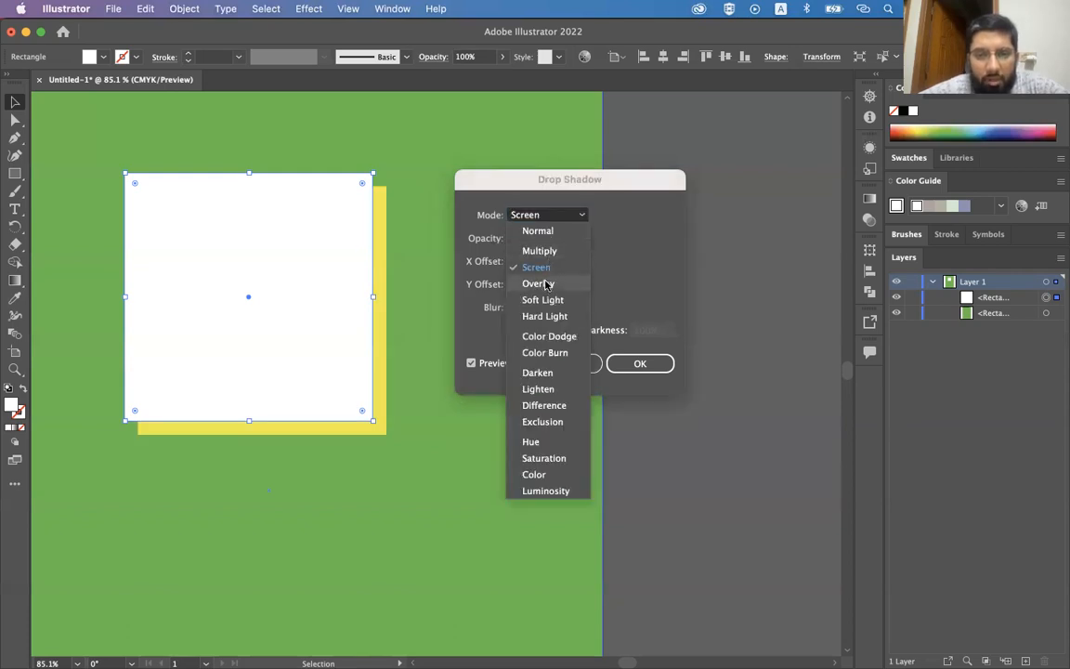
pyautogui.click(556, 282)
pyautogui.click(551, 219)
pyautogui.click(543, 299)
pyautogui.click(550, 216)
pyautogui.click(549, 317)
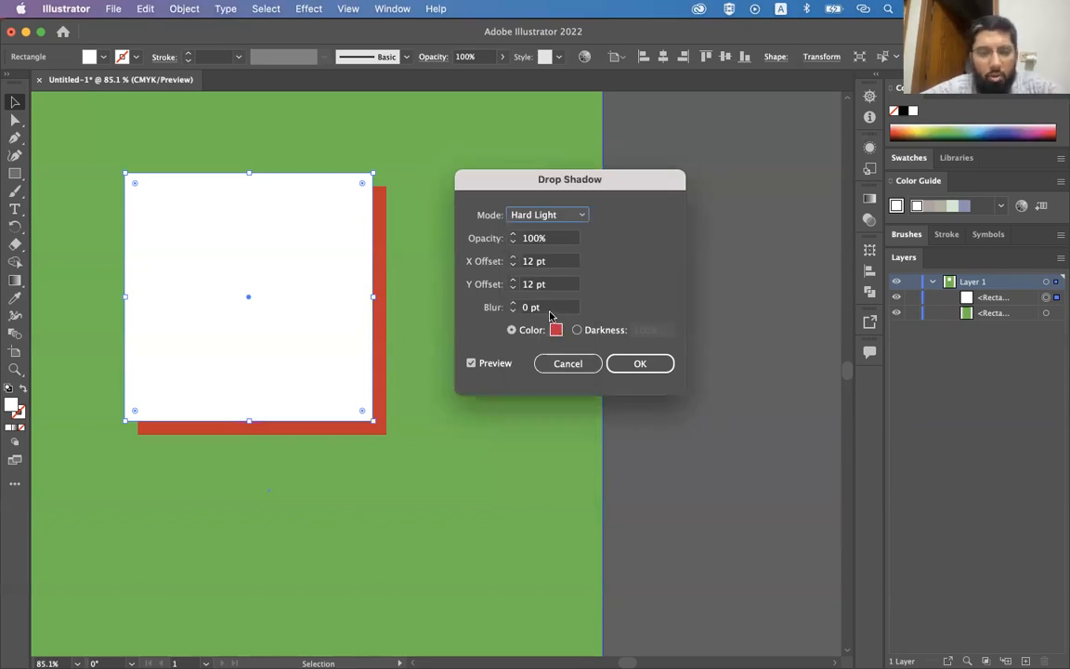
# Step: Set the shadow's blend mode to Color Dodge and apply the Drop Shadow effect
pyautogui.click(513, 214)
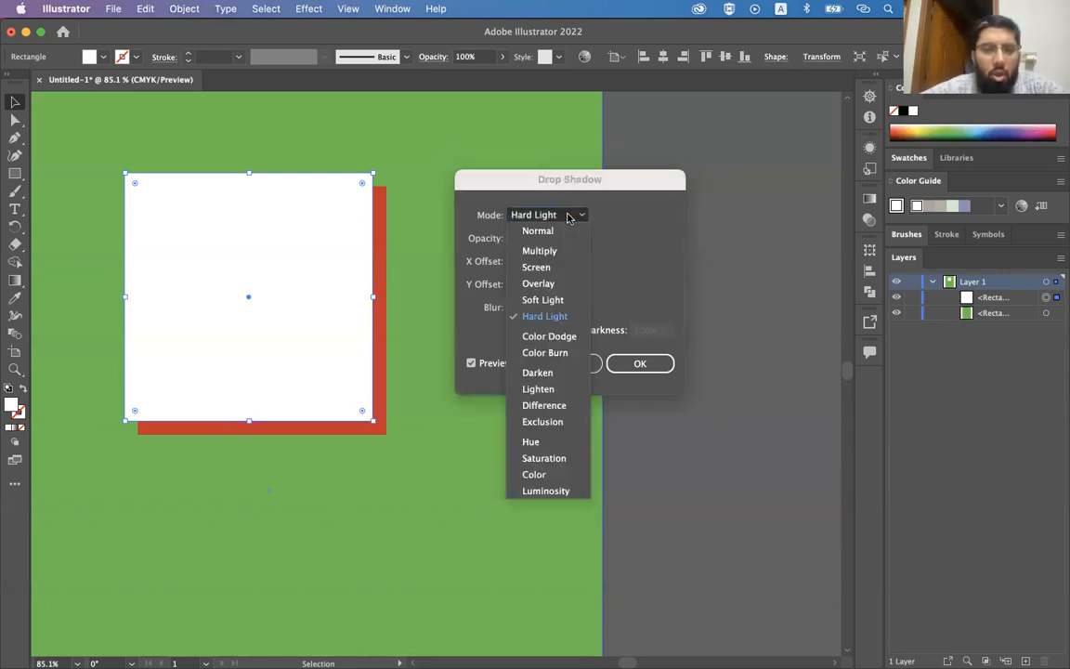
pyautogui.click(548, 337)
pyautogui.click(637, 364)
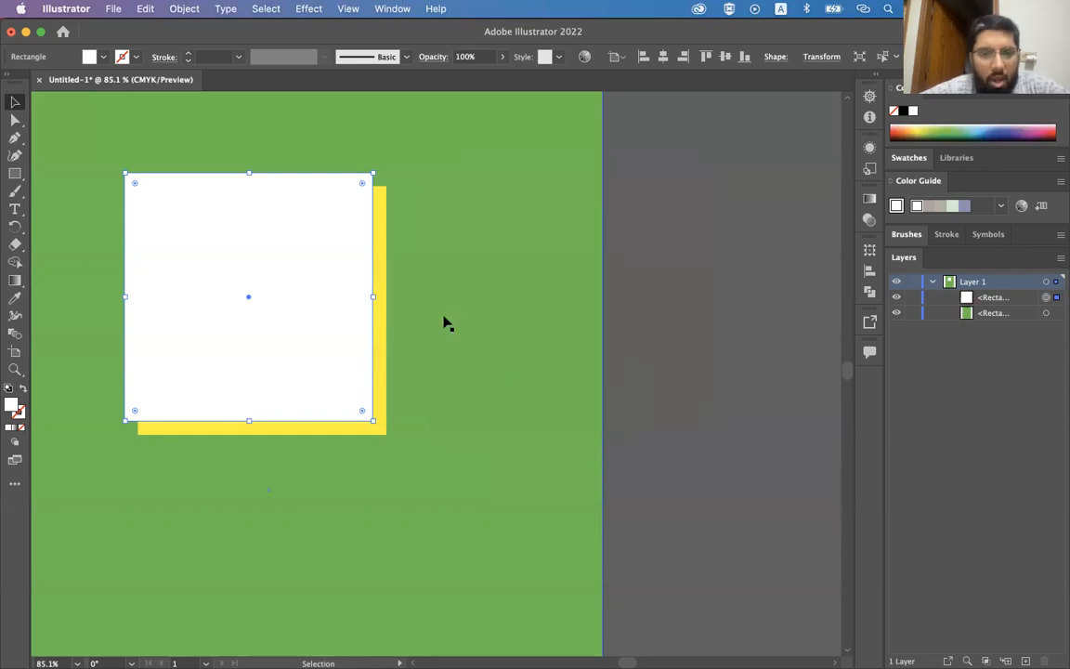
# Step: Select the green background and try several fill colours from the colour spectrum, ending with blue
pyautogui.click(440, 314)
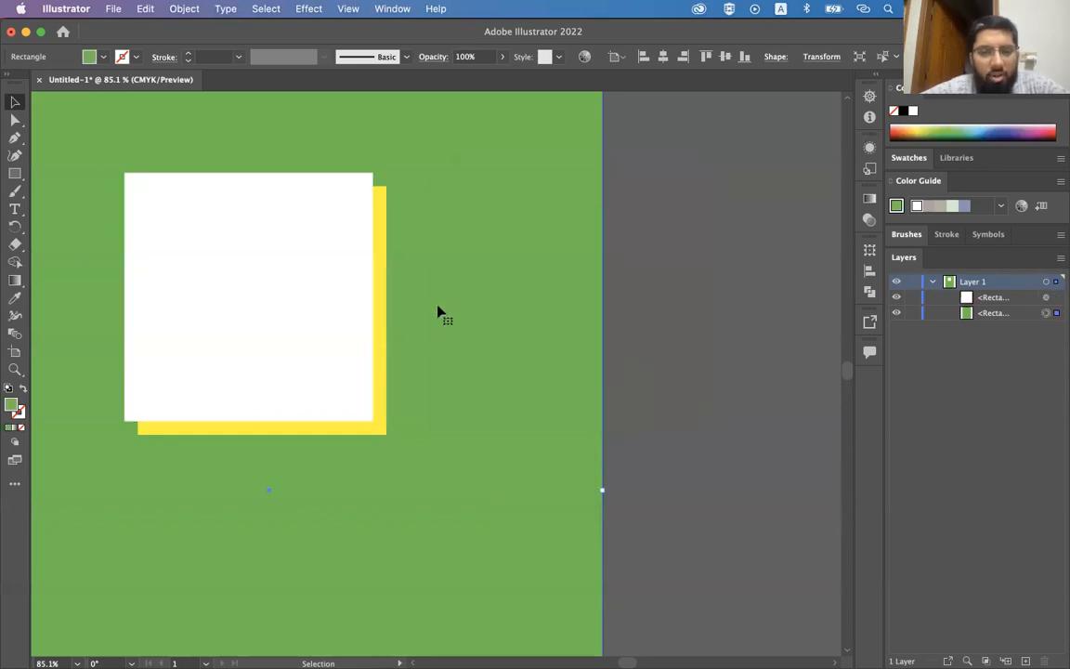
pyautogui.click(913, 128)
pyautogui.click(964, 127)
pyautogui.click(1001, 128)
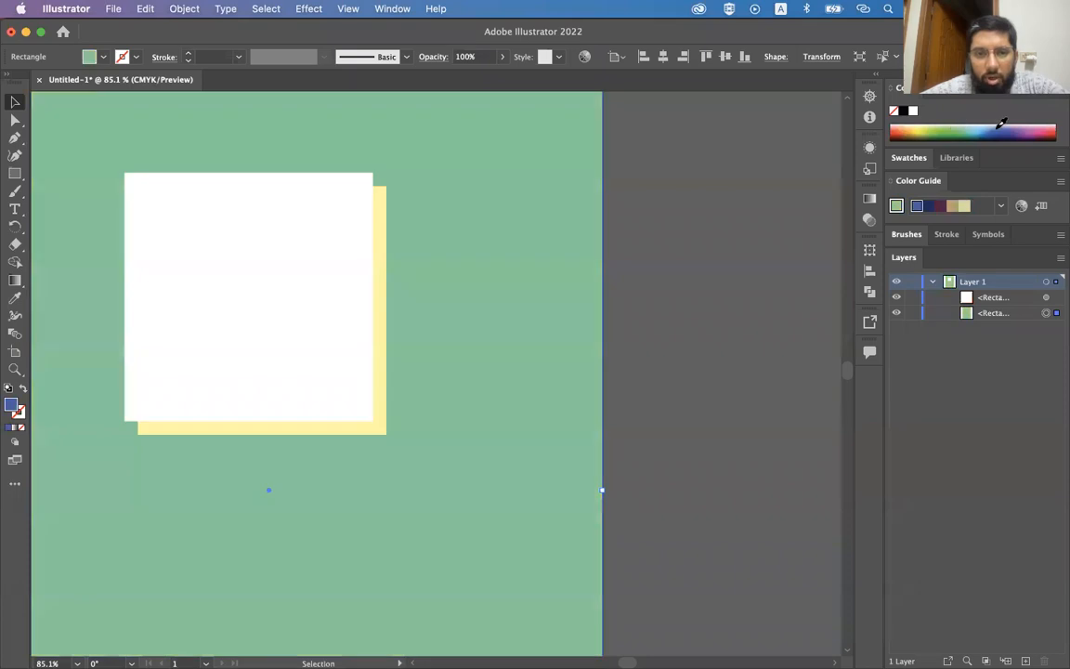
pyautogui.click(1033, 125)
pyautogui.press('super+z')
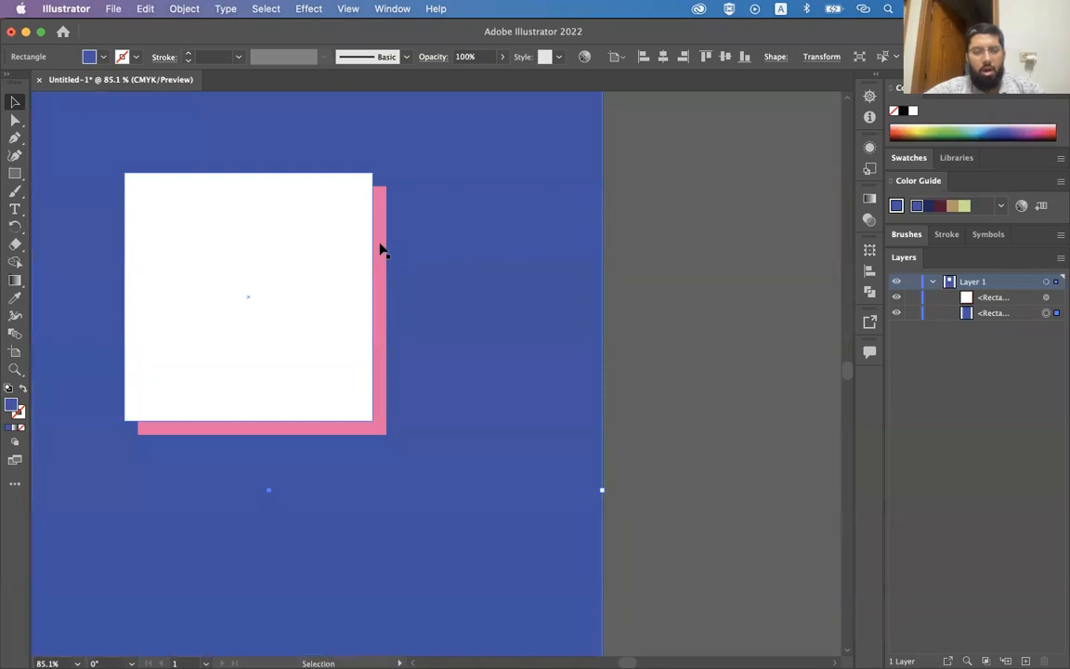
# Step: Select the white square and open its existing Drop Shadow effect for editing
pyautogui.click(347, 259)
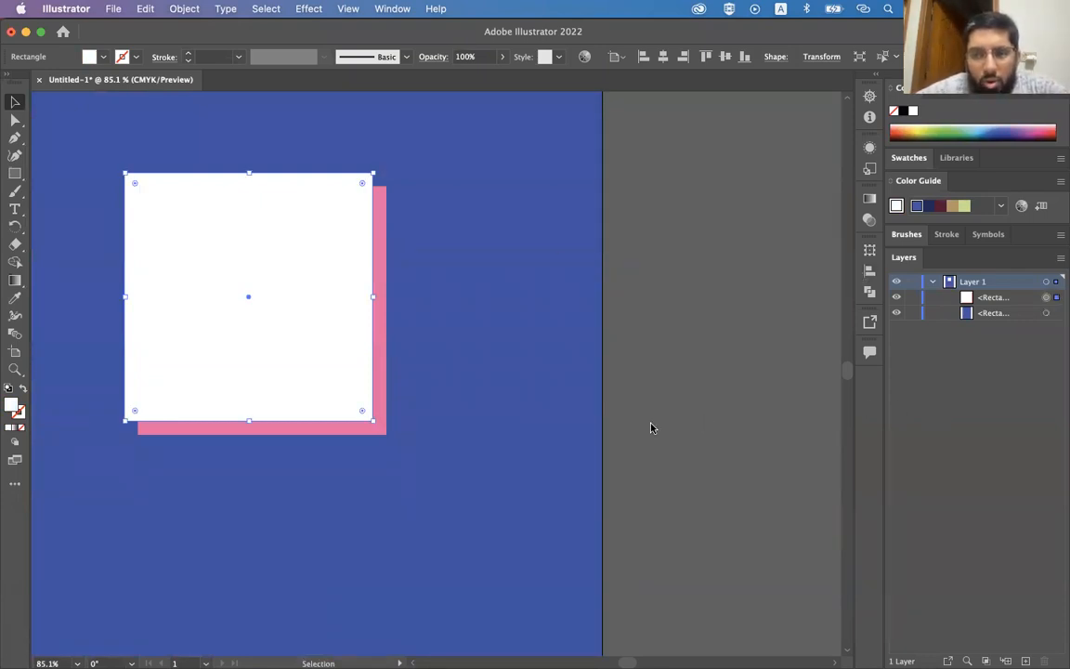
pyautogui.click(868, 220)
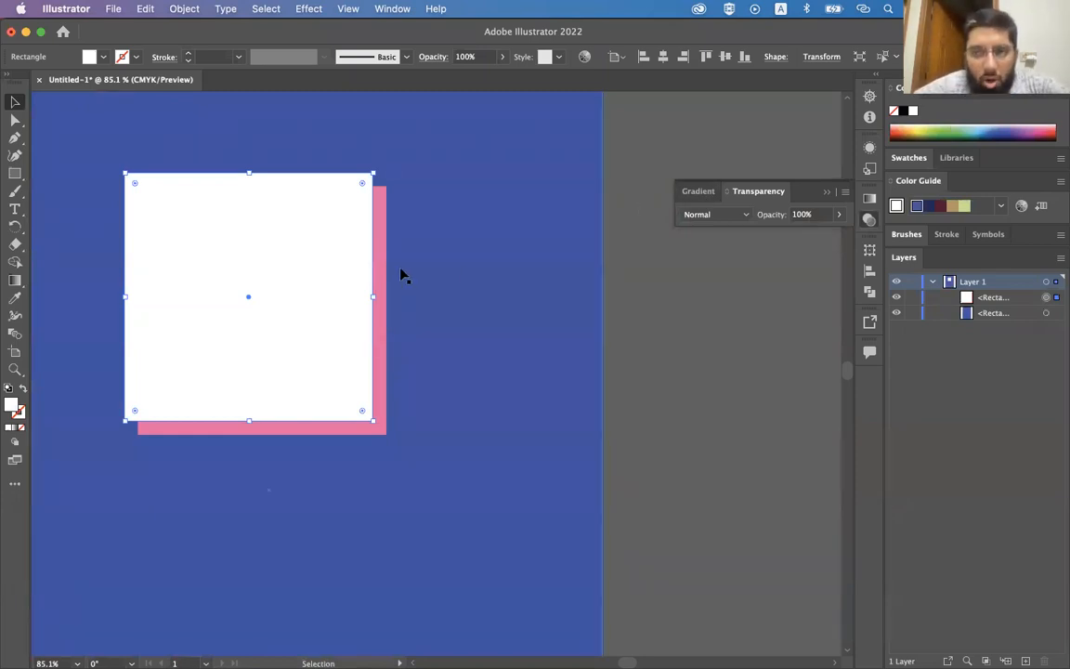
pyautogui.click(870, 146)
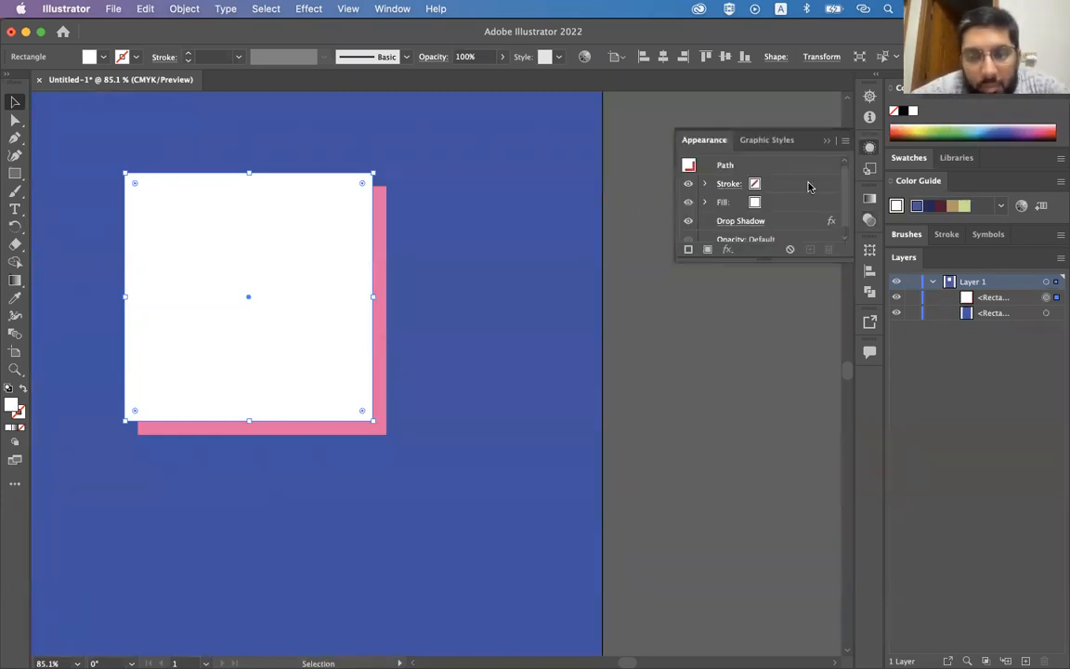
pyautogui.click(870, 149)
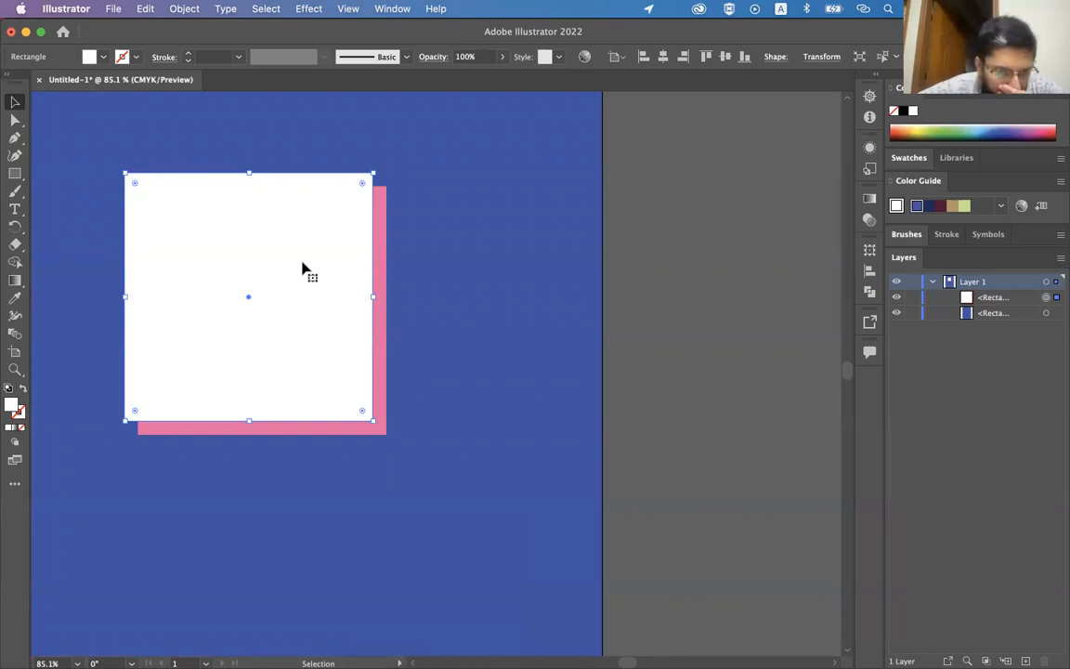
pyautogui.click(308, 7)
pyautogui.click(308, 7)
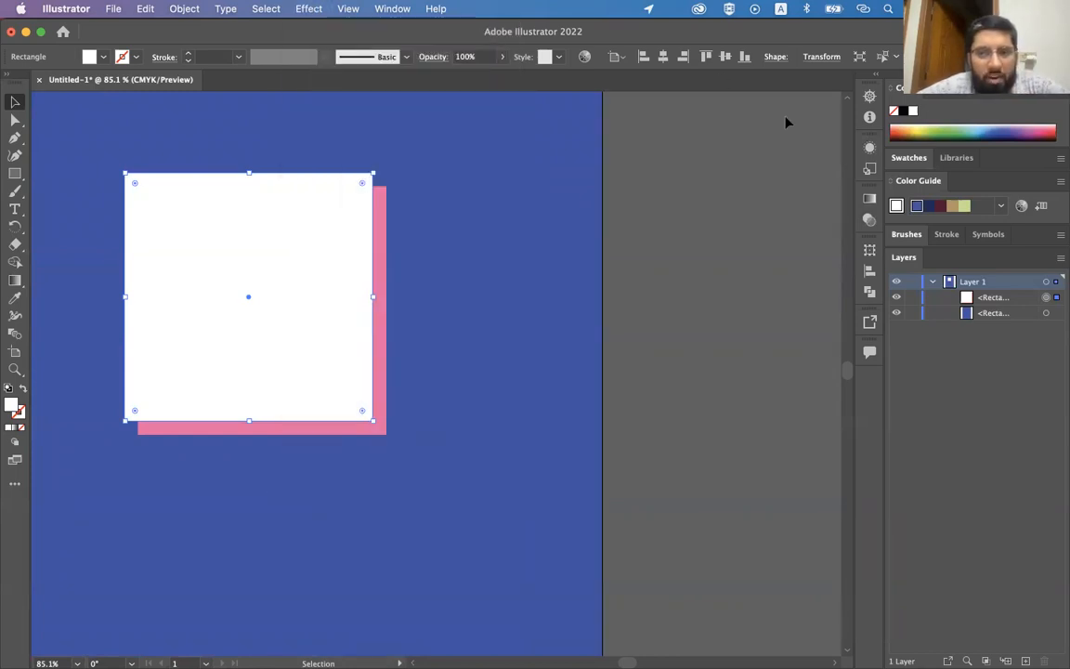
pyautogui.click(869, 147)
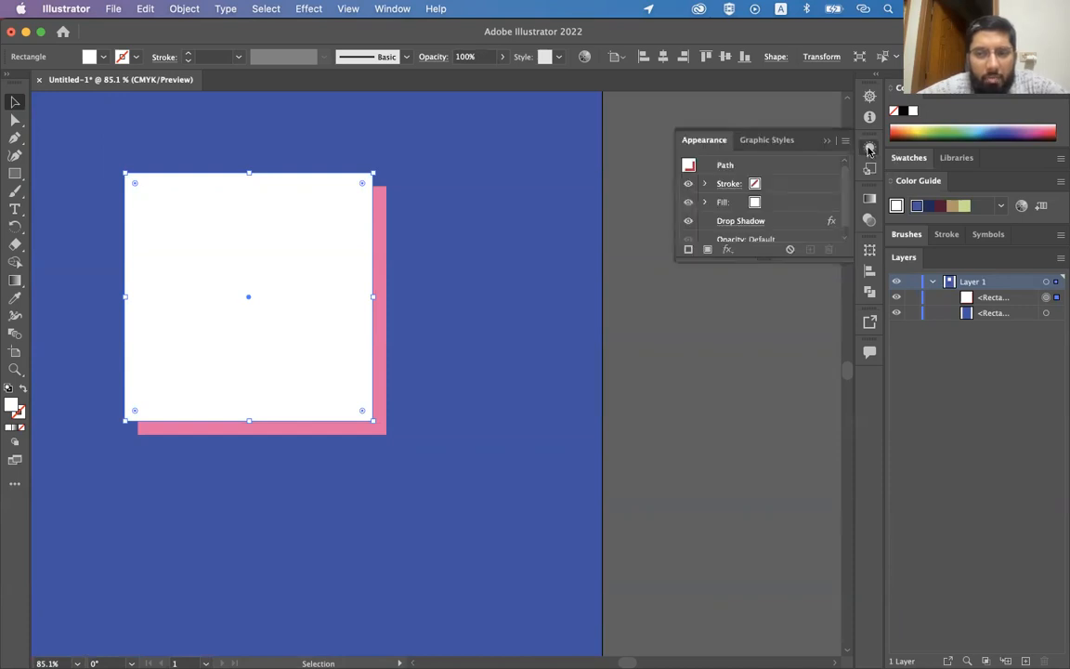
pyautogui.click(740, 215)
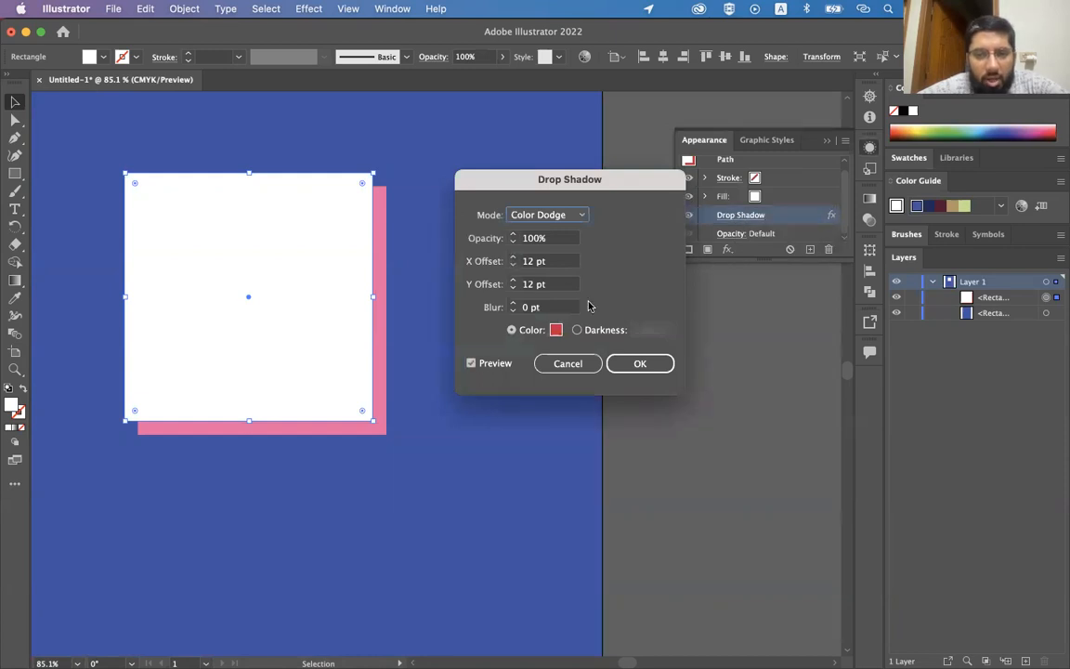
# Step: Try the Overlay, Color Dodge, Darken, Multiply, Screen and Lighten blend modes on the square's red shadow against the blue background
pyautogui.click(575, 216)
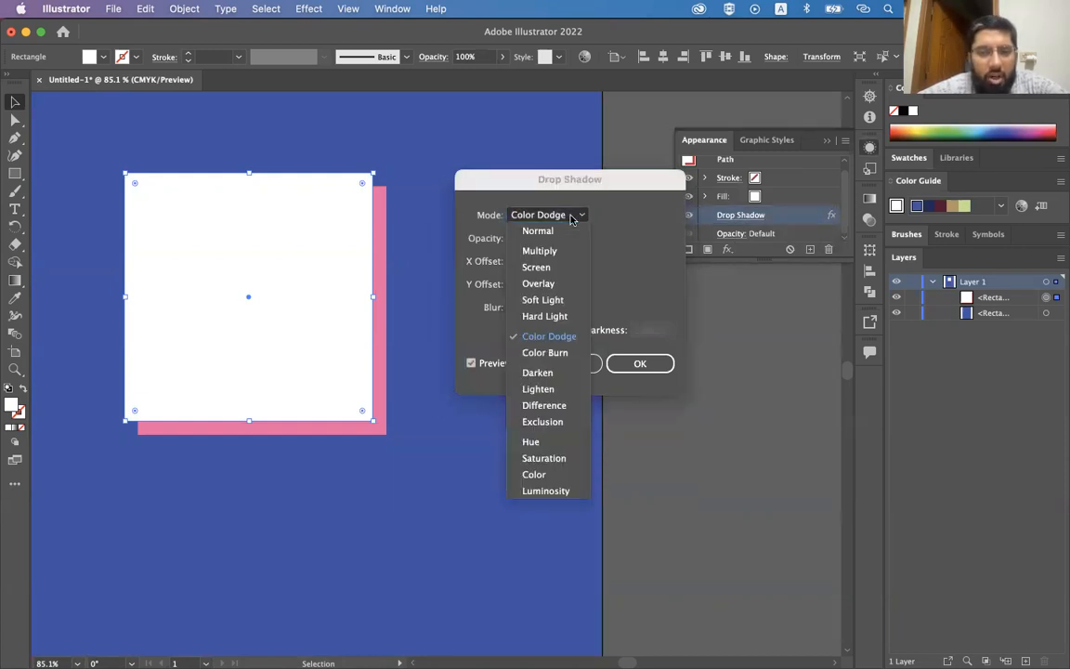
pyautogui.click(555, 284)
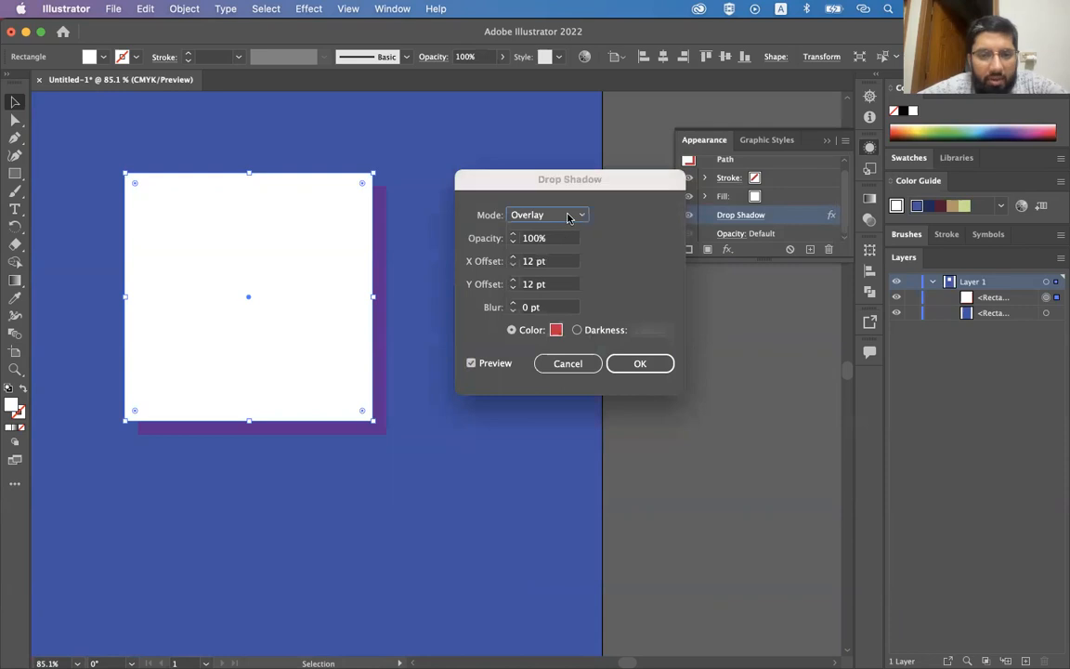
pyautogui.click(581, 214)
pyautogui.click(553, 336)
pyautogui.click(560, 216)
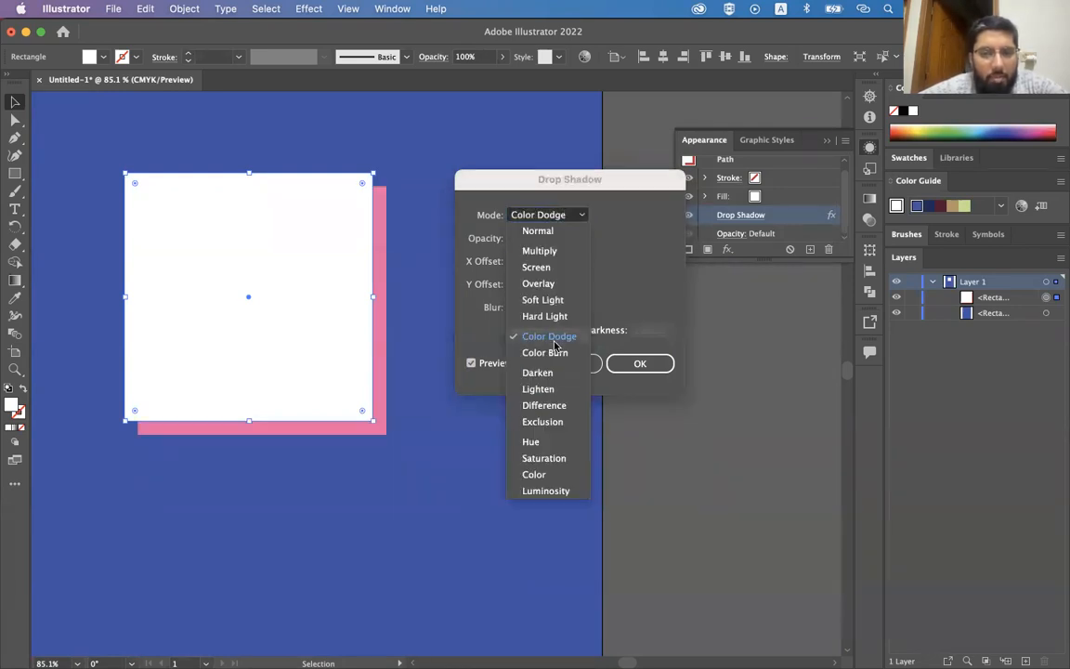
pyautogui.click(541, 373)
pyautogui.click(549, 218)
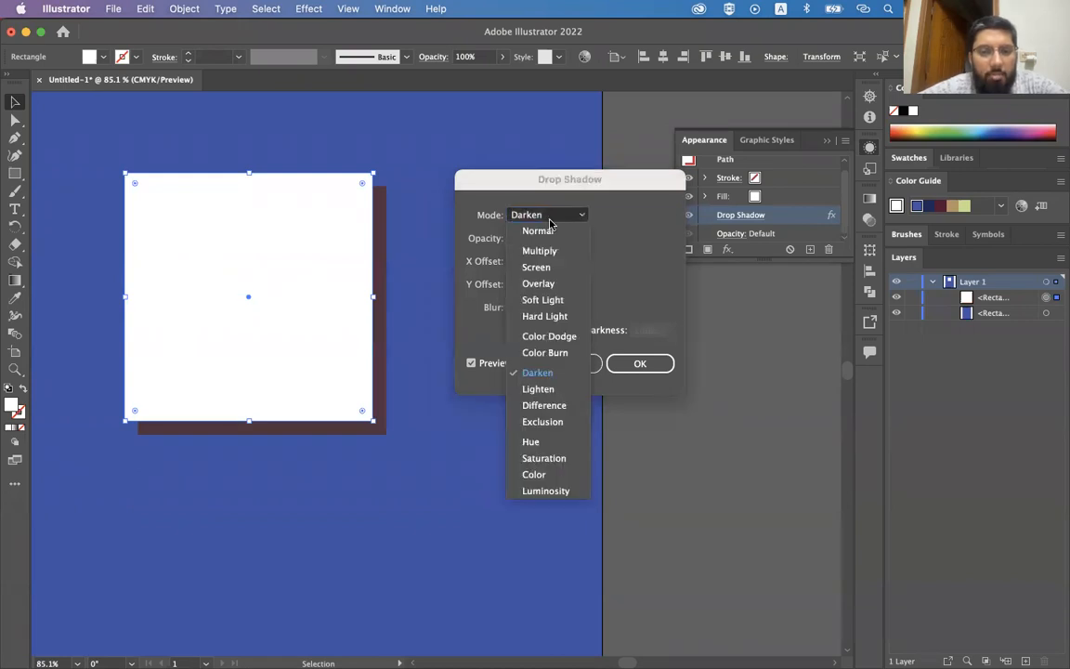
pyautogui.click(539, 247)
pyautogui.click(548, 215)
pyautogui.click(546, 267)
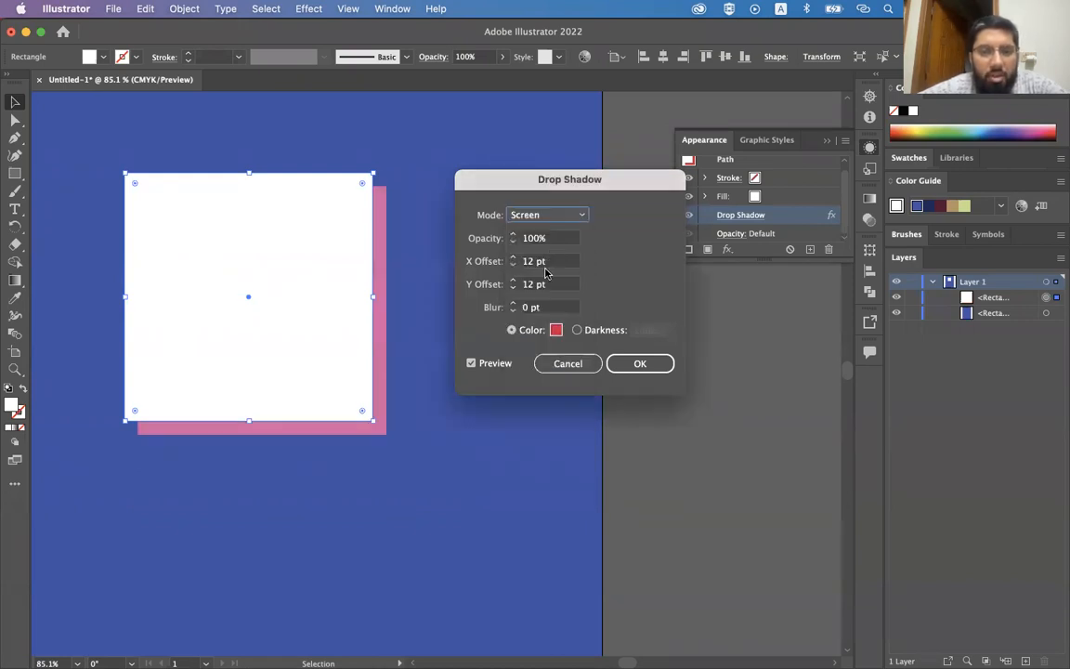
pyautogui.click(555, 216)
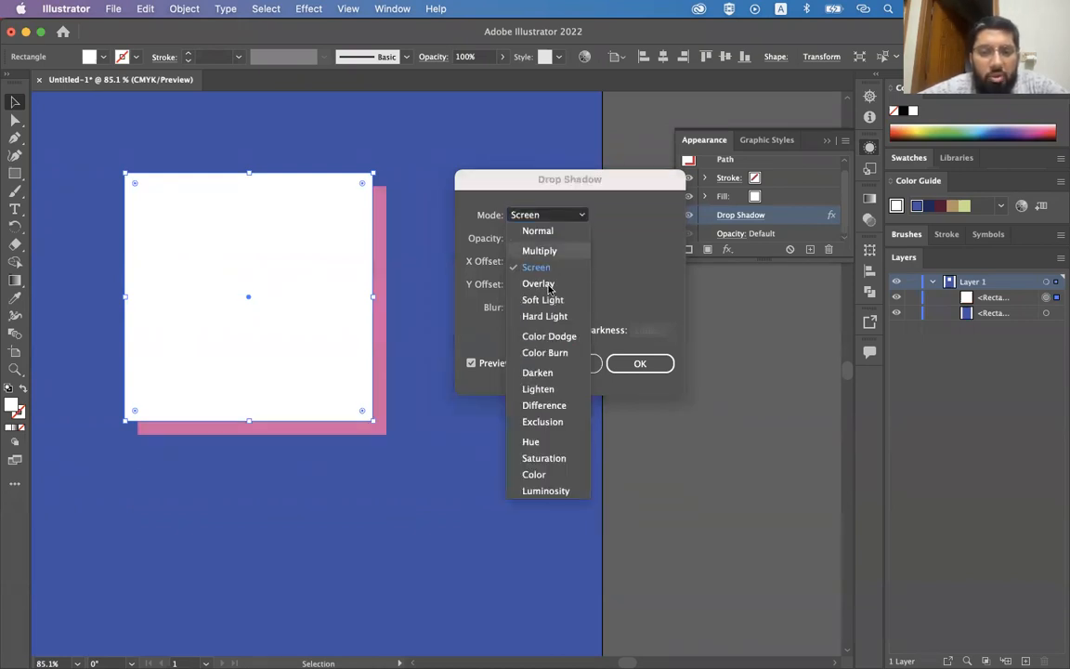
pyautogui.click(537, 389)
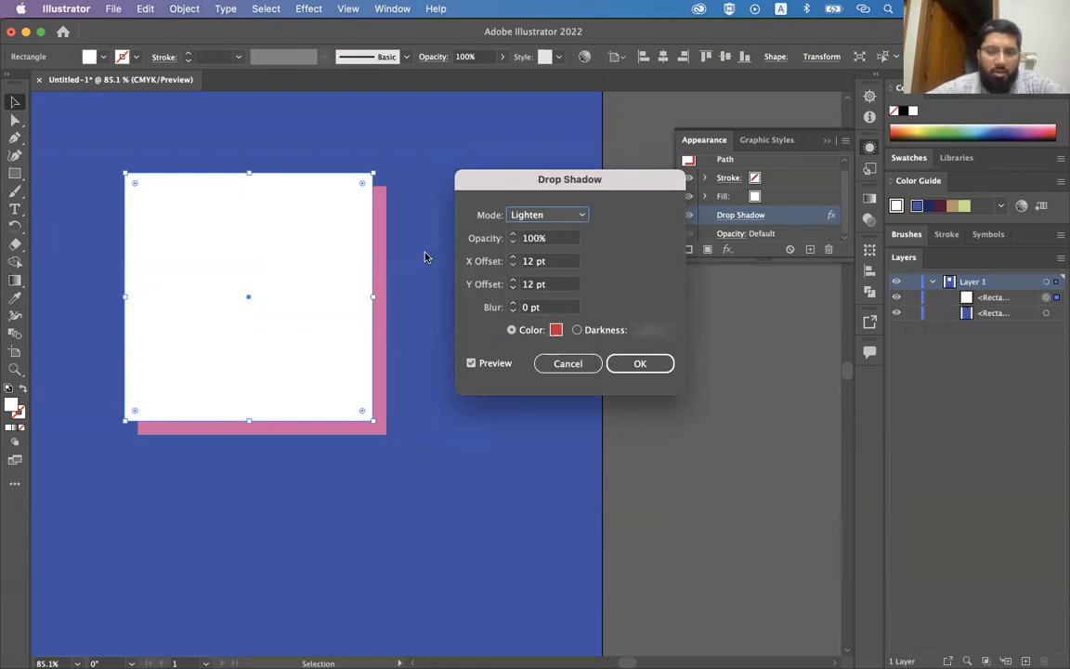
# Step: Turn off the shadow preview, try an X offset of 32 pt, and discard the Drop Shadow changes
pyautogui.click(471, 364)
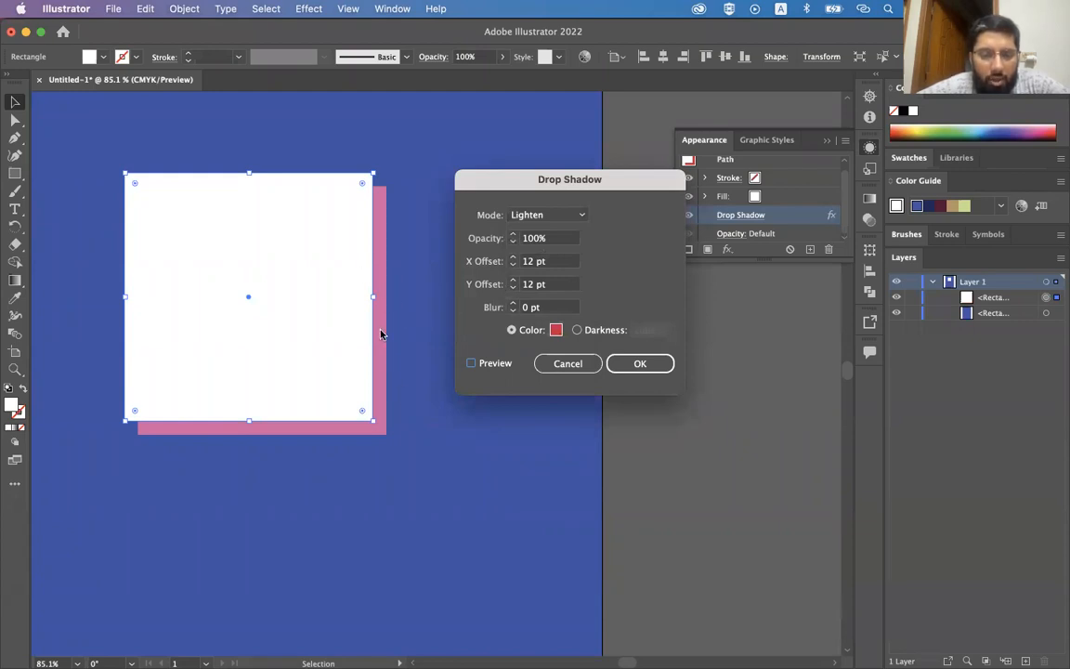
pyautogui.click(639, 364)
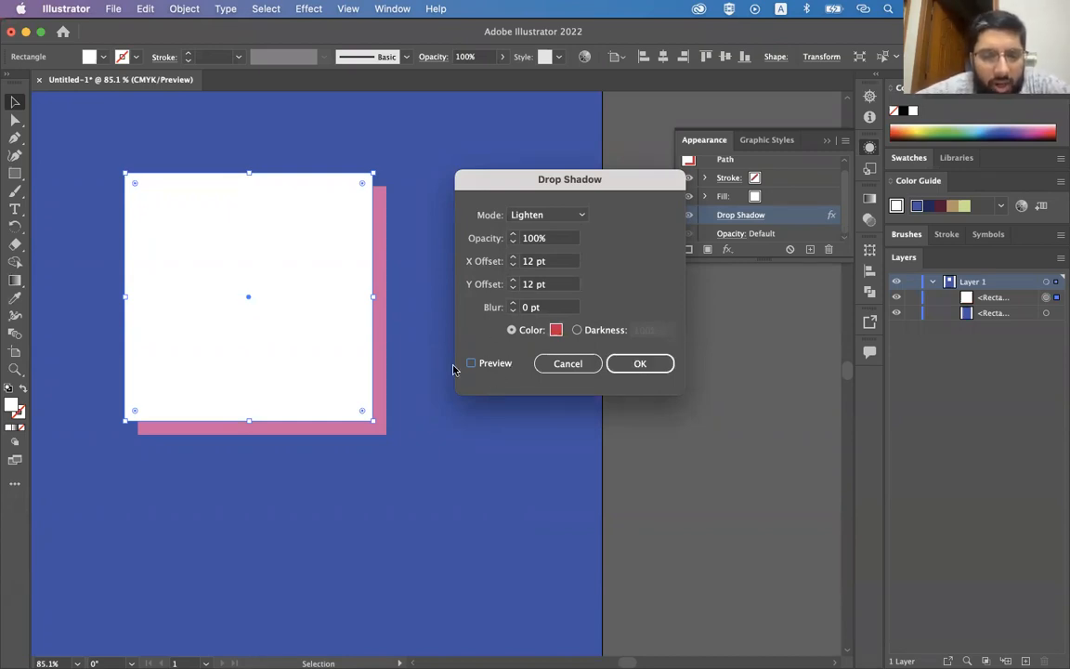
pyautogui.click(513, 258)
pyautogui.click(513, 259)
pyautogui.click(513, 258)
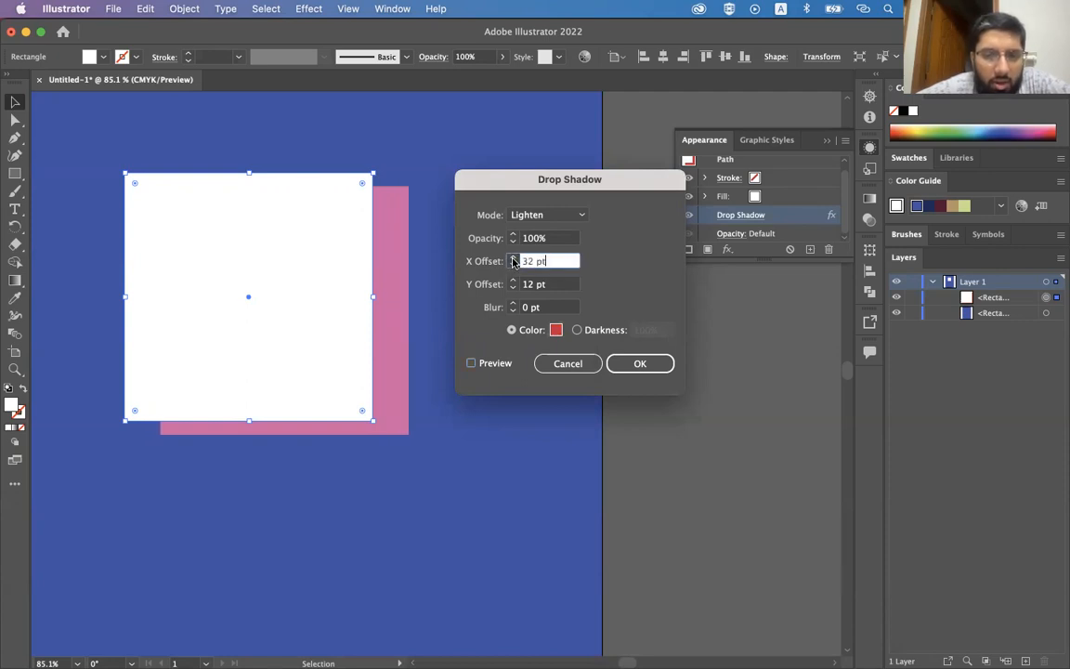
pyautogui.click(513, 266)
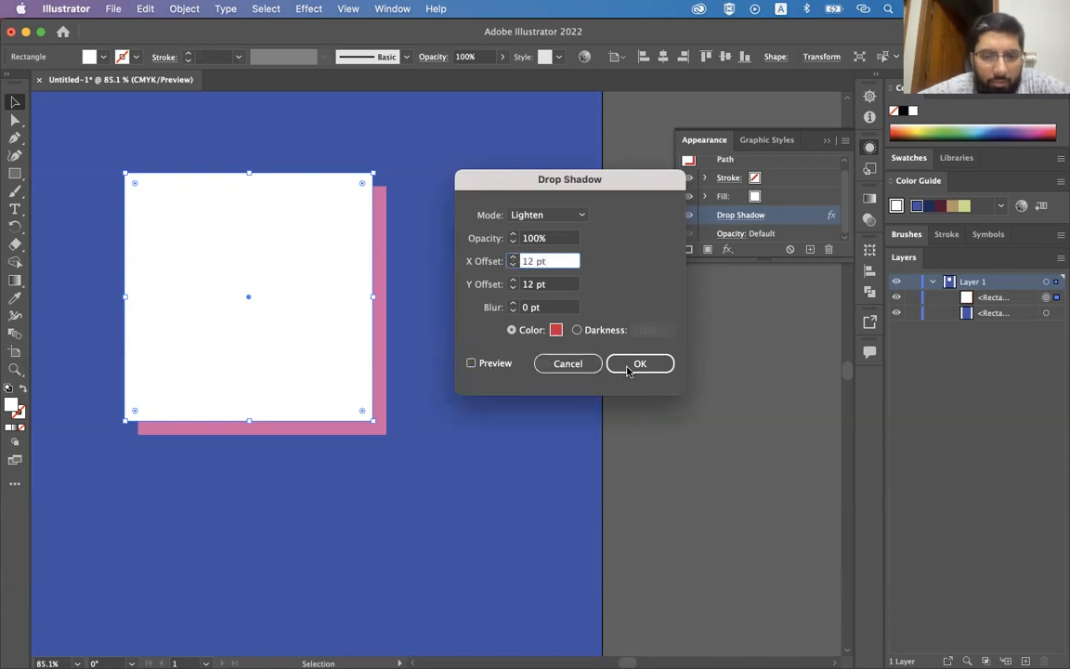
pyautogui.click(570, 363)
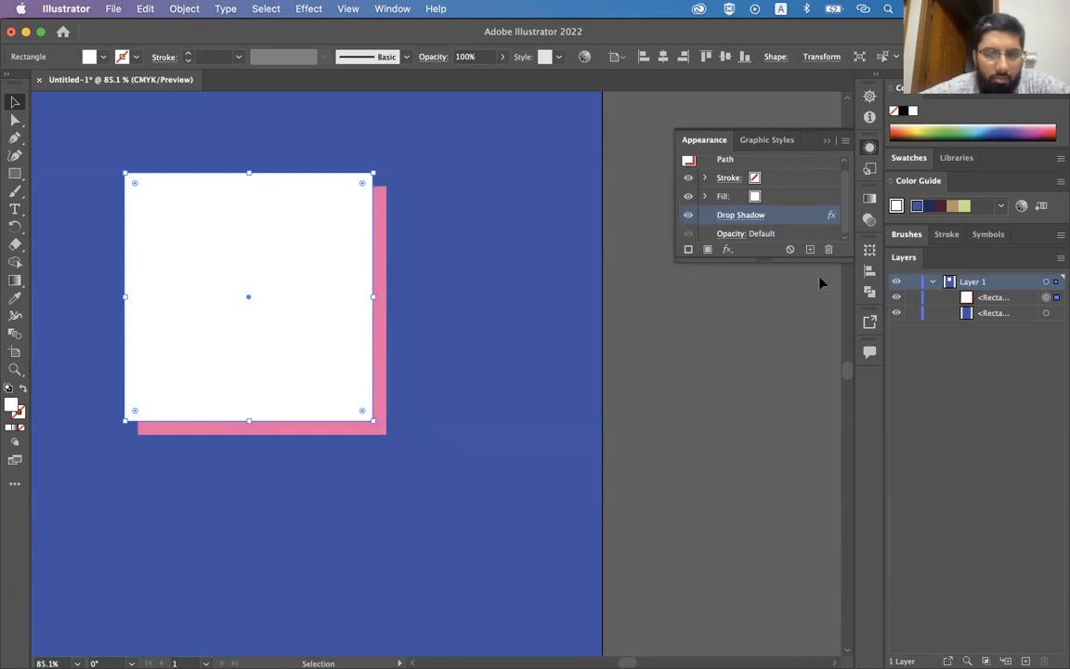
# Step: Set the white square's existing Drop Shadow to the Normal blend mode and apply it
pyautogui.click(724, 215)
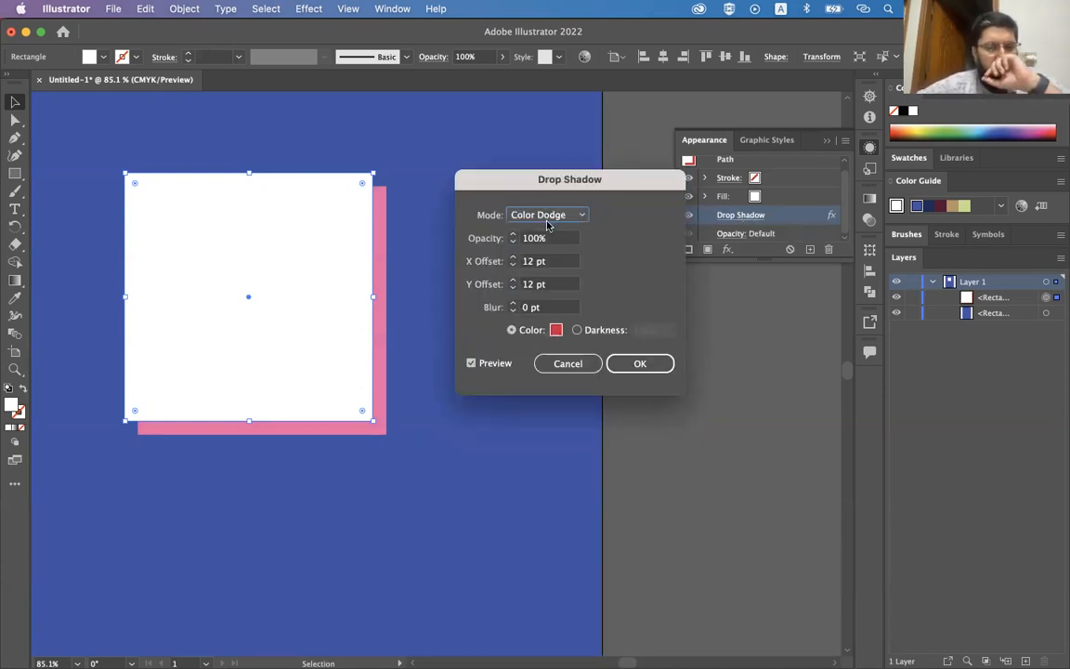
pyautogui.click(517, 214)
pyautogui.click(538, 232)
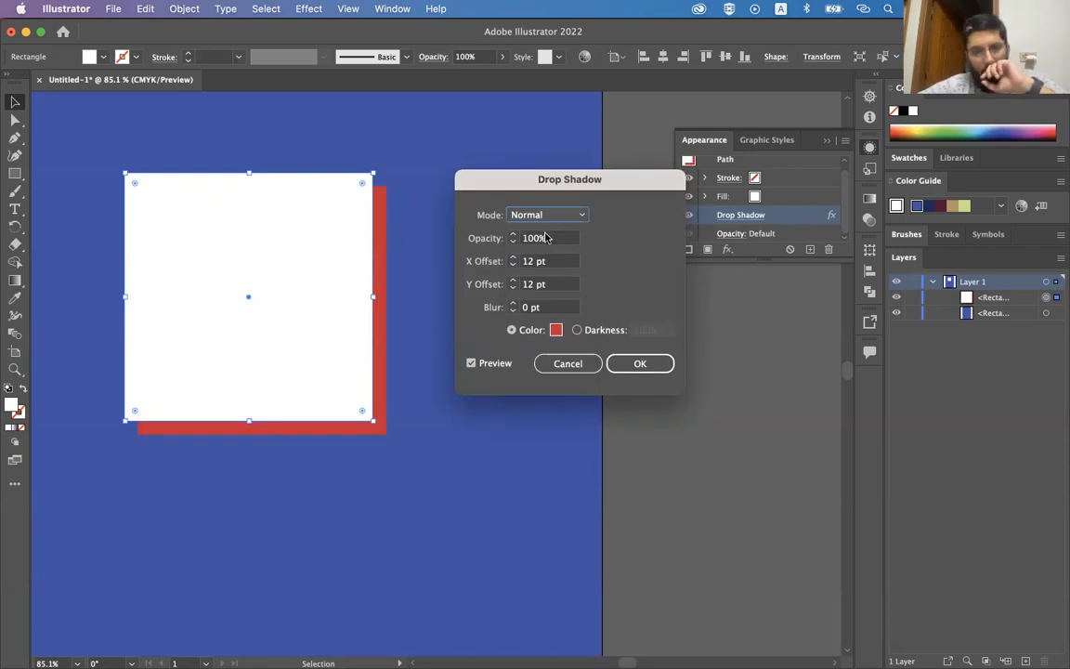
pyautogui.click(476, 363)
pyautogui.press('Return')
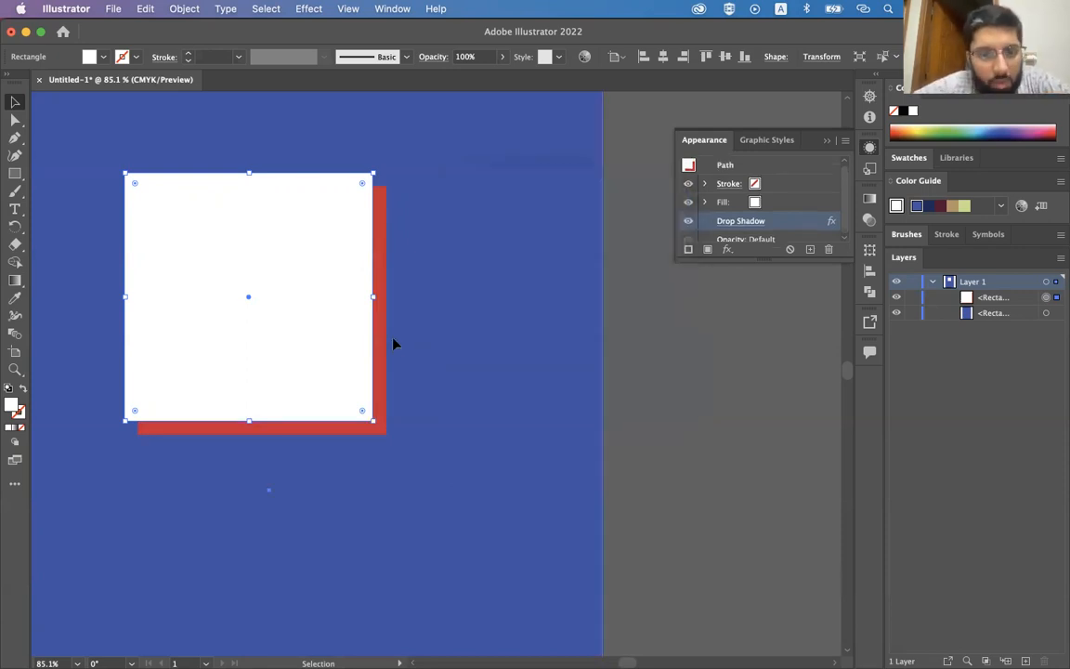
# Step: Reselect the square and try a dark navy harmony colour as its fill, ending with tan
pyautogui.click(393, 342)
pyautogui.click(330, 337)
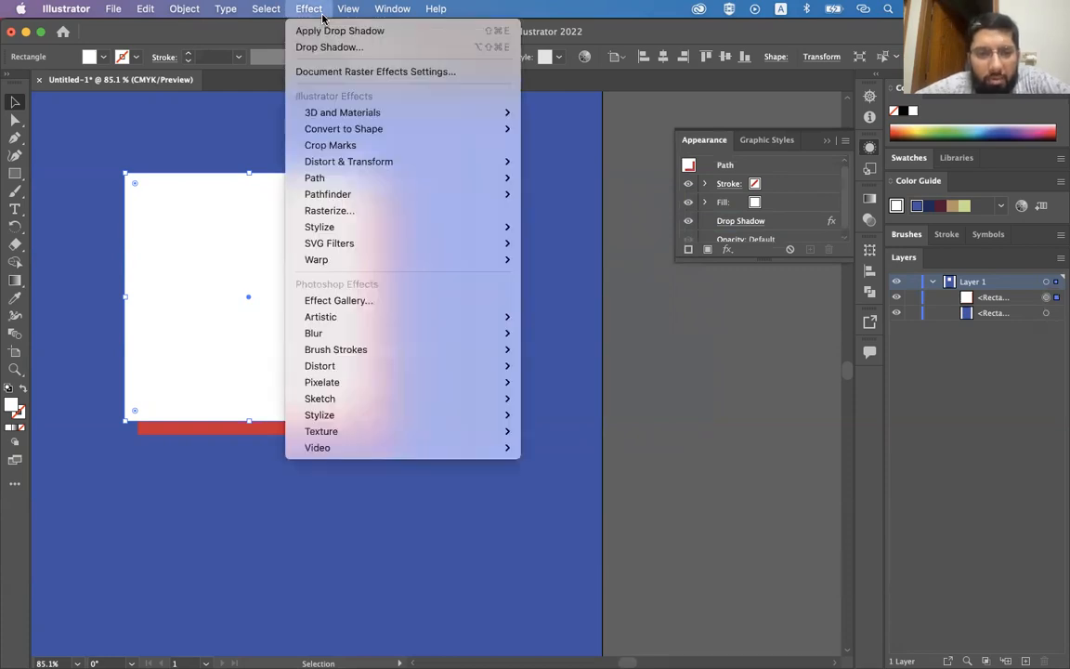
pyautogui.moveTo(337, 228)
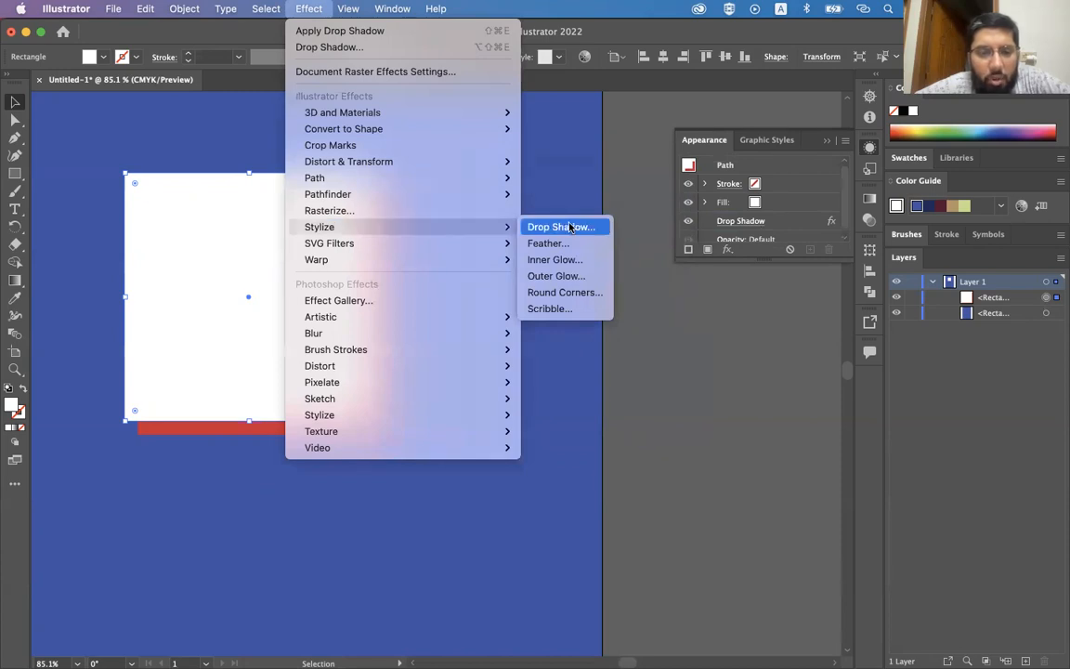
pyautogui.press('Escape')
pyautogui.click(936, 207)
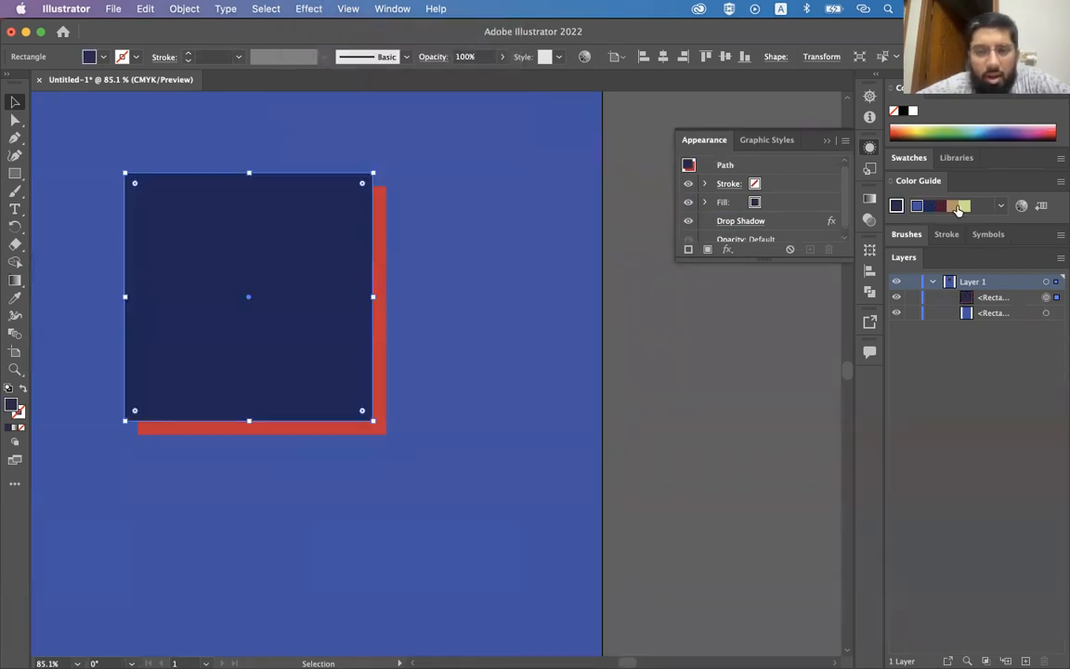
pyautogui.click(957, 207)
# Step: Start an Inner Glow effect on the tan square and raise its opacity to 81%
pyautogui.click(310, 9)
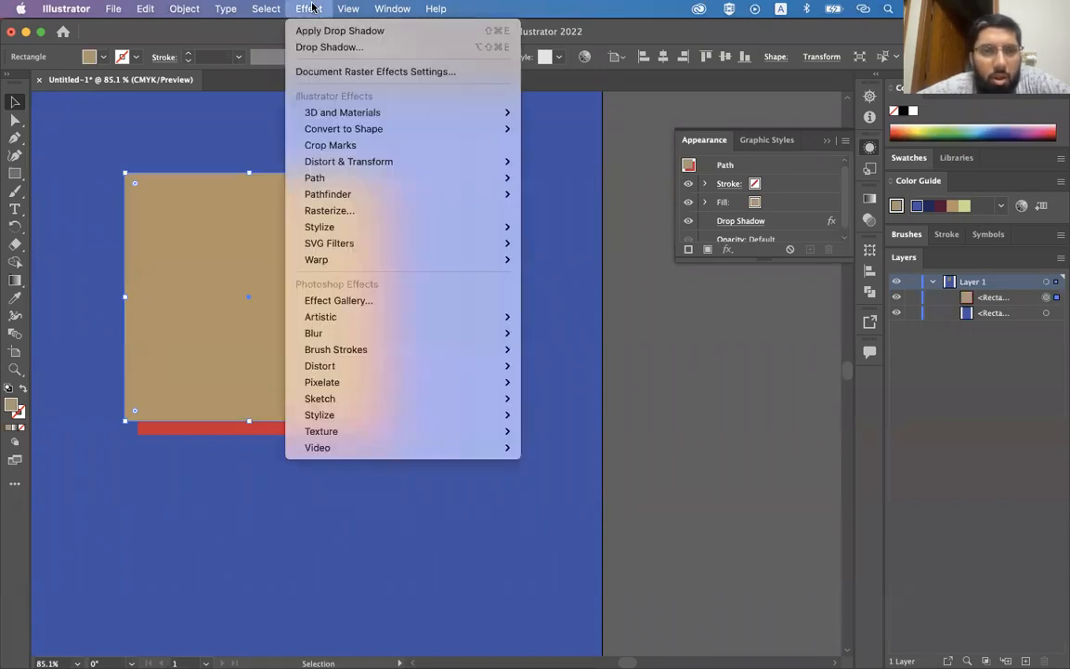
pyautogui.moveTo(338, 230)
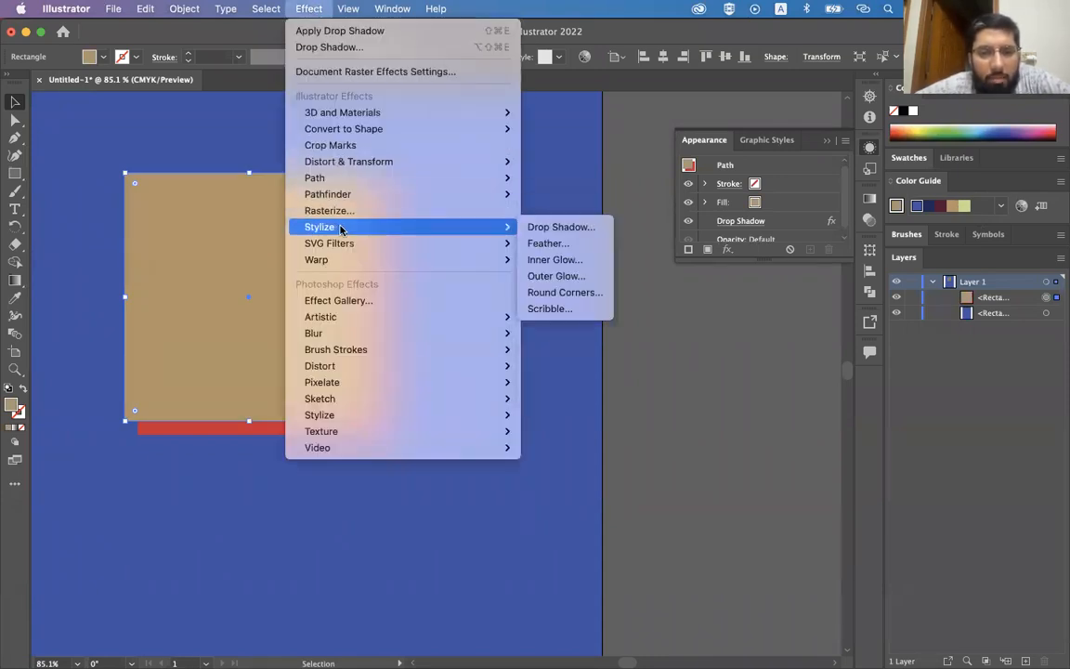
pyautogui.click(553, 259)
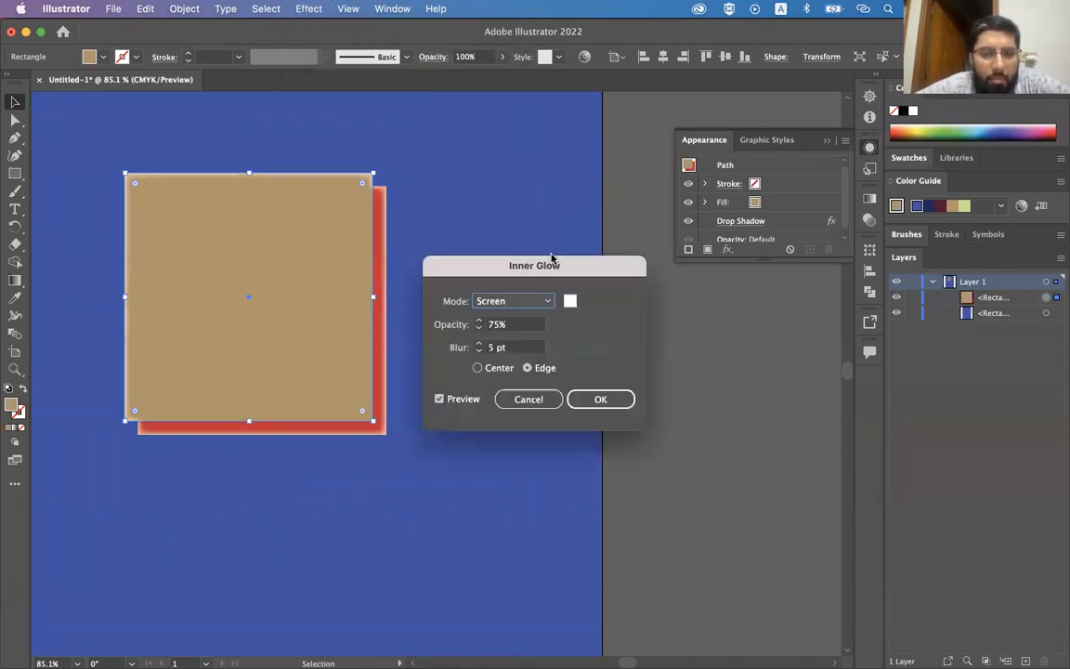
pyautogui.moveTo(536, 268); pyautogui.dragTo(587, 257)
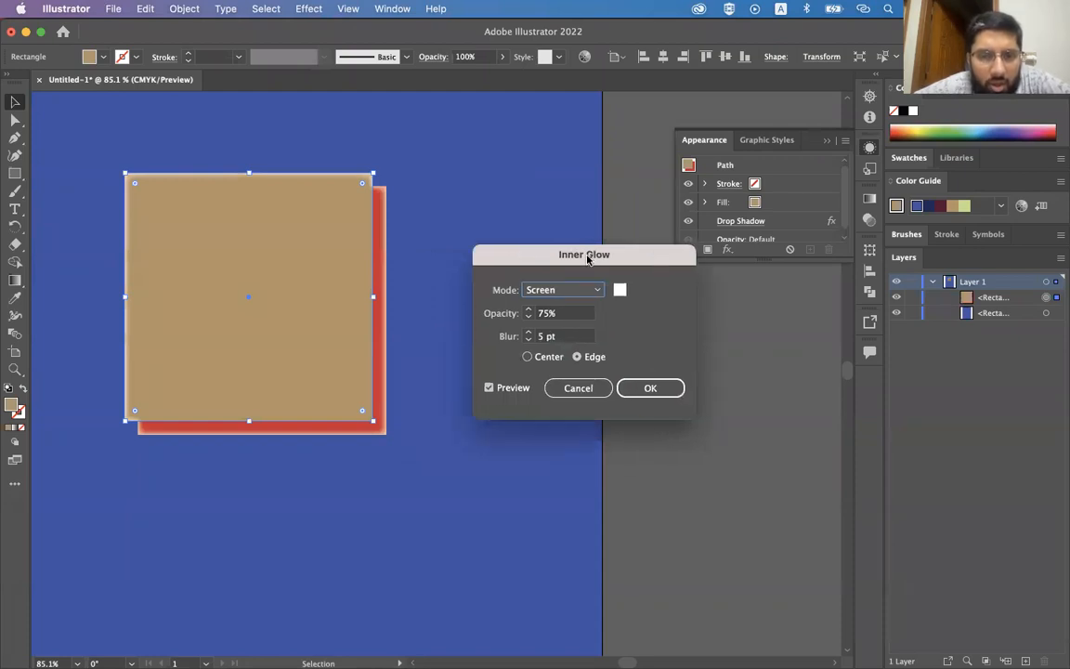
pyautogui.click(528, 310)
pyautogui.click(528, 310)
pyautogui.click(529, 309)
pyautogui.click(529, 309)
pyautogui.click(528, 309)
pyautogui.click(528, 310)
# Step: Set the Inner Glow's blur to 15 pt and compare its Center and Edge options
pyautogui.click(527, 332)
pyautogui.click(526, 333)
pyautogui.click(527, 332)
pyautogui.click(527, 333)
pyautogui.click(527, 332)
pyautogui.click(526, 332)
pyautogui.click(526, 333)
pyautogui.click(526, 332)
pyautogui.click(528, 339)
pyautogui.click(528, 339)
pyautogui.click(529, 339)
pyautogui.click(529, 339)
pyautogui.click(528, 358)
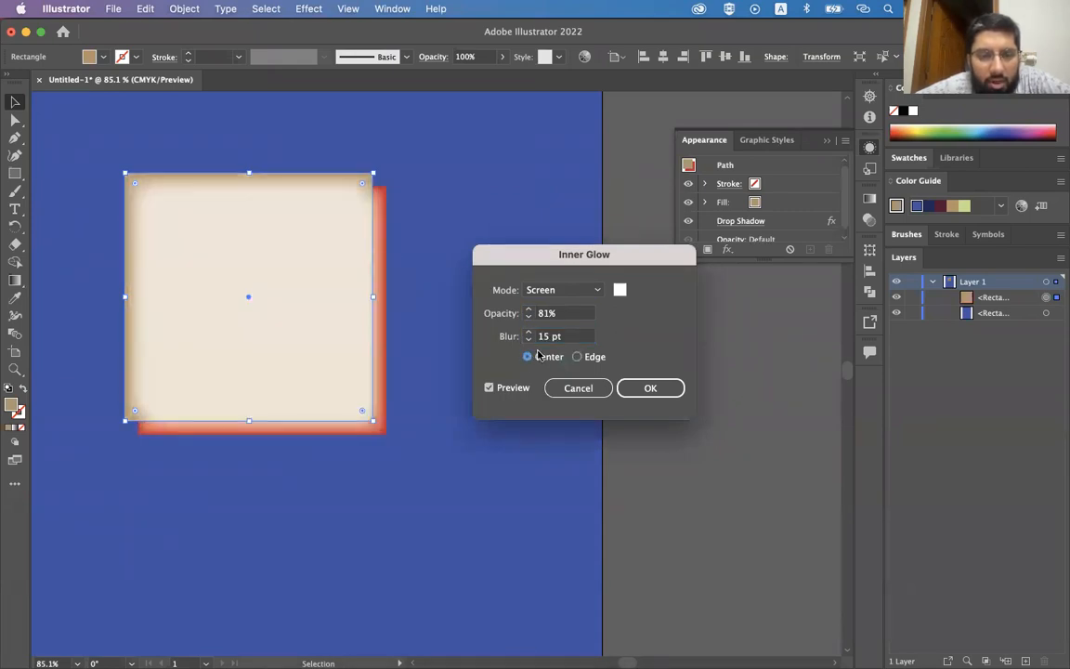
pyautogui.click(577, 357)
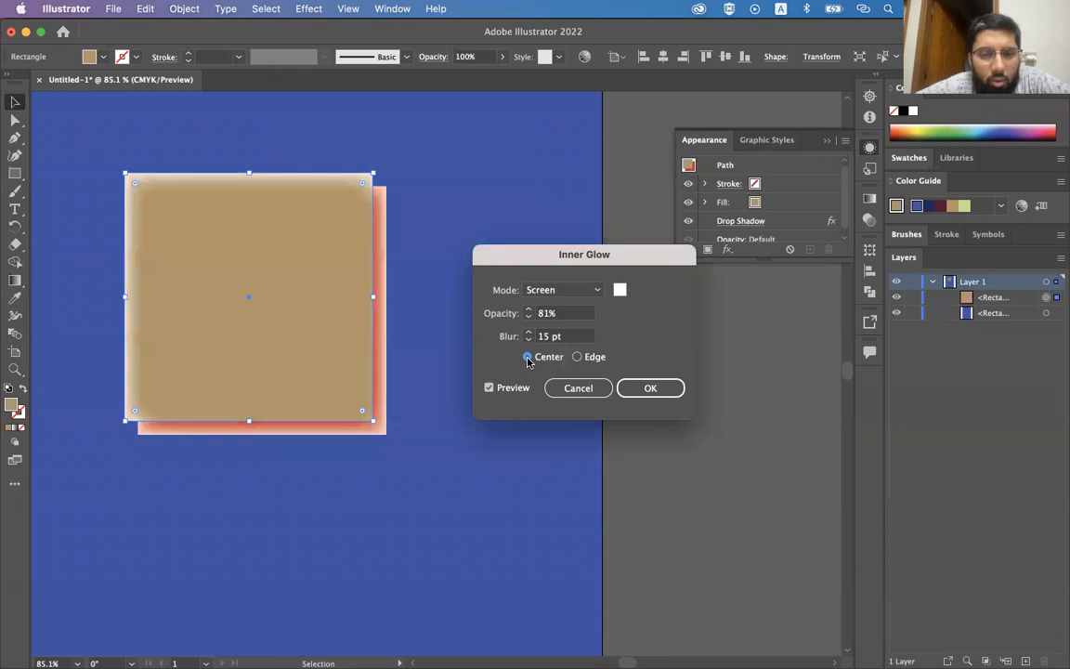
# Step: Reduce the blur of the centred Inner Glow to 5 pt
pyautogui.click(528, 339)
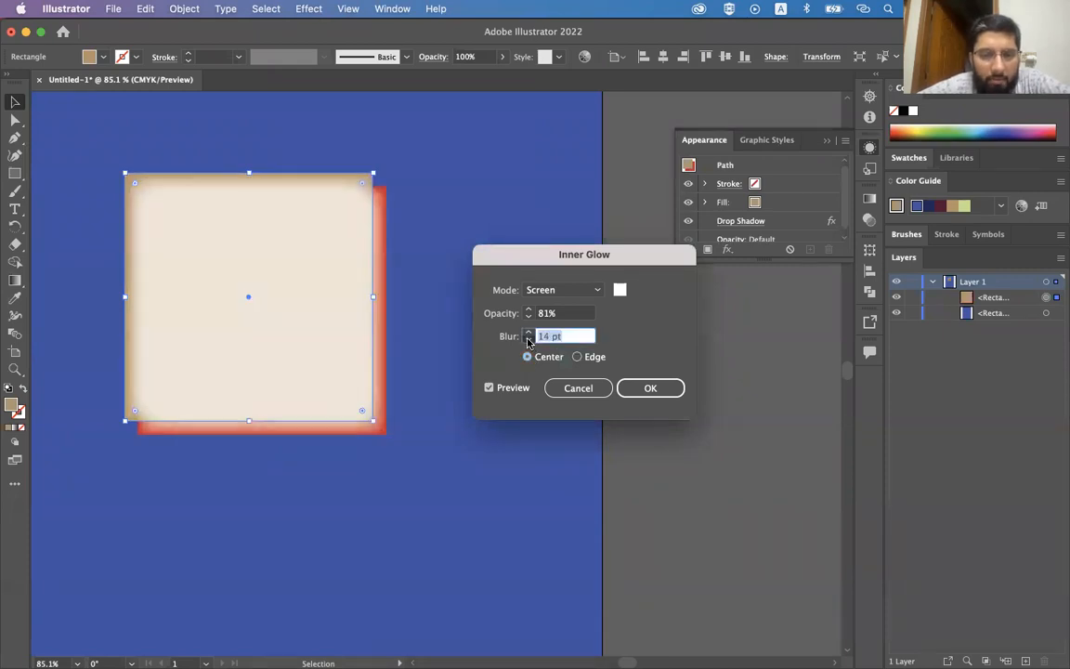
pyautogui.click(528, 339)
pyautogui.click(527, 339)
pyautogui.click(527, 339)
pyautogui.click(527, 339)
pyautogui.click(528, 339)
pyautogui.click(527, 339)
pyautogui.click(527, 339)
pyautogui.click(527, 339)
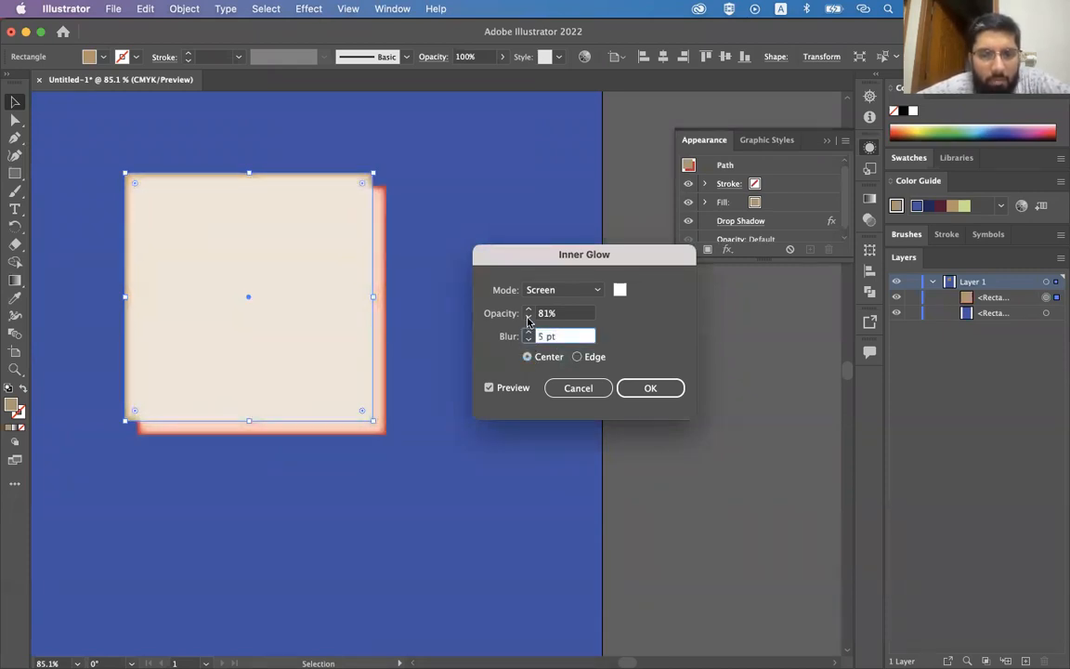
# Step: Lower the Inner Glow's opacity to 75%, switch it to Edge, and cancel the effect
pyautogui.click(528, 317)
pyautogui.click(528, 317)
pyautogui.click(529, 317)
pyautogui.click(529, 317)
pyautogui.click(529, 316)
pyautogui.click(529, 317)
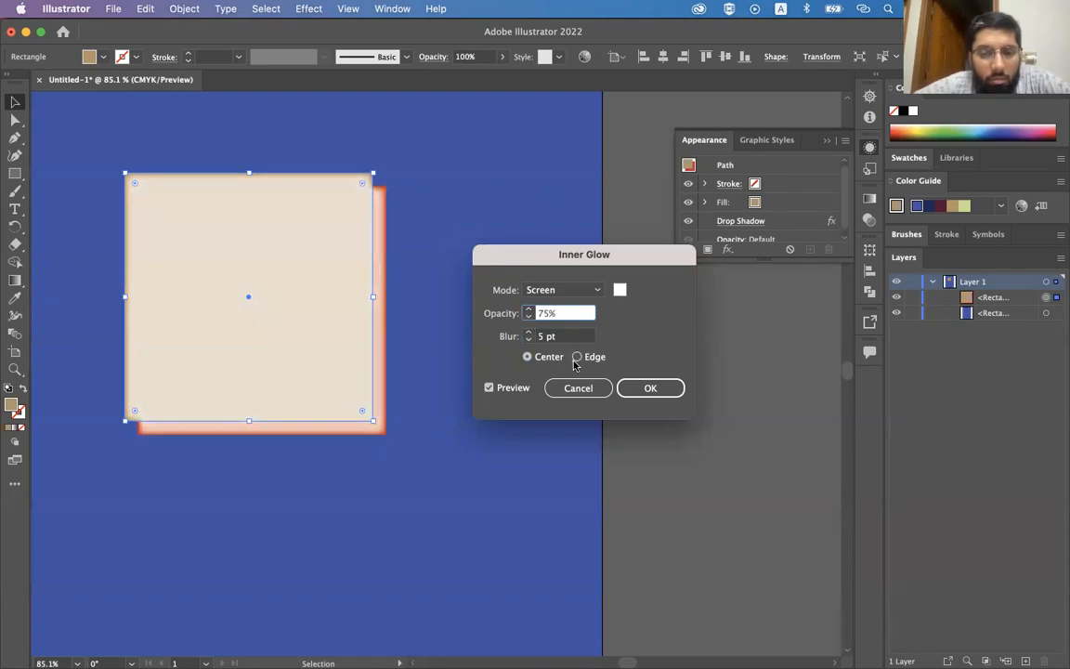
pyautogui.click(577, 360)
pyautogui.click(578, 388)
# Step: Start an Outer Glow effect on the tan square with 76% opacity and a 19 pt blur
pyautogui.click(310, 9)
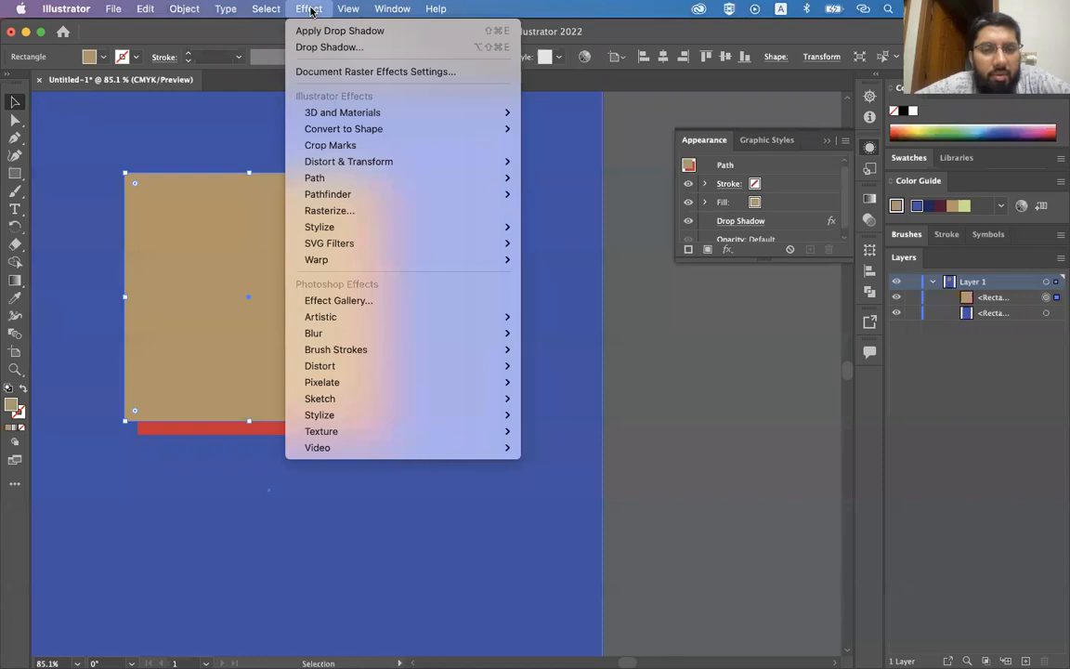
pyautogui.moveTo(418, 227)
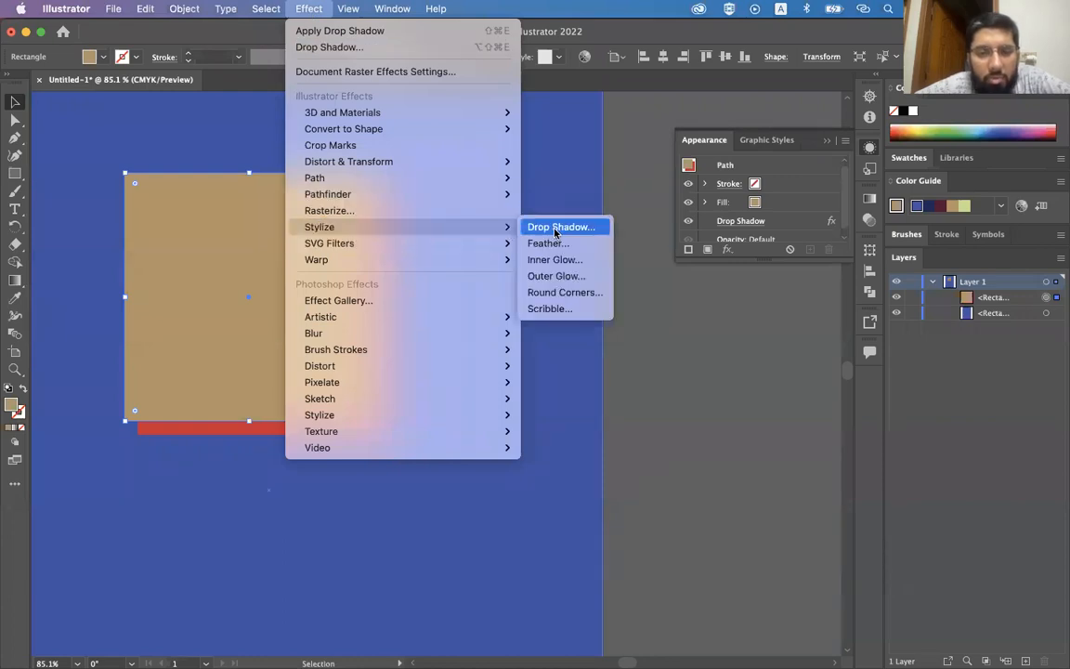
pyautogui.click(548, 275)
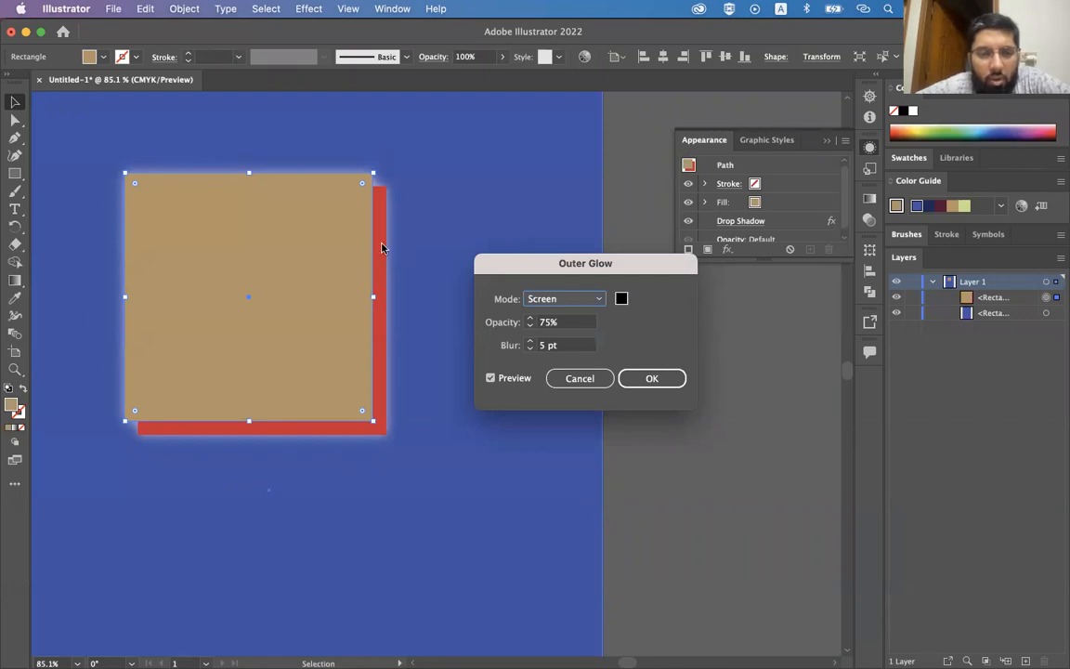
pyautogui.click(531, 322)
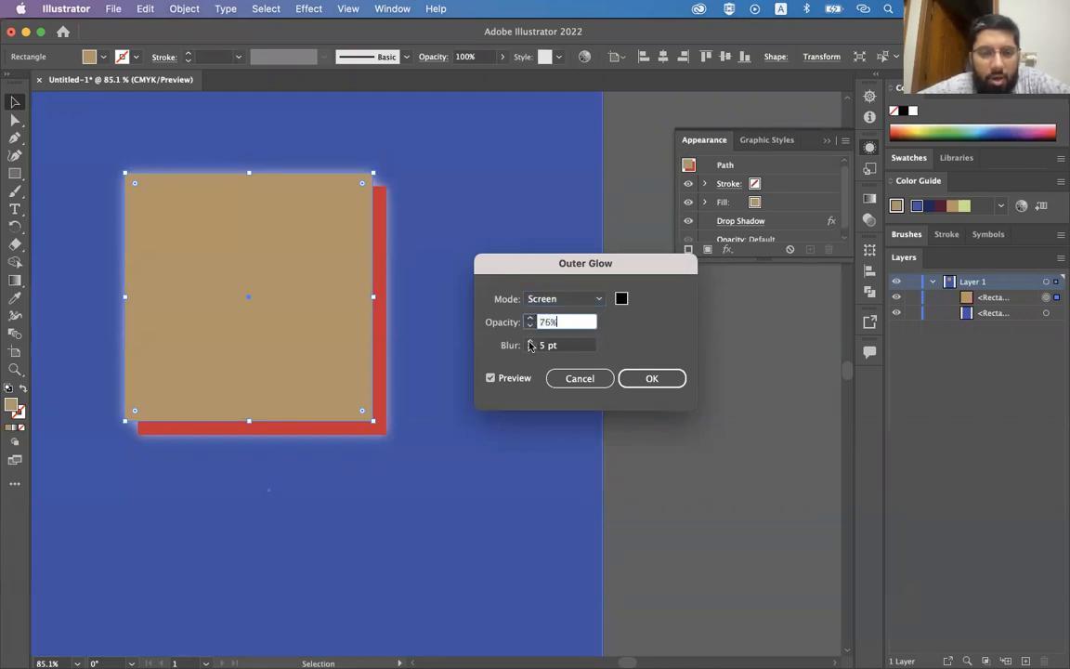
pyautogui.click(530, 341)
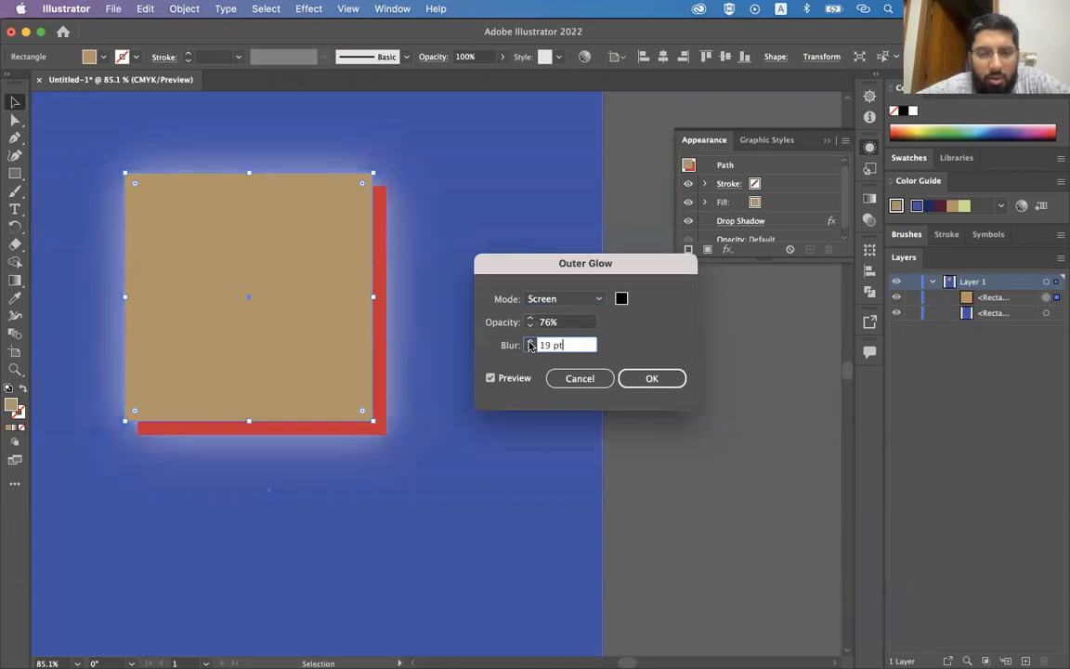
# Step: Set the Outer Glow's colour to white (FFFFFF) and its blend mode to Normal
pyautogui.click(621, 299)
pyautogui.write('FFFFFF')
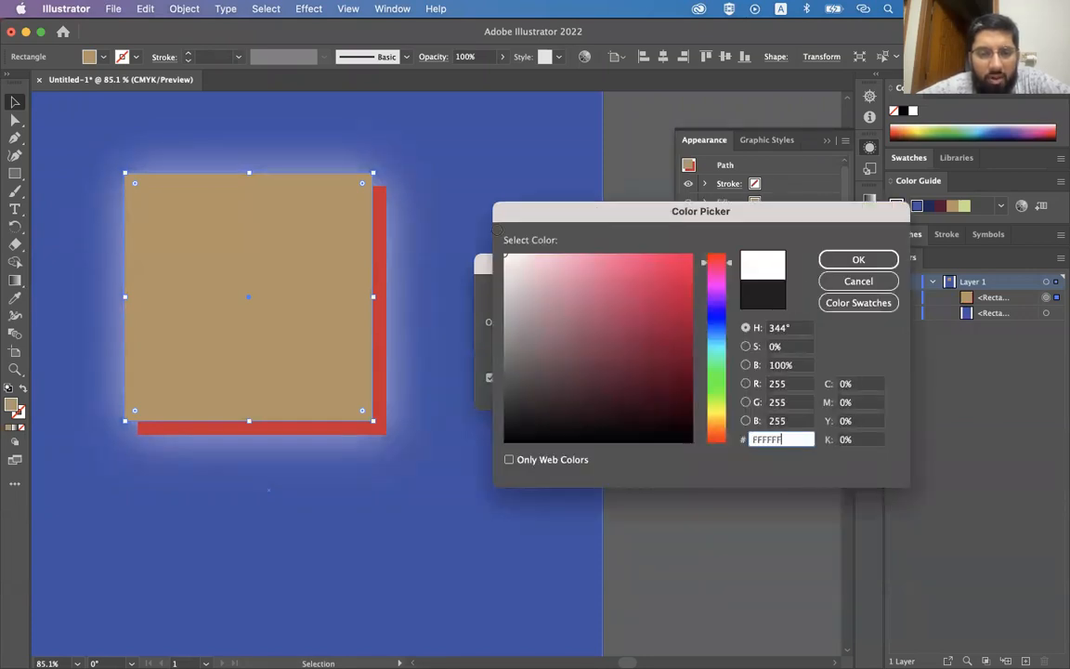
pyautogui.click(852, 260)
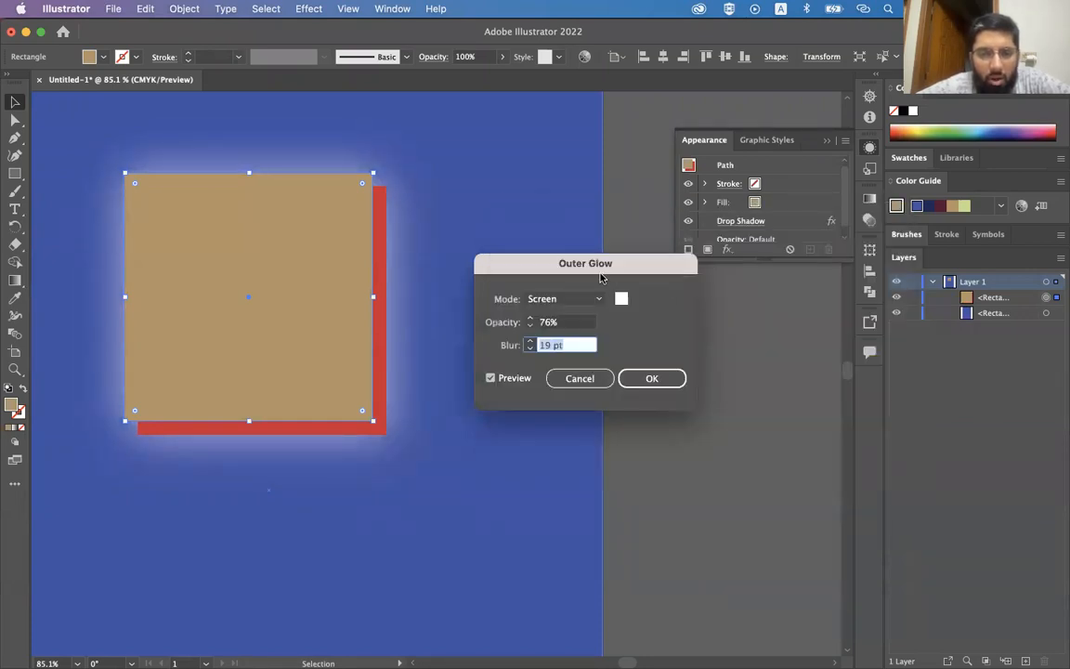
pyautogui.click(566, 299)
pyautogui.click(569, 316)
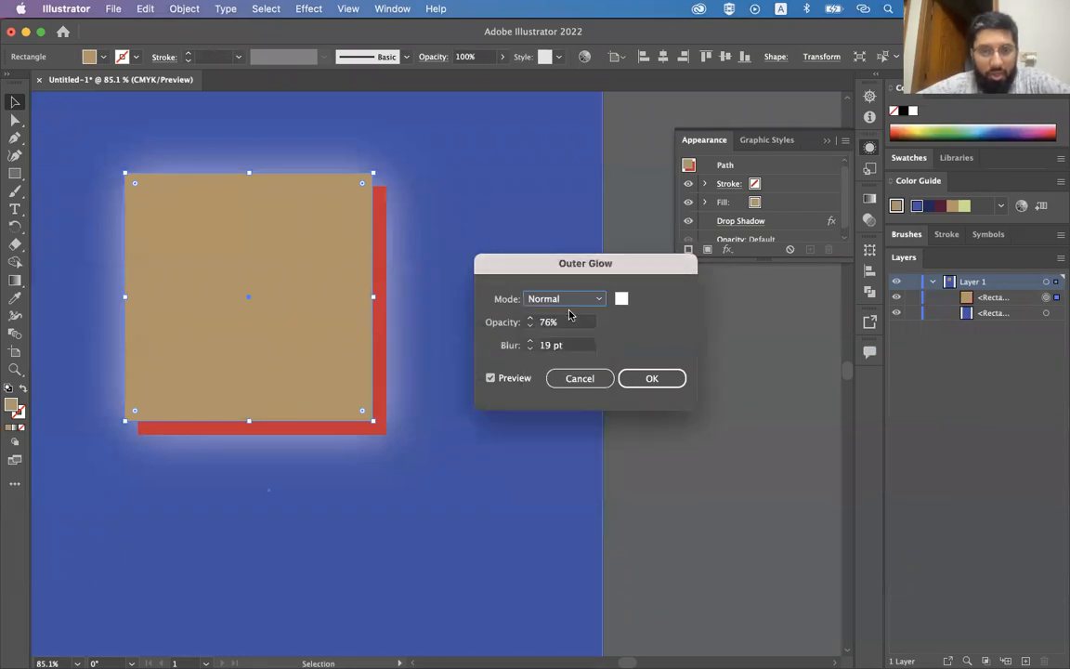
# Step: Recolour the Outer Glow to a soft green and cancel the effect
pyautogui.click(621, 299)
pyautogui.click(716, 365)
pyautogui.click(683, 339)
pyautogui.moveTo(670, 284); pyautogui.dragTo(702, 244)
pyautogui.press('Return')
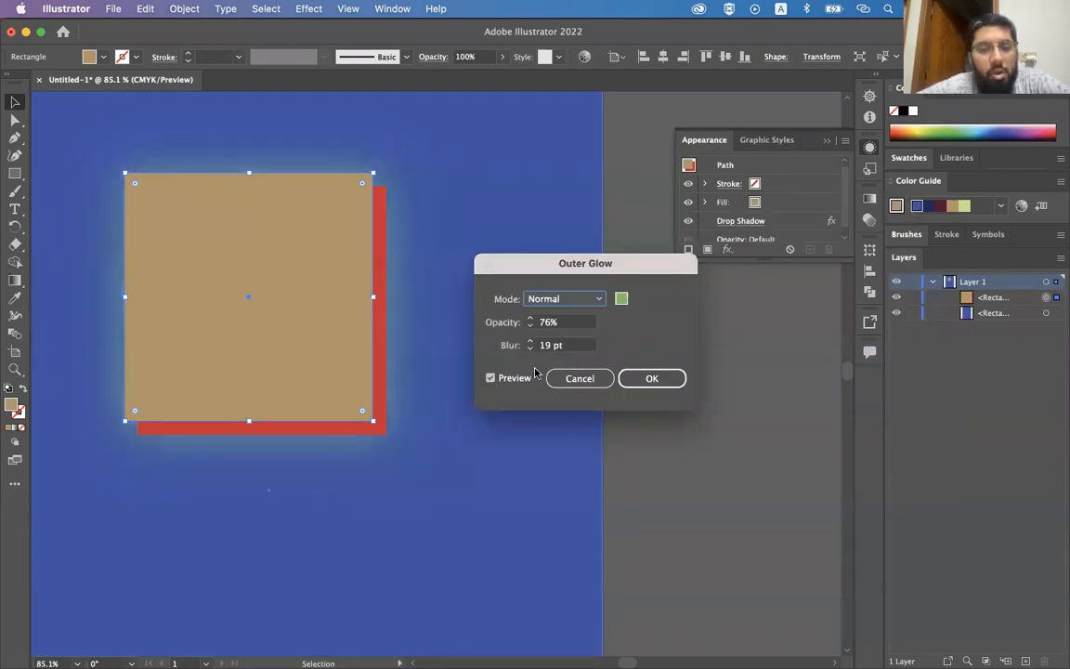
pyautogui.click(575, 378)
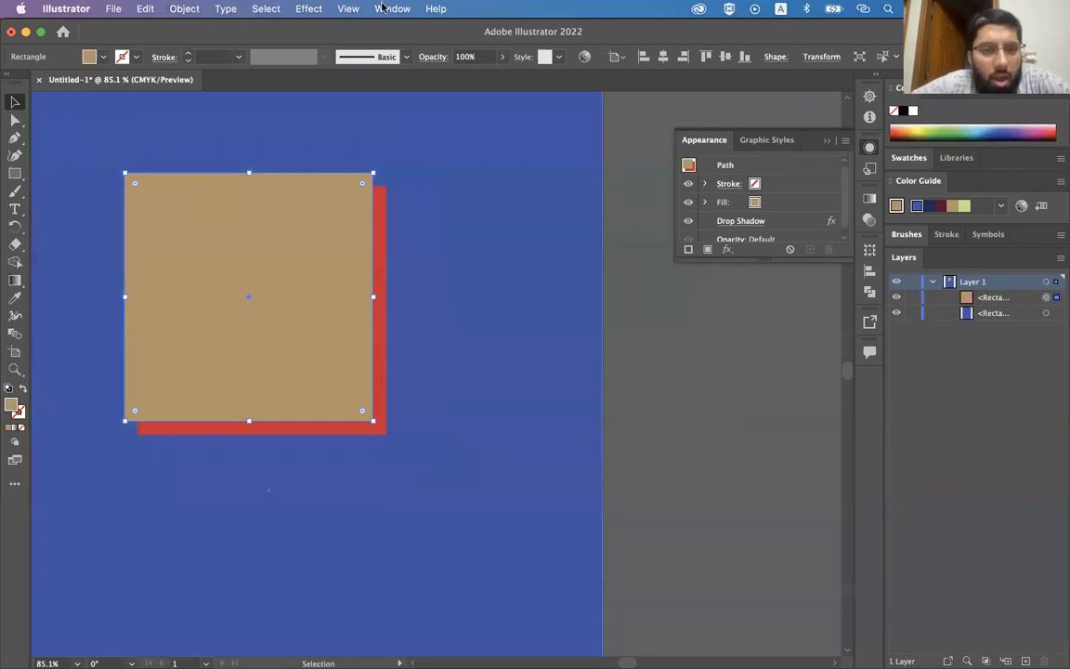
# Step: Try a Round Corners effect with a 100 pt radius on the tan square and undo it
pyautogui.click(310, 9)
pyautogui.moveTo(348, 228)
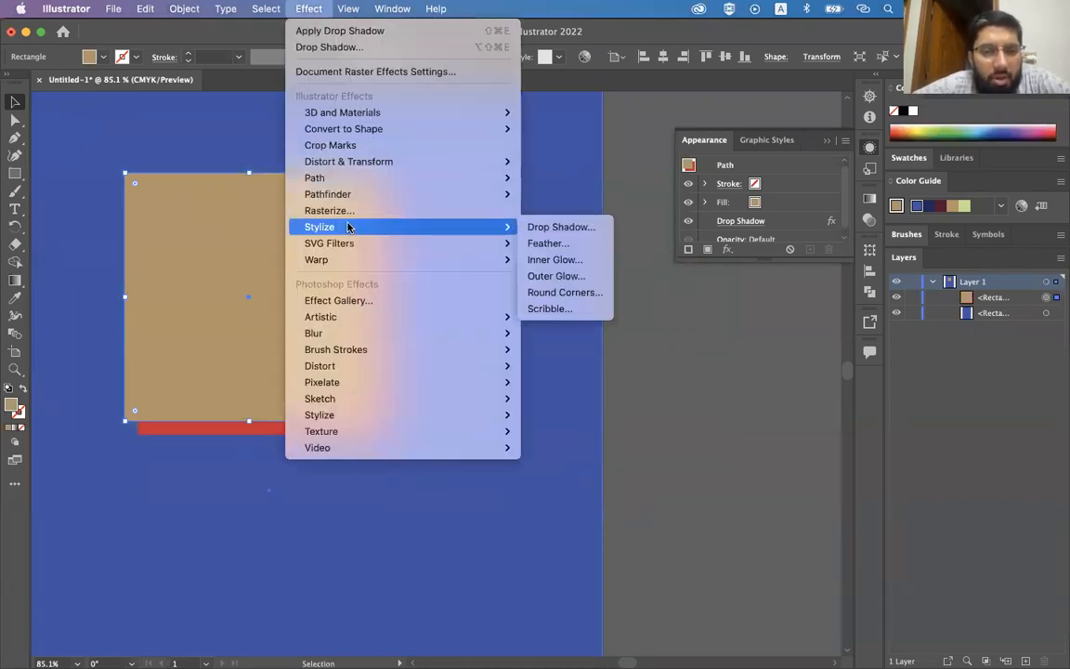
pyautogui.click(561, 292)
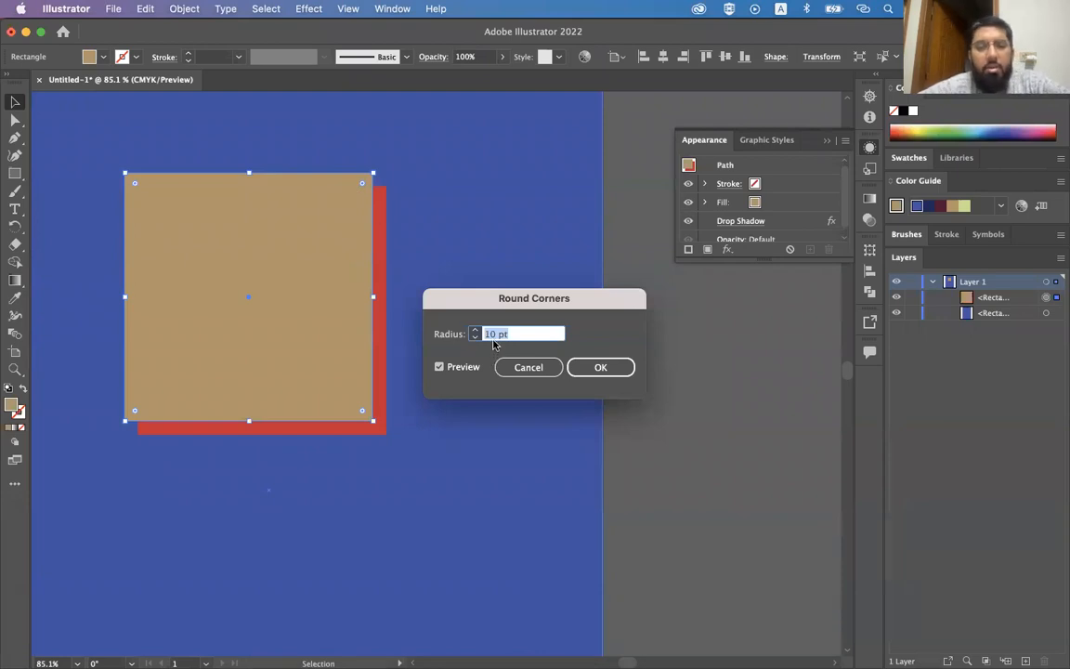
pyautogui.write('200')
pyautogui.press('Return')
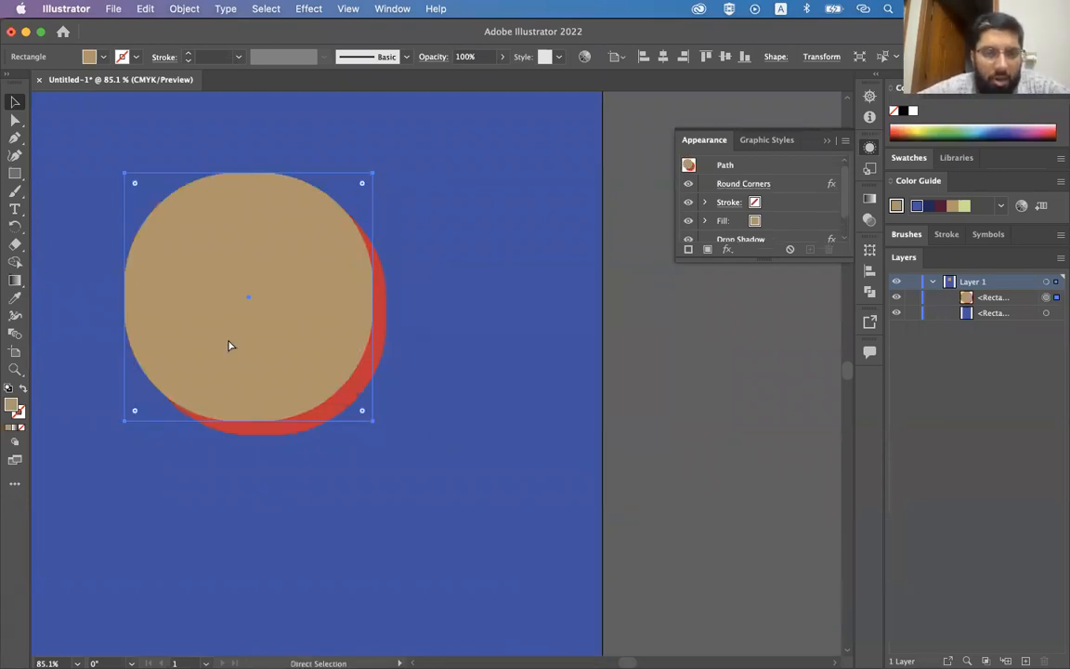
pyautogui.press('super+z')
# Step: Apply a 30 pt Round Corners effect to the tan square and try adjusting its upper-right corner directly
pyautogui.click(307, 9)
pyautogui.moveTo(321, 227)
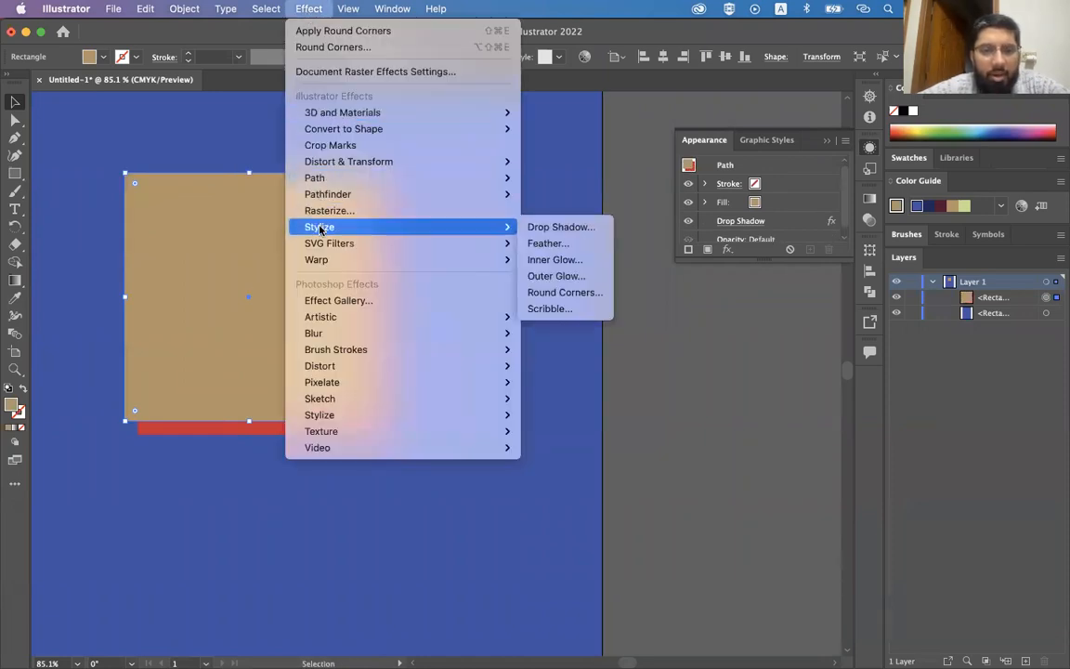
pyautogui.click(530, 292)
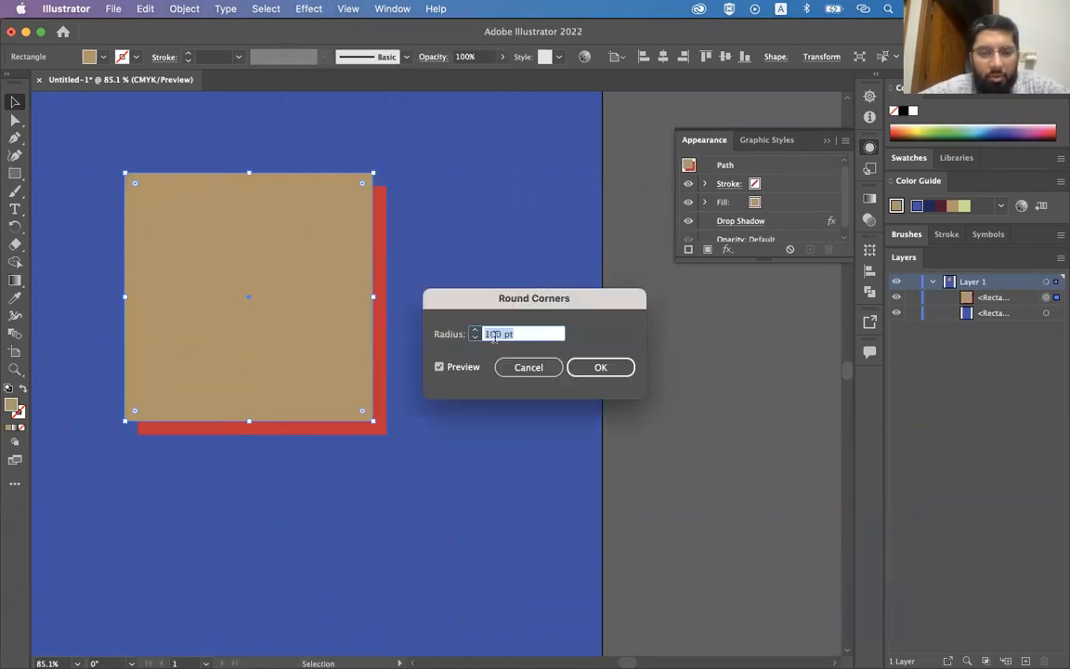
pyautogui.write('30')
pyautogui.press('Return')
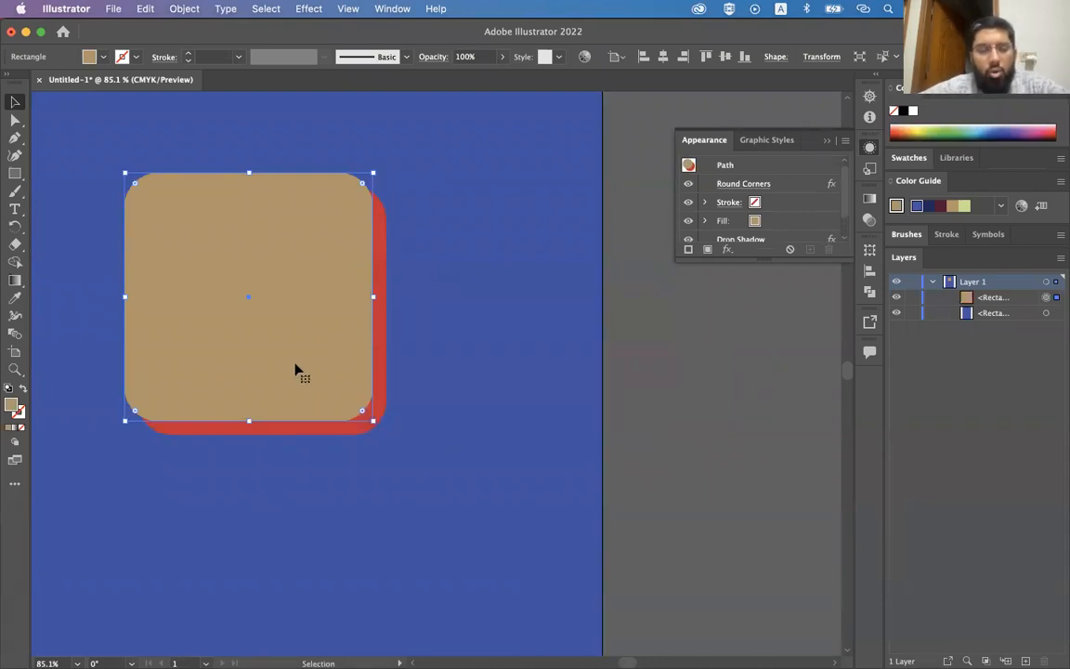
pyautogui.press('a')
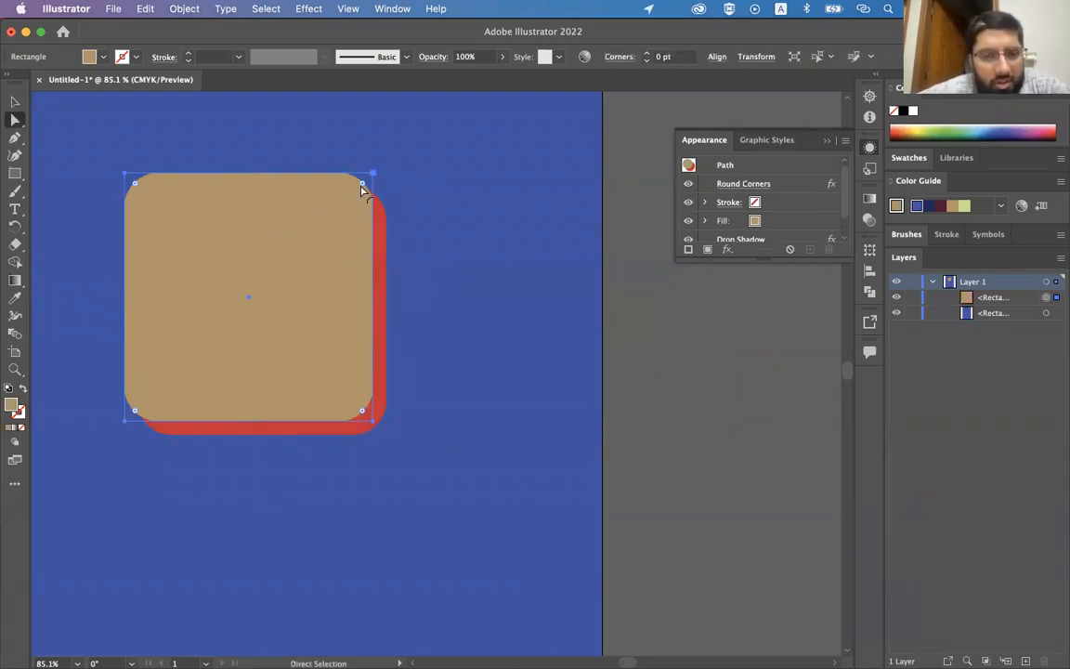
pyautogui.moveTo(364, 187); pyautogui.dragTo(423, 162)
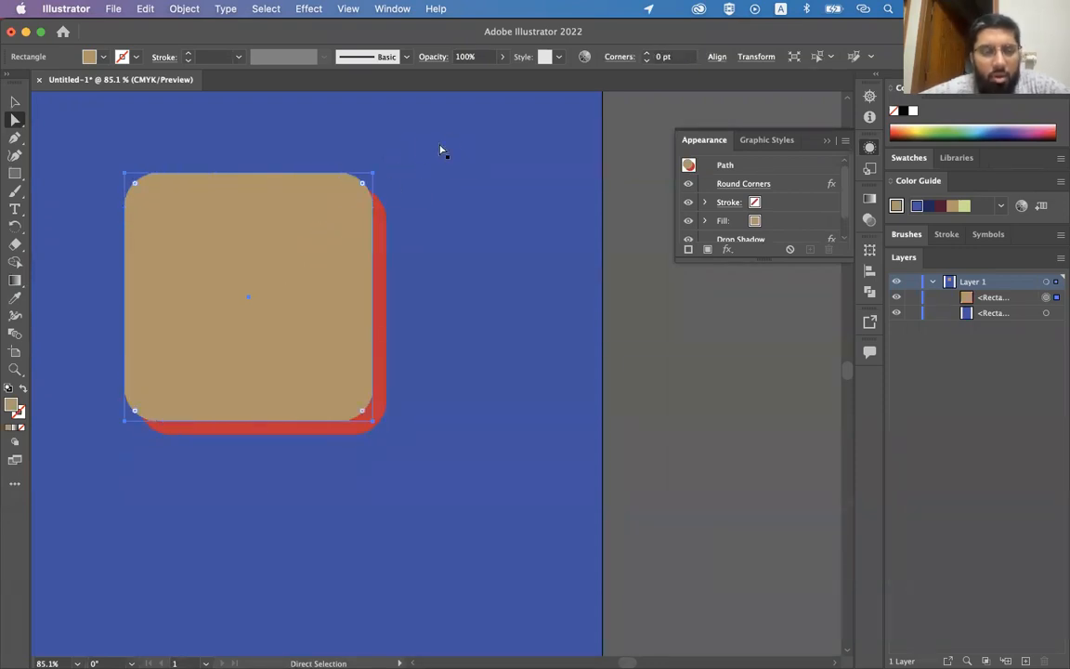
# Step: Start a Feather effect on the rounded square and raise its radius to 29 pt
pyautogui.click(310, 9)
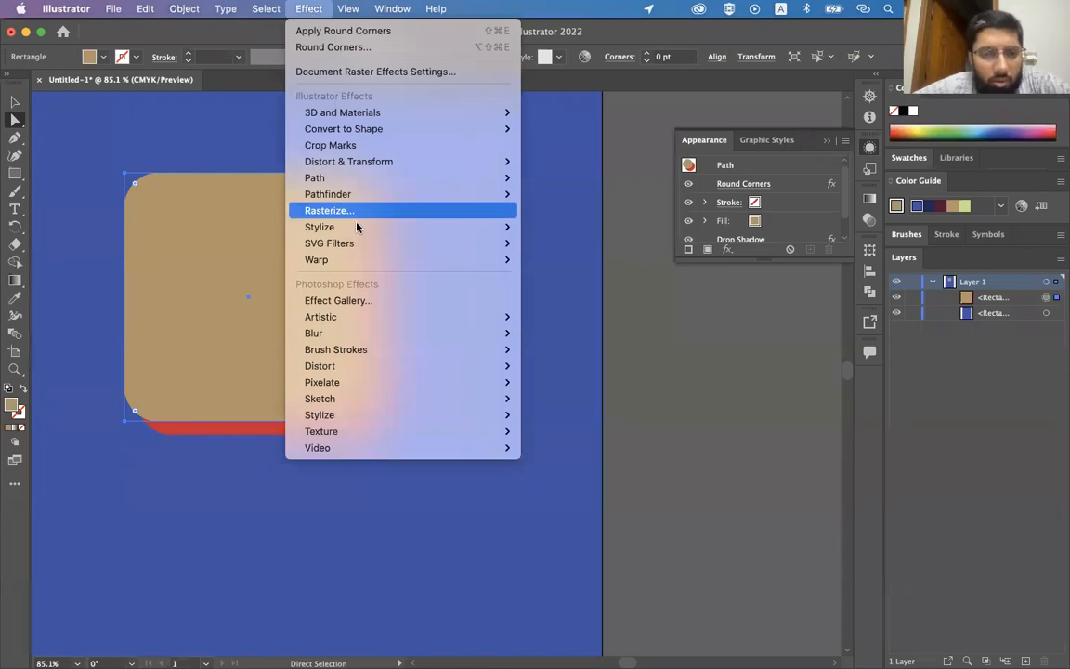
pyautogui.moveTo(357, 229)
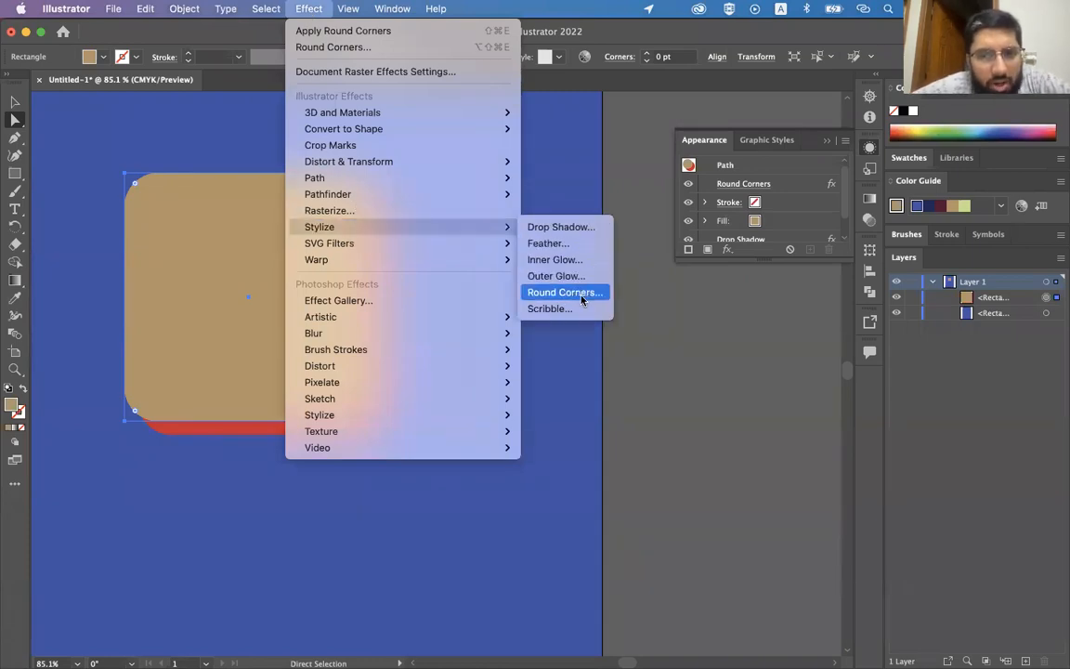
pyautogui.click(582, 245)
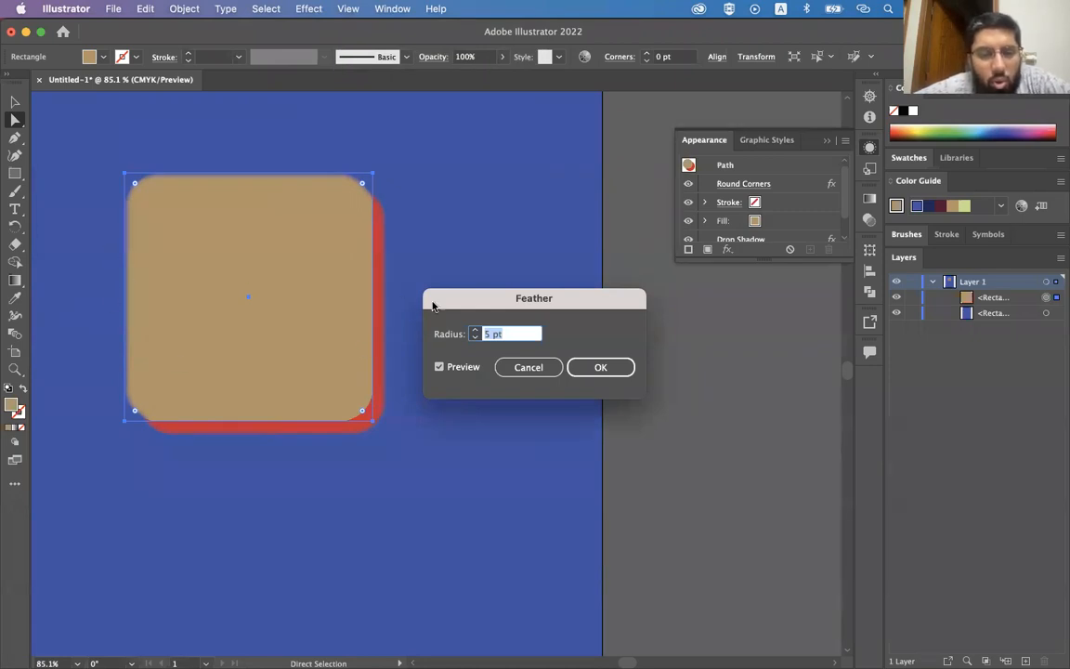
pyautogui.write('15 pt')
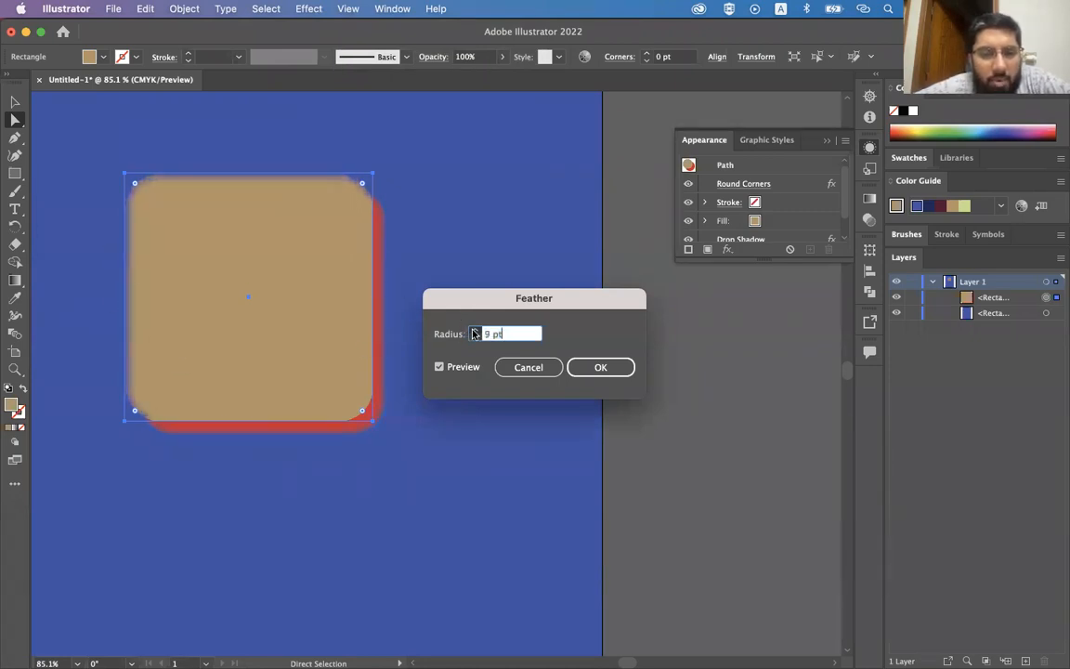
pyautogui.click(473, 330)
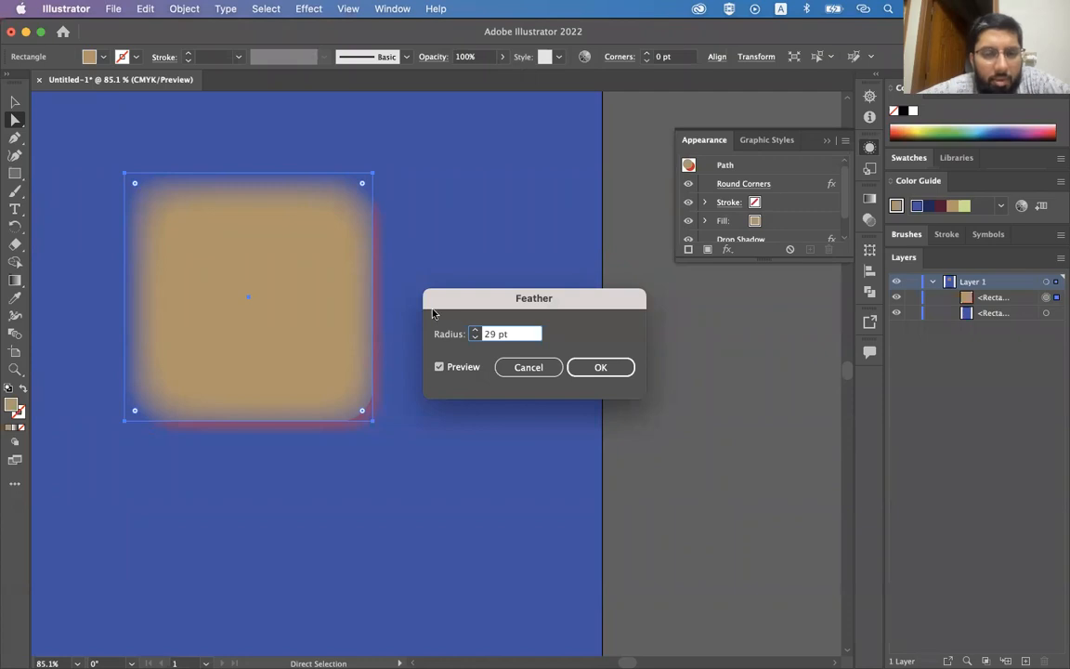
# Step: Lower the Feather radius to 0.2 pt, raise it to 32 pt, and cancel the effect
pyautogui.click(474, 336)
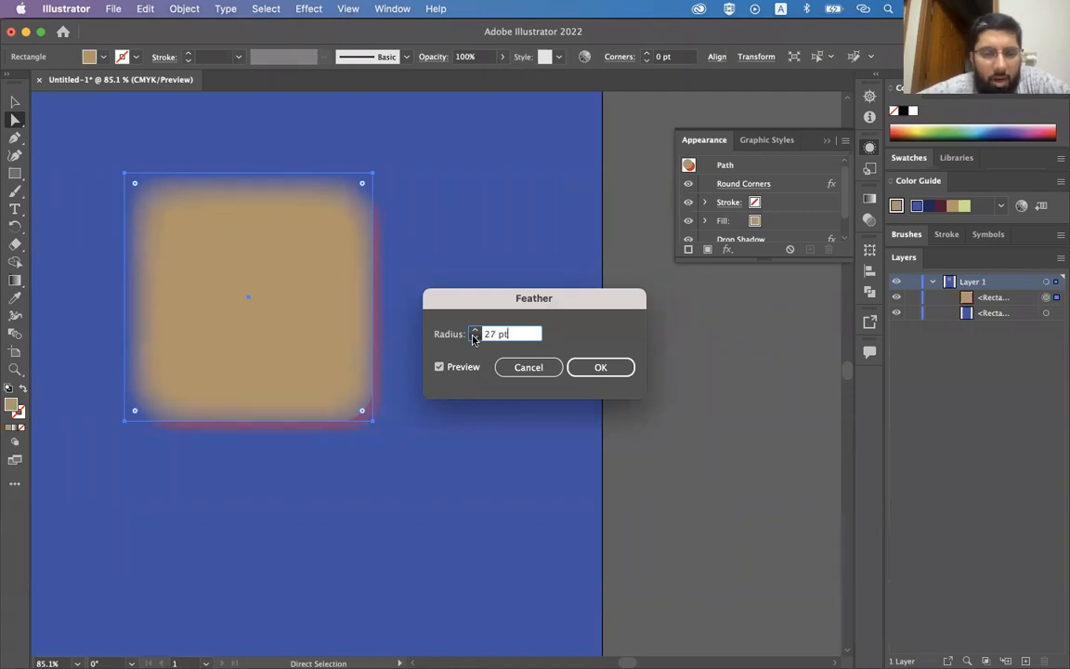
pyautogui.click(475, 337)
pyautogui.click(475, 337)
pyautogui.click(474, 337)
pyautogui.click(474, 337)
pyautogui.click(474, 329)
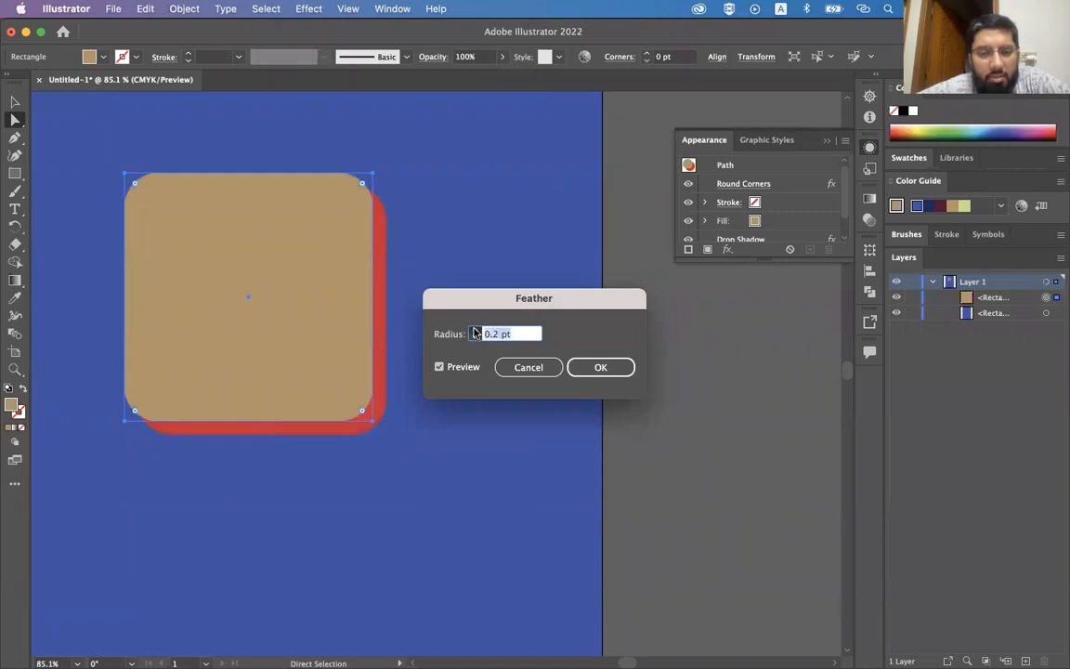
pyautogui.click(473, 330)
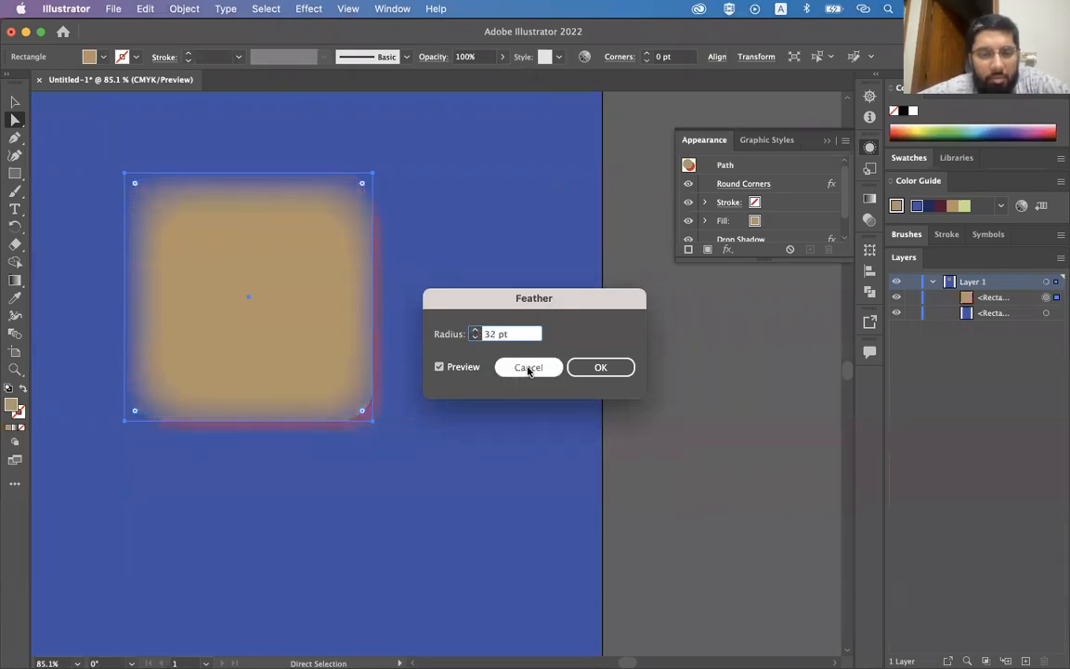
pyautogui.click(528, 366)
# Step: Start a Scribble effect on the rounded square with a path overlap of -6 pt and an angle of 110°
pyautogui.click(307, 9)
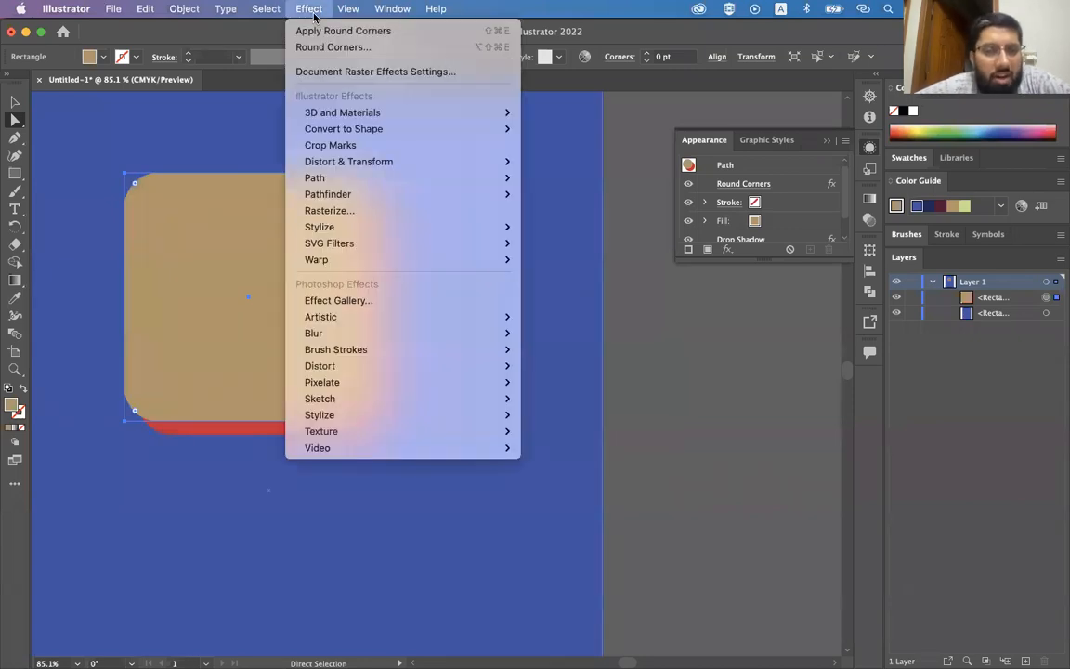
pyautogui.moveTo(325, 228)
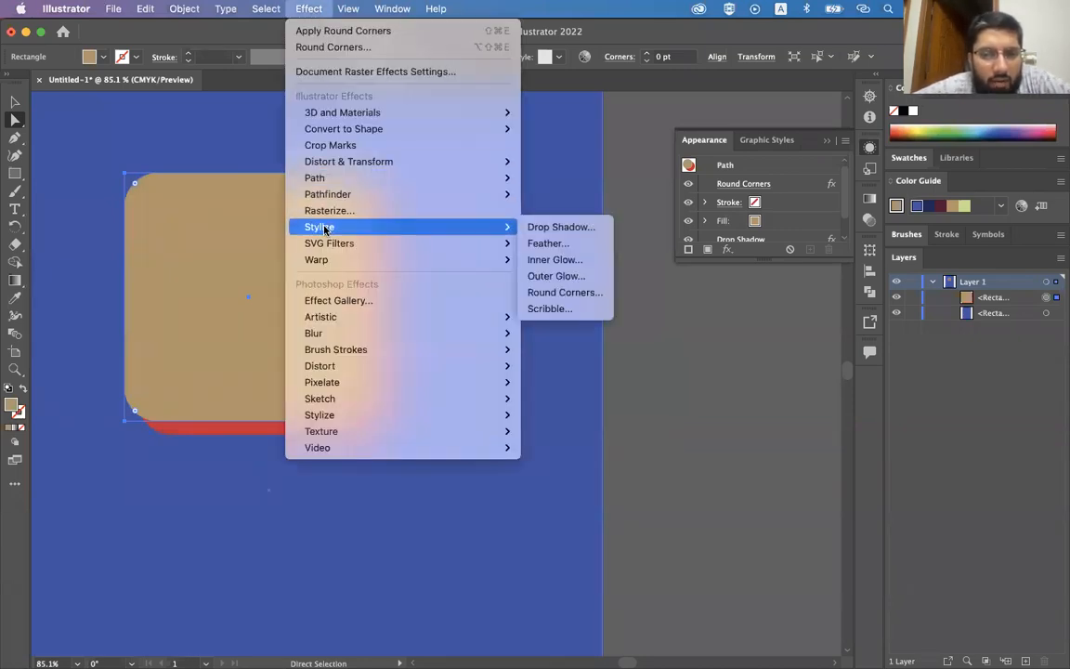
pyautogui.click(548, 310)
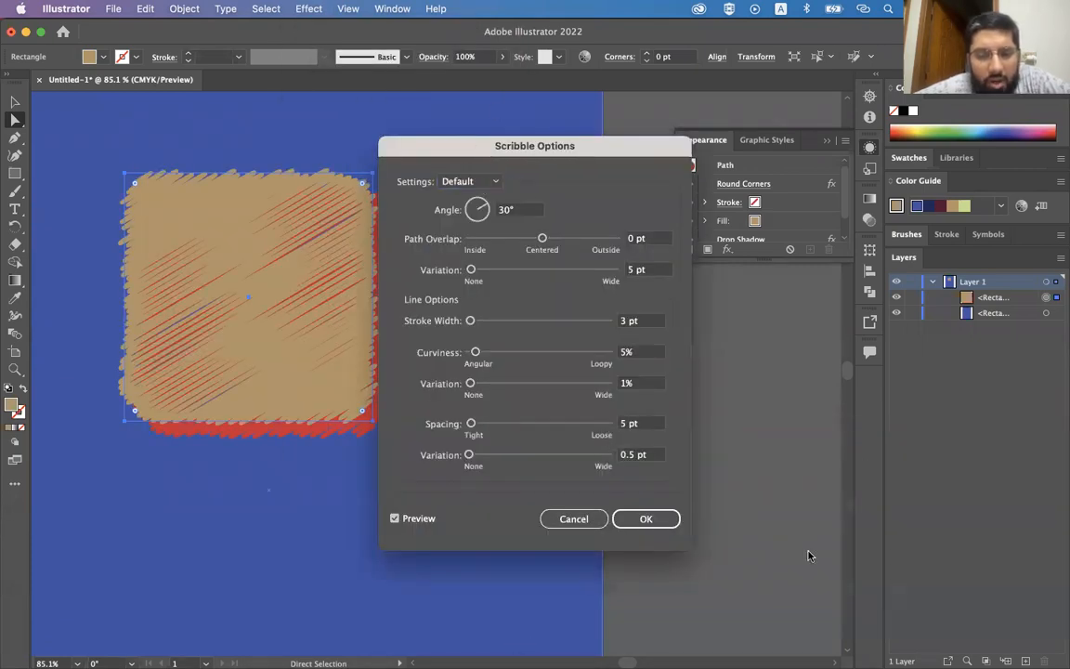
pyautogui.moveTo(510, 148); pyautogui.dragTo(636, 144)
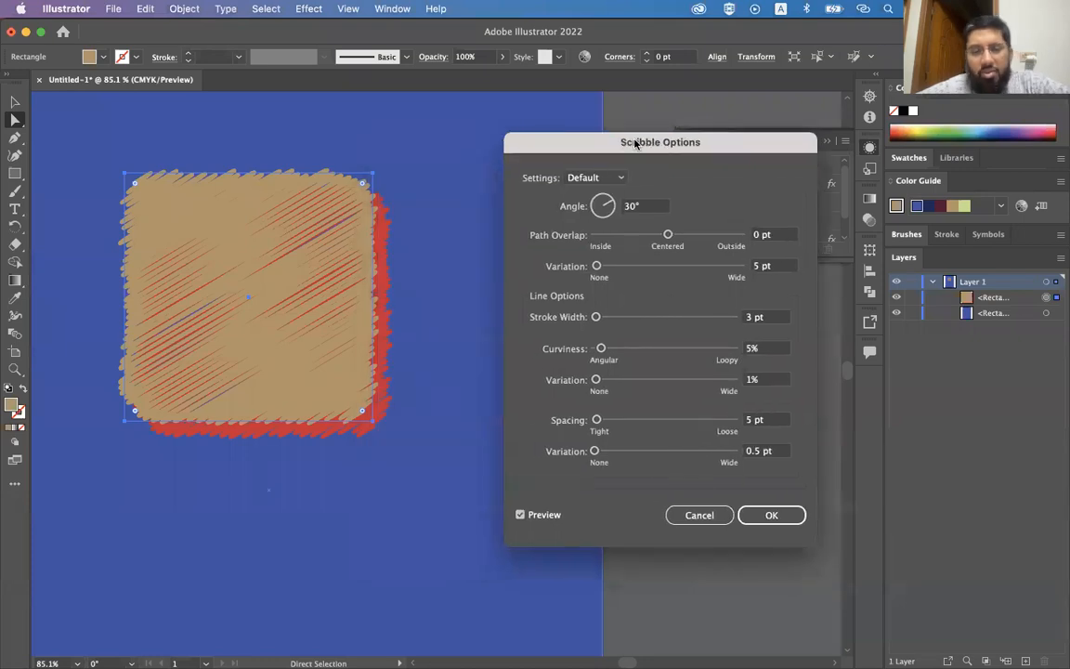
pyautogui.moveTo(668, 235)
pyautogui.mouseDown()
pyautogui.moveTo(615, 239)
pyautogui.moveTo(707, 236)
pyautogui.moveTo(653, 237)
pyautogui.mouseUp()
pyautogui.click(662, 236)
pyautogui.click(674, 236)
pyautogui.moveTo(592, 212)
pyautogui.mouseDown()
pyautogui.moveTo(550, 197)
pyautogui.moveTo(599, 216)
pyautogui.moveTo(544, 183)
pyautogui.mouseUp()
# Step: Set the scribble's stroke width to 2 pt and its curviness to 11%
pyautogui.moveTo(601, 319)
pyautogui.mouseDown()
pyautogui.moveTo(620, 318)
pyautogui.moveTo(585, 319)
pyautogui.moveTo(601, 319)
pyautogui.moveTo(604, 349)
pyautogui.moveTo(616, 348)
pyautogui.mouseUp()
pyautogui.click(594, 348)
pyautogui.click(636, 349)
pyautogui.click(609, 349)
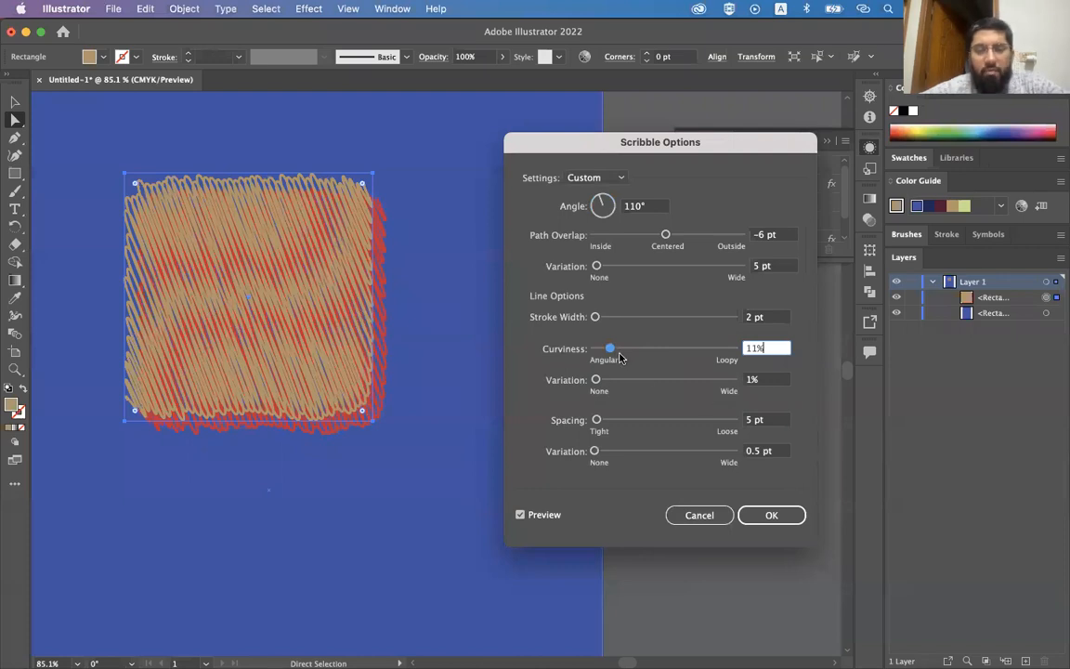
# Step: Set the scribble's curviness variation to 53%, spacing to 27 pt with 64 pt variation, and angle to 243°
pyautogui.moveTo(608, 382); pyautogui.dragTo(669, 382)
pyautogui.moveTo(609, 423)
pyautogui.mouseDown()
pyautogui.moveTo(639, 422)
pyautogui.moveTo(608, 421)
pyautogui.mouseUp()
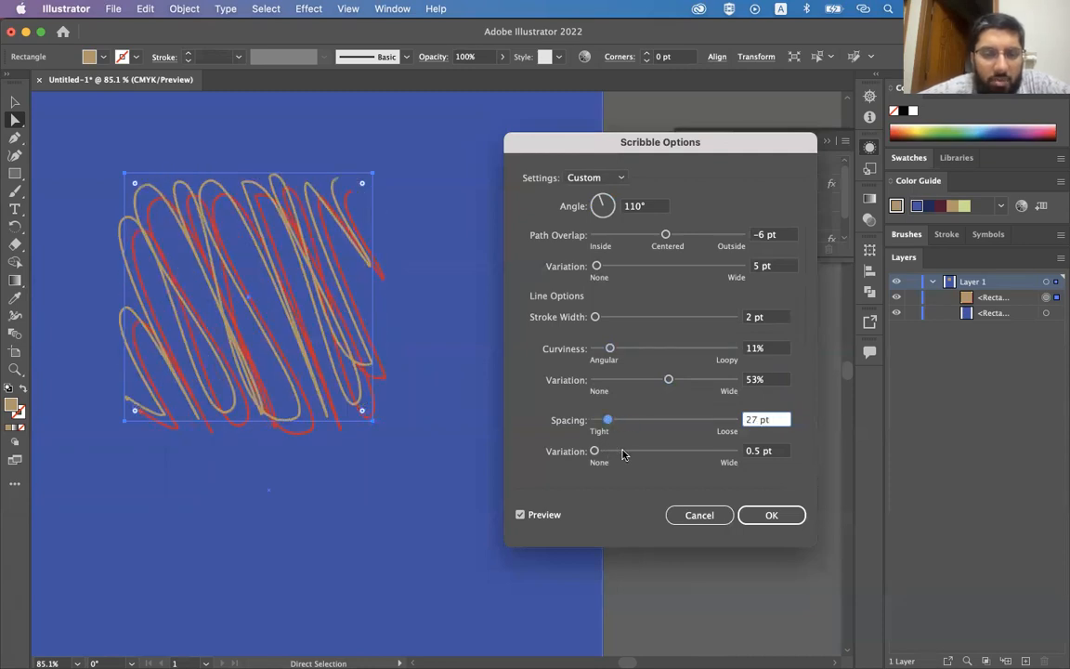
pyautogui.moveTo(654, 452)
pyautogui.mouseDown()
pyautogui.moveTo(669, 451)
pyautogui.moveTo(625, 452)
pyautogui.mouseUp()
pyautogui.moveTo(601, 206)
pyautogui.mouseDown()
pyautogui.moveTo(541, 190)
pyautogui.moveTo(613, 210)
pyautogui.moveTo(546, 194)
pyautogui.moveTo(598, 213)
pyautogui.mouseUp()
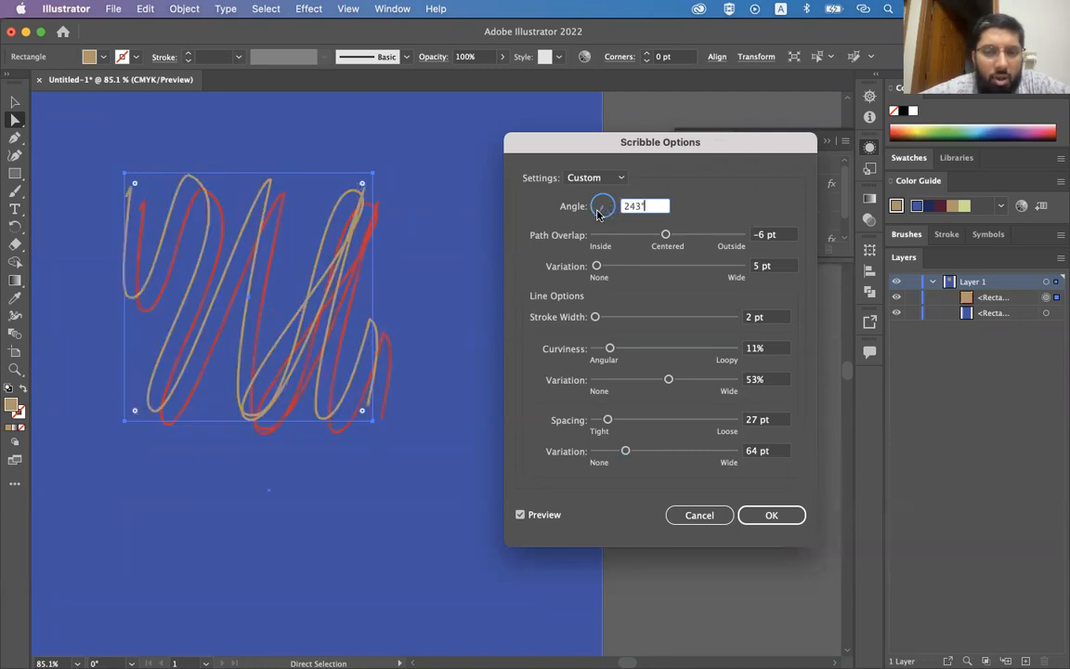
# Step: Compare the Childlike and Loose presets of the Scribble effect
pyautogui.click(595, 178)
pyautogui.click(594, 230)
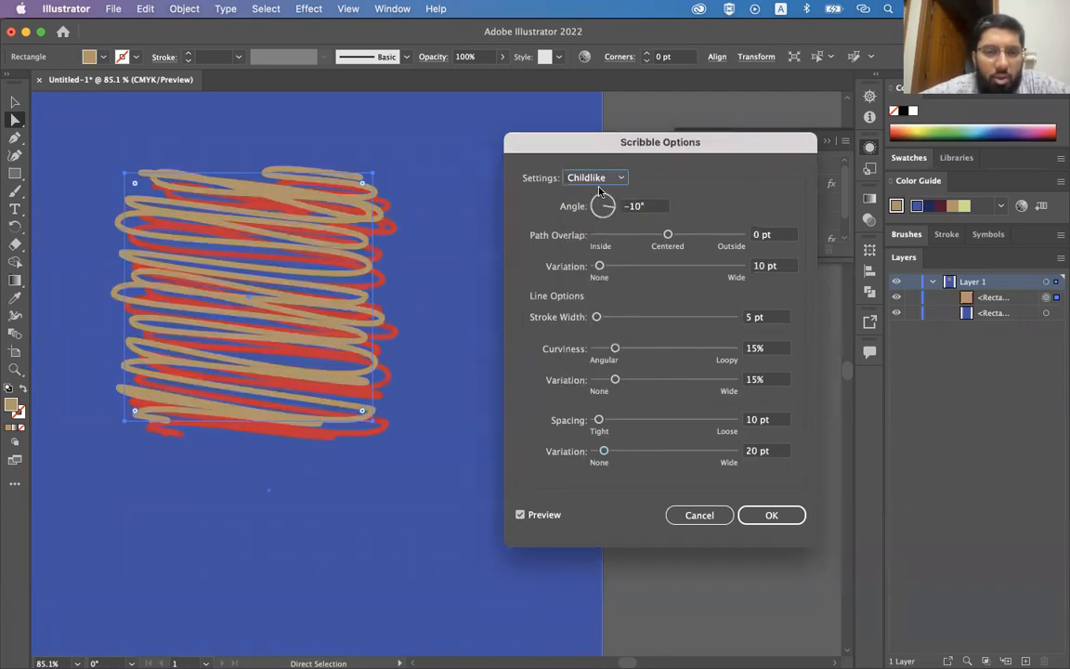
pyautogui.click(600, 179)
pyautogui.click(600, 259)
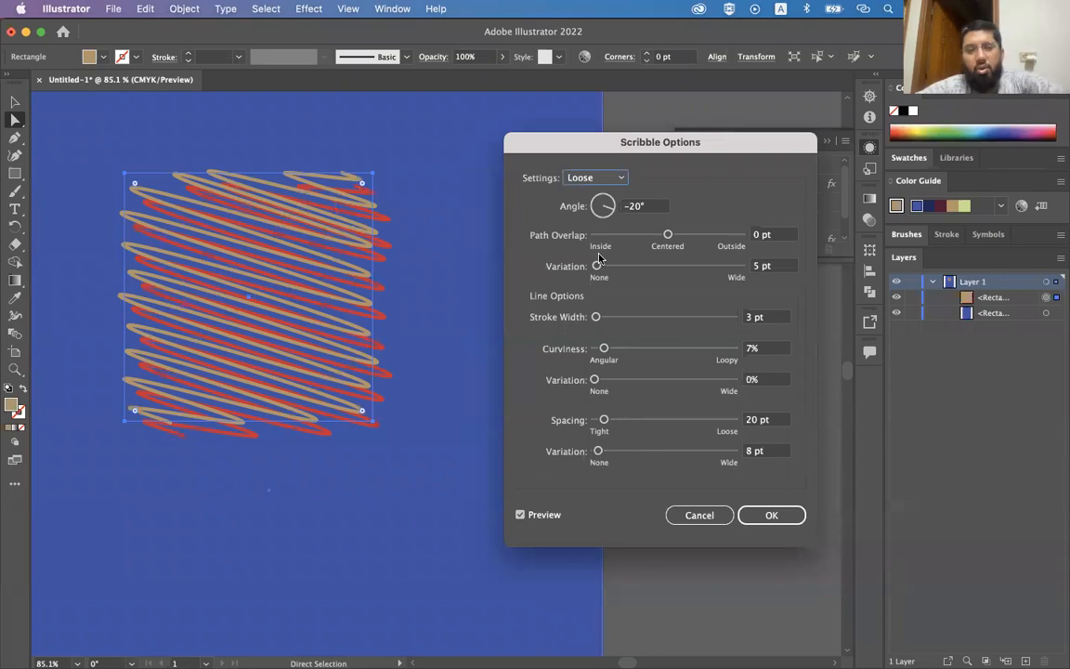
# Step: Preview the Moiré and Sharp scribble presets and choose Swash
pyautogui.click(594, 178)
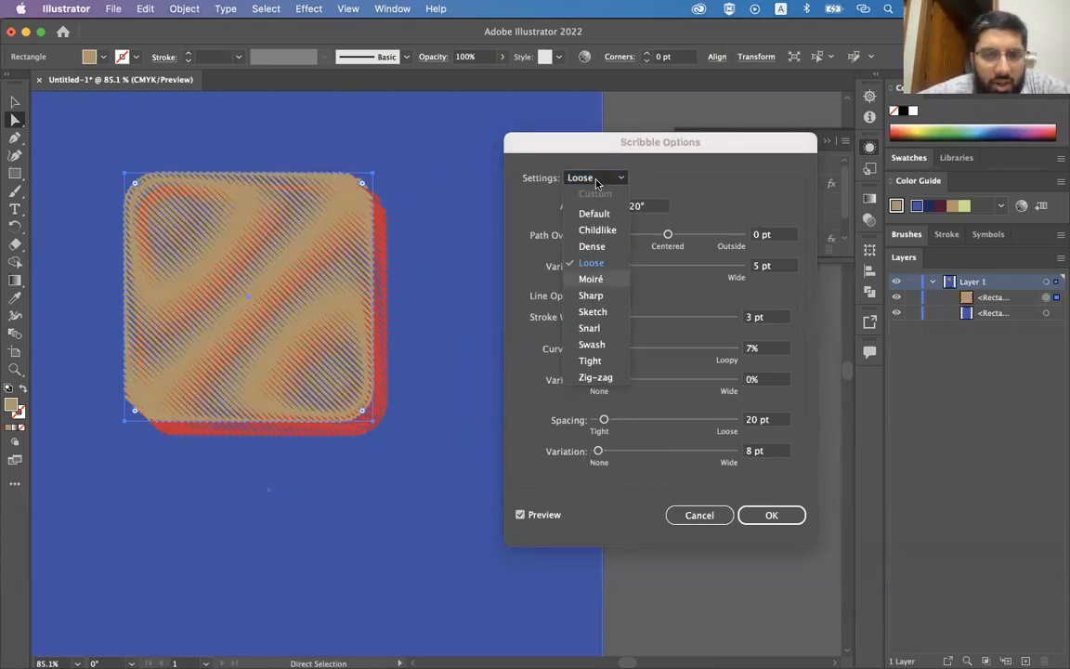
pyautogui.press('Down')
pyautogui.press('Down')
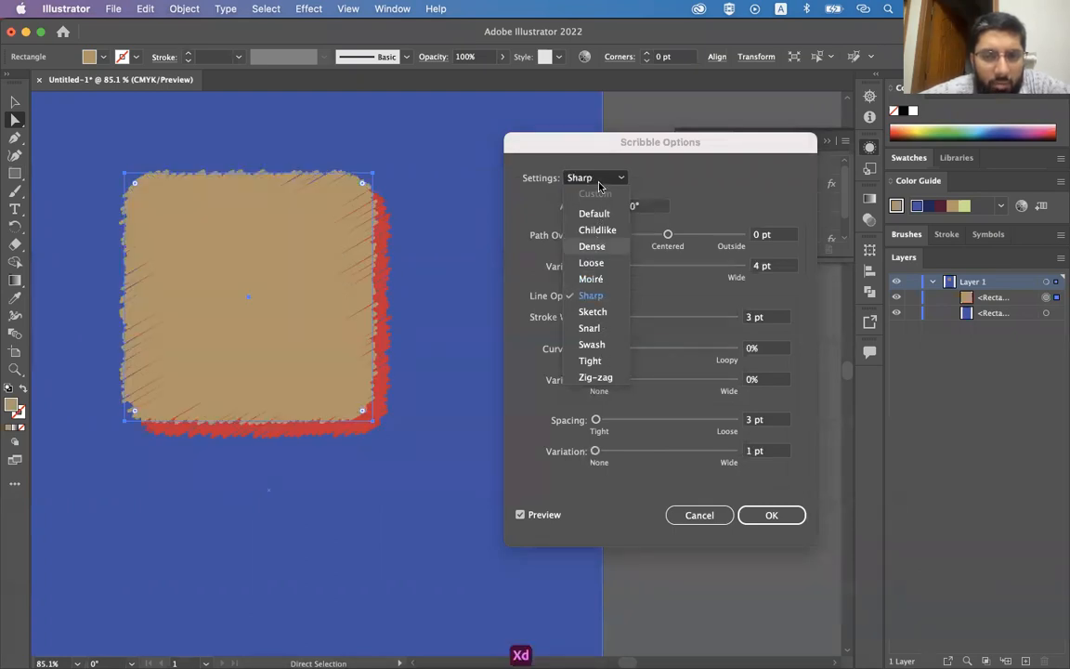
pyautogui.press('Down')
pyautogui.press('Down')
pyautogui.click(605, 347)
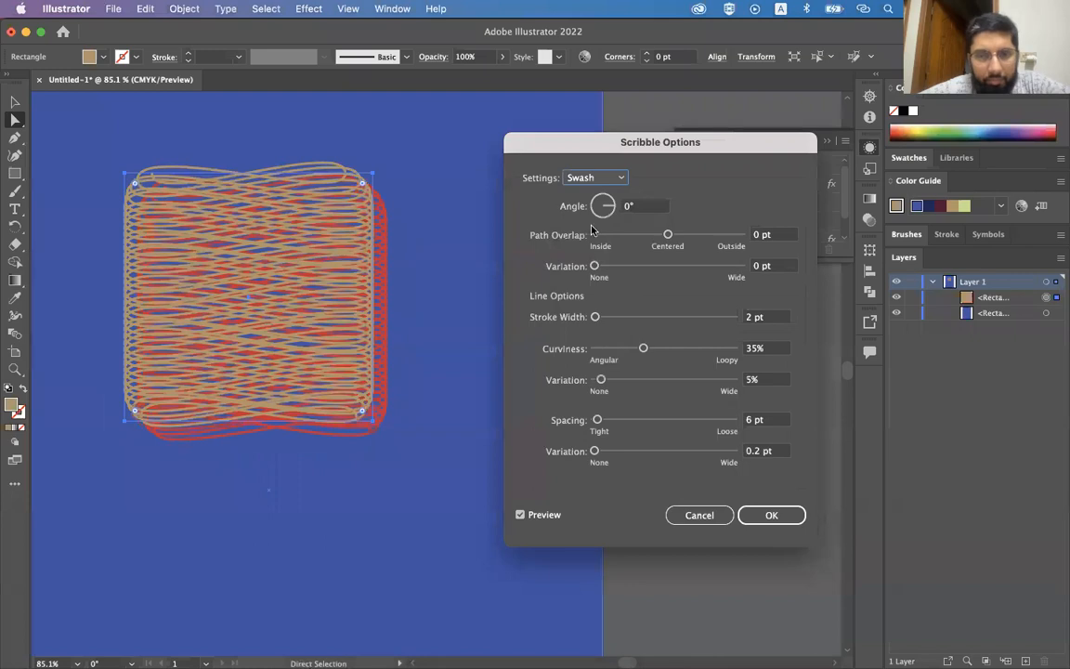
# Step: Switch the scribble preset to Zig-zag and cancel the Scribble effect
pyautogui.press('Down')
pyautogui.press('Down')
pyautogui.press('Return')
pyautogui.press('Down')
pyautogui.click(594, 376)
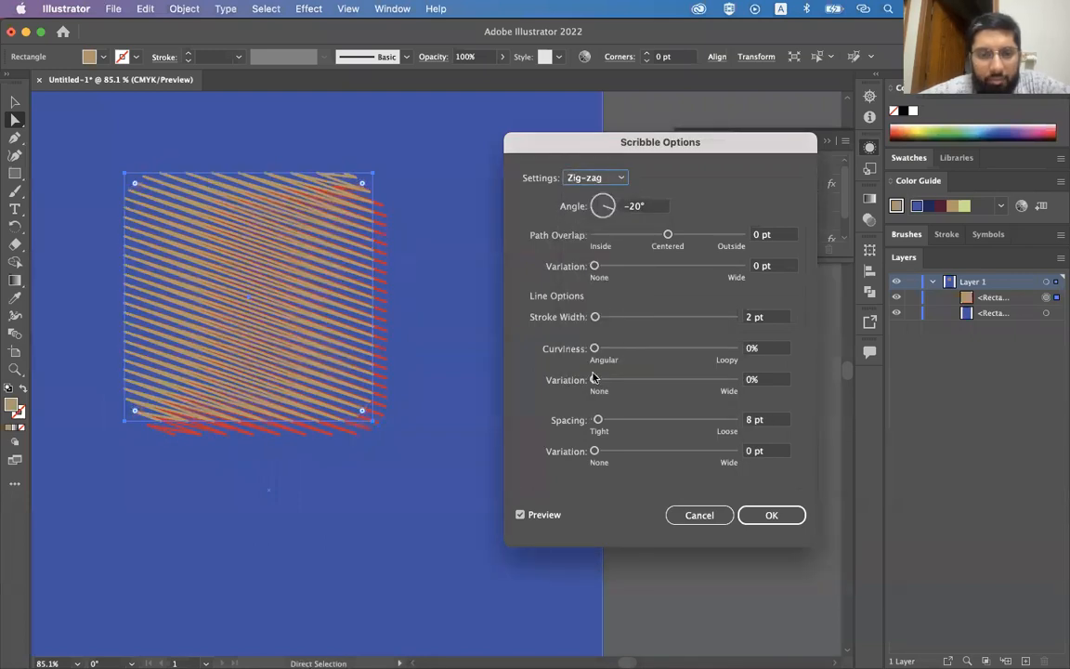
pyautogui.click(700, 515)
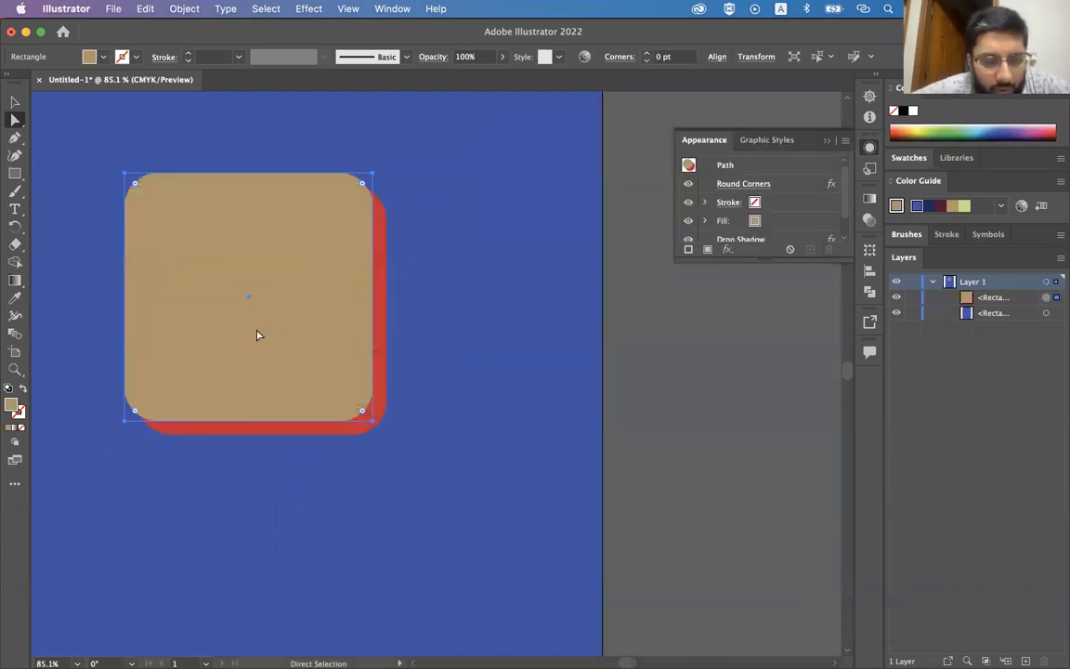